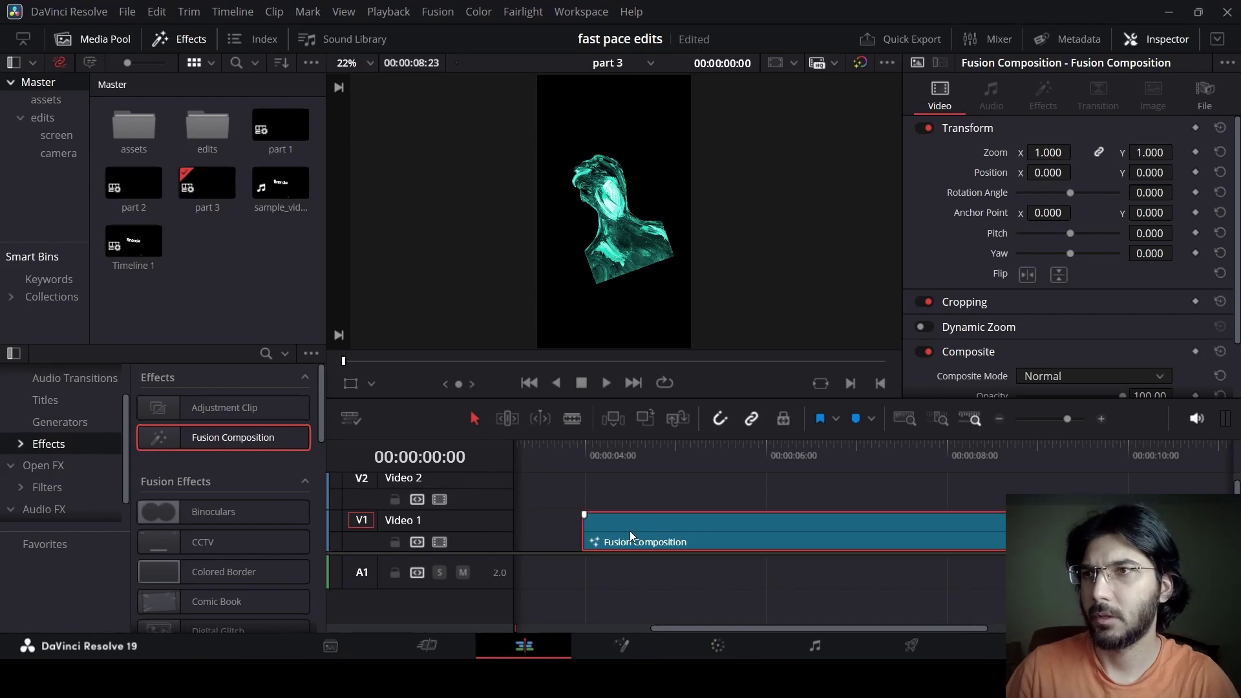
Set the Fusion Composition clip's duration to 00:00:02:19
key("ctrl+d")
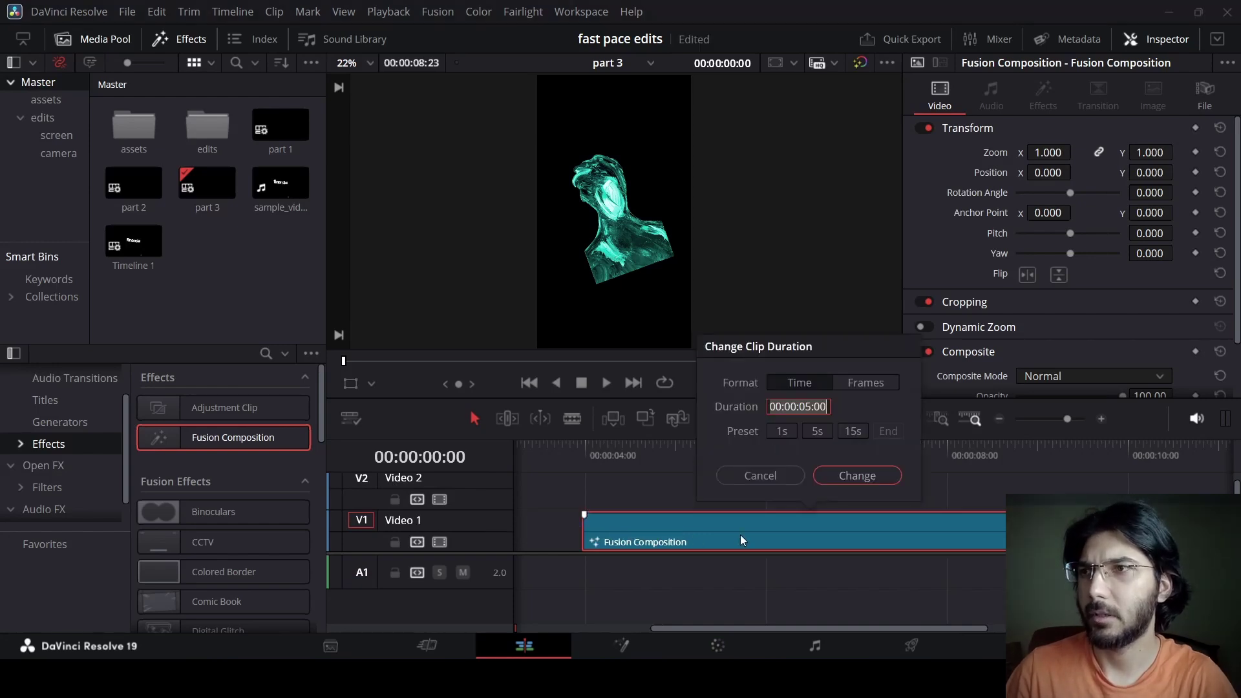
key("Right")
key("shift+Left")
key("shift+Left")
key("Left")
key("Left")
key("Left")
type("2")
type("19")
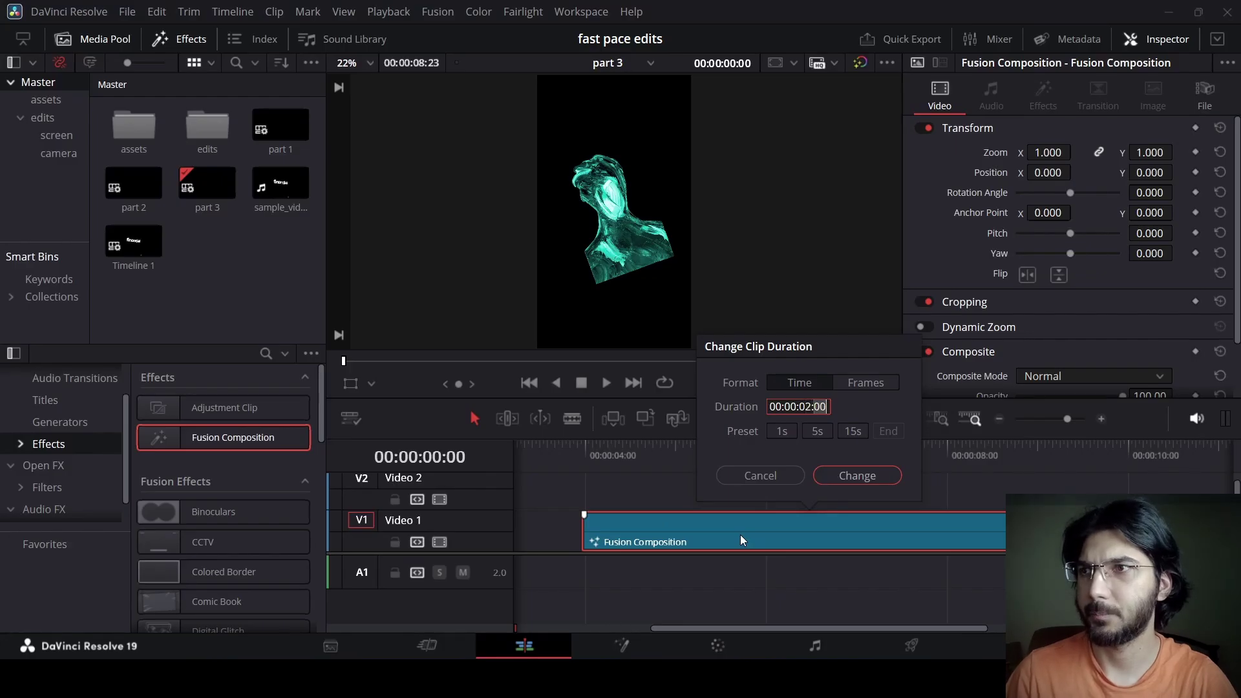
key("Return")
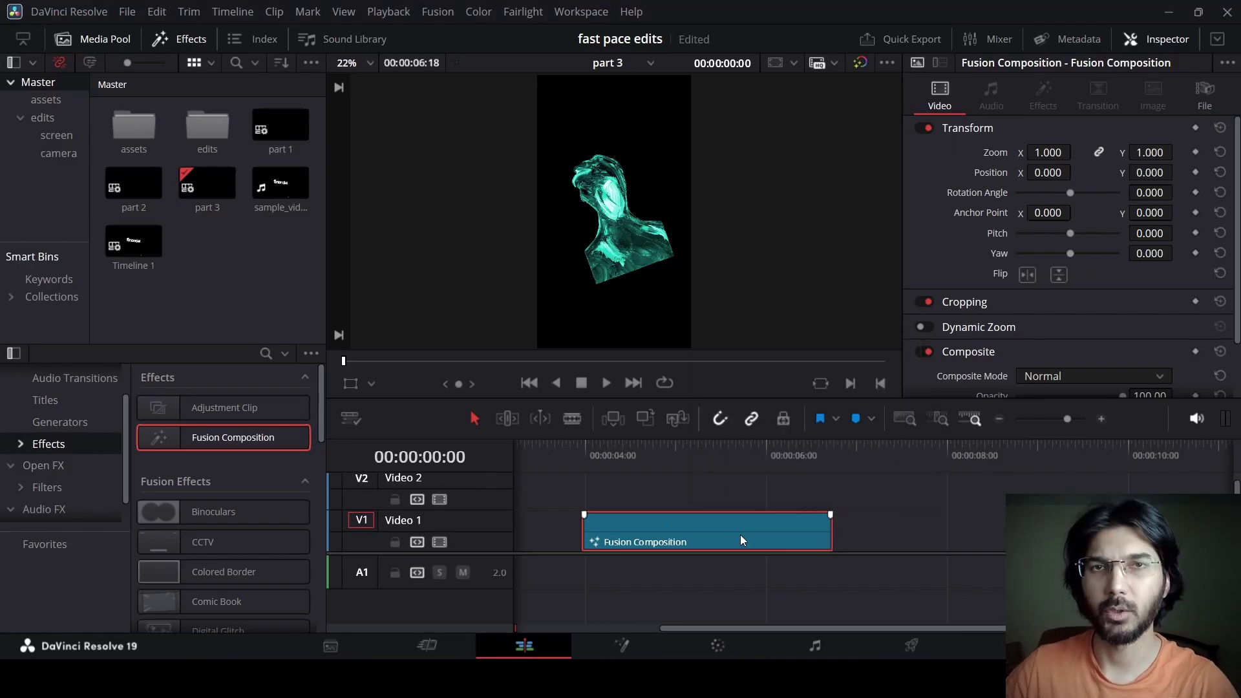
Open the clip in the Fusion page and feed a Background with alpha 0.0 into MediaOut1
right_click(661, 534)
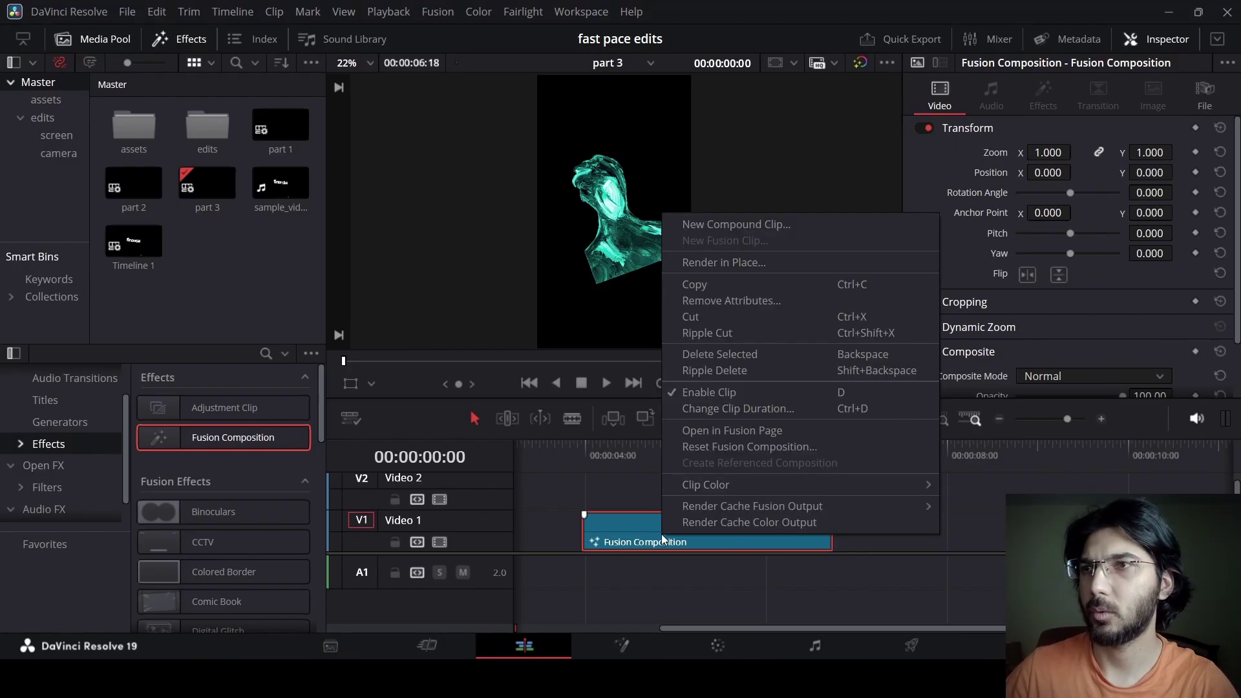
left_click(733, 436)
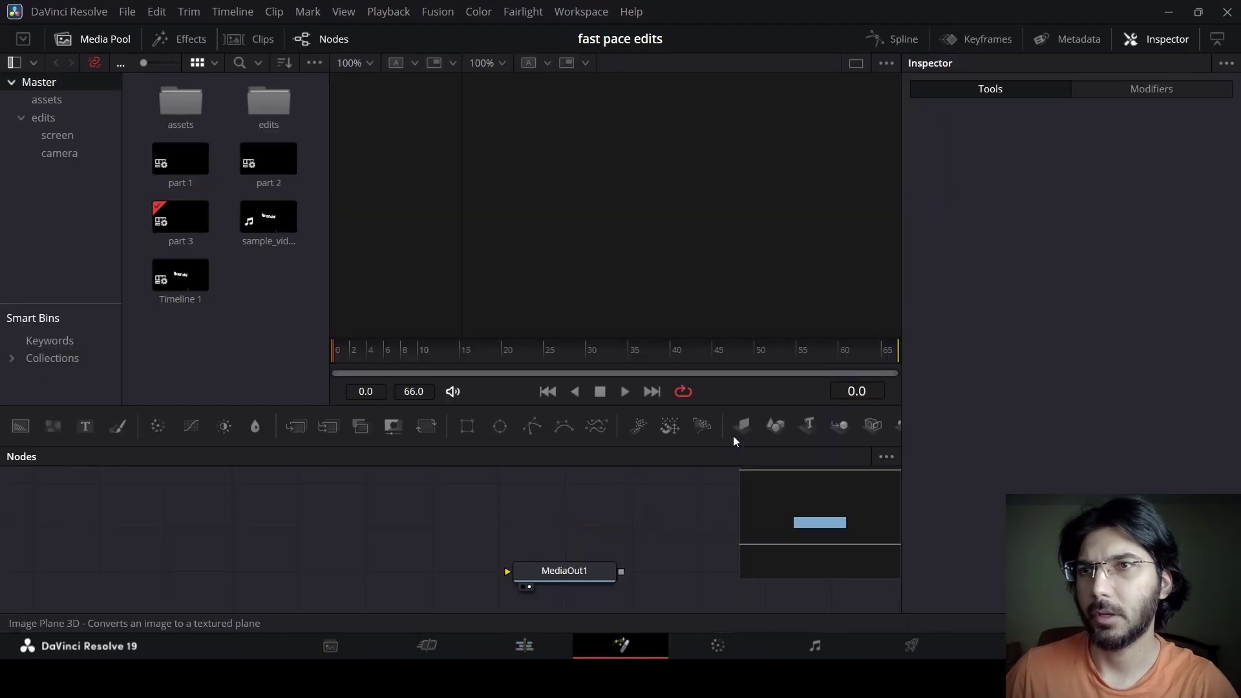
left_click_drag(25, 432, 535, 570)
left_click_drag(1134, 365, 991, 378)
left_click(530, 521)
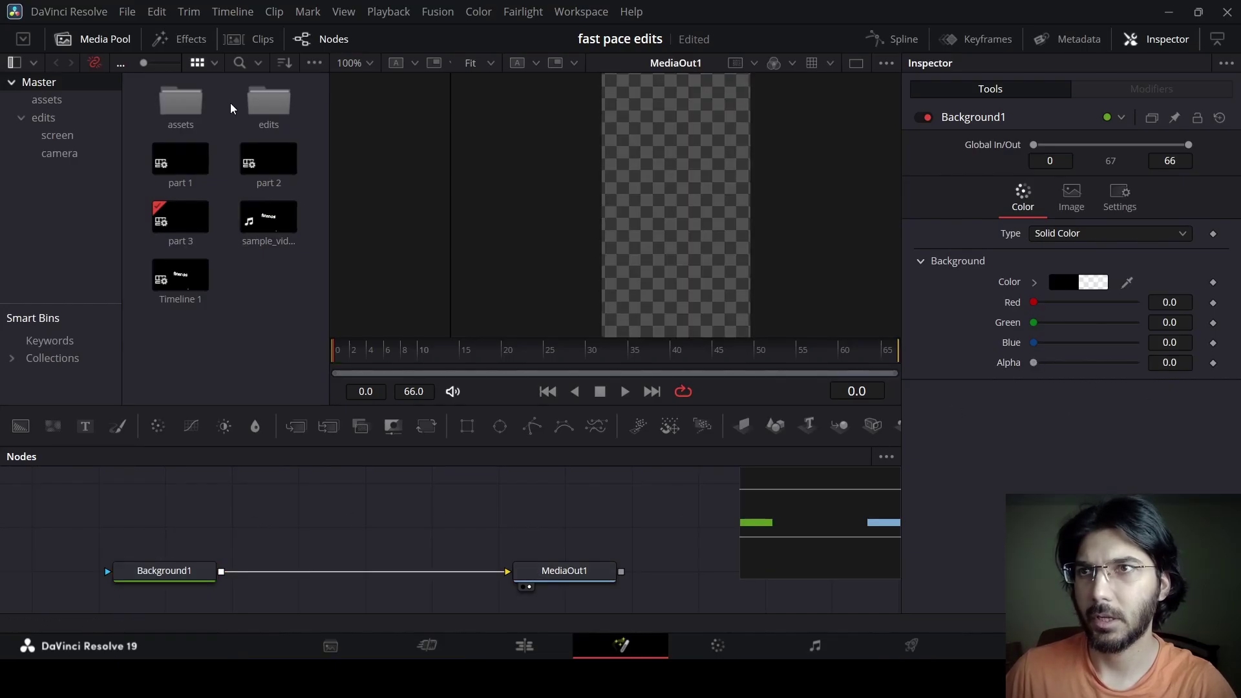
Merge person-art.png from the assets bin over the background and insert a ColorCorrector between its MediaIn1 and Merge1
double_click(198, 98)
left_click_drag(176, 224, 223, 592)
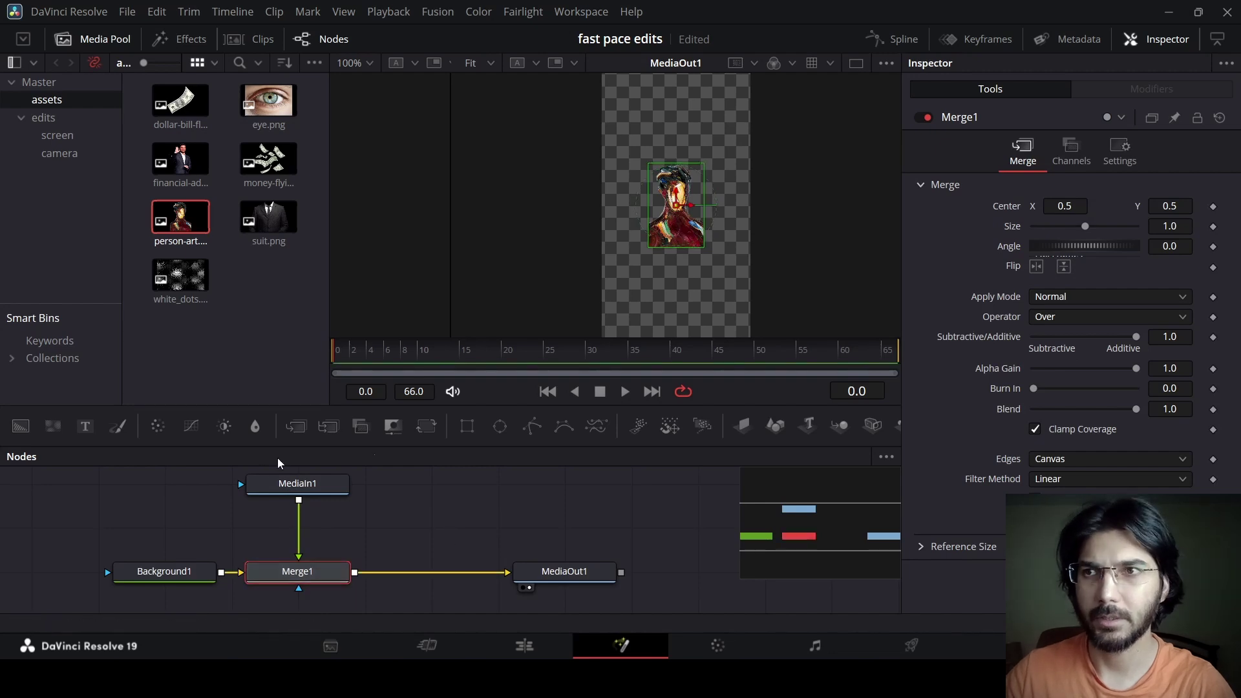
left_click(347, 490)
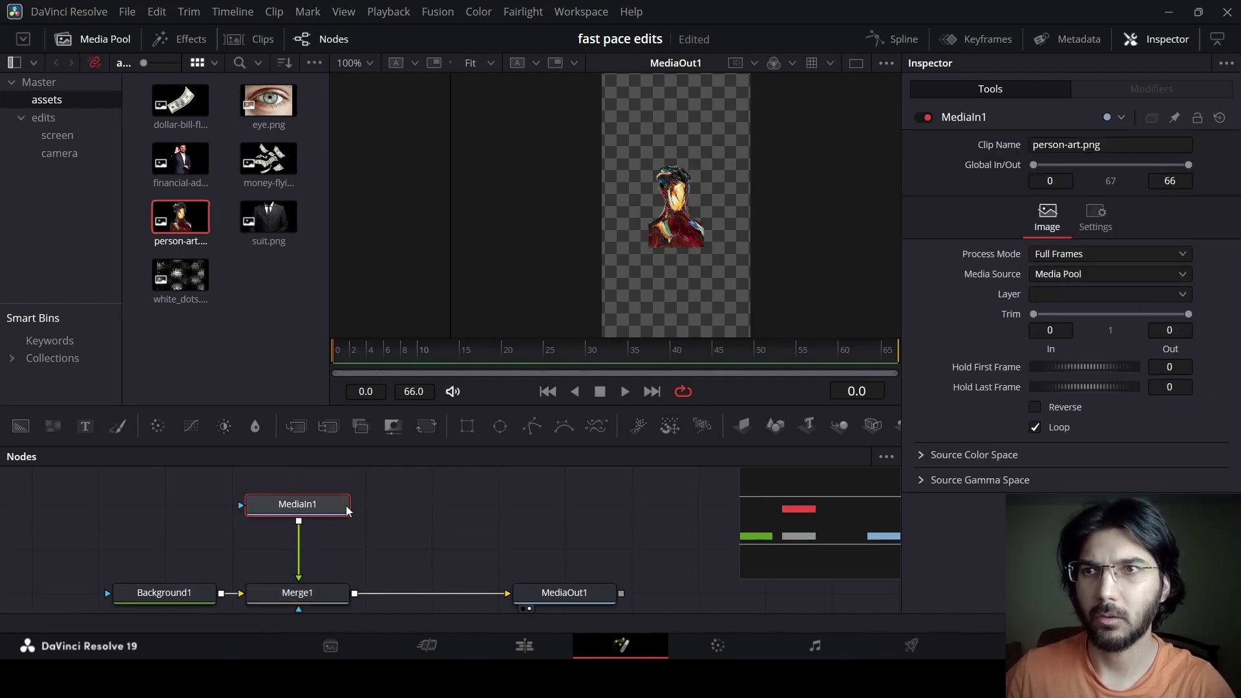
left_click(158, 426)
mouse_move(297, 554)
left_mouse_down()
mouse_move(360, 556)
mouse_move(317, 554)
left_mouse_up()
scroll(317, 555, "down", 1)
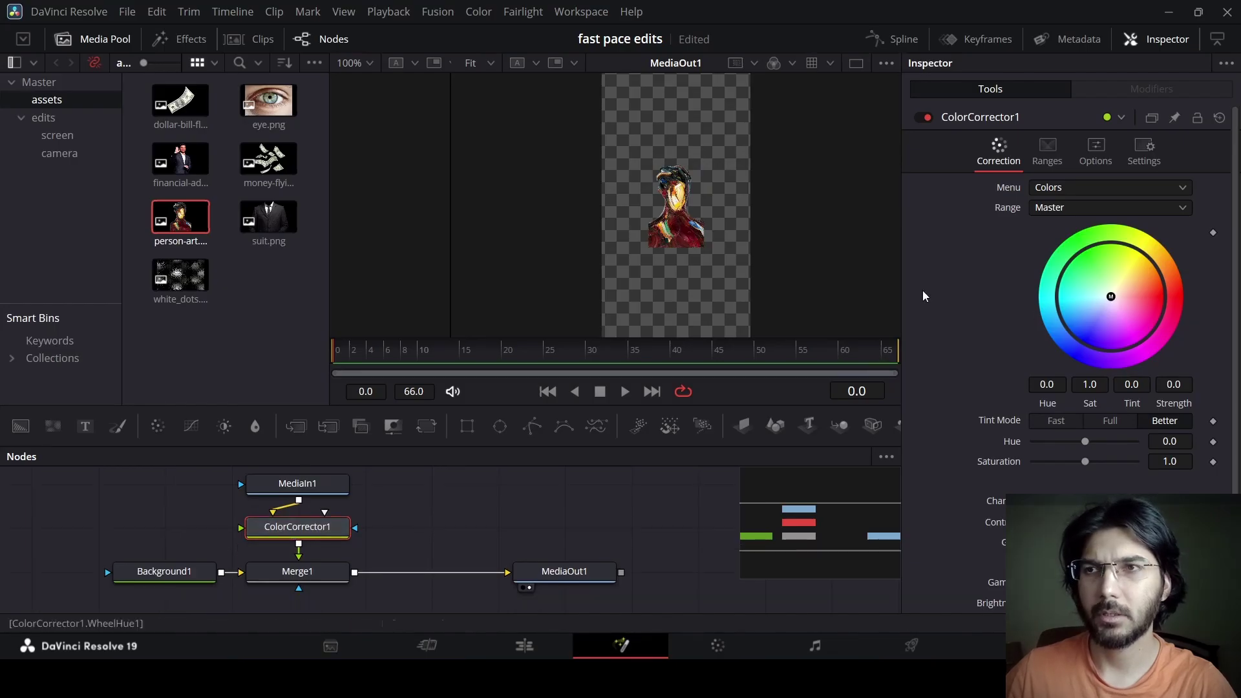
Tint the bust teal in ColorCorrector1, with Tint about -0.49 and Strength about 0.76
scroll(705, 220, "up", 3)
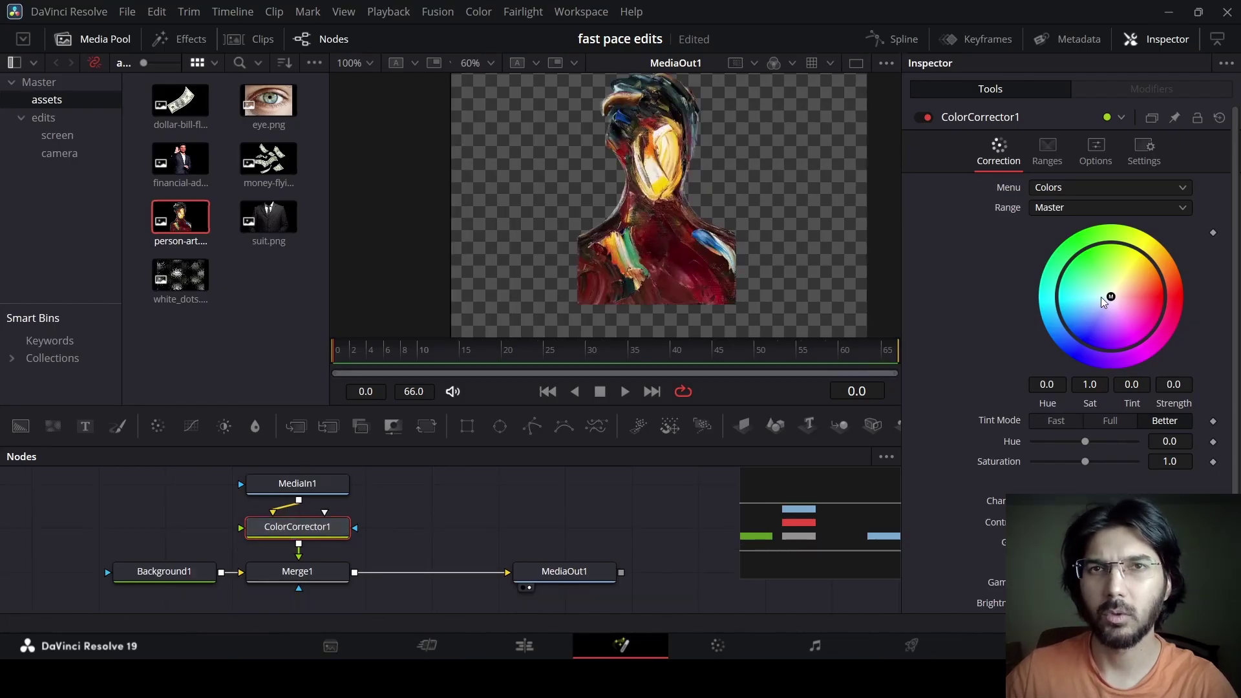
left_click_drag(1110, 298, 1067, 303)
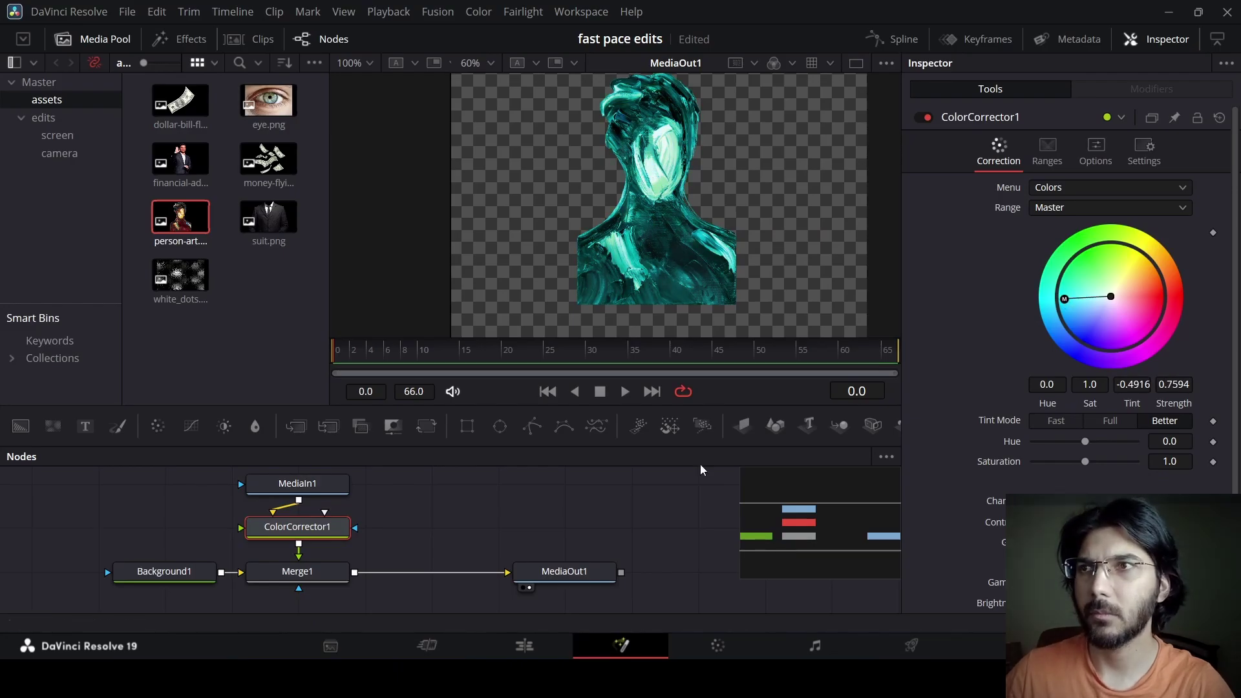
scroll(661, 184, "down", 2)
scroll(661, 184, "up", 1)
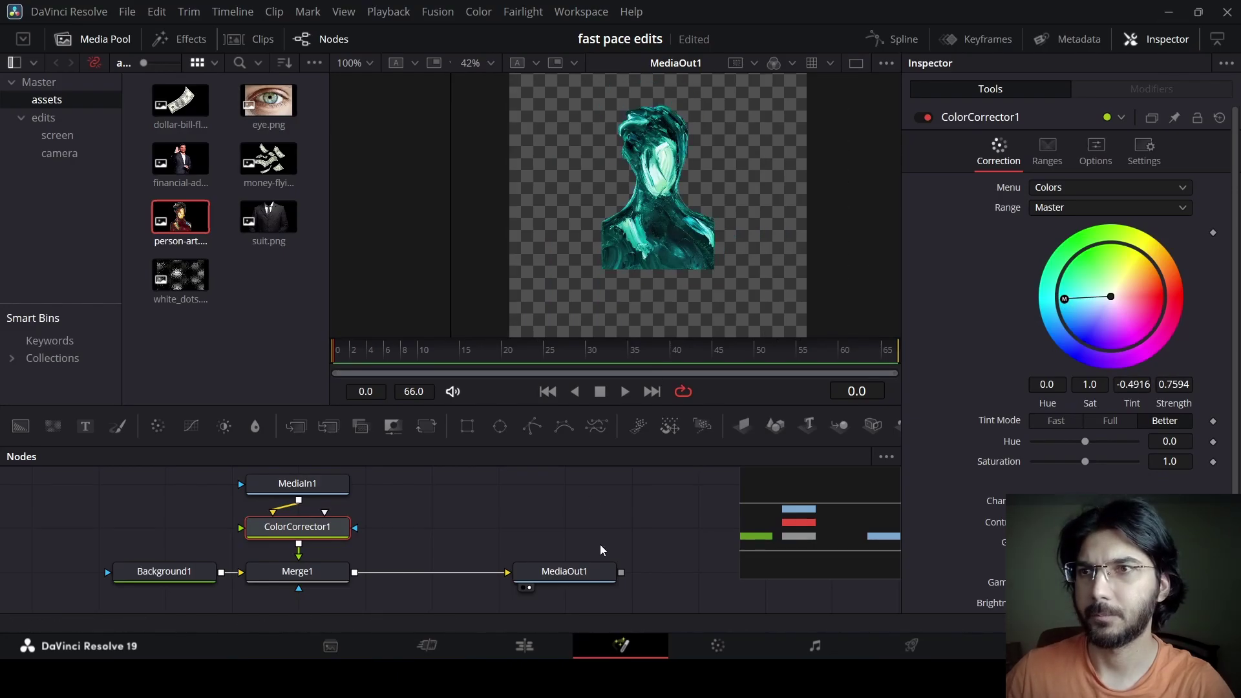
Add person-art.png again as an unconnected node above ColorCorrector1, with MediaIn1 placed on the near side above Background1
left_click(634, 533)
left_click_drag(211, 244, 430, 504)
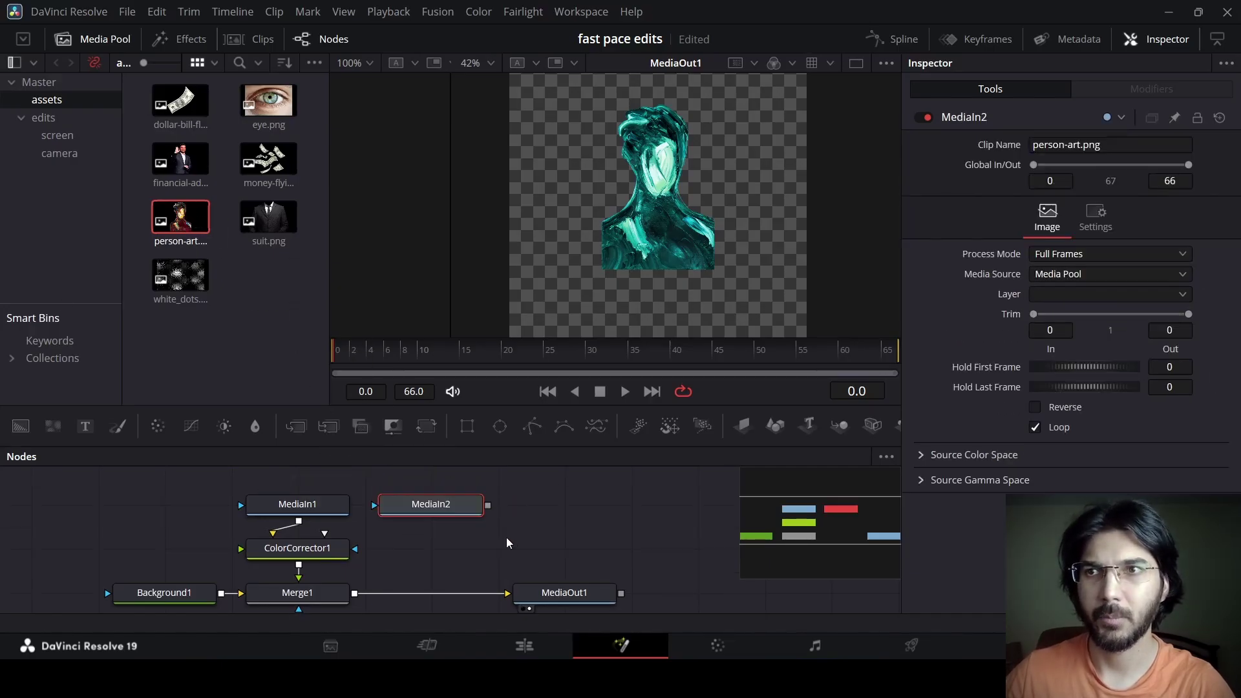
left_click_drag(301, 511, 165, 544)
left_click(310, 548, "ctrl")
left_click_drag(313, 551, 183, 553)
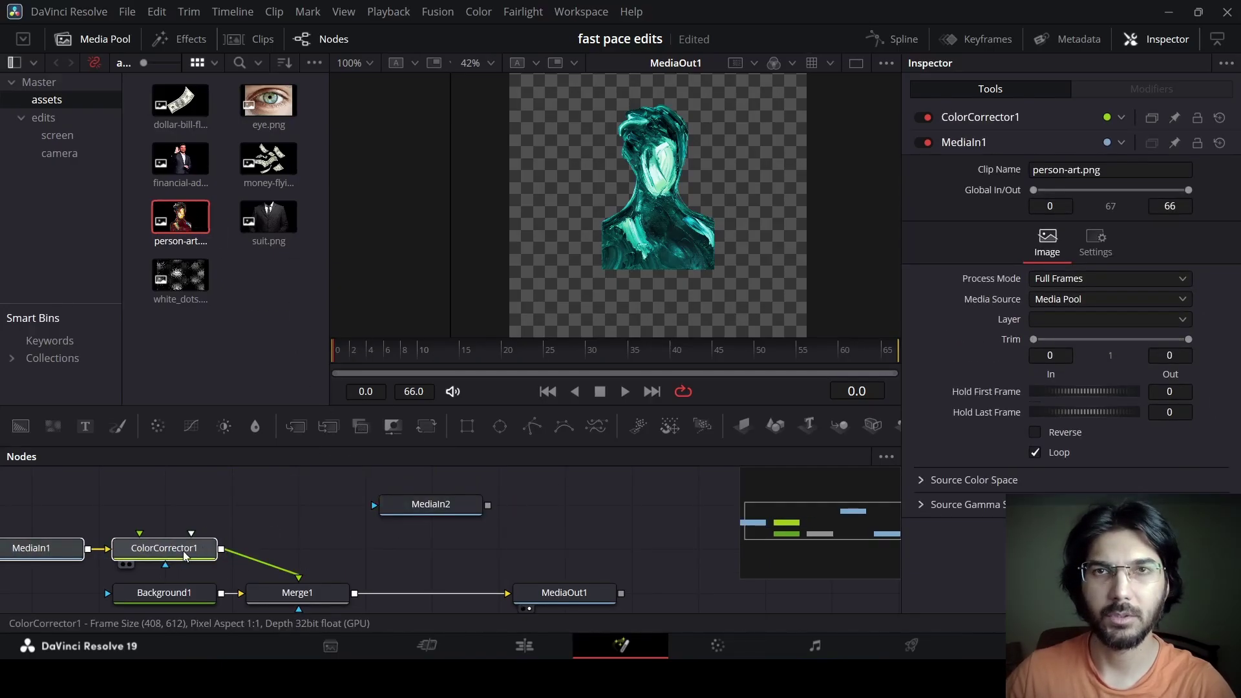
left_click_drag(461, 515, 328, 516)
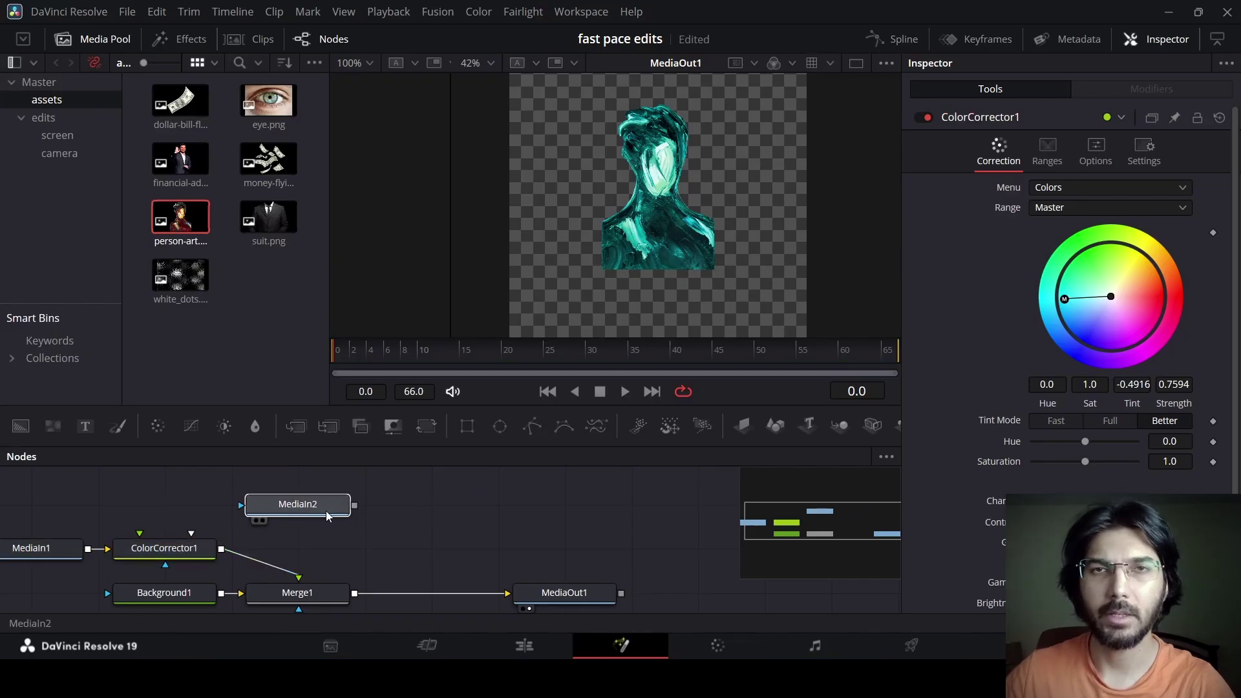
left_click_drag(38, 528, 155, 557)
left_click_drag(197, 547, 331, 547)
left_click(468, 509)
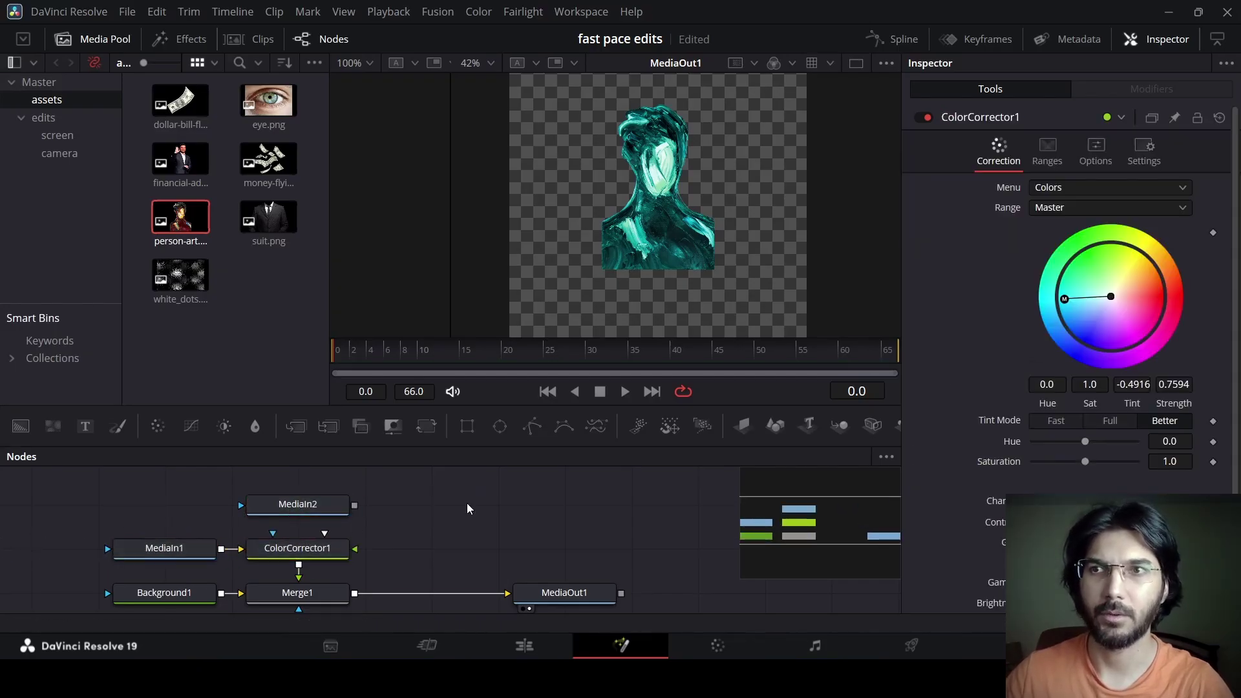
Add an unconnected Background node above MediaIn2 and make it pure green, with Green at 1.0
scroll(463, 523, "up", 2)
left_click_drag(23, 428, 297, 511)
left_click_drag(1035, 324, 1165, 328)
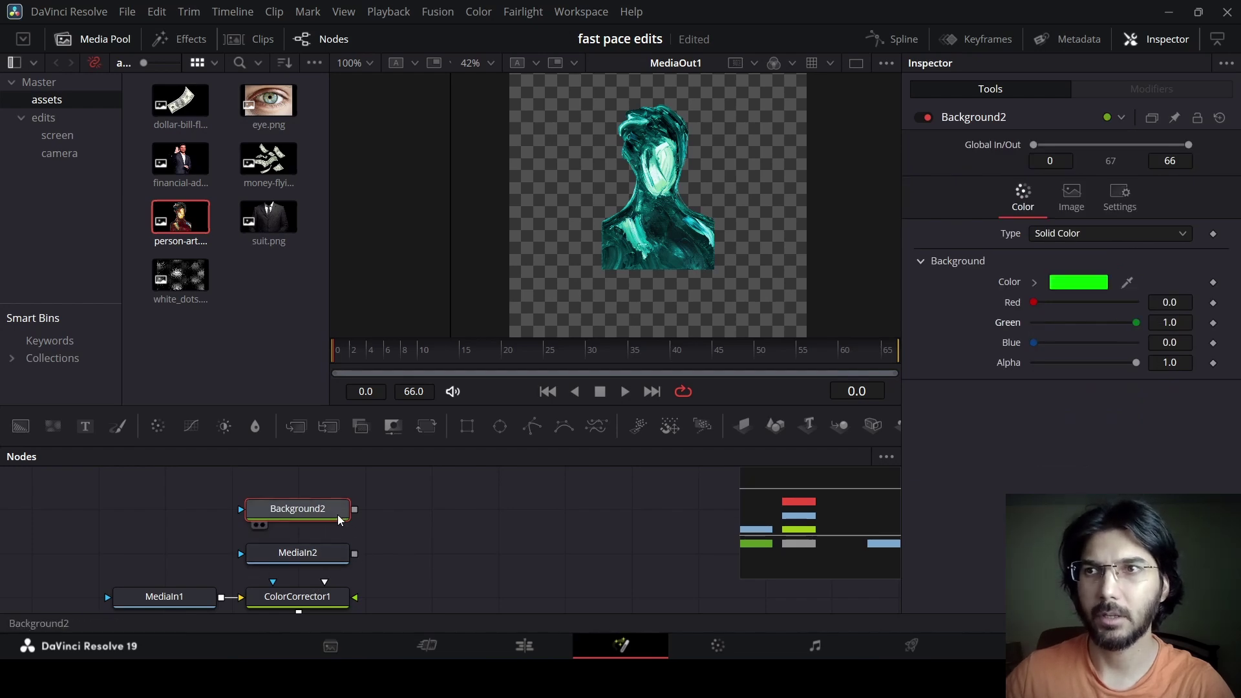
Add a MatteControl after Background2, connect MediaIn2 as its garbage matte and show it in the first viewer
left_click(402, 426)
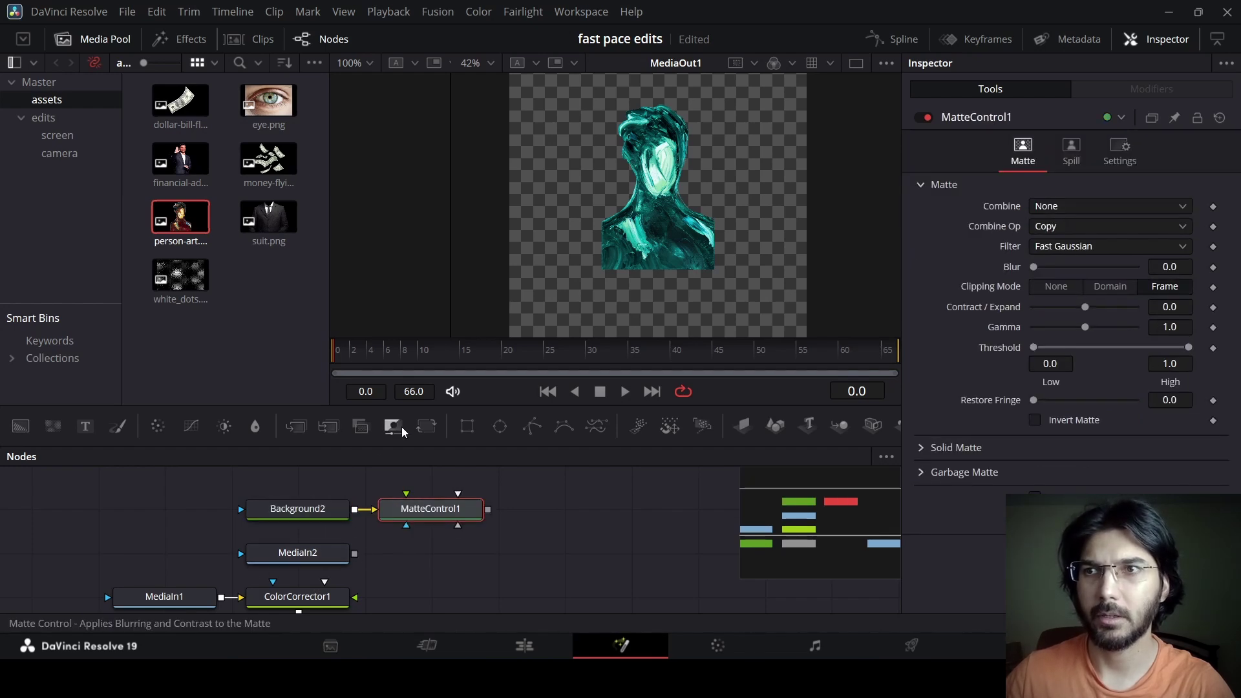
left_click_drag(354, 555, 457, 523)
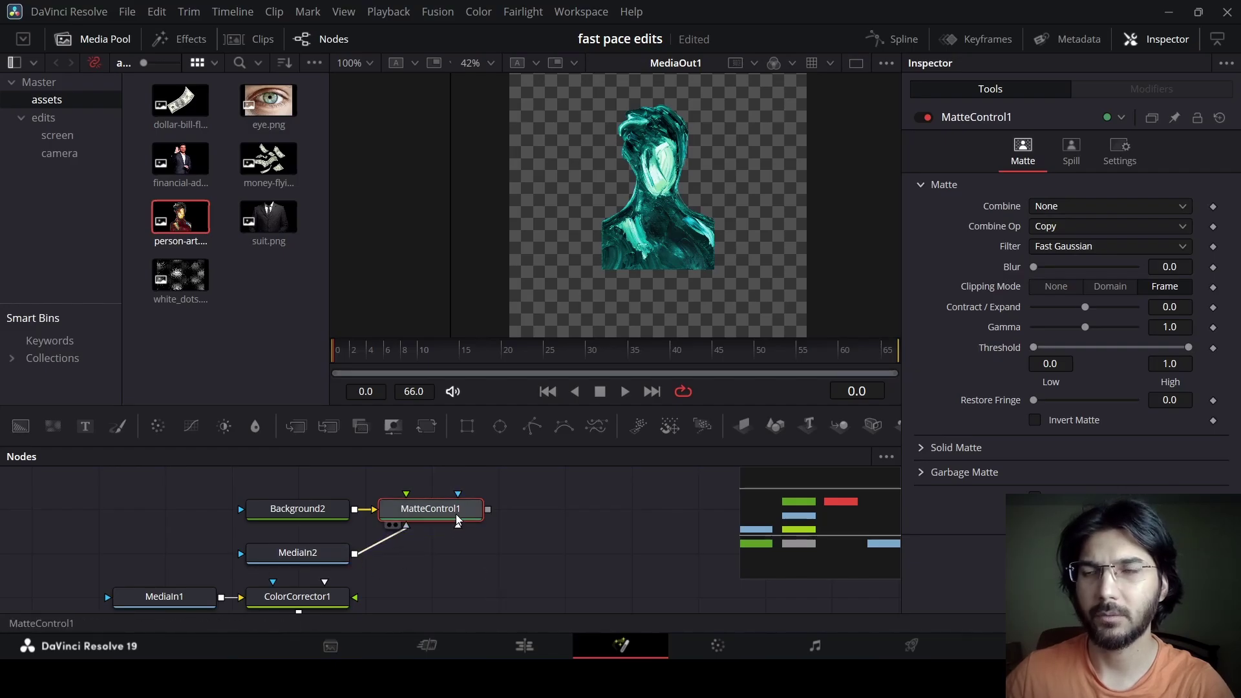
key("1")
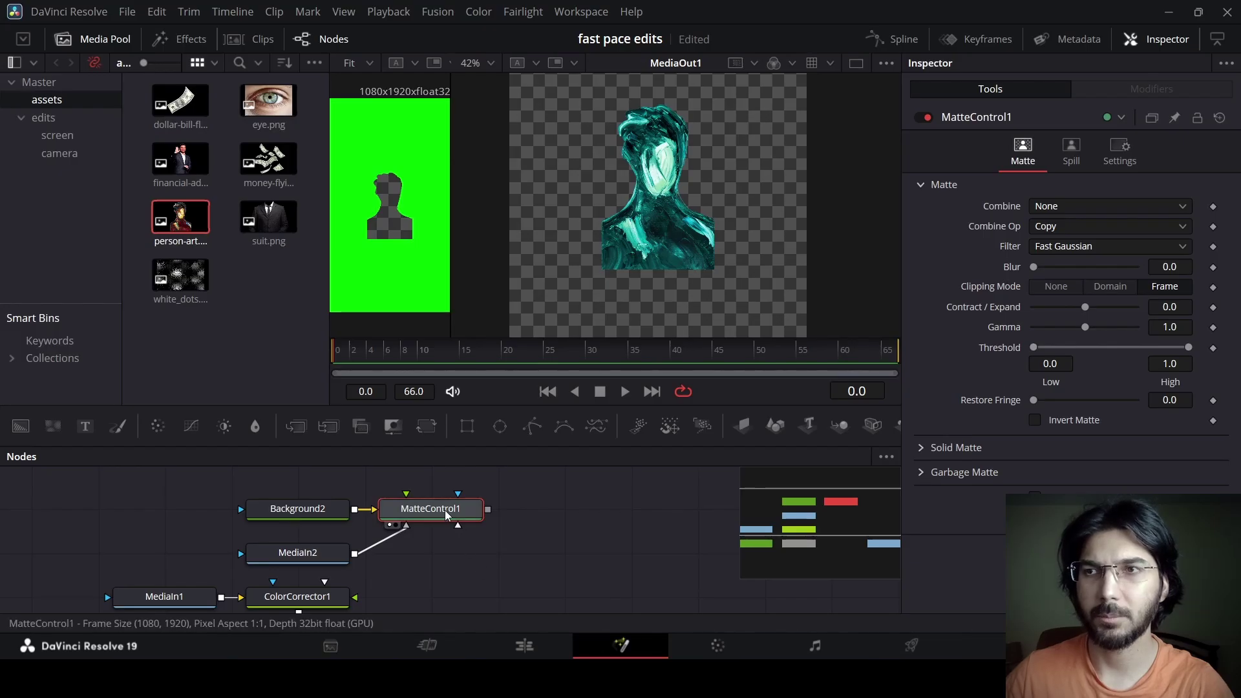
Add a Delta Keyer after MatteControl1 and show it in the first viewer
key("shift+space")
type("del")
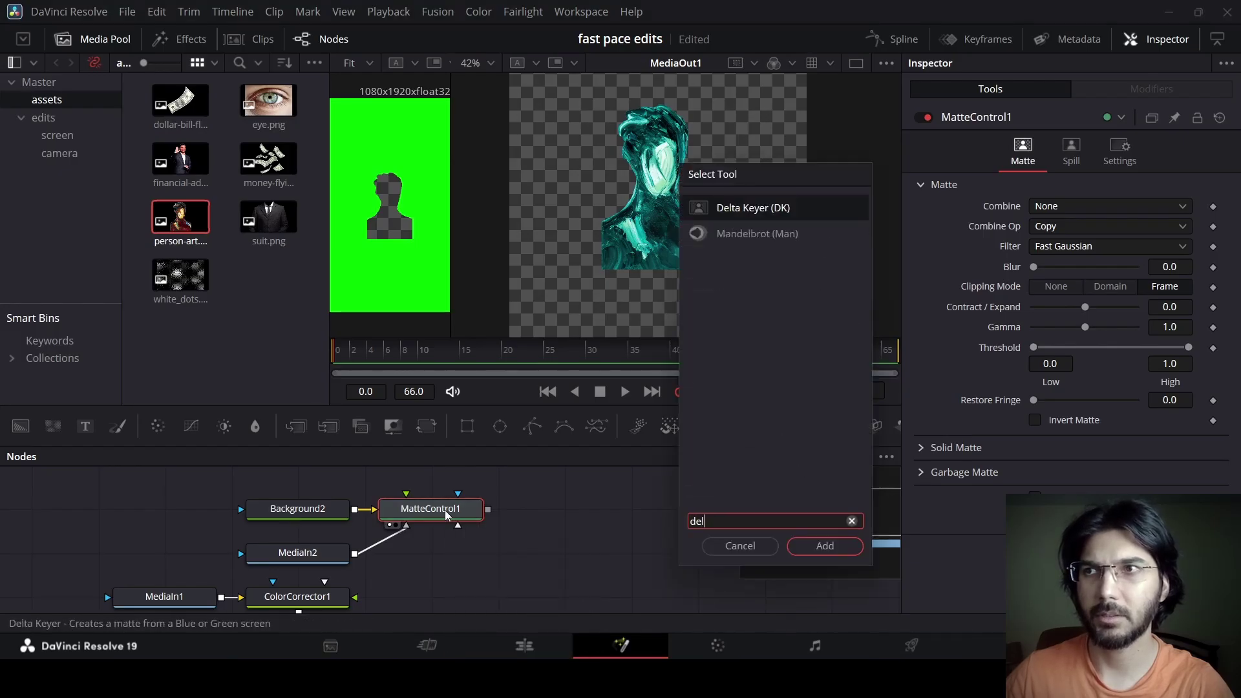
key("Return")
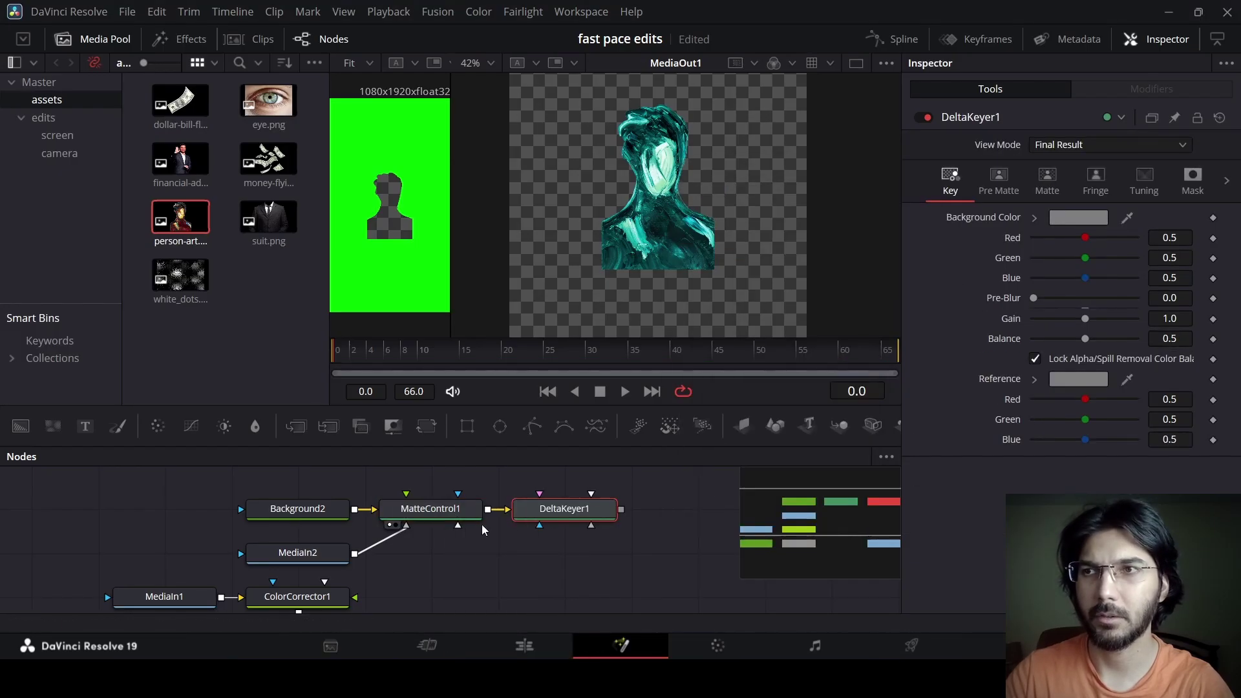
key("1")
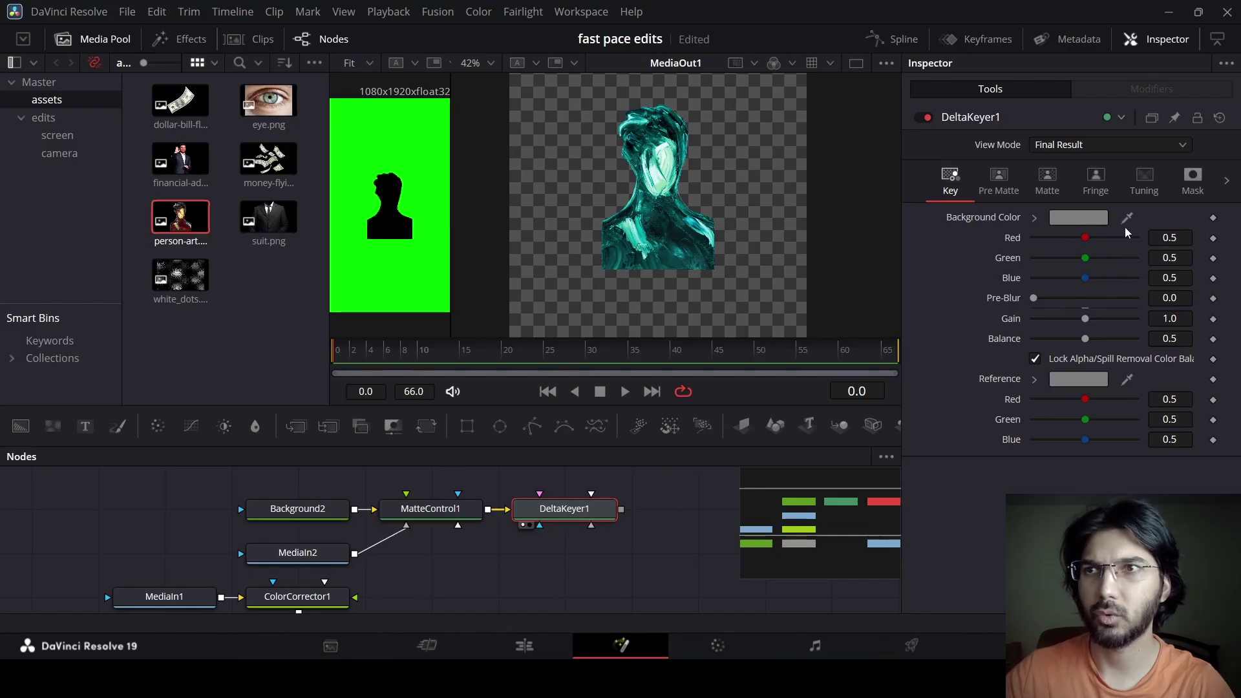
Key out the sampled green background in DeltaKeyer1 and connect MediaIn2 as its garbage matte
left_click_drag(1127, 220, 436, 215)
scroll(378, 204, "up", 1)
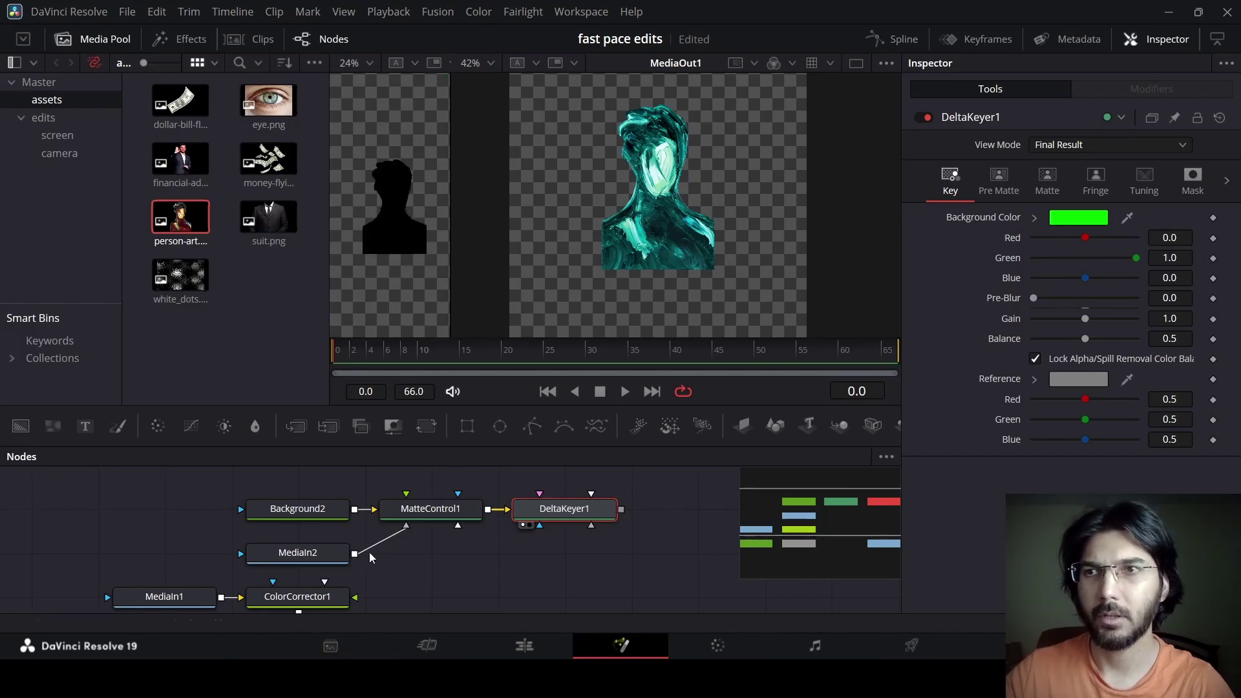
left_click_drag(354, 554, 540, 526)
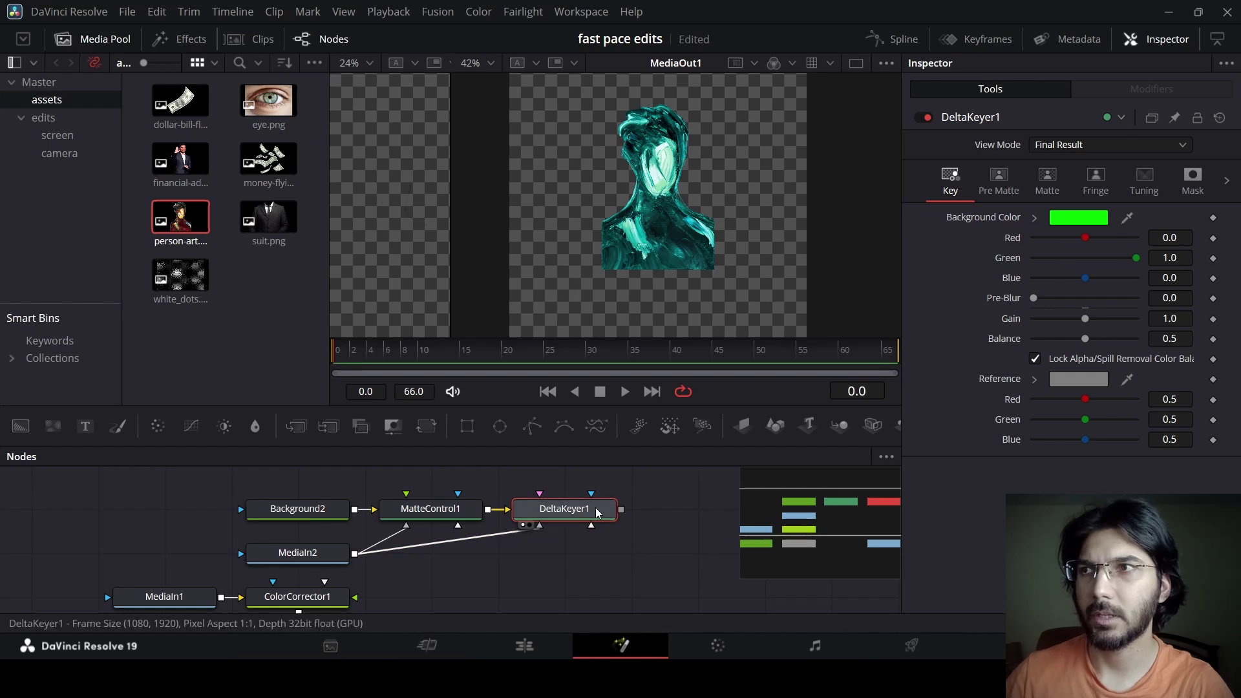
Set Erode/Dilate to 0.0005 in DeltaKeyer1's matte settings
left_click(1048, 181)
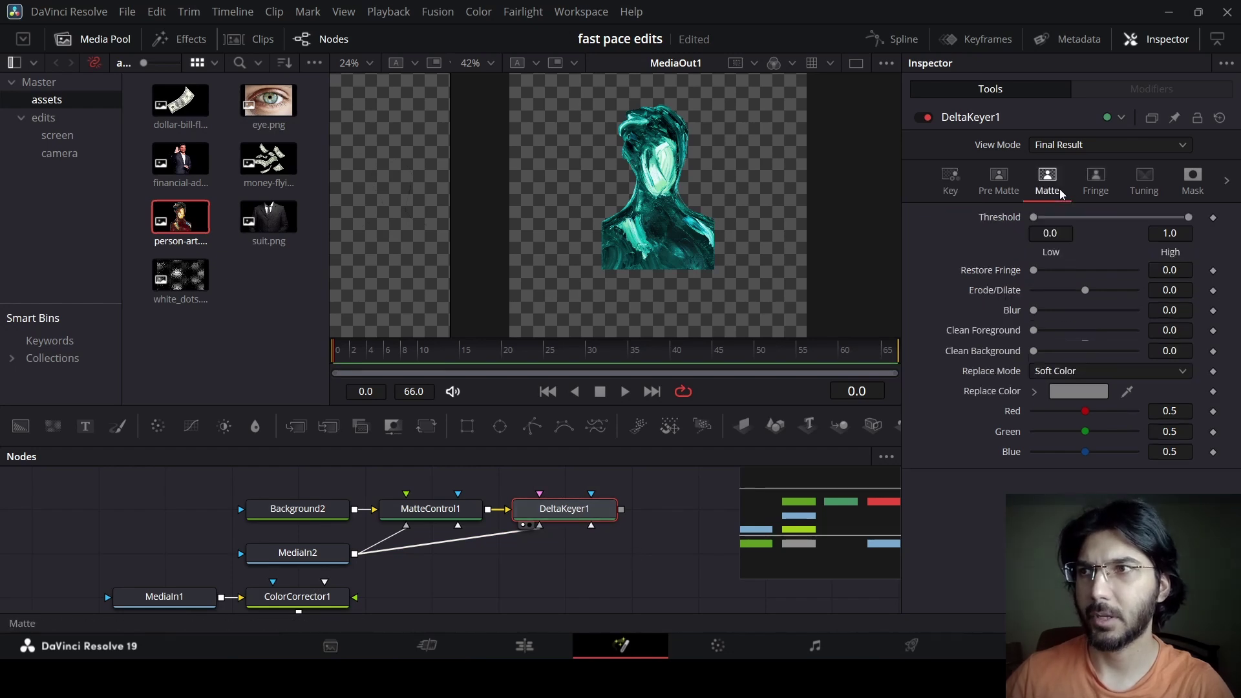
left_click(1177, 289)
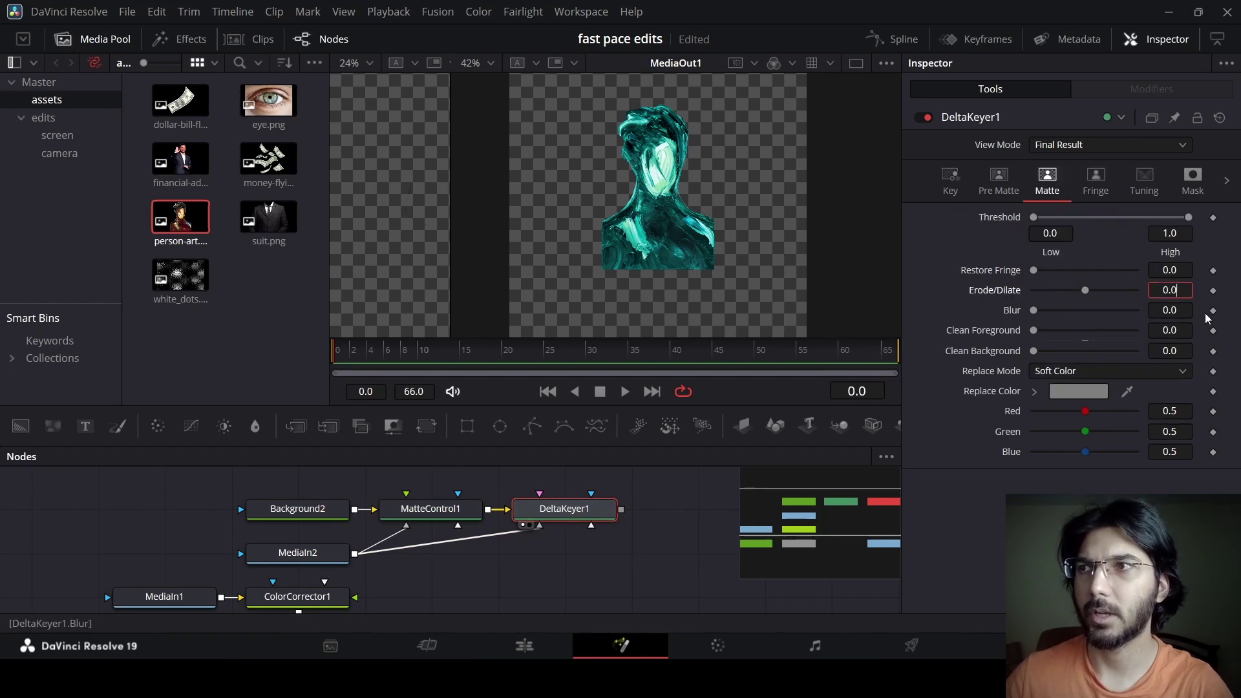
type("005")
key("Tab")
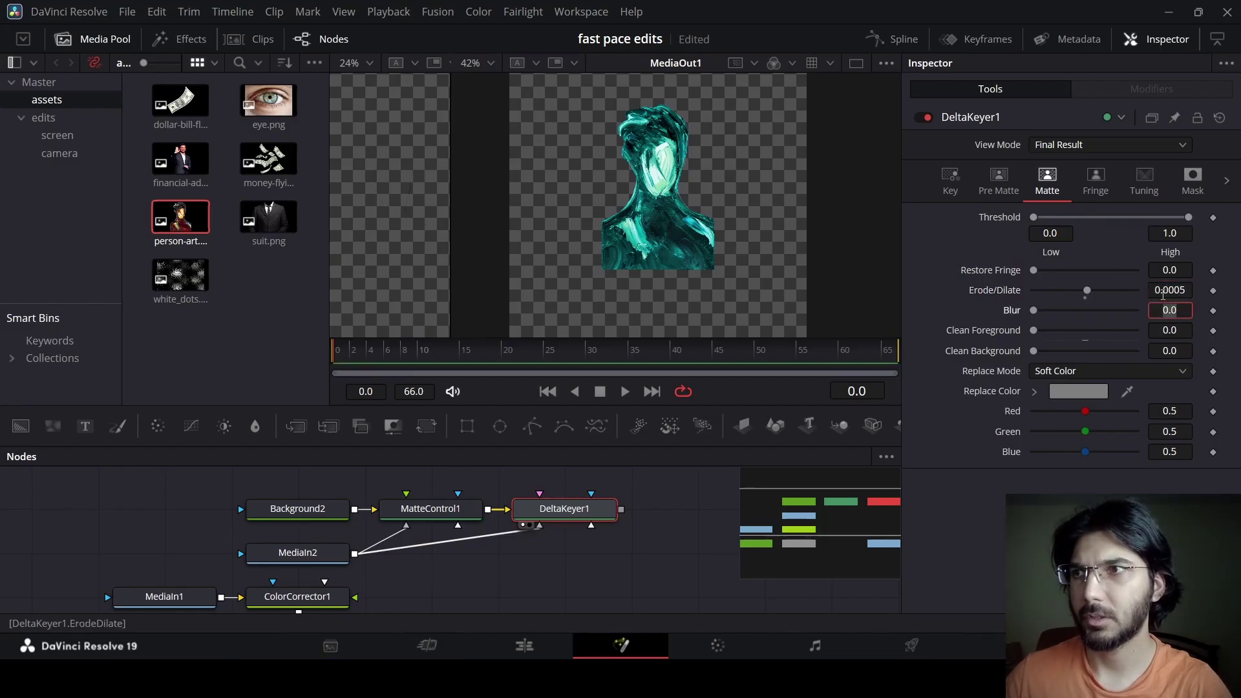
Set DeltaKeyer1's Replace Mode to Hard Color with a turquoise Replace Color of Red 0.0, Green 1.0, Blue 0.878431
left_click(1047, 376)
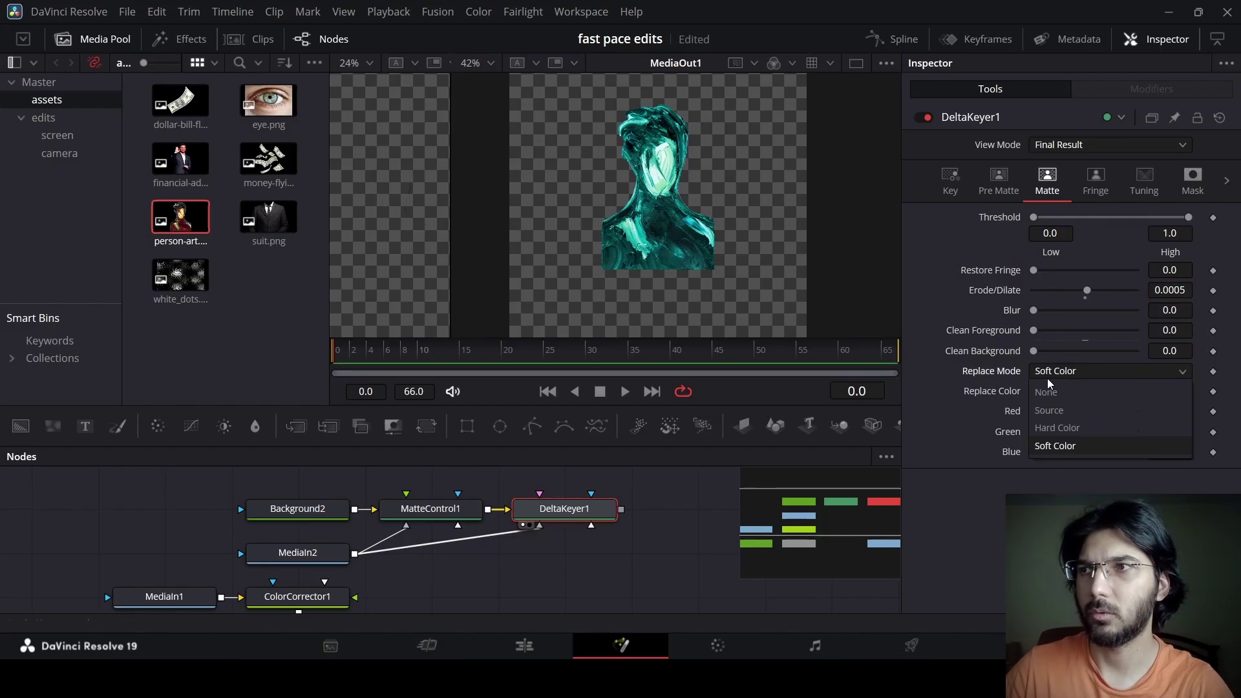
left_click(1058, 428)
left_click(1069, 391)
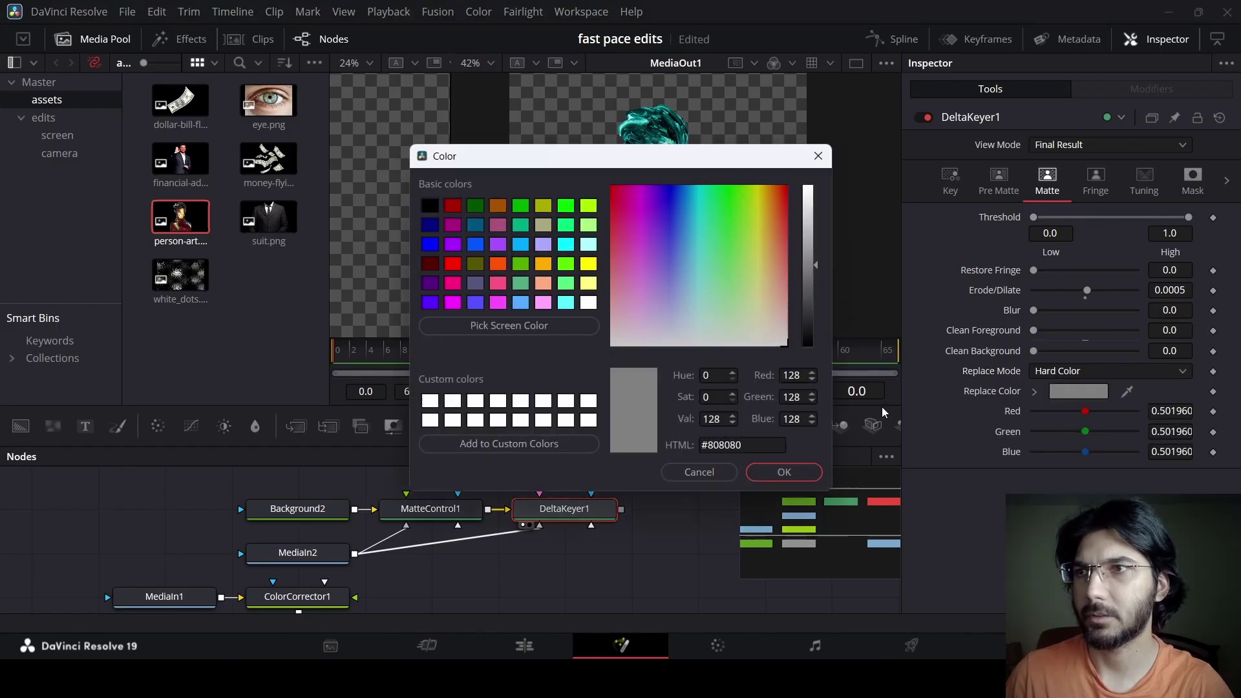
left_click_drag(765, 445, 655, 454)
type("#00ffe0")
left_click(776, 471)
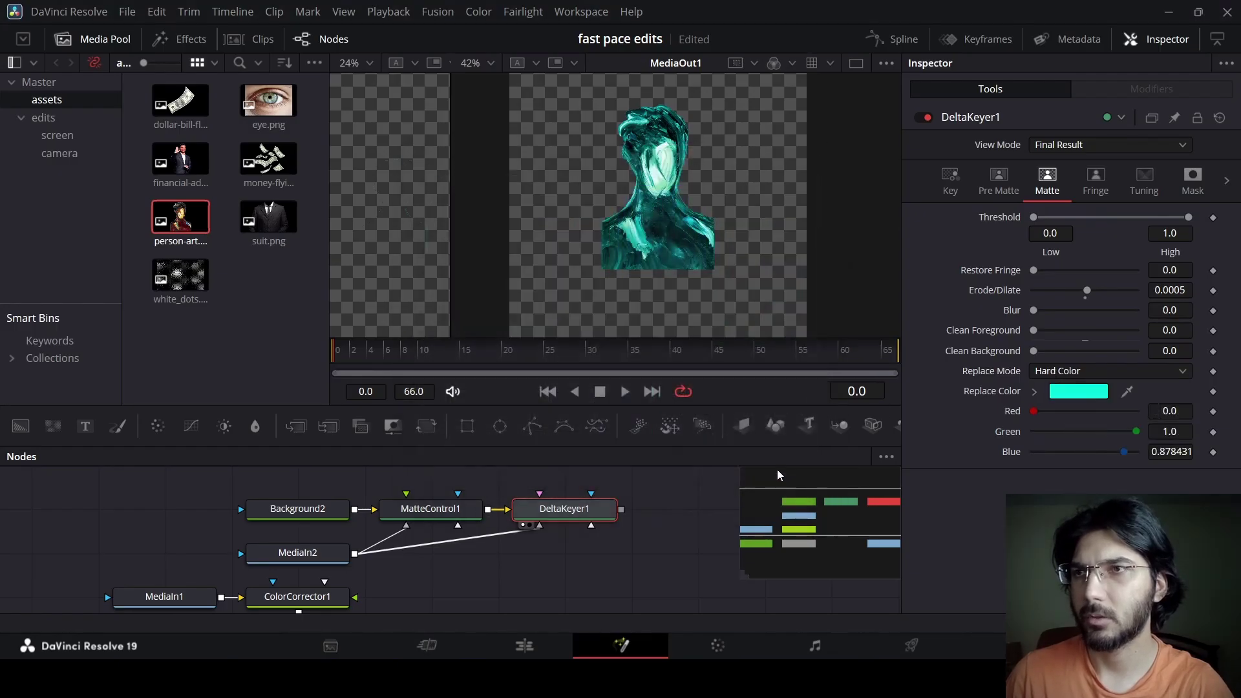
Increase DeltaKeyer1's matte Erode/Dilate to 0.005 and inspect the outline around the bust
left_click(1174, 295)
key("BackSpace")
key("Tab")
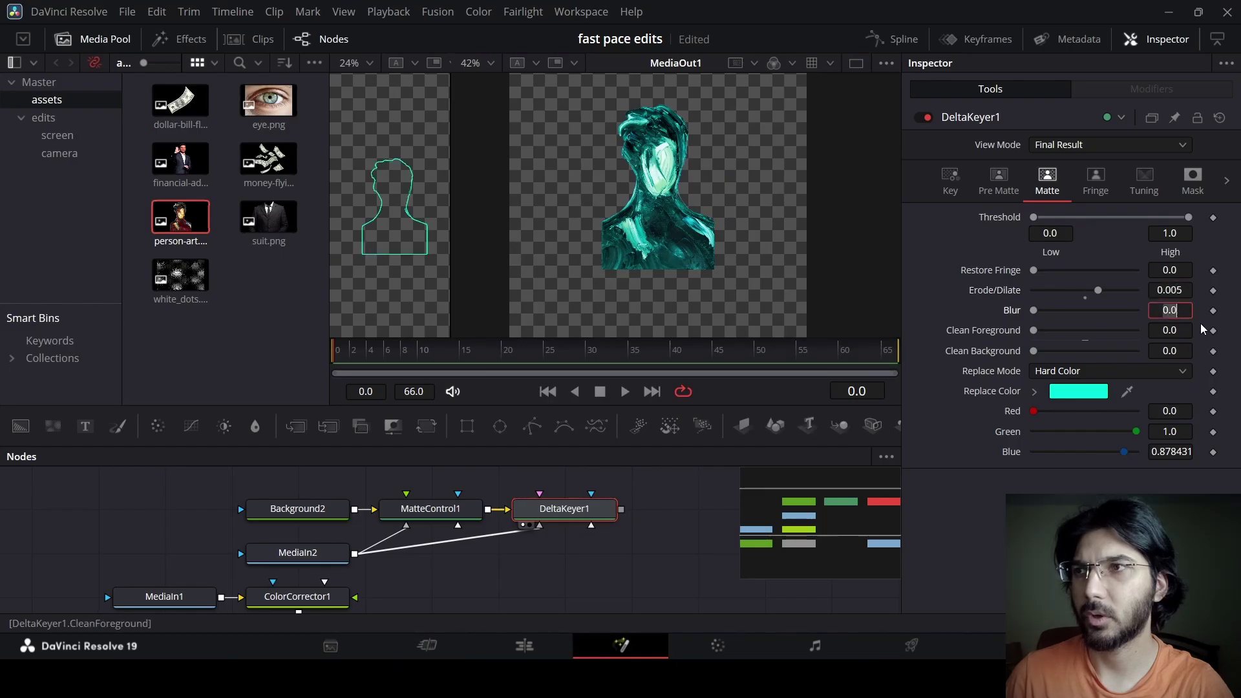
left_click(669, 569)
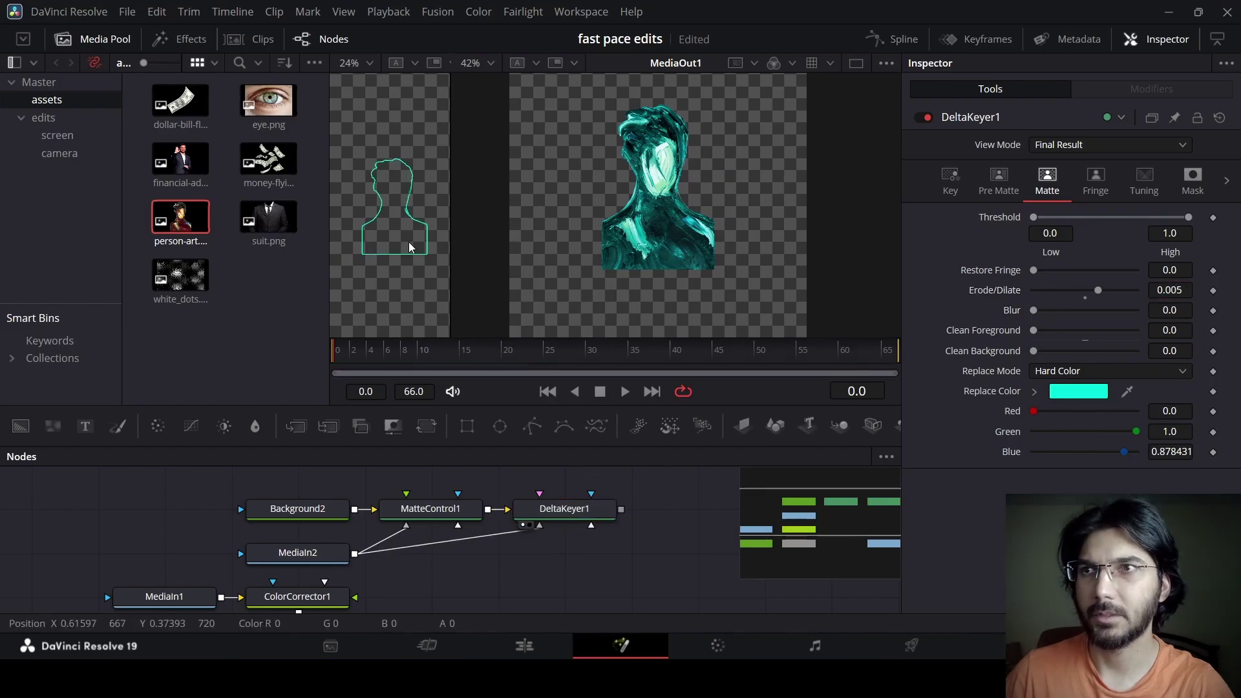
scroll(375, 224, "up", 4)
scroll(377, 221, "down", 4)
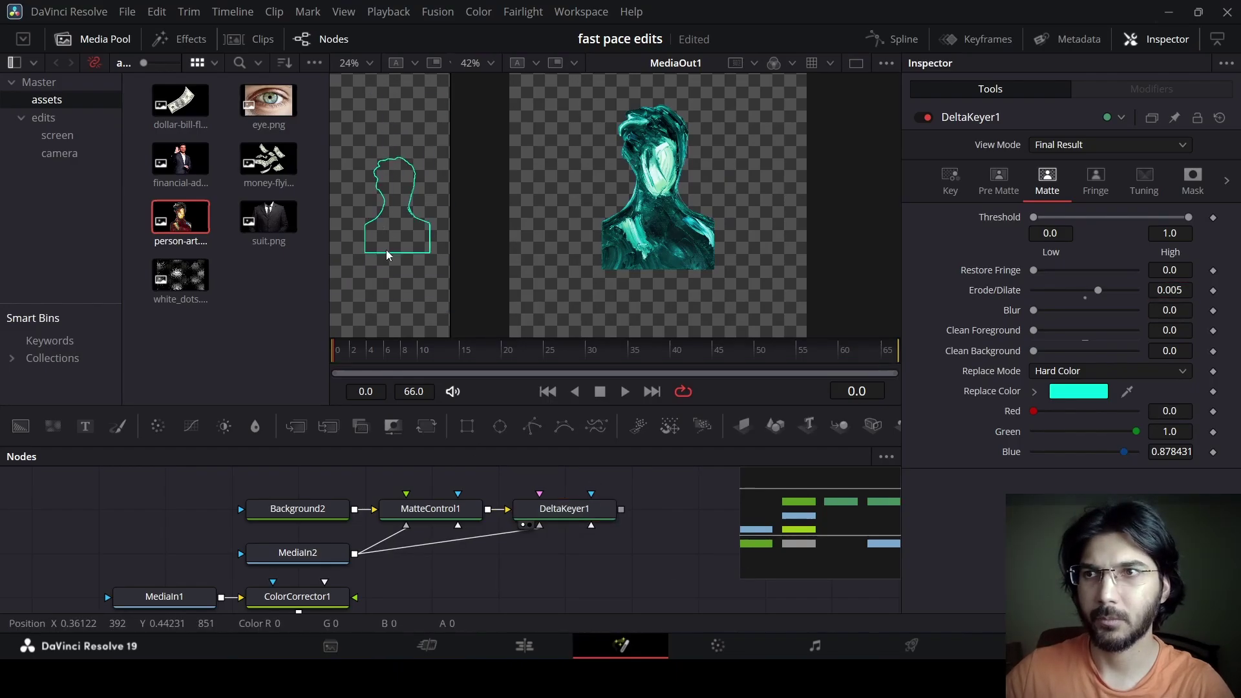
Add a second Merge after Merge1 and connect DeltaKeyer1 as its foreground to overlay the turquoise outline on the bust
scroll(518, 555, "down", 2)
left_click(319, 594)
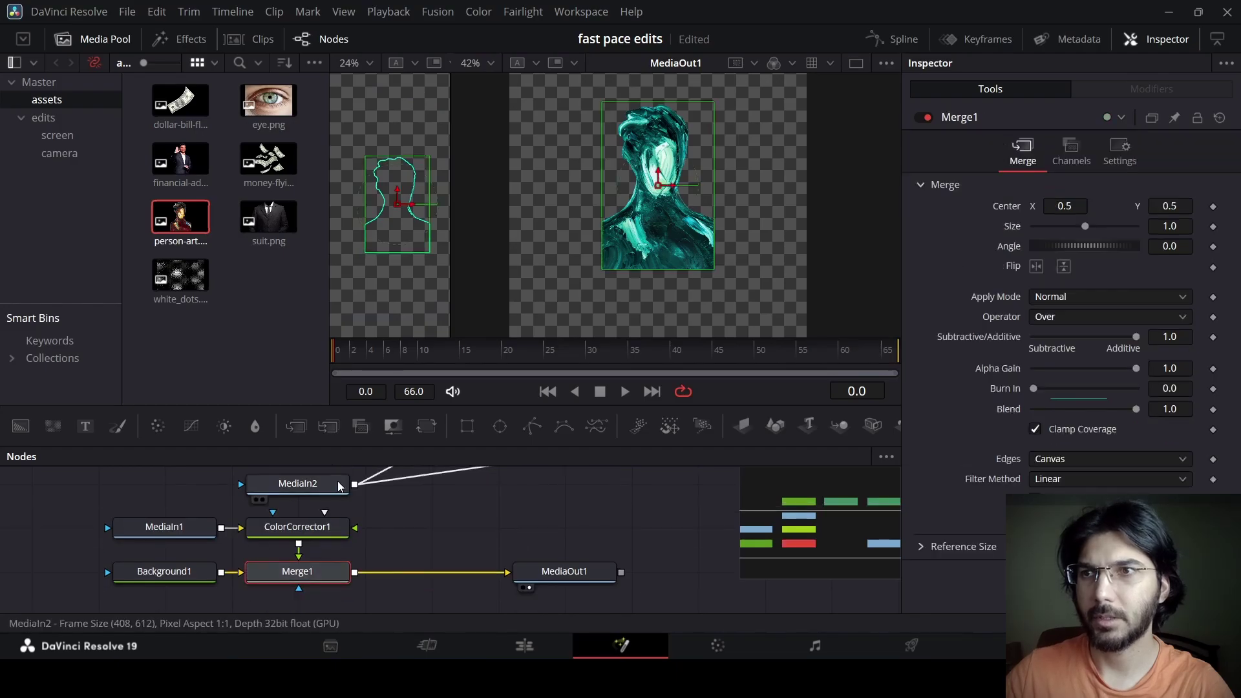
left_click(299, 426)
scroll(477, 508, "up", 1)
left_click_drag(620, 488, 436, 613)
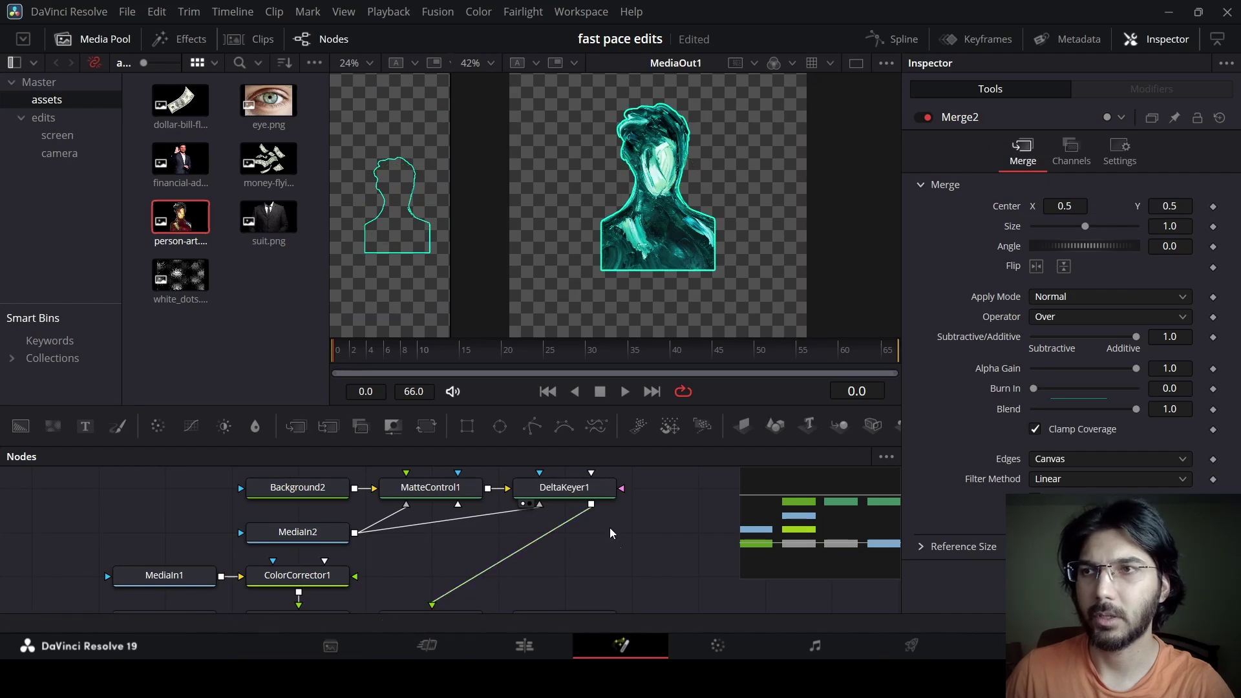
Mask Merge2 with a new rectangle of width 0.449 and height 0.5, and keyframe its center and size at frame 10
left_click(584, 493)
scroll(530, 478, "down", 1)
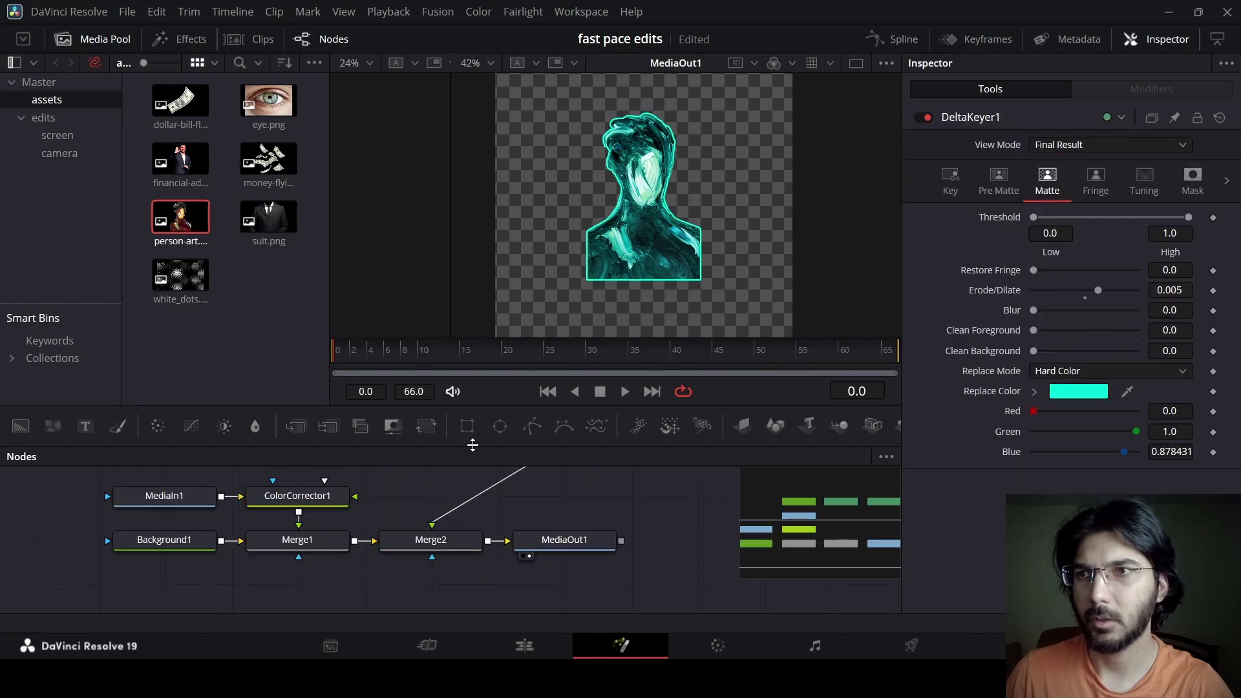
left_click(445, 595)
left_click_drag(480, 575, 432, 543)
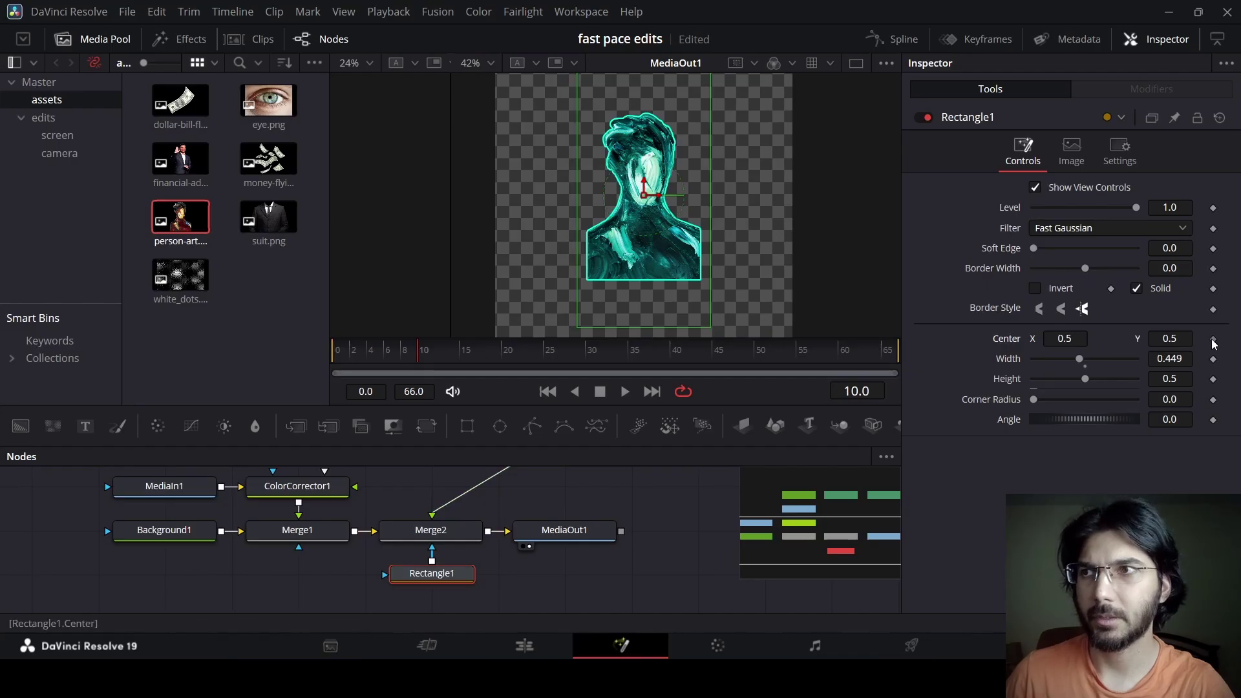
left_click(1213, 339)
left_click(1214, 359)
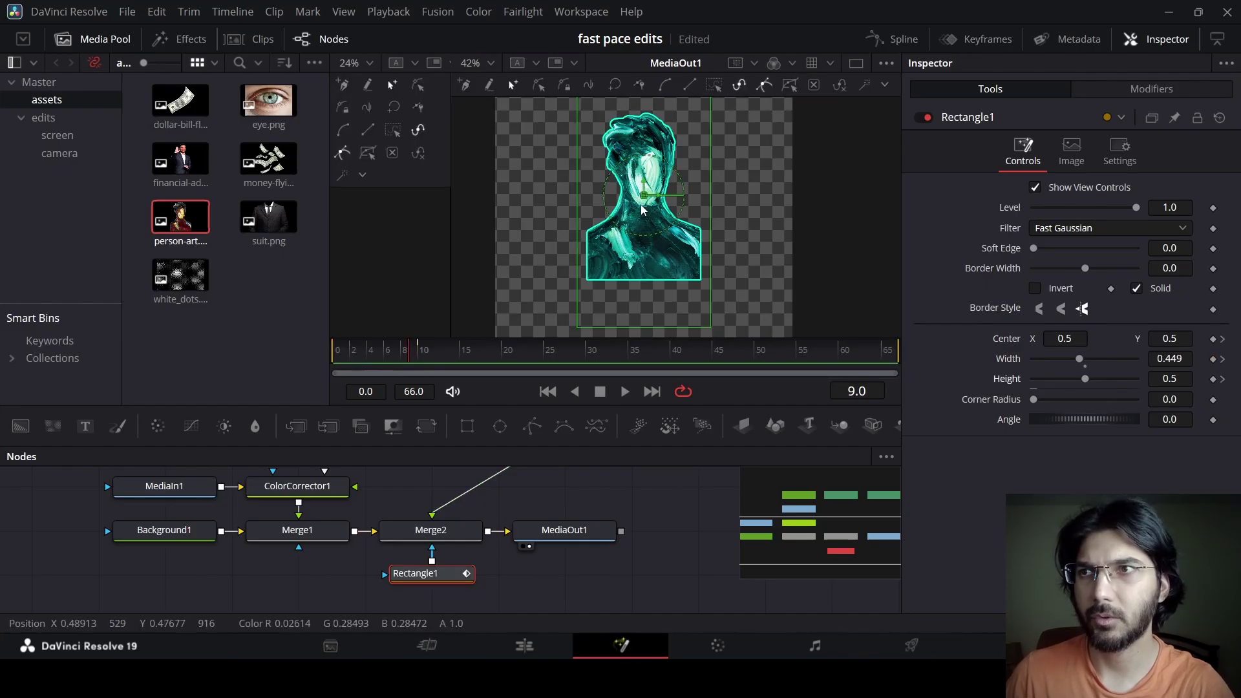
At frame 9, move the rectangle mask's center to X 0.516304, Y 0.623777 and reduce its width to 0.244
mouse_move(645, 197)
left_mouse_down()
mouse_move(690, 181)
mouse_move(723, 200)
mouse_move(692, 182)
mouse_move(706, 141)
mouse_move(697, 176)
mouse_move(656, 176)
left_mouse_up()
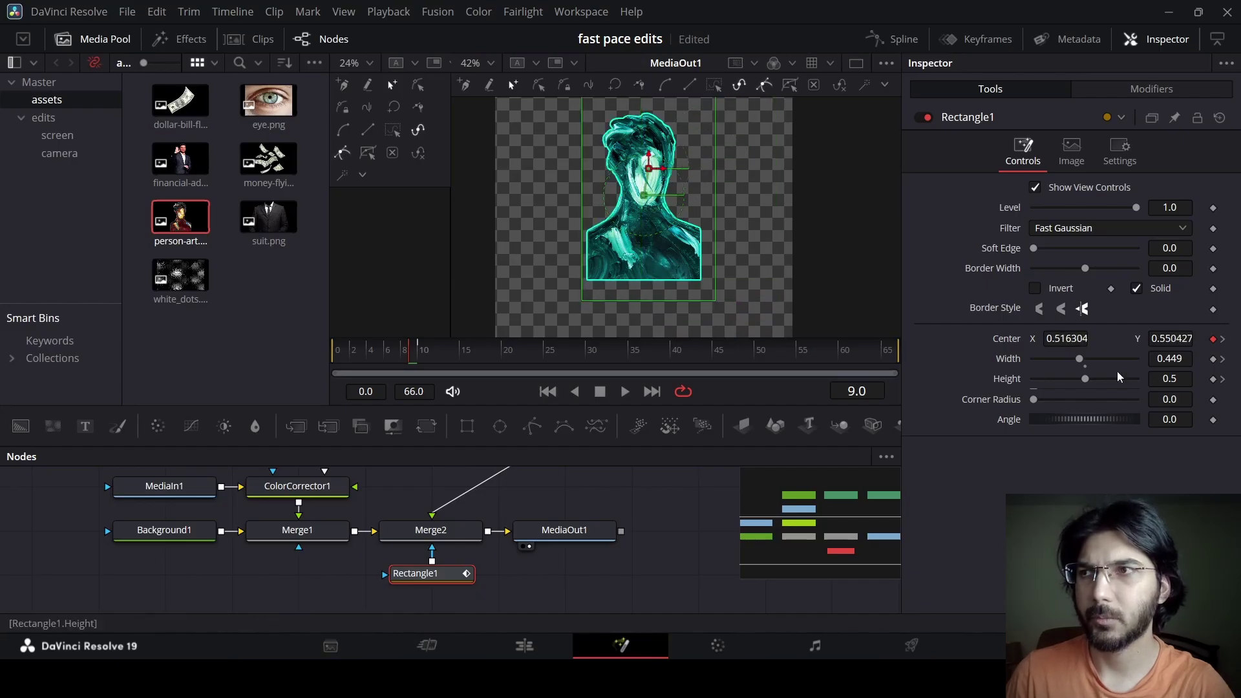
left_click_drag(1076, 363, 1058, 359)
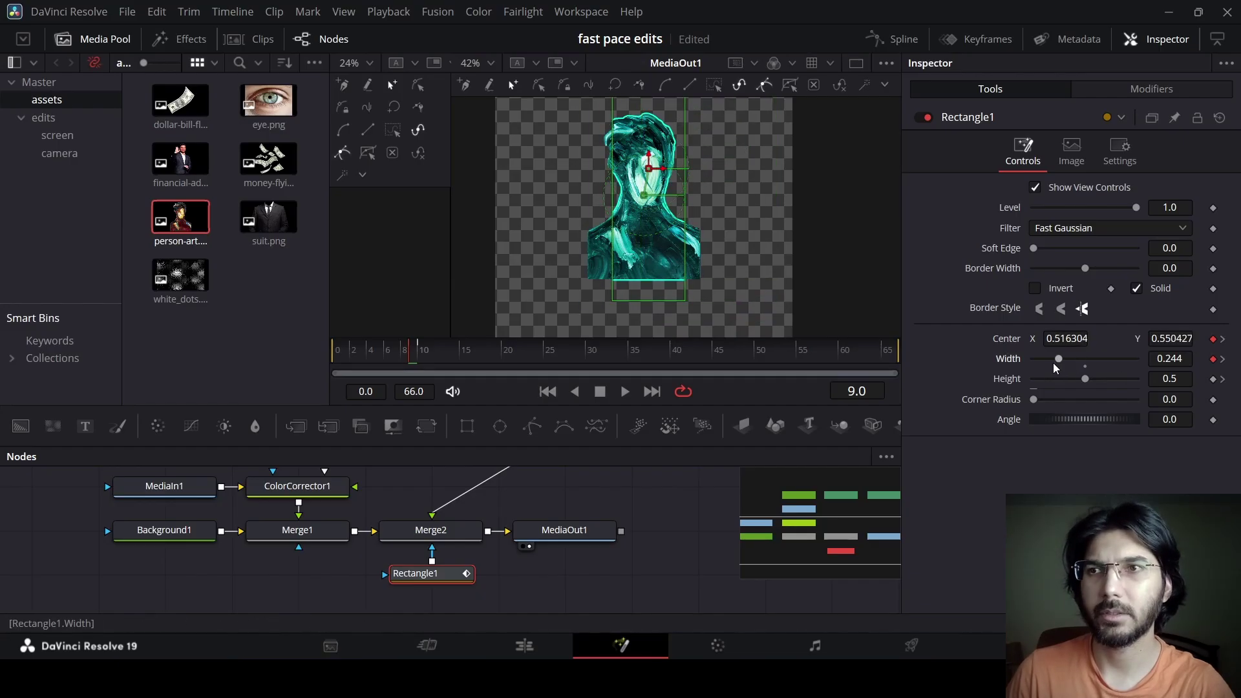
left_click_drag(640, 159, 637, 121)
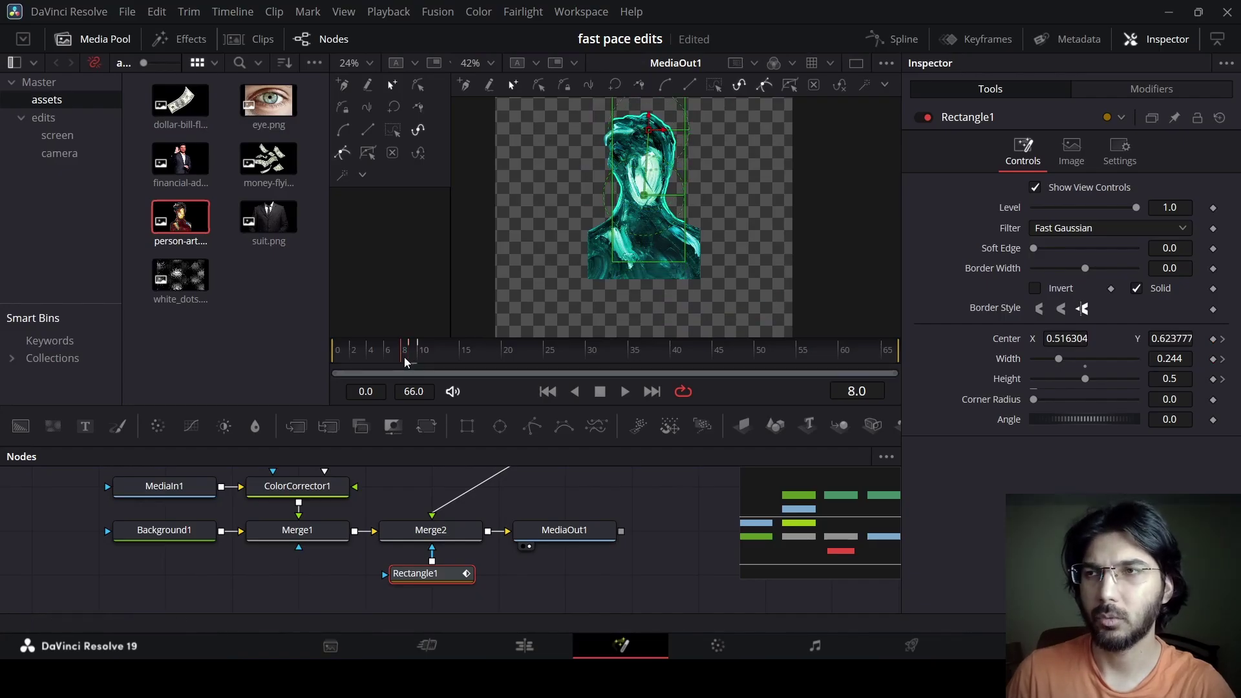
Set the rectangle mask's width to 0.409 at frame 8 and shift its center to X 0.715304, Y 0.620778
left_click_drag(1060, 361, 1075, 359)
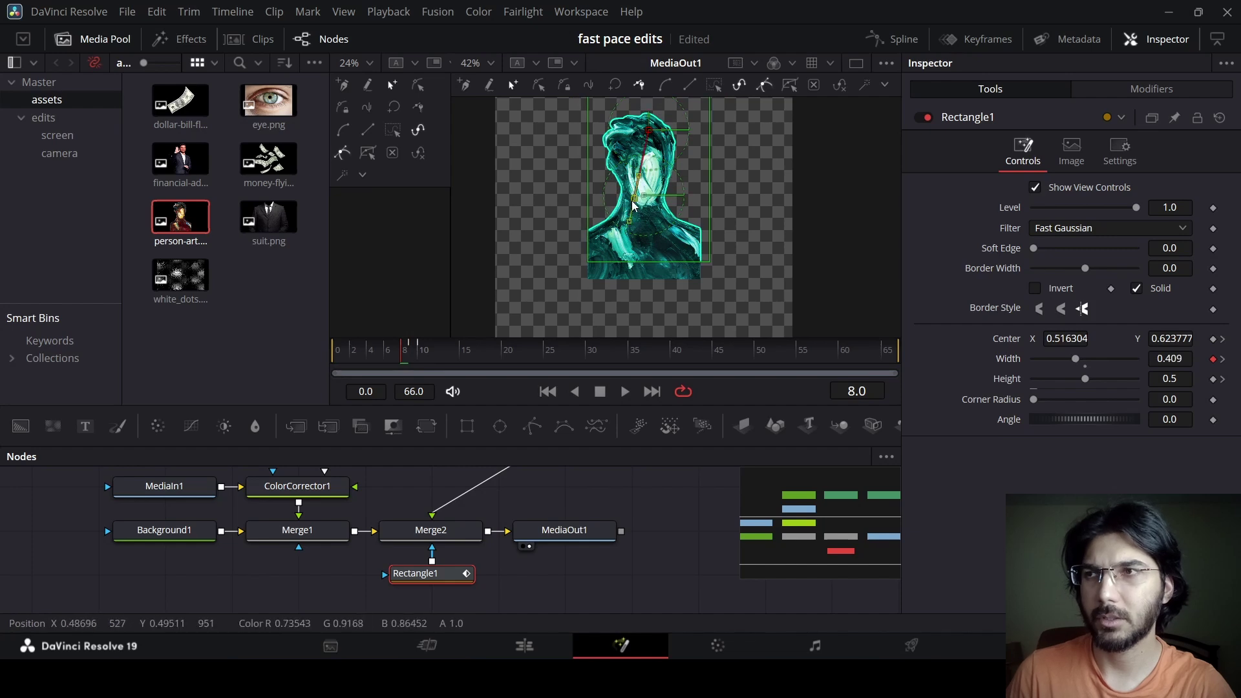
left_click_drag(1065, 341, 1015, 340)
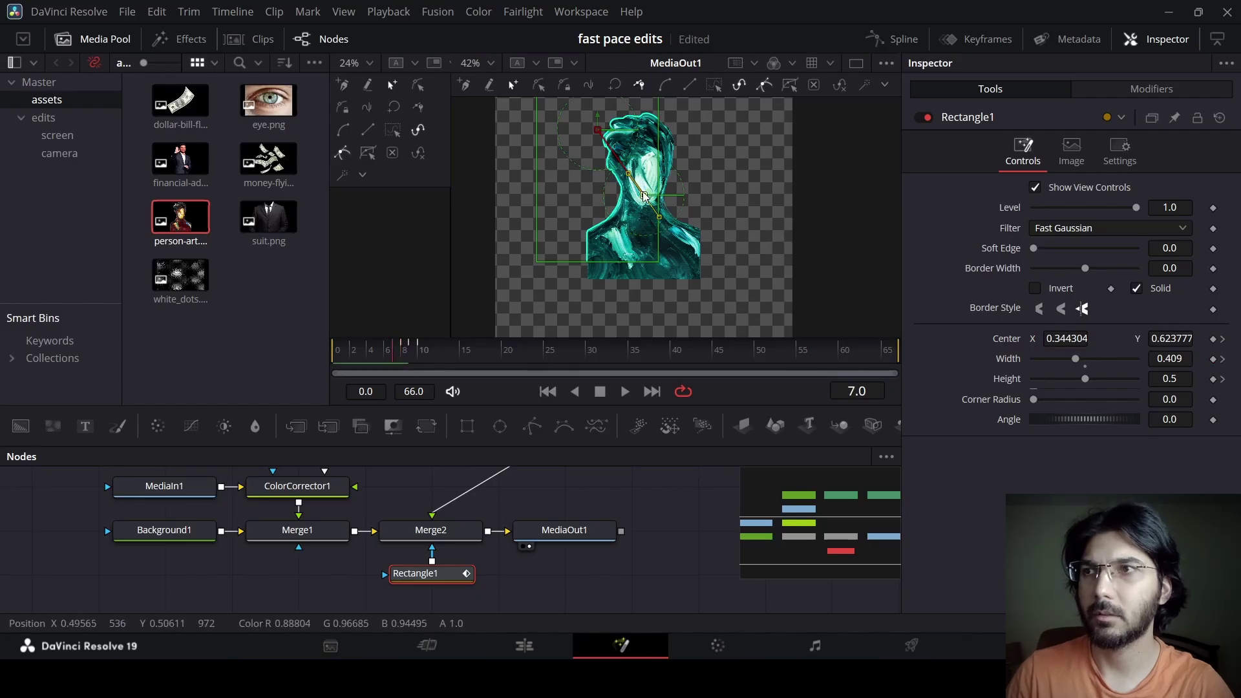
left_click_drag(1066, 339, 1144, 339)
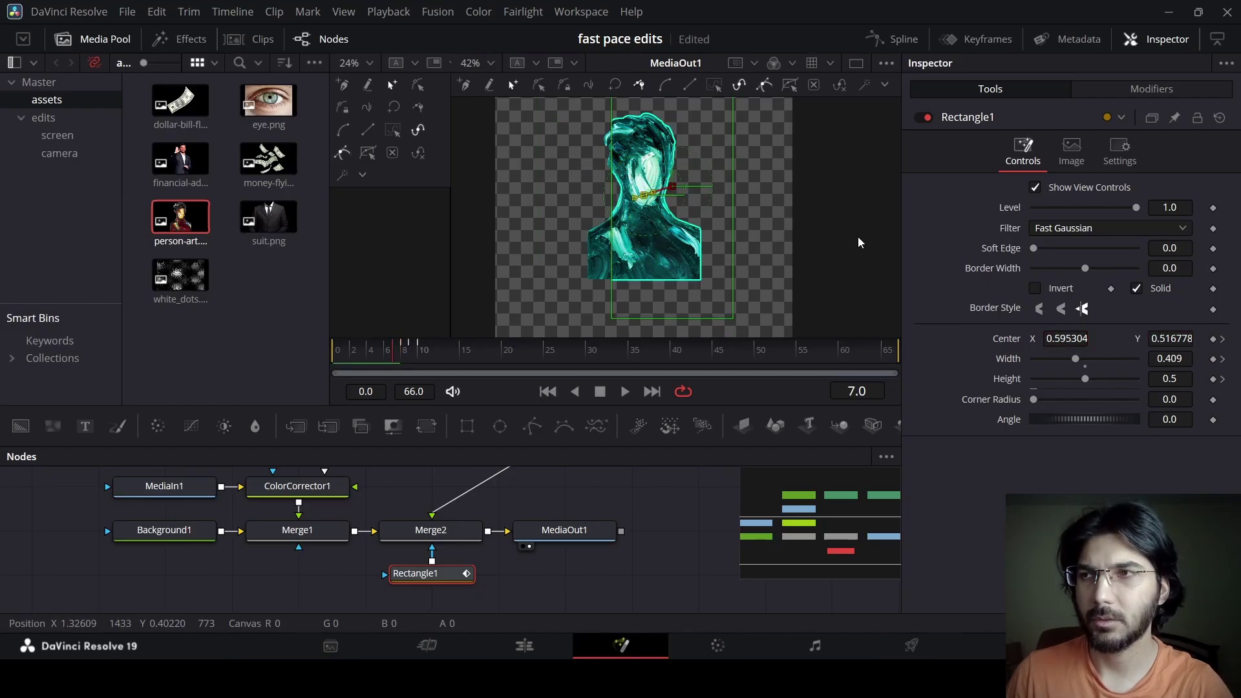
left_click_drag(1060, 338, 1170, 341)
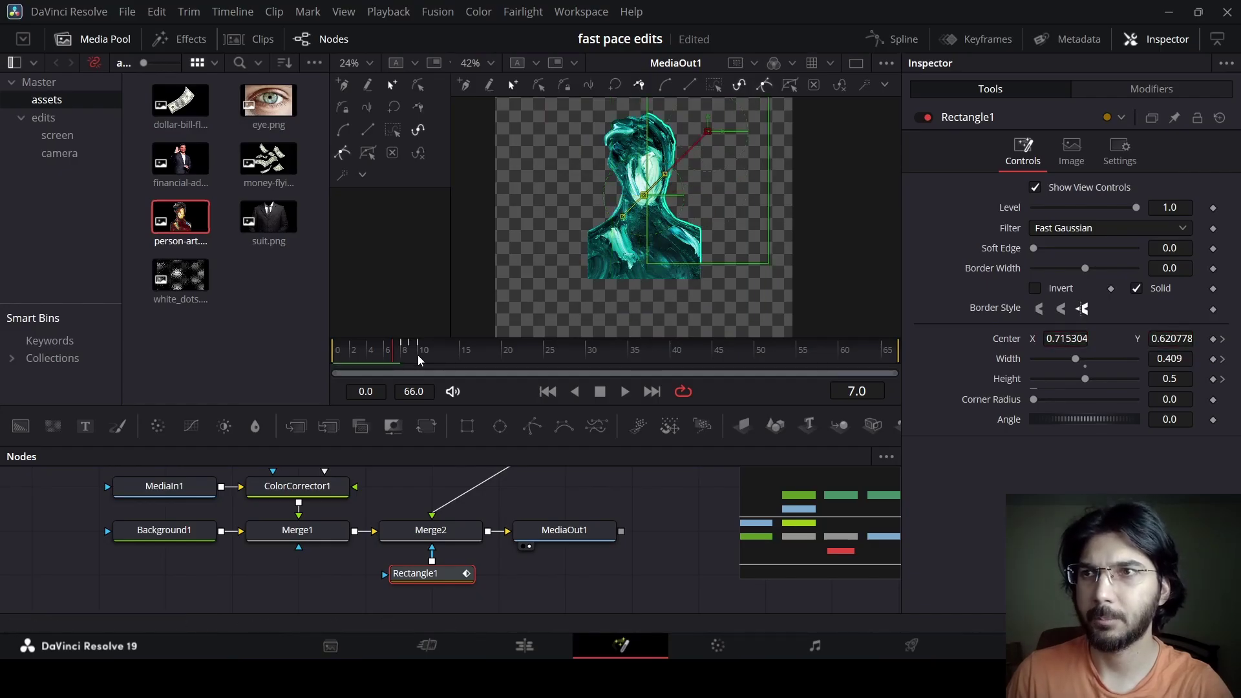
Set the rectangle mask's height to 0.311 at frame 6 and reposition its center to X 0.347304, Y 0.635778
key("Left")
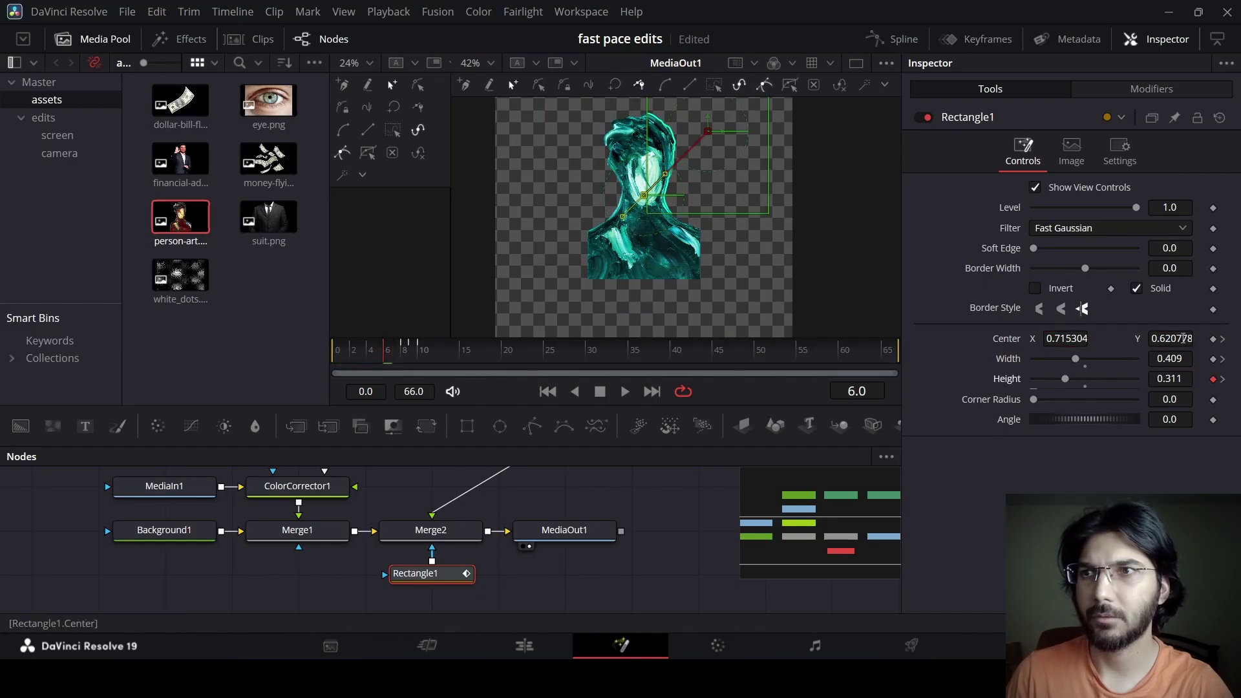
left_click(388, 357)
left_click(433, 360)
left_click(396, 357)
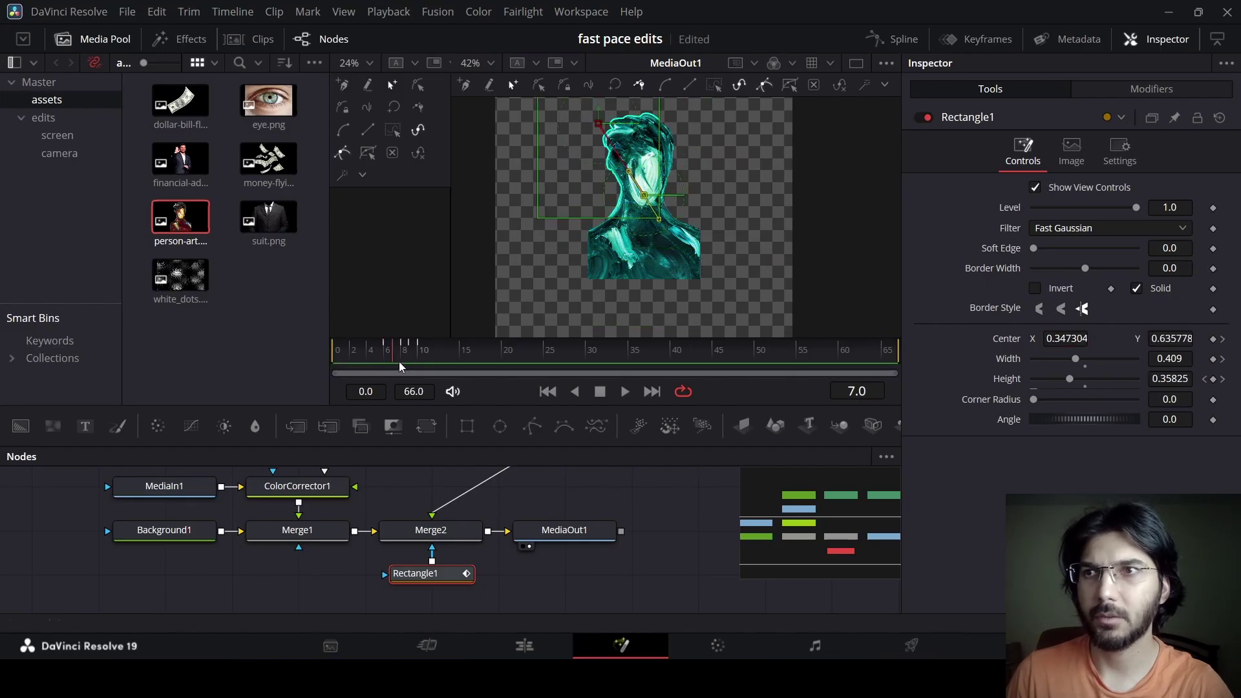
At frame 5, move the rectangle mask off the bust to about X -0.036, Y 0.4, and play back the outline animation
scroll(675, 215, "down", 2)
scroll(674, 215, "up", 1)
key("Left")
key("Left")
left_click_drag(642, 248, 510, 243)
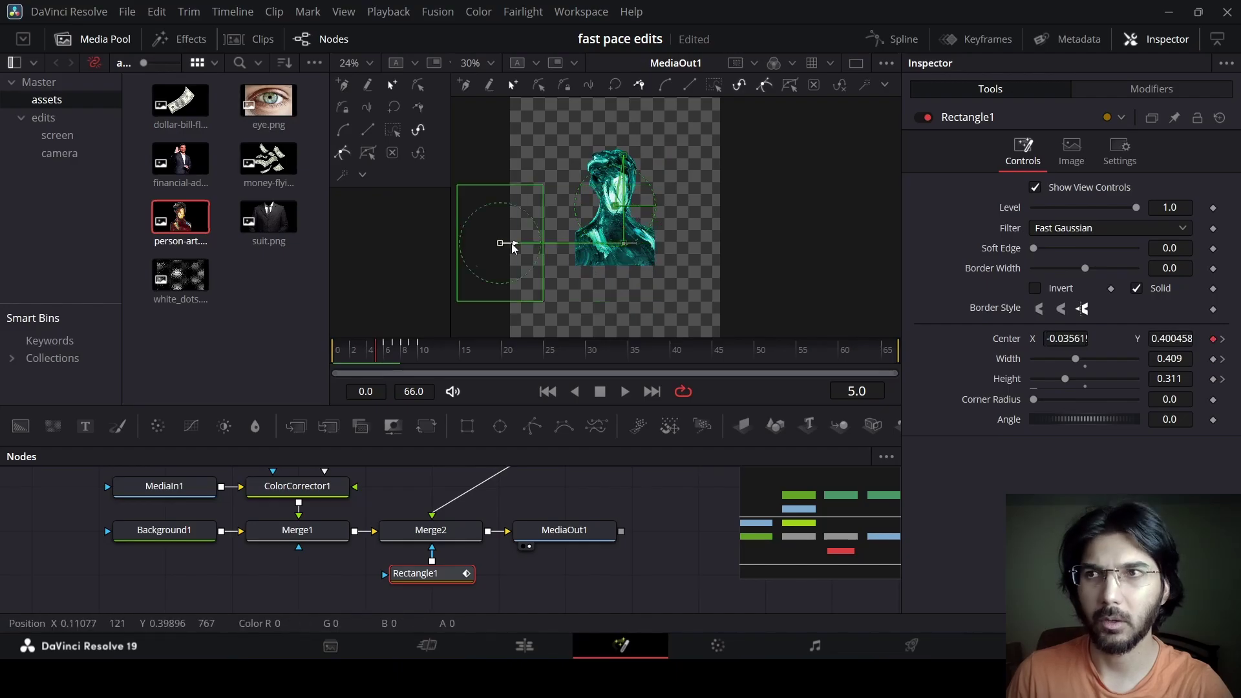
left_click_drag(382, 359, 427, 362)
scroll(614, 214, "up", 1)
key("space")
left_click(343, 348)
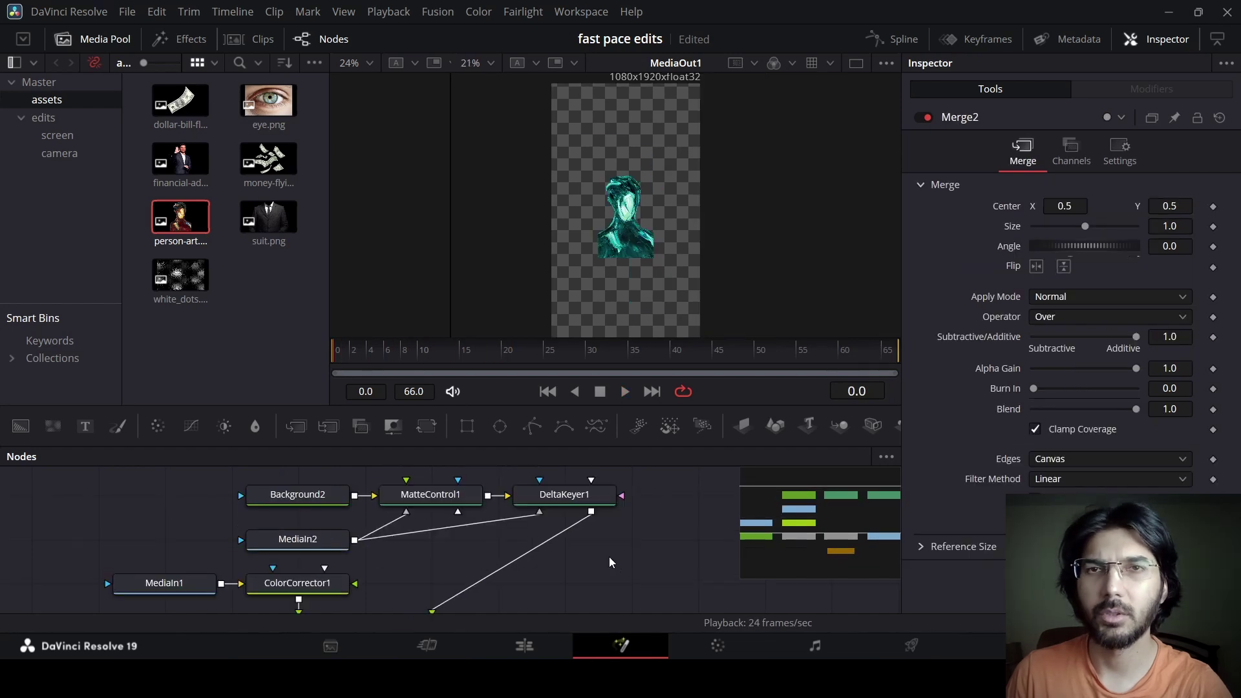
Insert a Glow node between DeltaKeyer1 and Merge2 and tidy the outline nodes above the main chain
left_click(582, 503)
key("shift+space")
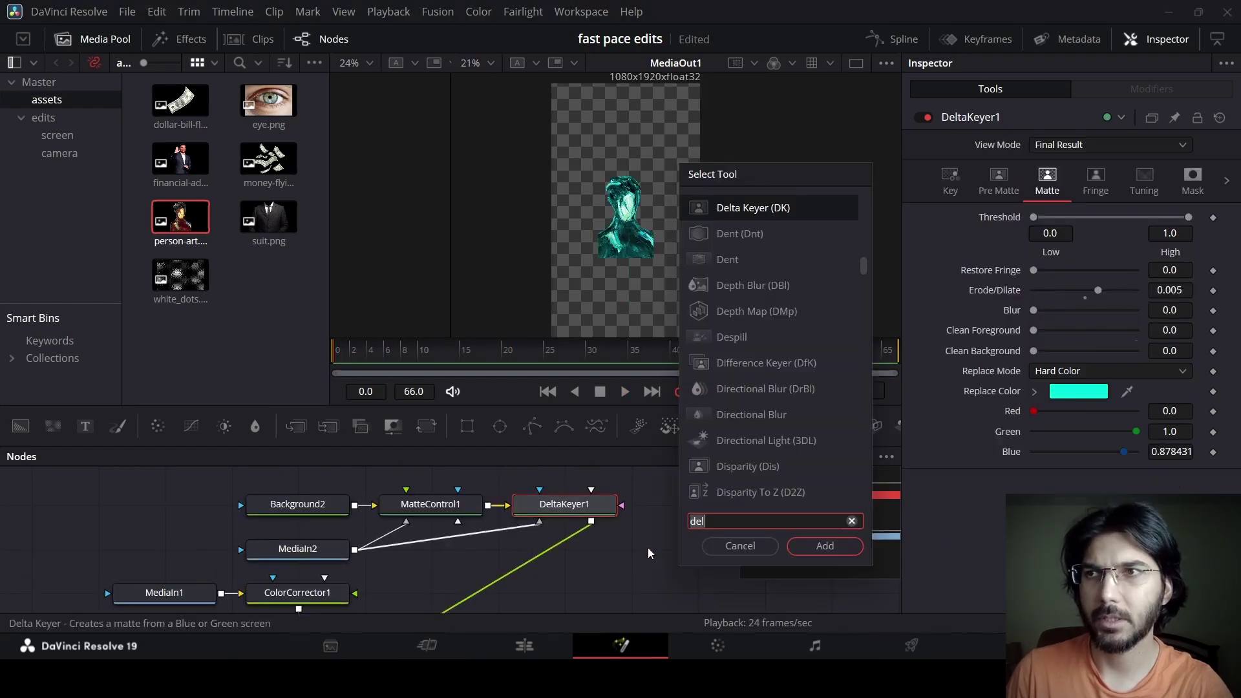
type("glow")
key("Return")
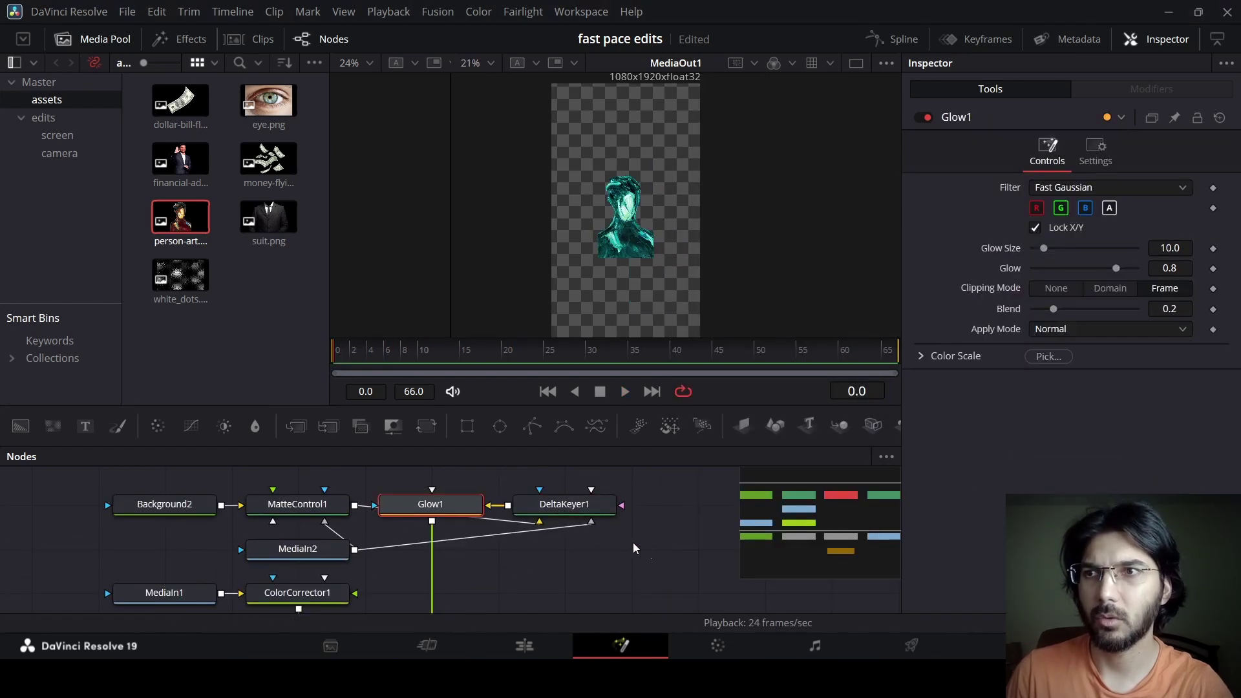
left_click_drag(430, 504, 564, 593)
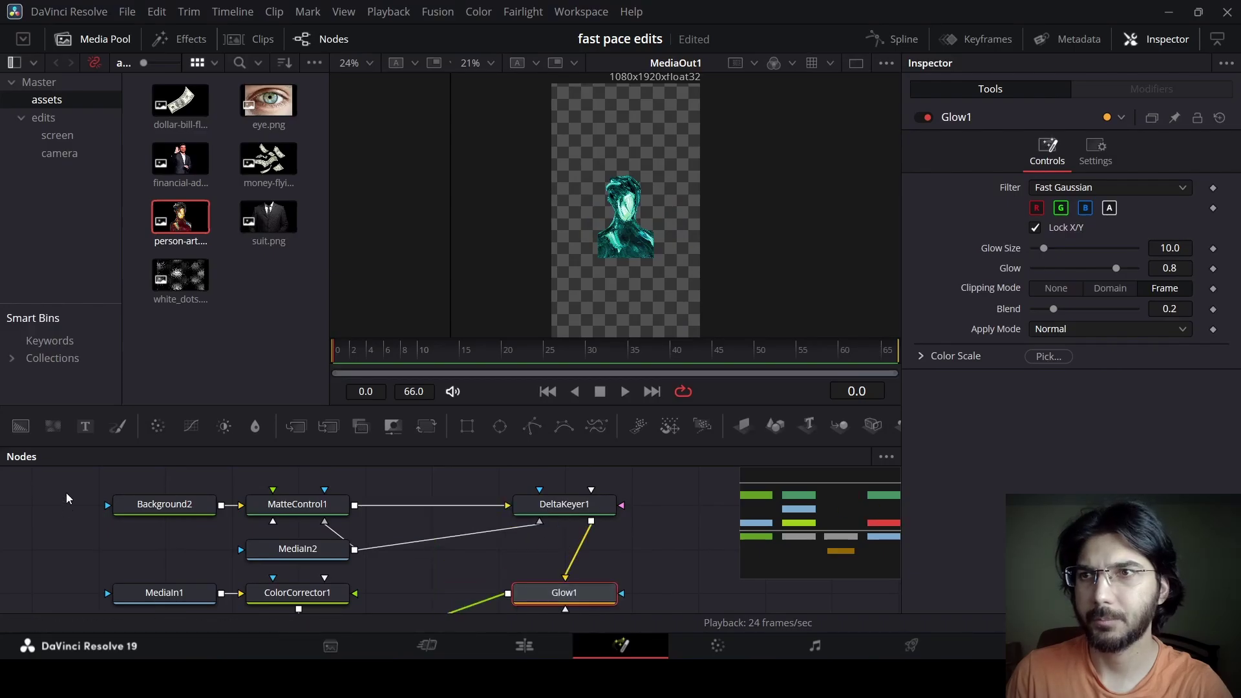
left_click_drag(67, 499, 362, 520)
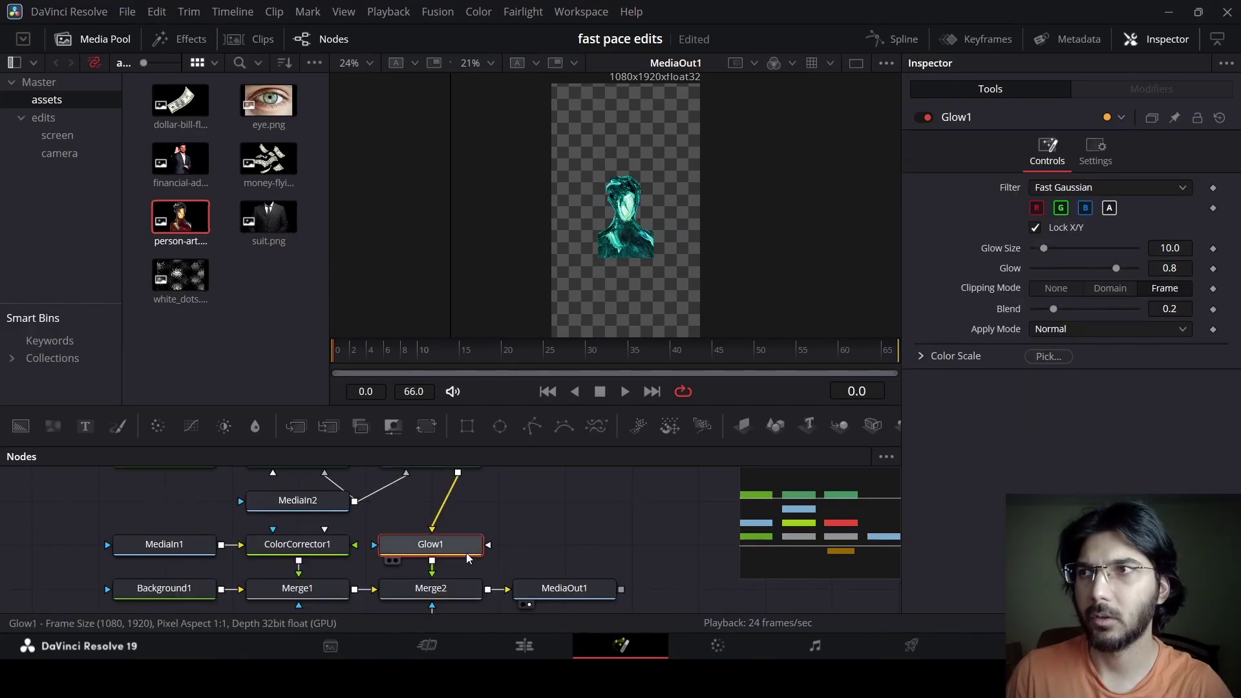
Set Glow1's Glow Size to 80 and compare the outline with the glow switched off and on
left_click_drag(1175, 247, 1181, 258)
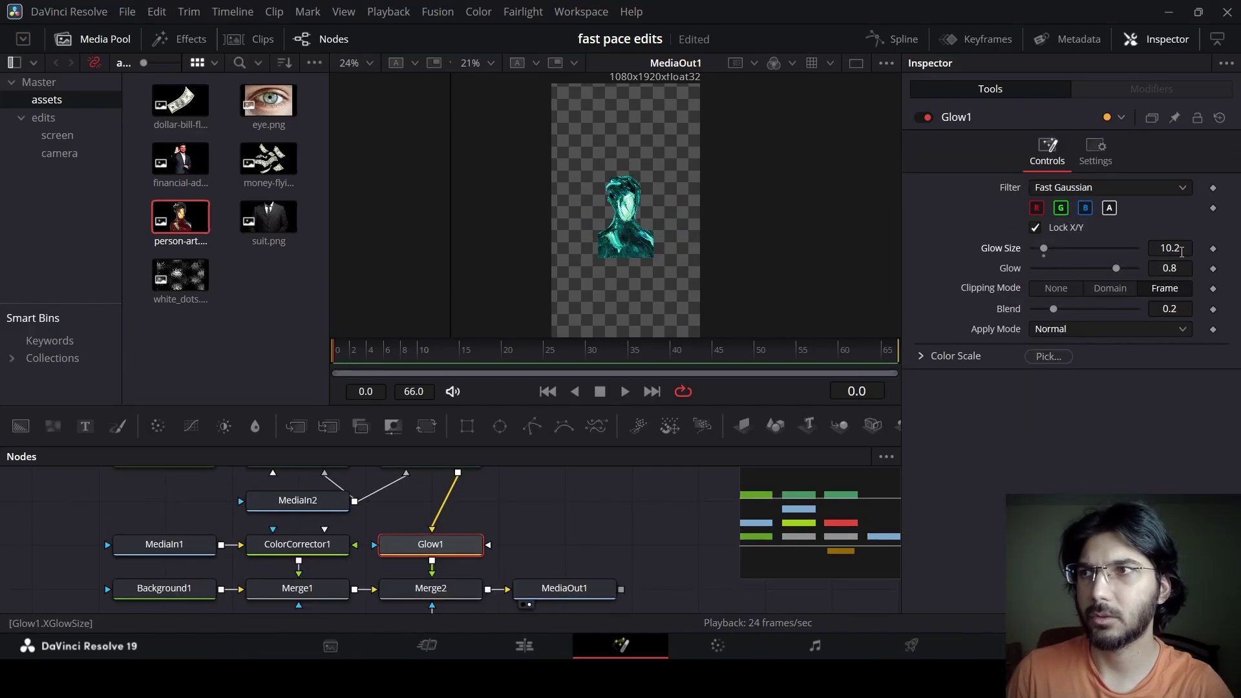
type("0")
key("Tab")
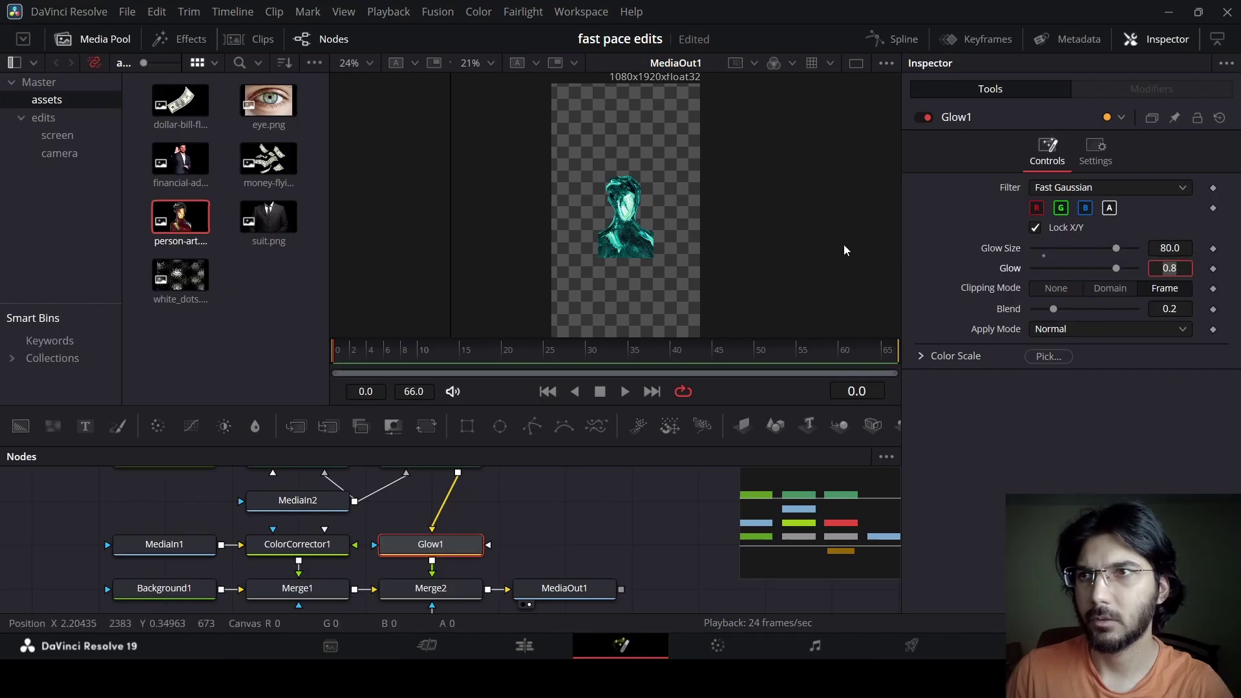
scroll(646, 173, "up", 3)
scroll(646, 173, "up", 2)
left_click_drag(511, 366, 428, 362)
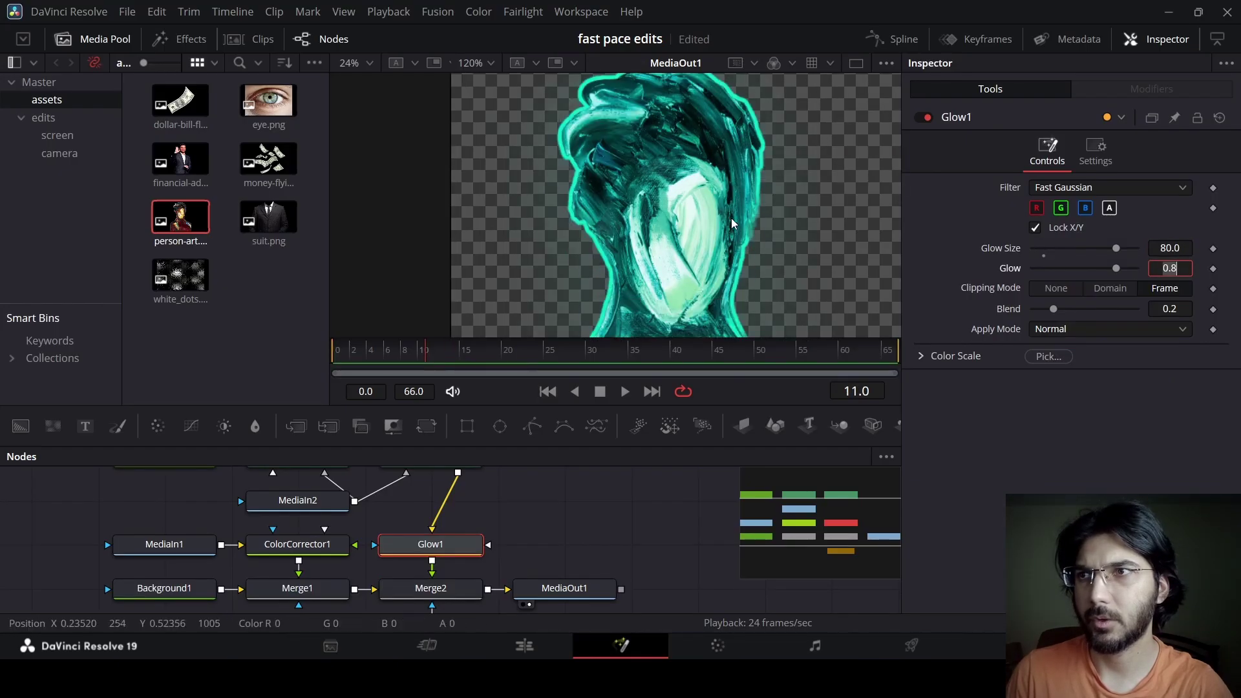
left_click(921, 119)
left_click(922, 119)
scroll(706, 208, "down", 5)
left_click(421, 372)
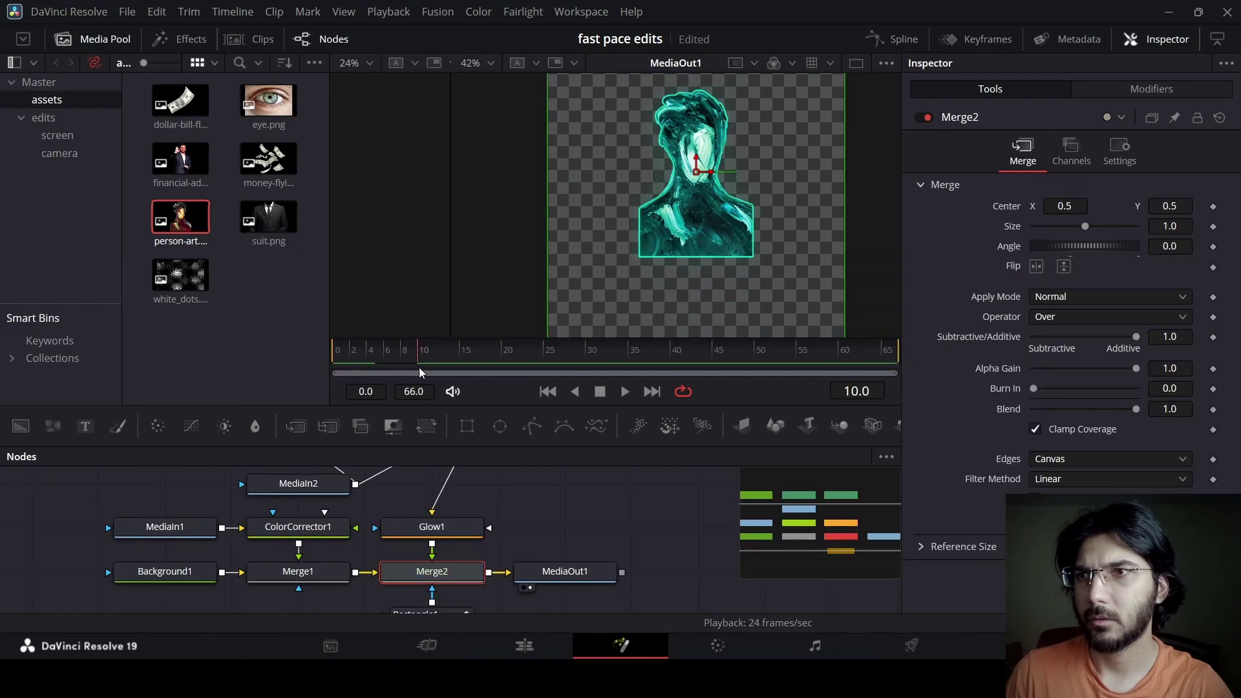
Insert a MultiMerge node between Merge2 and MediaOut1, spacing the nodes out to make room
left_click_drag(569, 571, 835, 571)
left_click(432, 572)
left_click(328, 426)
left_click_drag(581, 577, 717, 571)
left_click_drag(811, 543, 860, 532)
left_click_drag(476, 541, 409, 541)
scroll(364, 525, "up", 2)
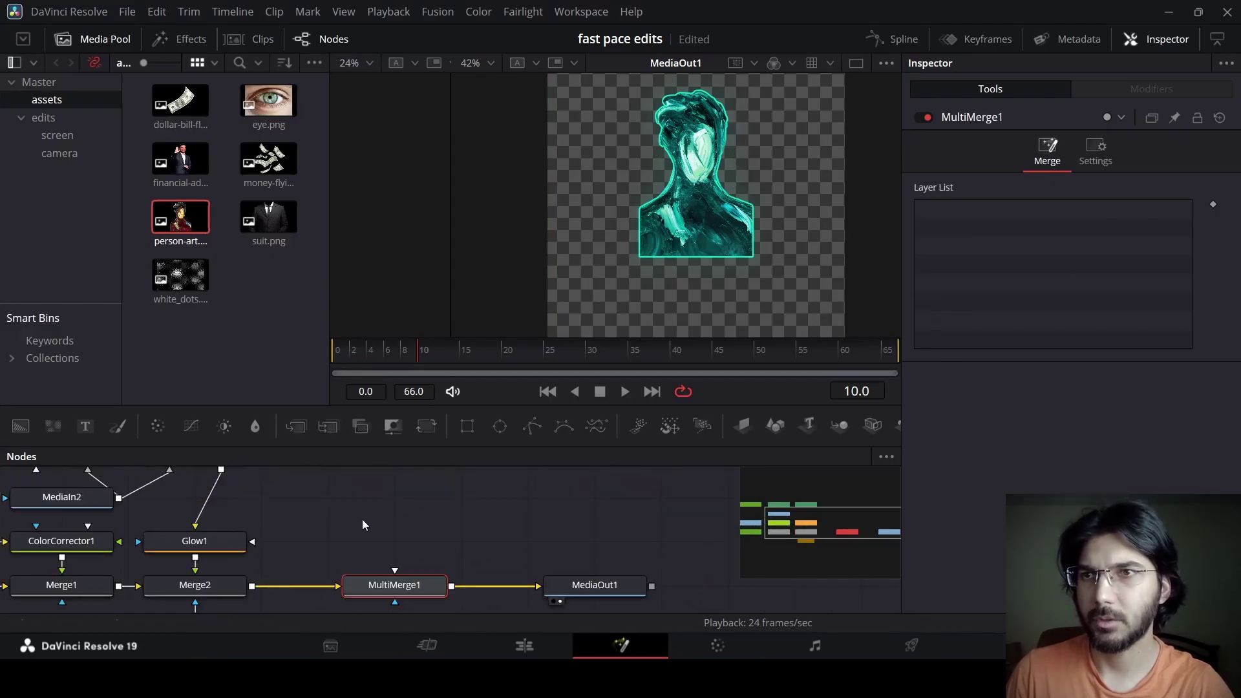
Add three separate Text nodes in a row above MultiMerge1
left_click_drag(85, 422, 359, 516)
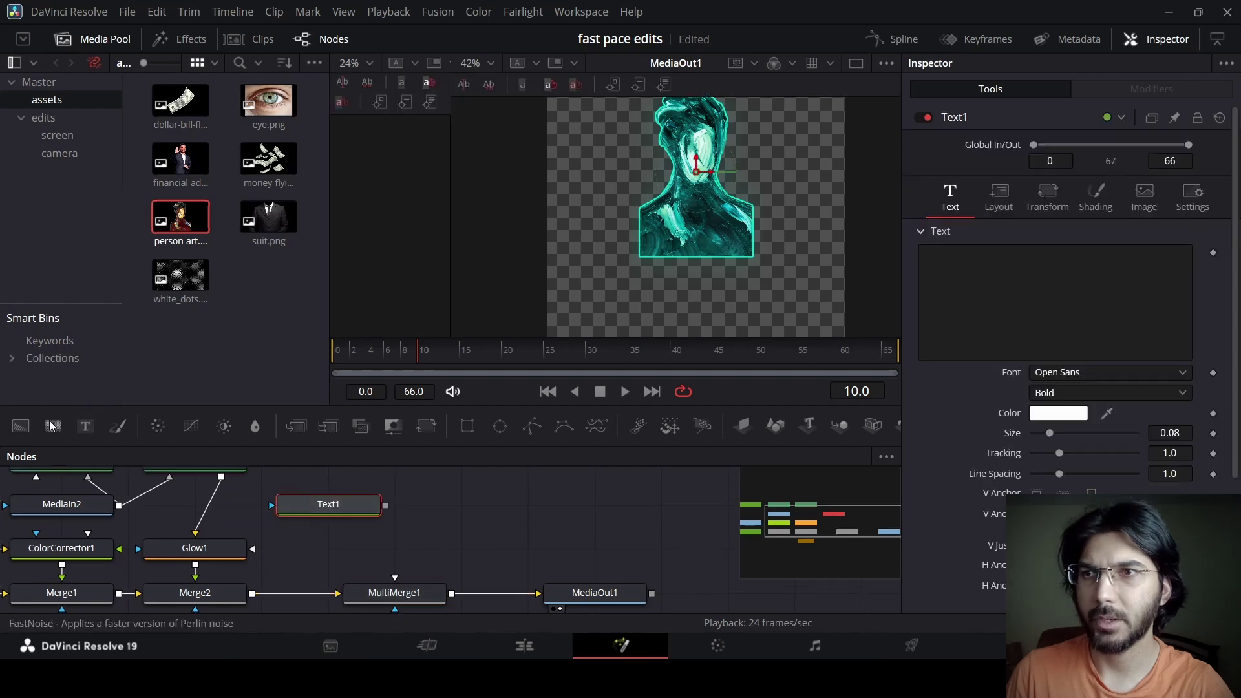
left_click_drag(84, 425, 422, 516)
left_click_drag(127, 467, 619, 502)
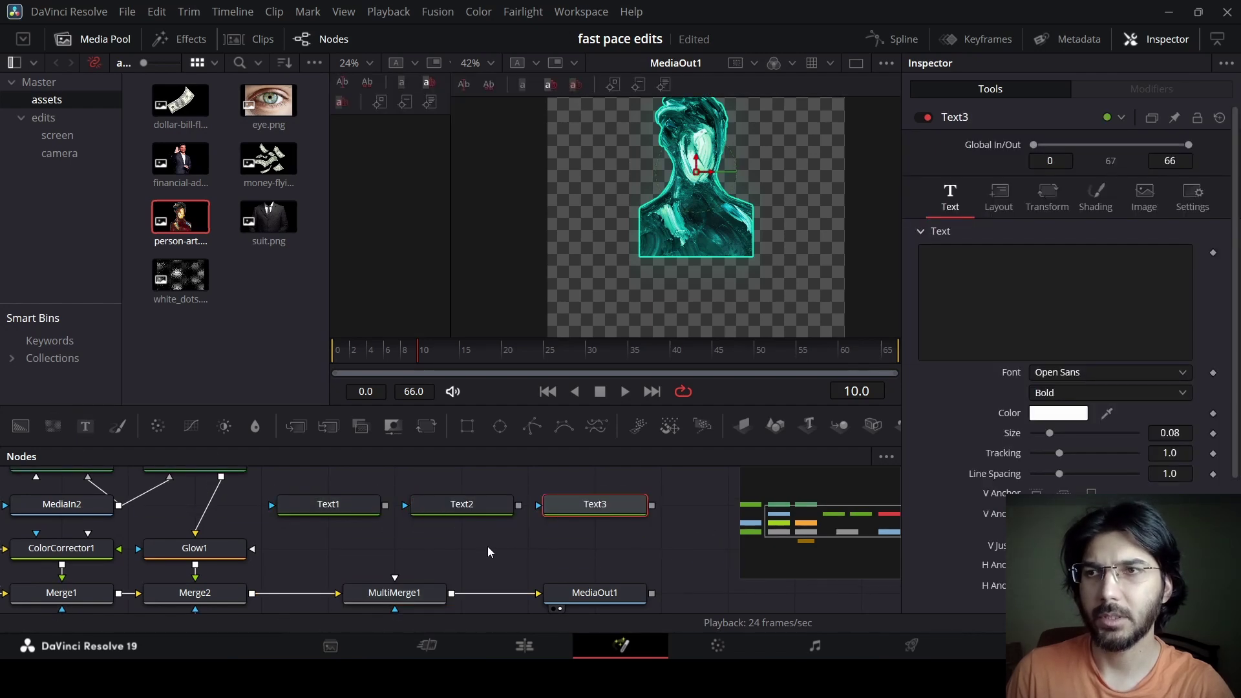
Attach a Glow node to Text2, place it below Text2, and realign Text3 in the row
left_click(464, 510)
key("shift+space")
type("glow")
key("Down")
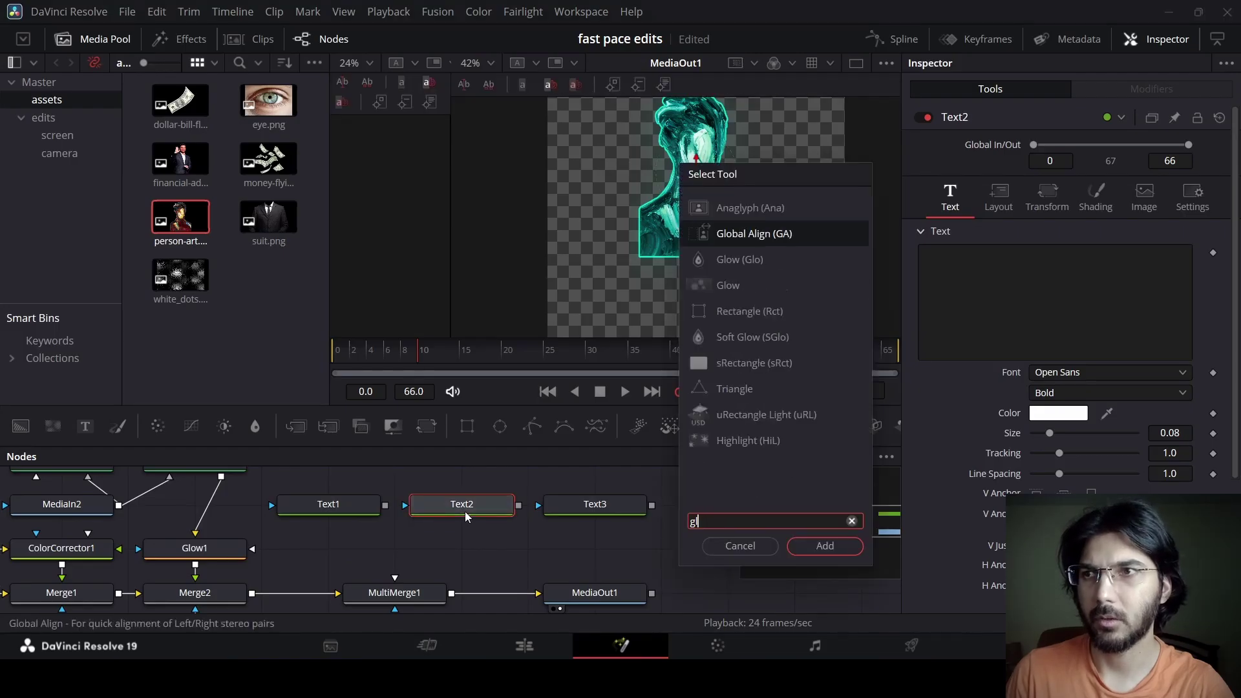
key("Up")
key("Return")
left_click_drag(593, 514, 463, 547)
left_click_drag(701, 510, 569, 511)
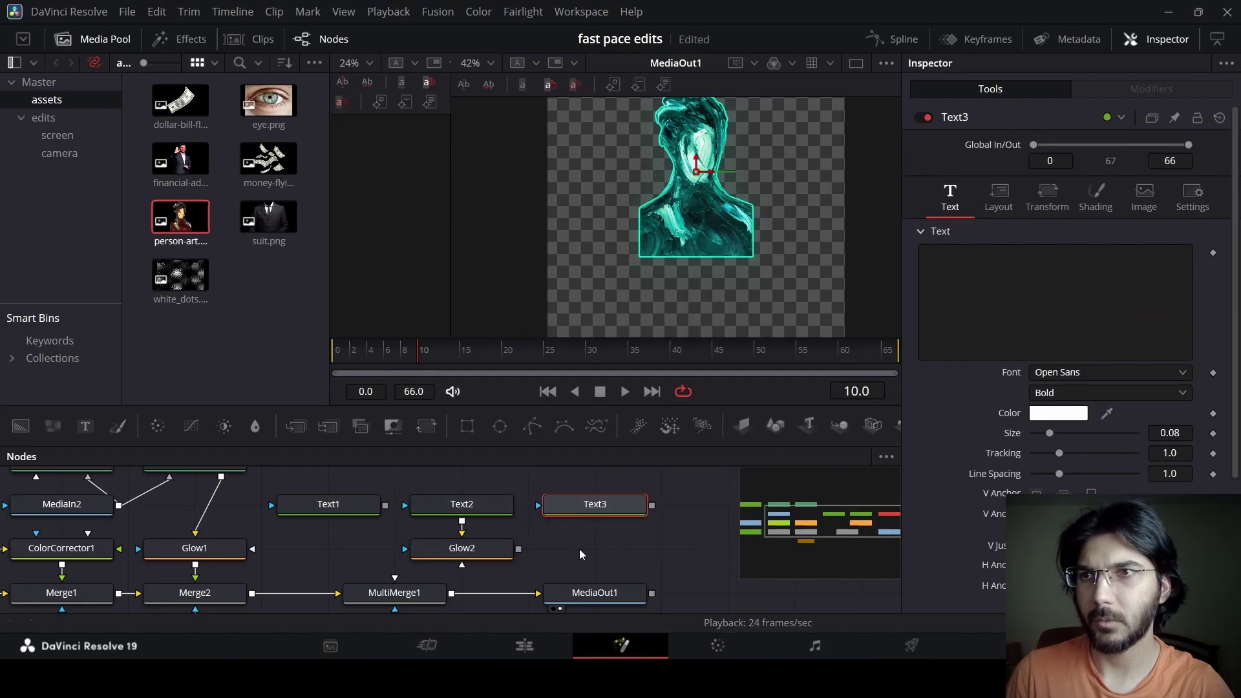
Connect Text1 to MultiMerge1, set its text to "WHY", and move the word down onto the bust's chest
left_click(321, 508)
left_click_drag(385, 505, 384, 574)
scroll(712, 199, "up", 5)
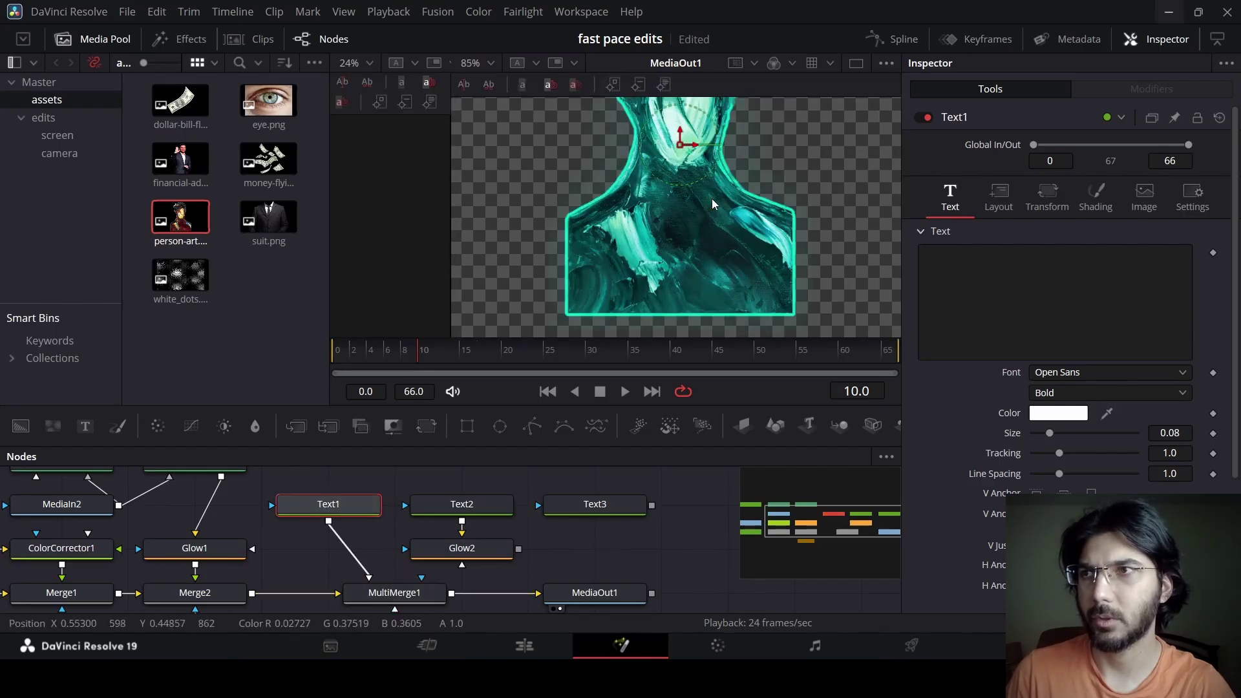
left_click(958, 282)
type("WHY")
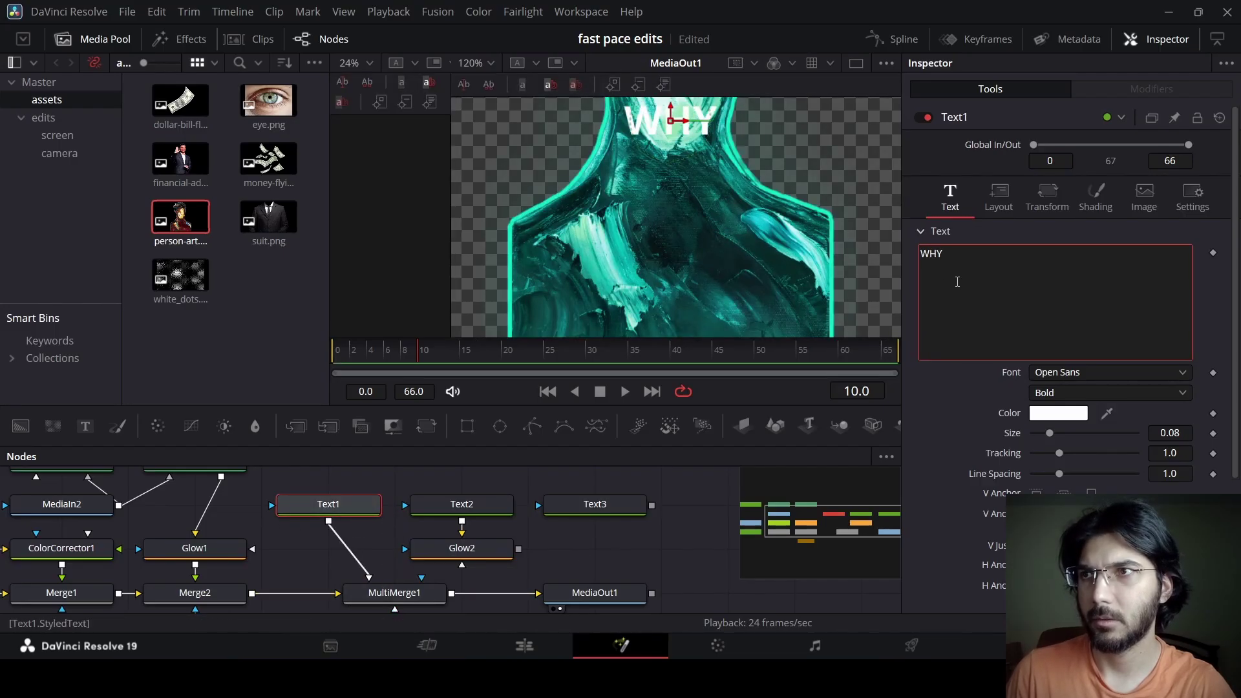
left_click_drag(680, 118, 684, 225)
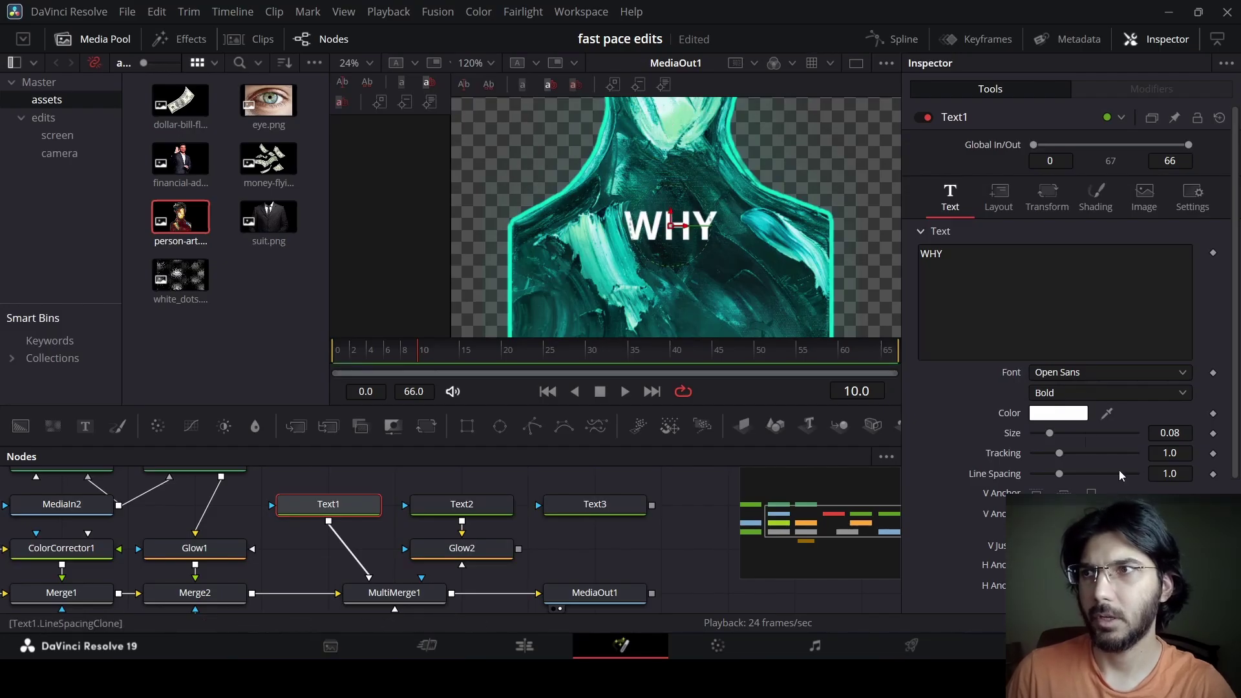
Change the font of the "WHY" text to Futura-Bold
left_click(1084, 375)
scroll(1084, 375, "up", 10)
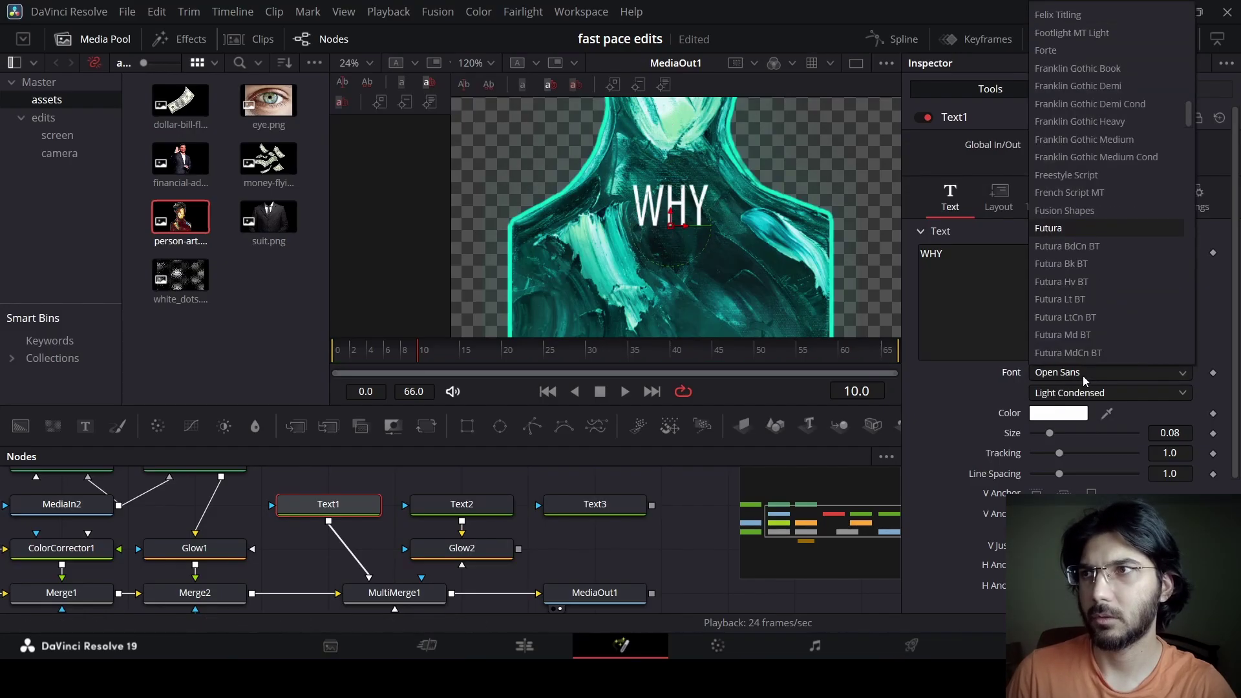
scroll(1083, 375, "down", 9)
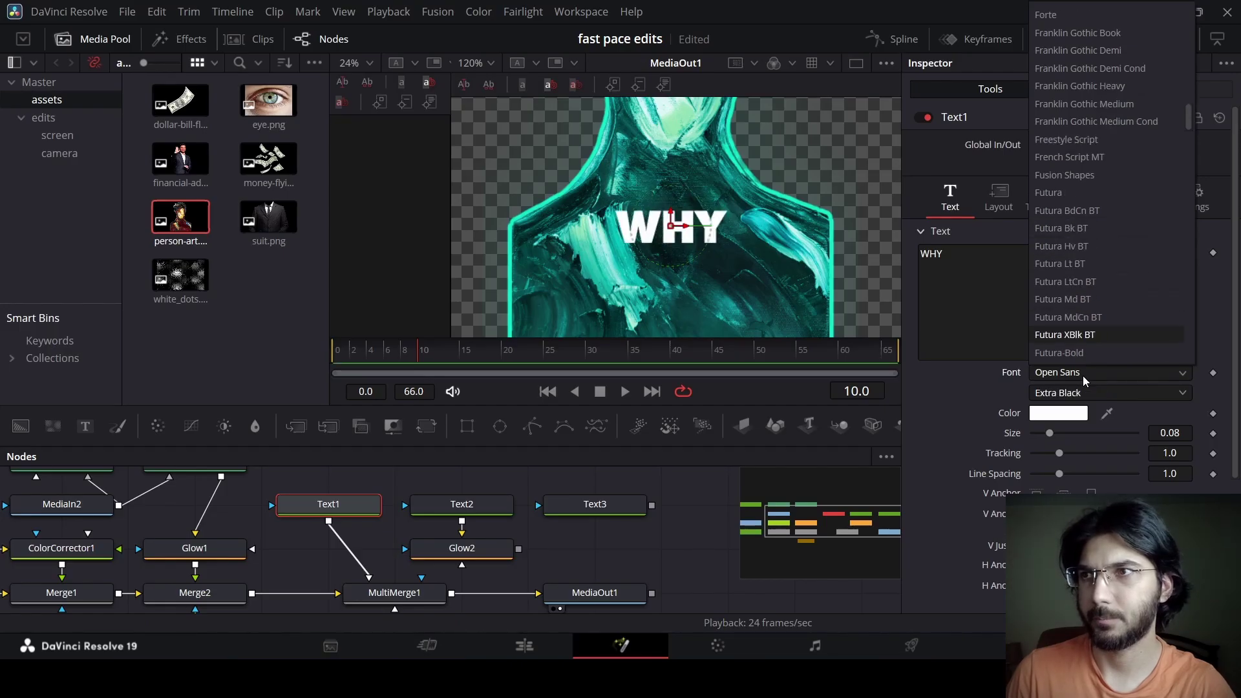
left_click(1084, 375)
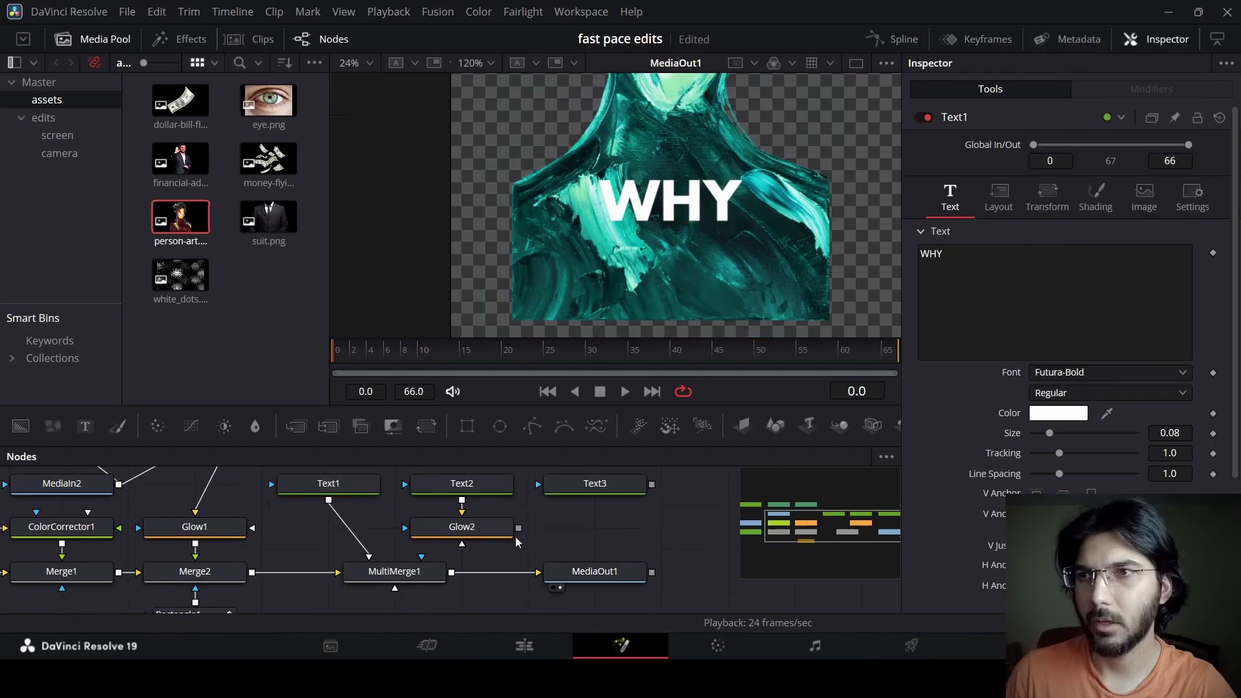
Connect Glow2's output to MultiMerge1 and paste the settings of Text1 onto Text2
left_click_drag(519, 528, 421, 557)
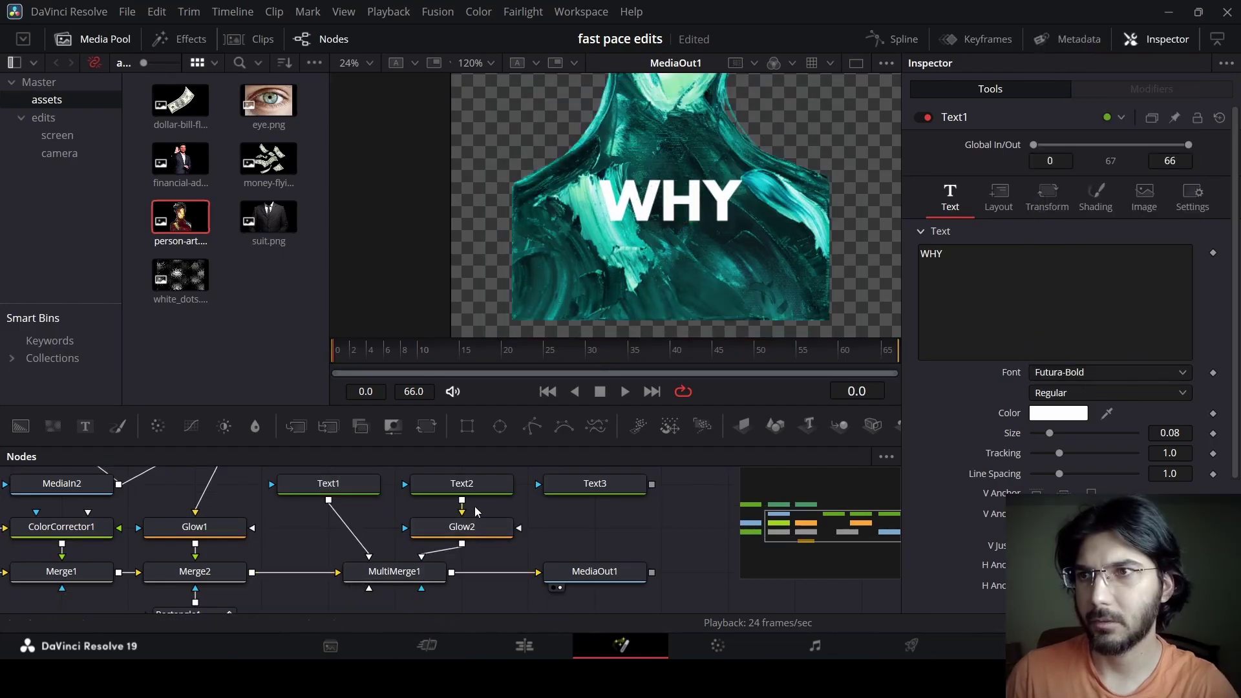
left_click(462, 487)
left_click(335, 505)
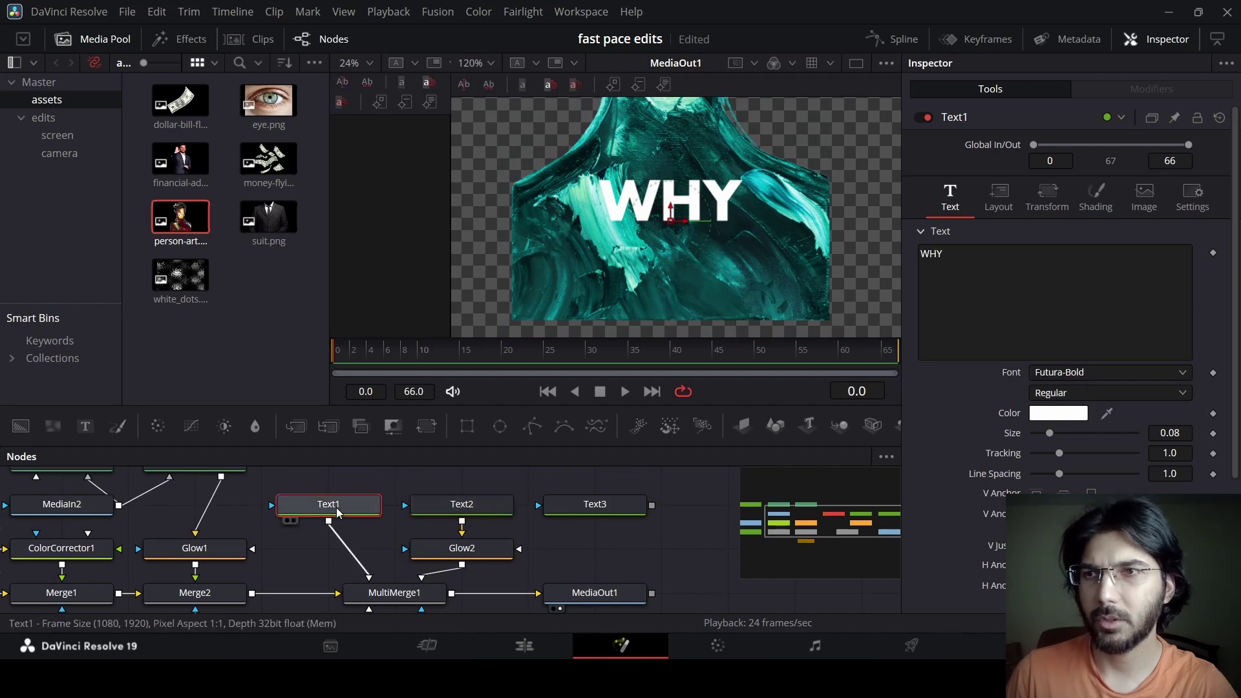
right_click(444, 507)
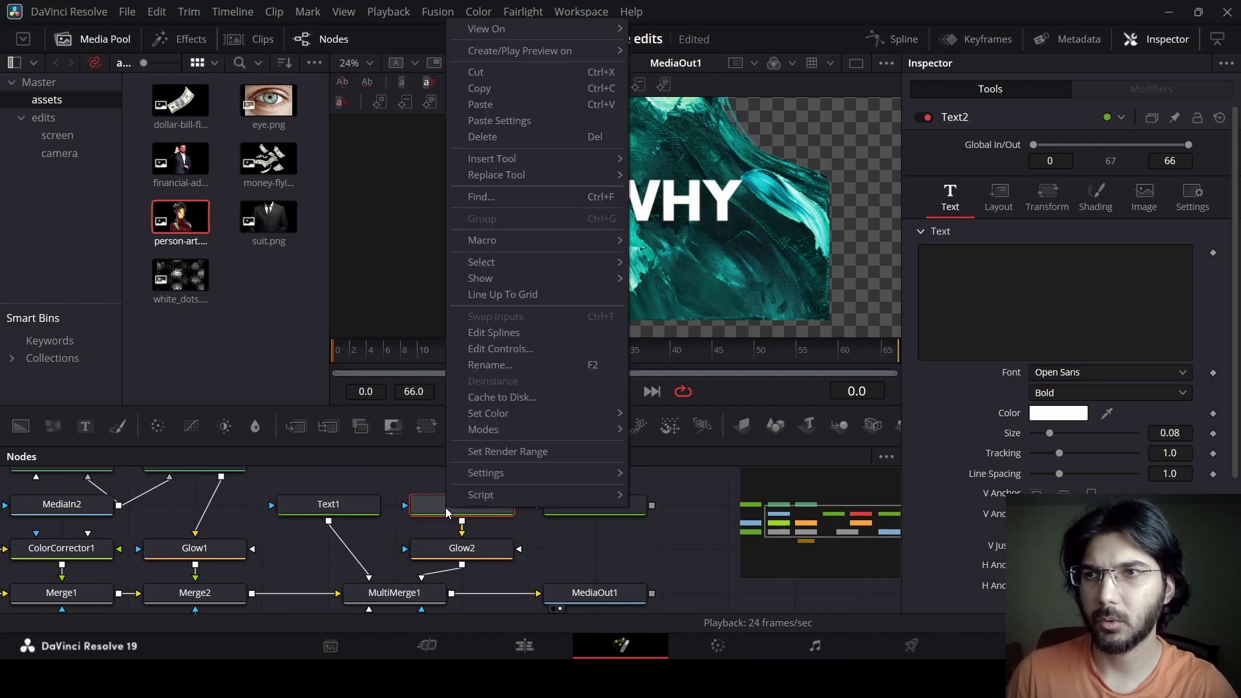
left_click(521, 123)
Move Text2's word directly below "WHY" on the chest and change its text to "TRUST"
left_click_drag(670, 220, 670, 263)
left_click_drag(945, 254, 897, 251)
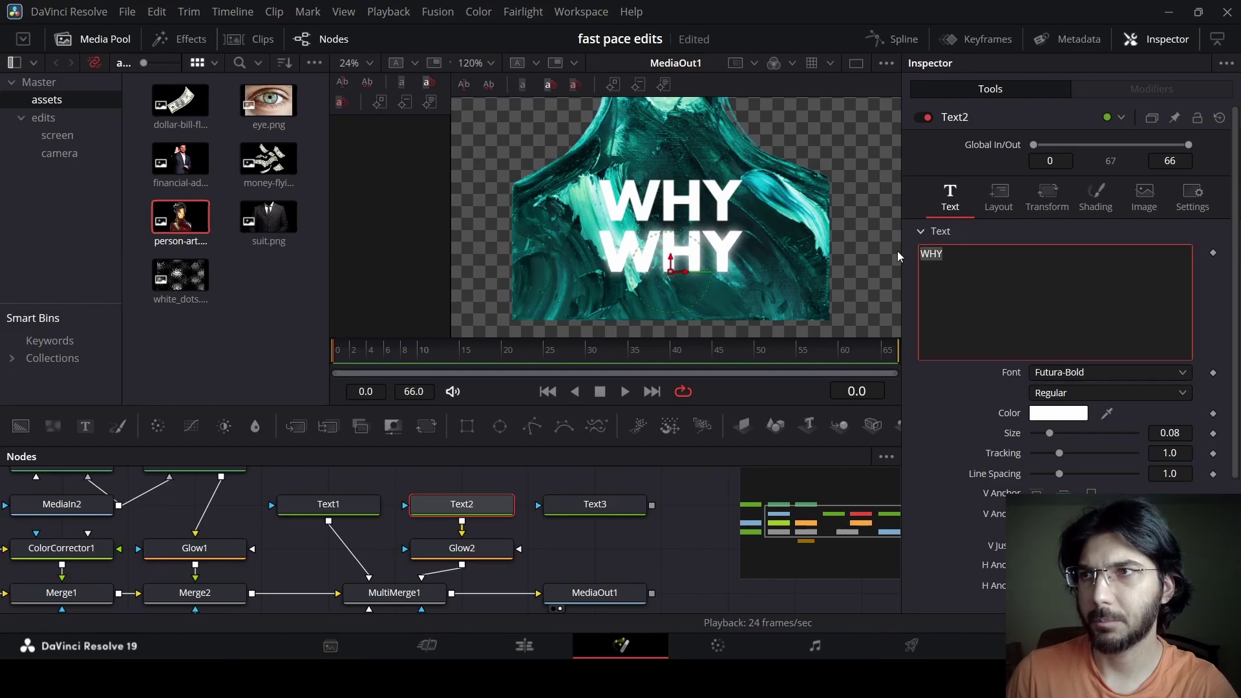
type("TRUST")
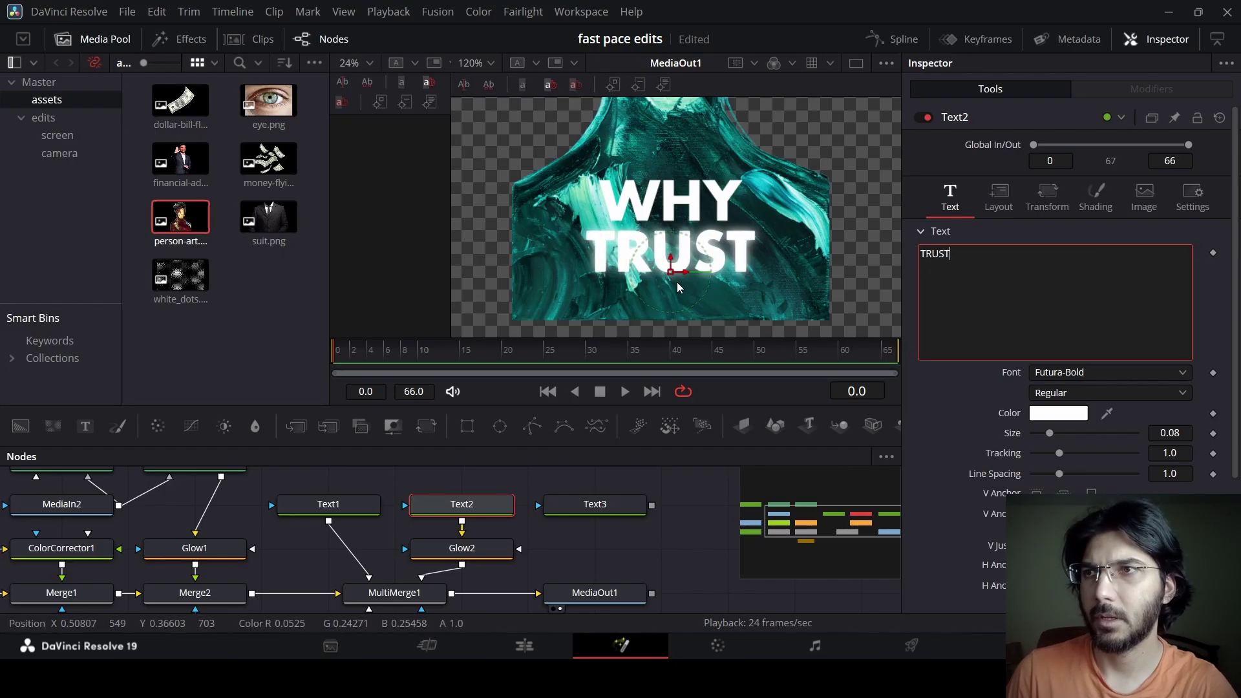
scroll(691, 299, "up", 1)
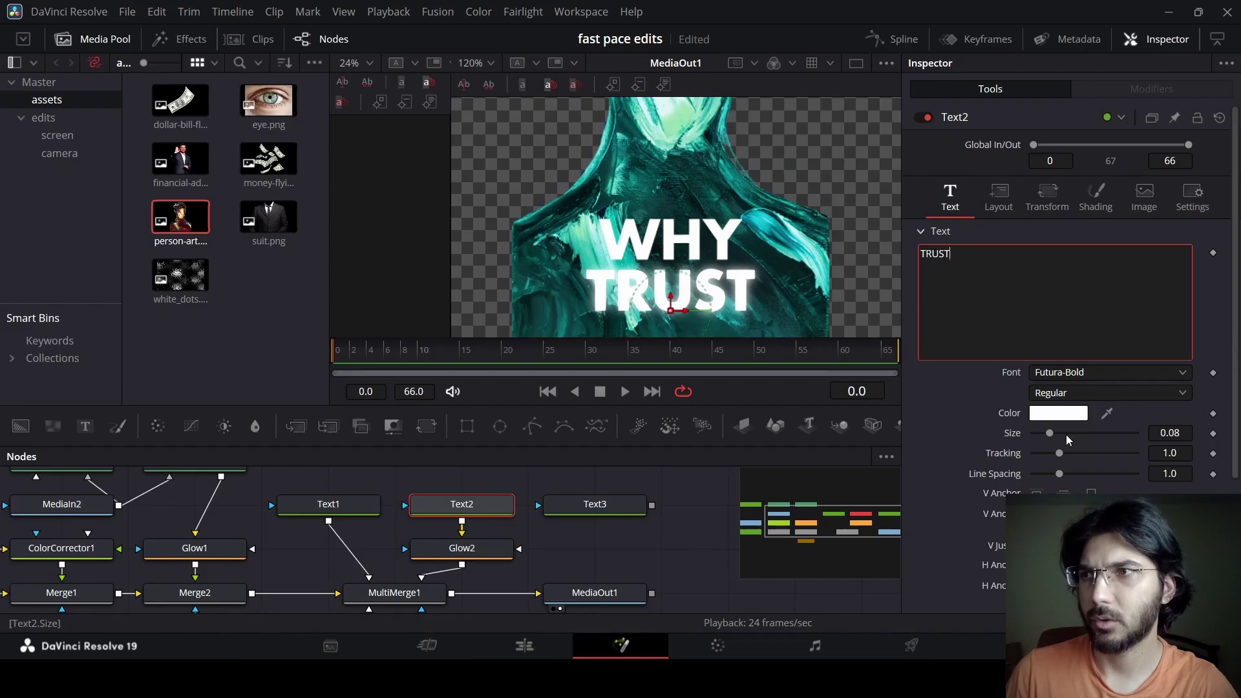
Set the size of the "TRUST" text to 0.13 and nudge the word slightly down
left_click(1183, 434)
type("0.15")
key("Tab")
left_click(1186, 434)
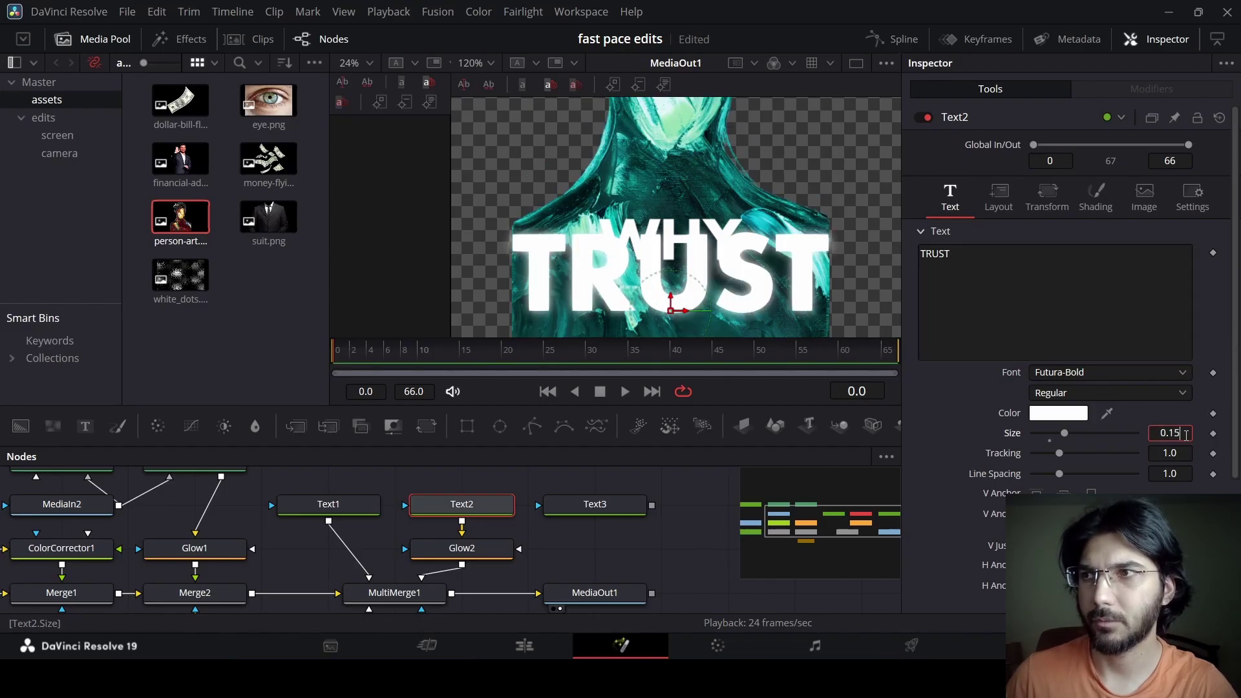
key("BackSpace")
type("4")
key("Tab")
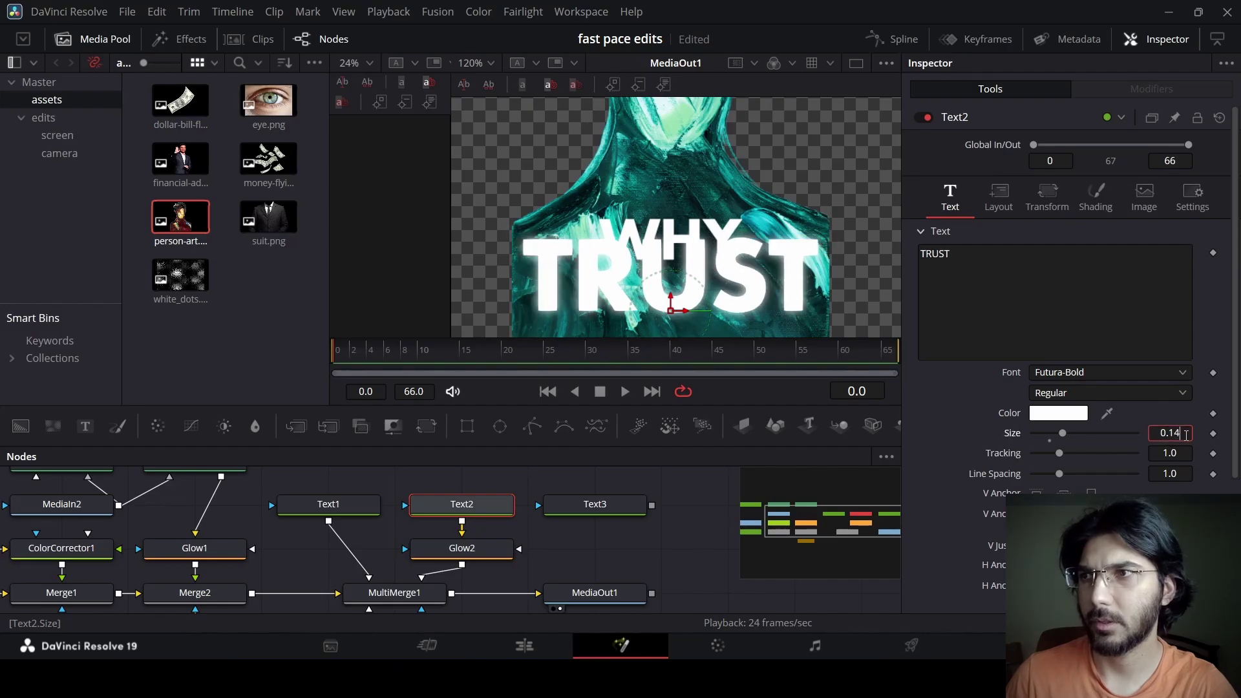
type("3")
key("Tab")
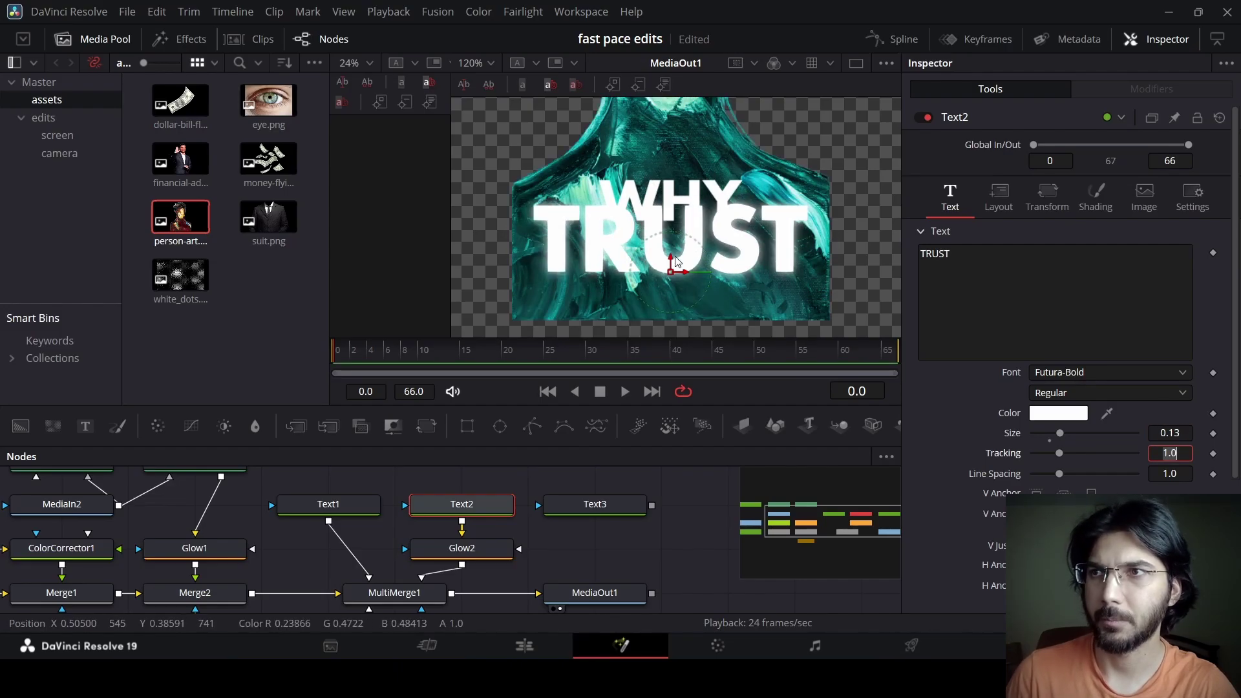
left_click_drag(671, 263, 671, 265)
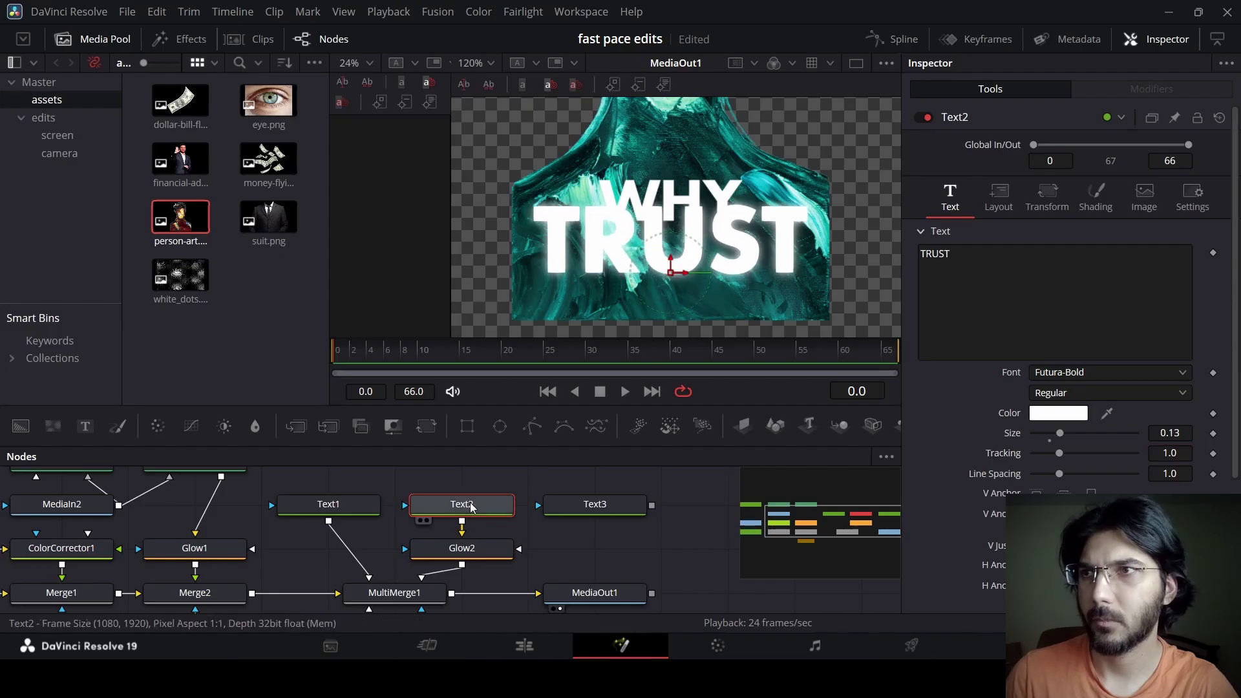
Raise "WHY" clear of "TRUST" and recolor it with a pale mint green sampled from the bust
left_click(696, 203)
left_click_drag(671, 212, 670, 188)
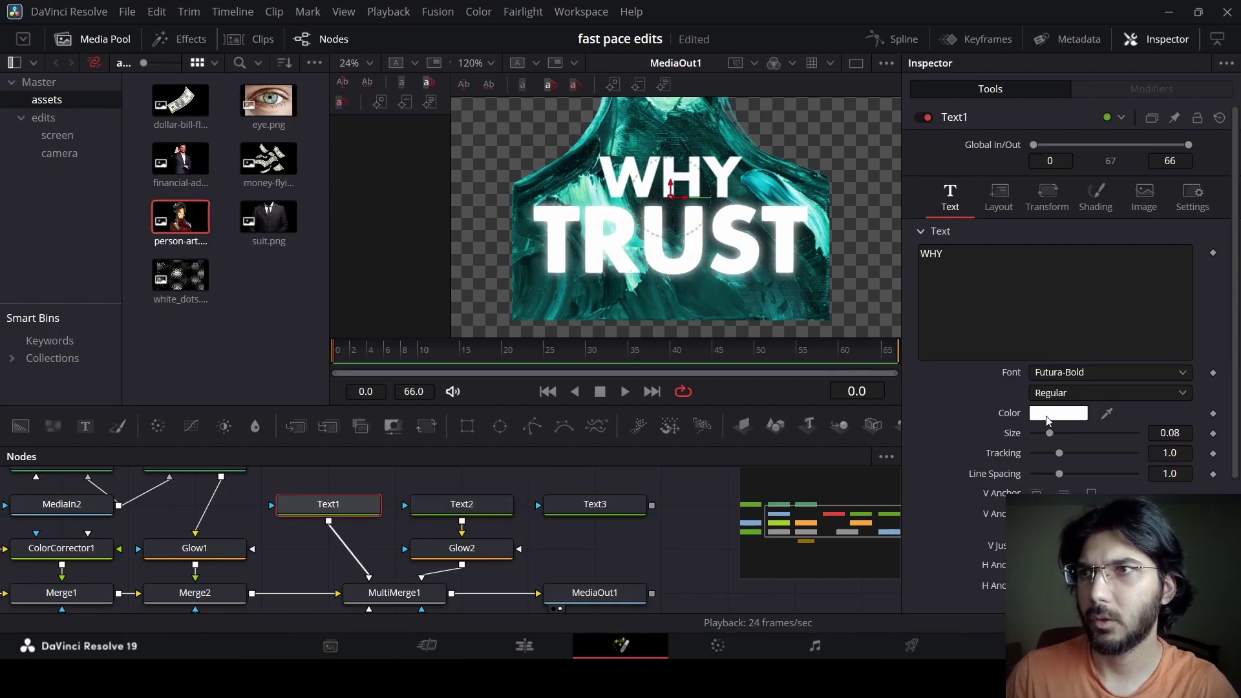
left_click_drag(1106, 417, 675, 106)
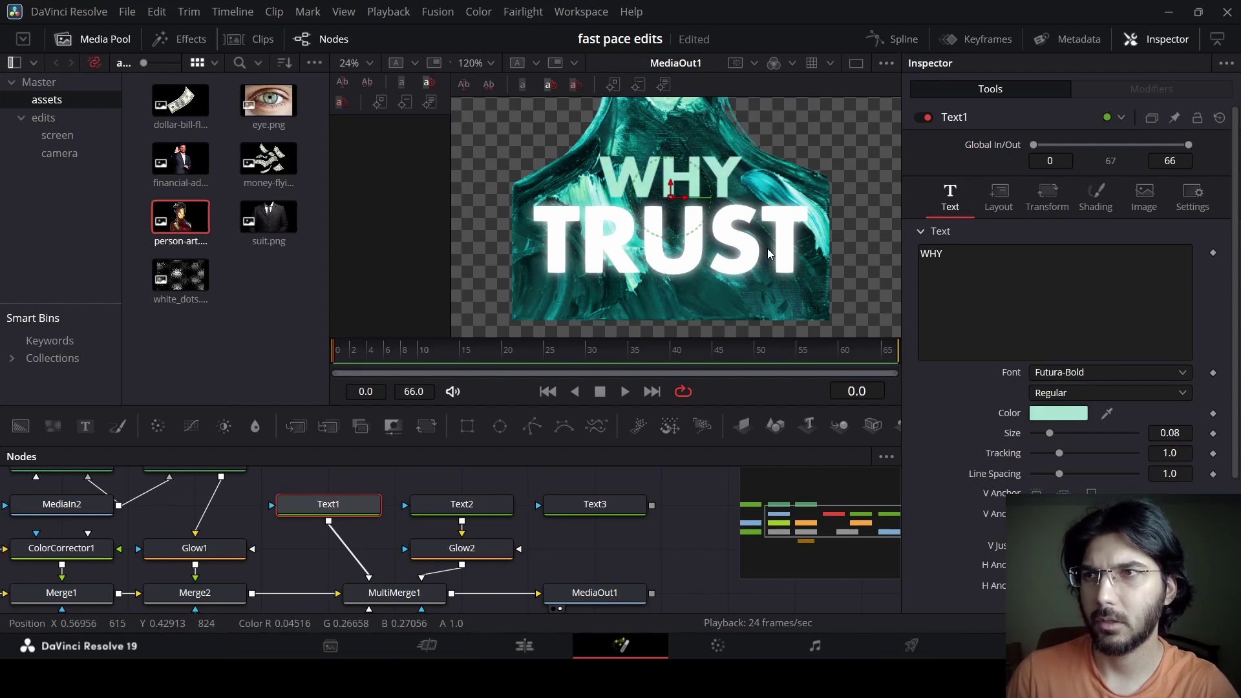
Rename MultiMerge1's Glow2 layer to "text2" and set its apply mode to Difference
left_click(413, 598)
scroll(426, 594, "down", 1)
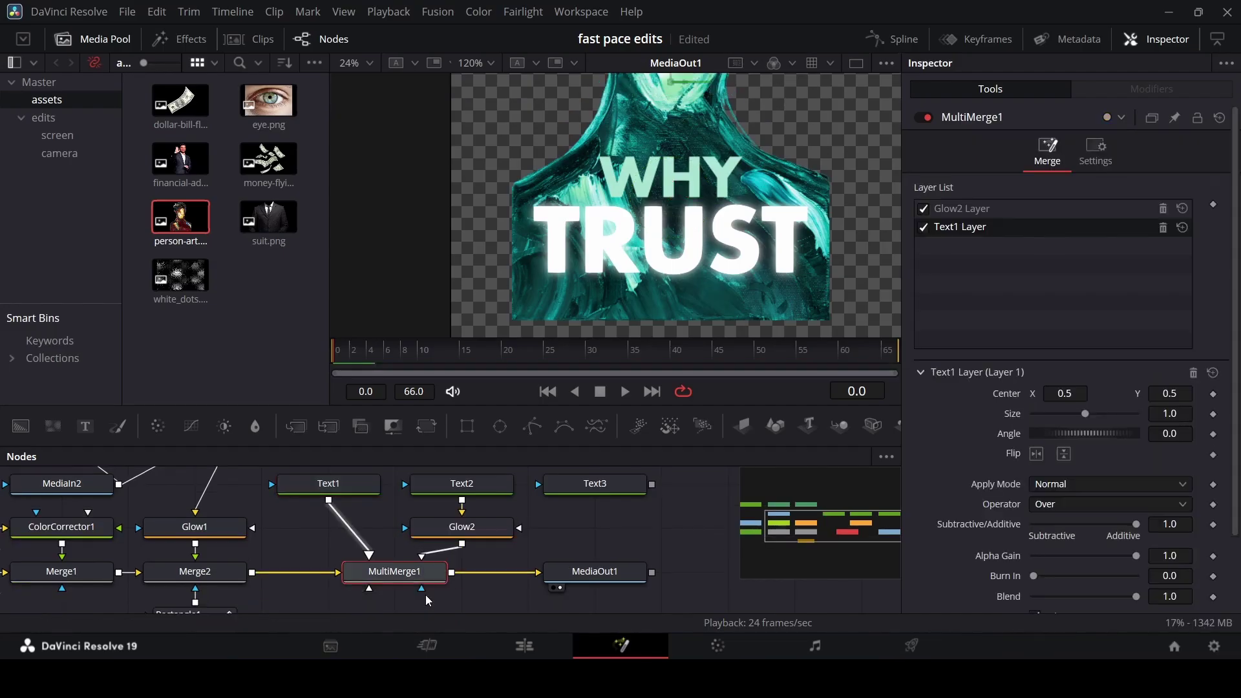
scroll(1009, 423, "down", 3)
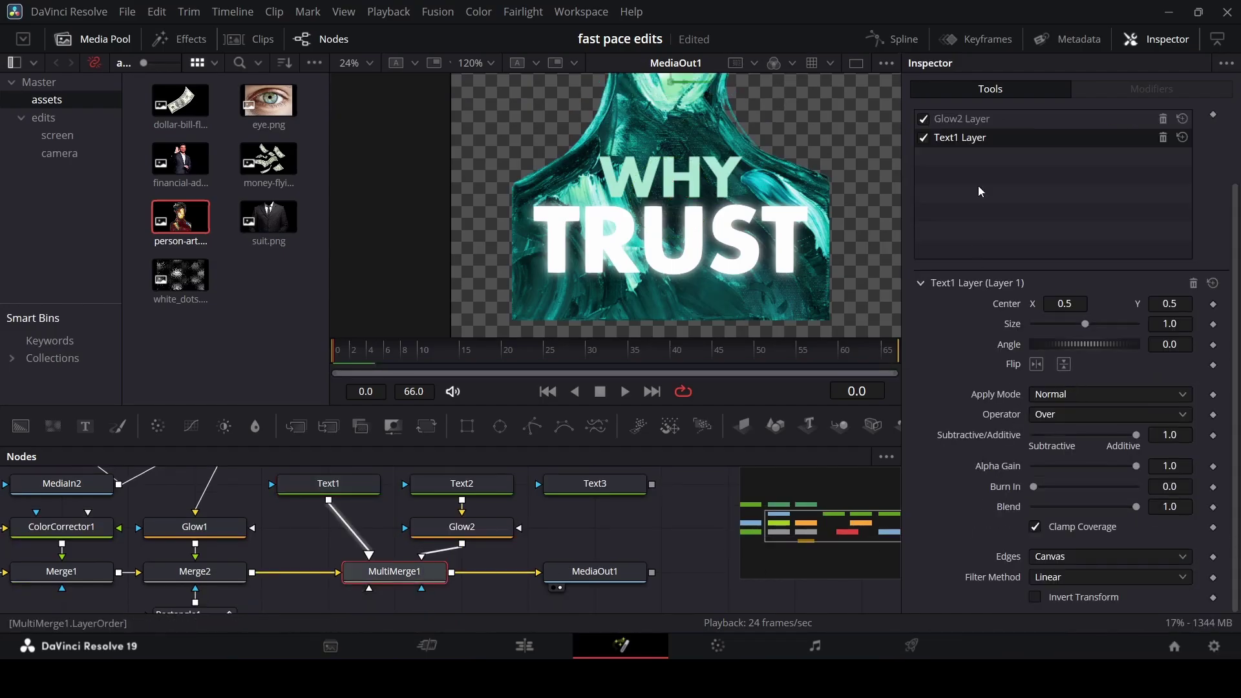
left_click(980, 124)
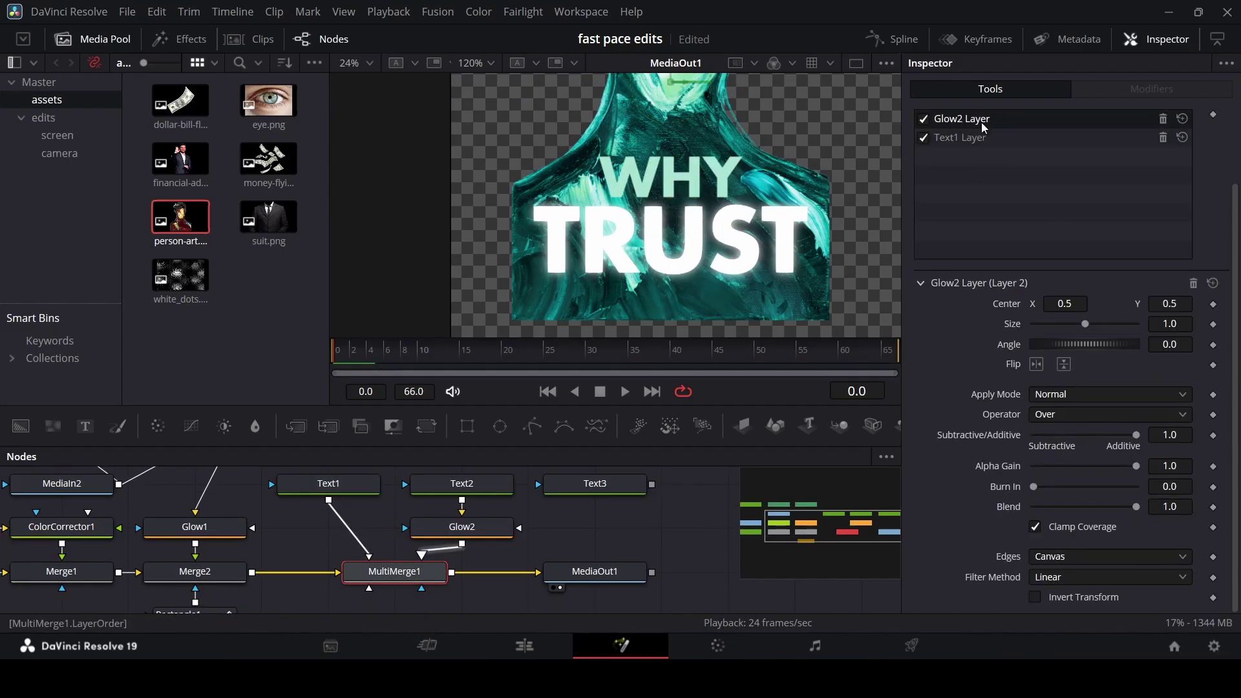
double_click(984, 120)
type("text2")
key("Return")
left_click(1075, 395)
scroll(1084, 490, "down", 3)
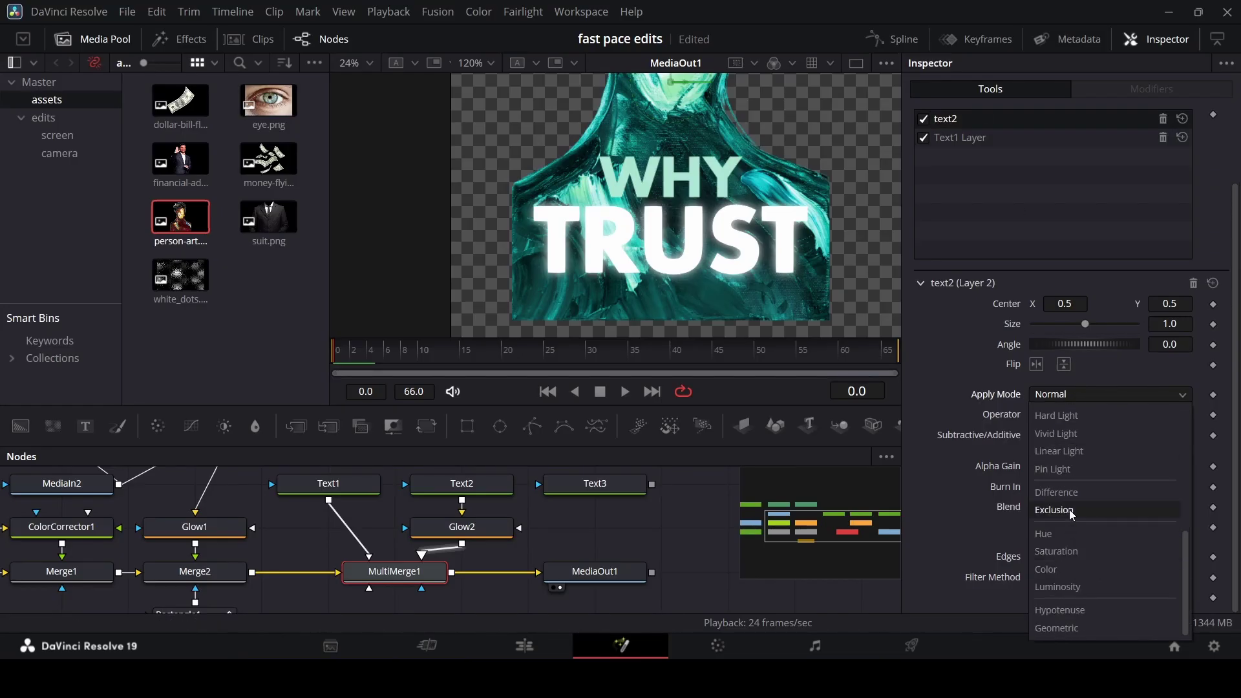
left_click(1060, 492)
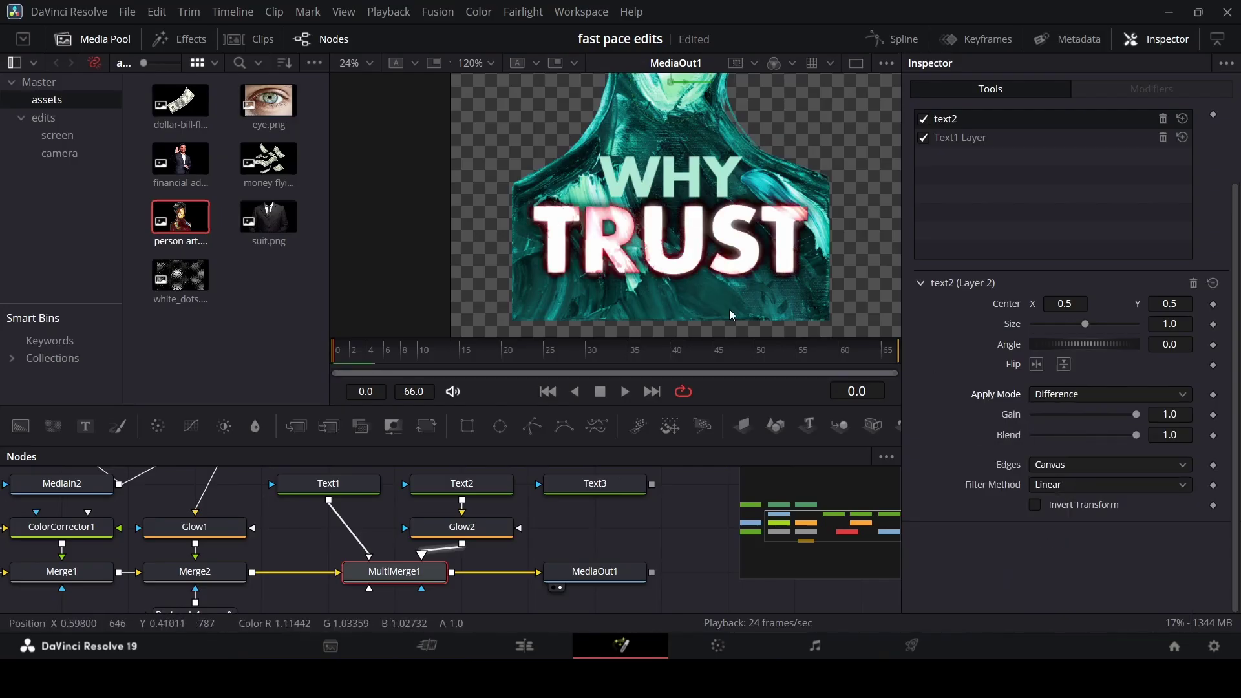
Try a Glow value of 0.9 on the Glow2 node and undo the change
left_click(463, 526)
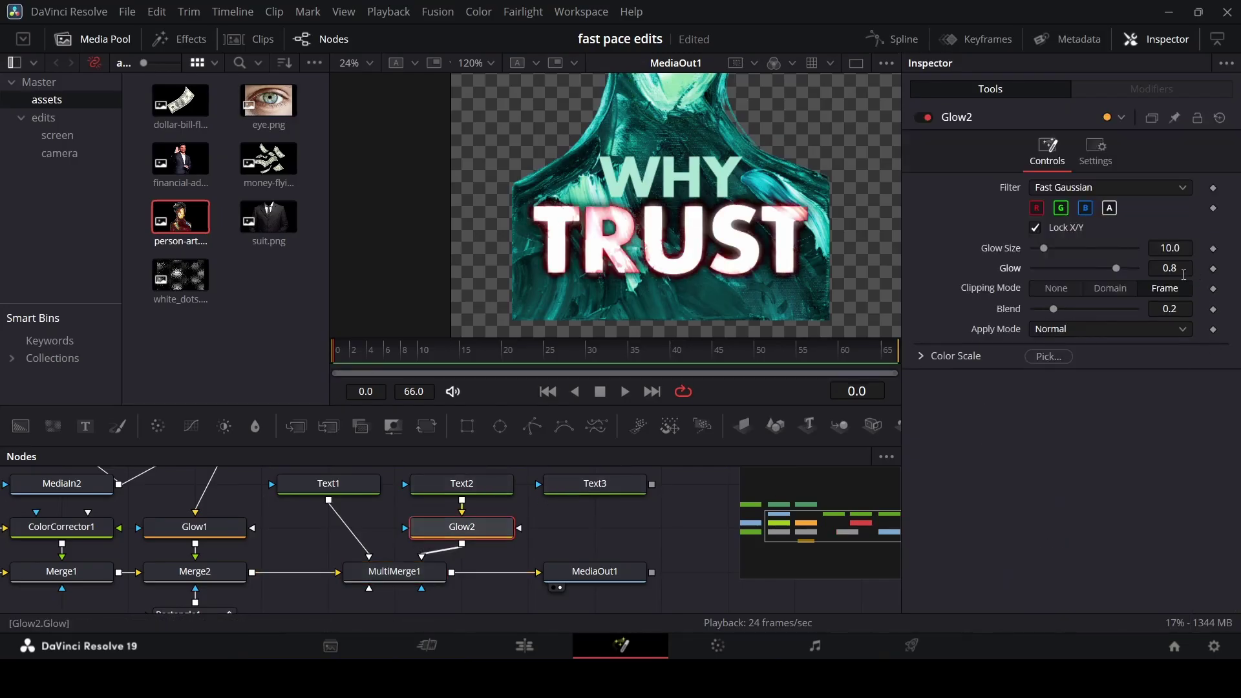
type("5")
key("Tab")
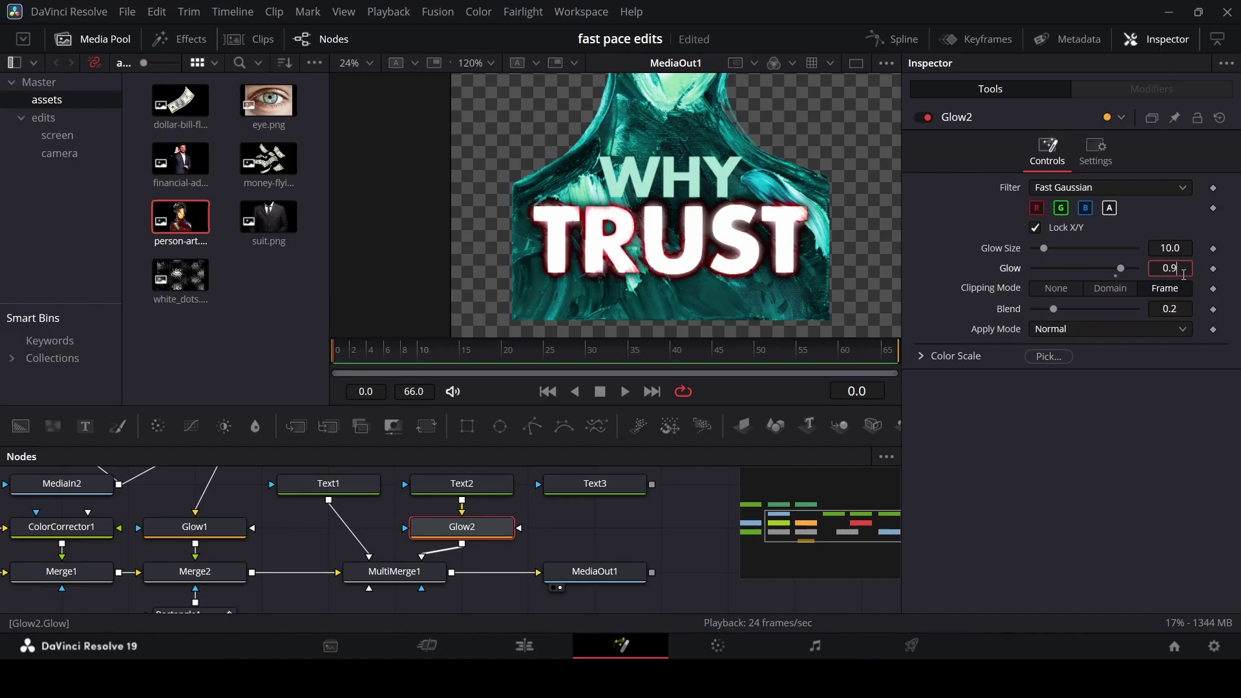
key("Tab")
left_click(619, 533)
key("ctrl+z")
key("ctrl+z")
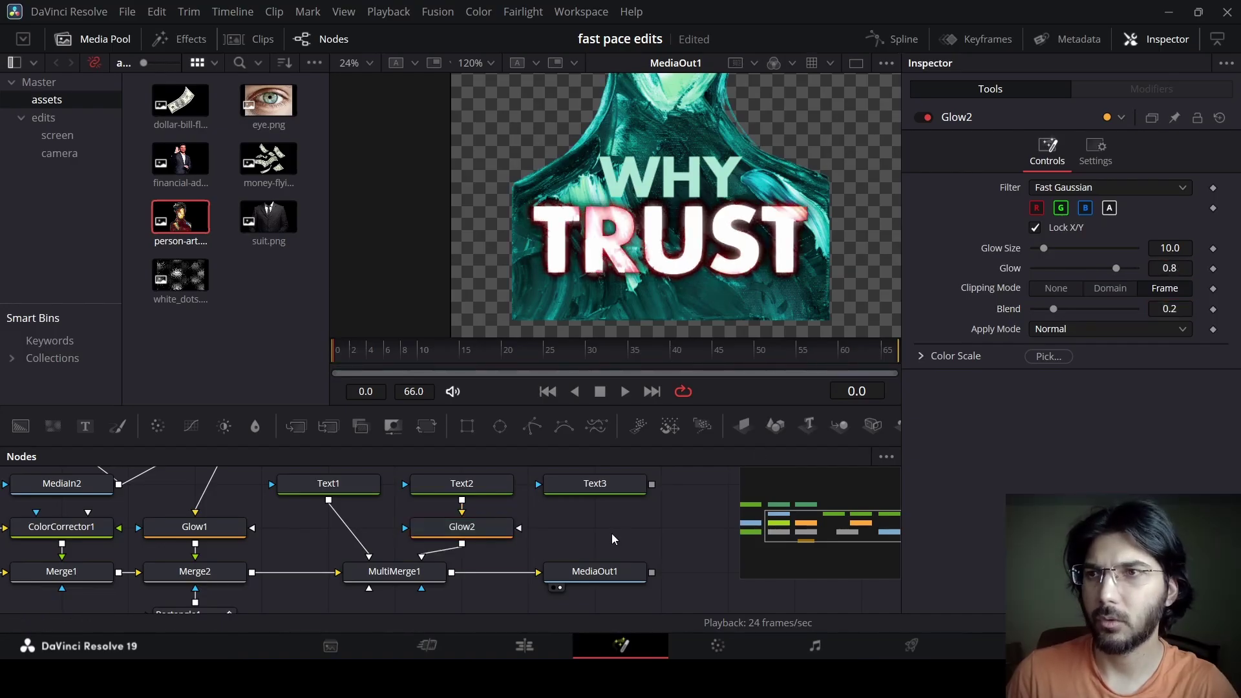
Set Glow2's glow size to 70 and its glow to 0.85
mouse_move(1115, 269)
left_mouse_down()
mouse_move(1030, 279)
mouse_move(1085, 276)
mouse_move(1063, 281)
mouse_move(1139, 252)
mouse_move(1104, 252)
mouse_move(1121, 273)
left_mouse_up()
left_click(1178, 248)
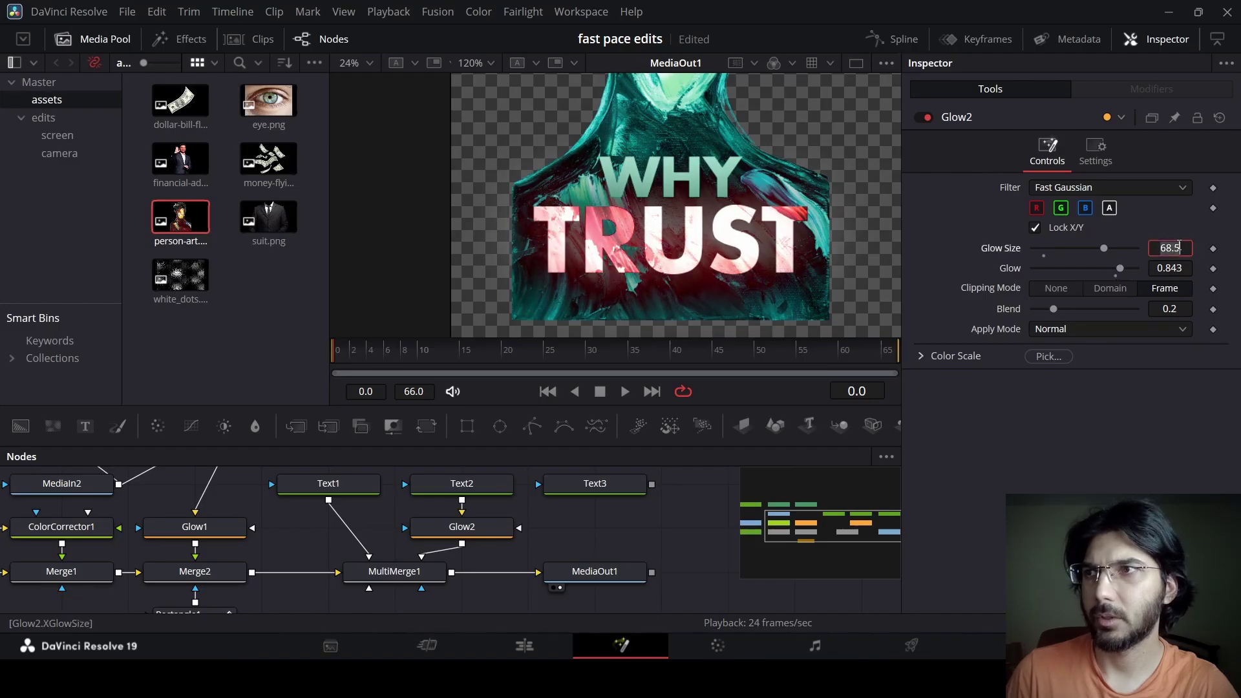
type("70")
key("Tab")
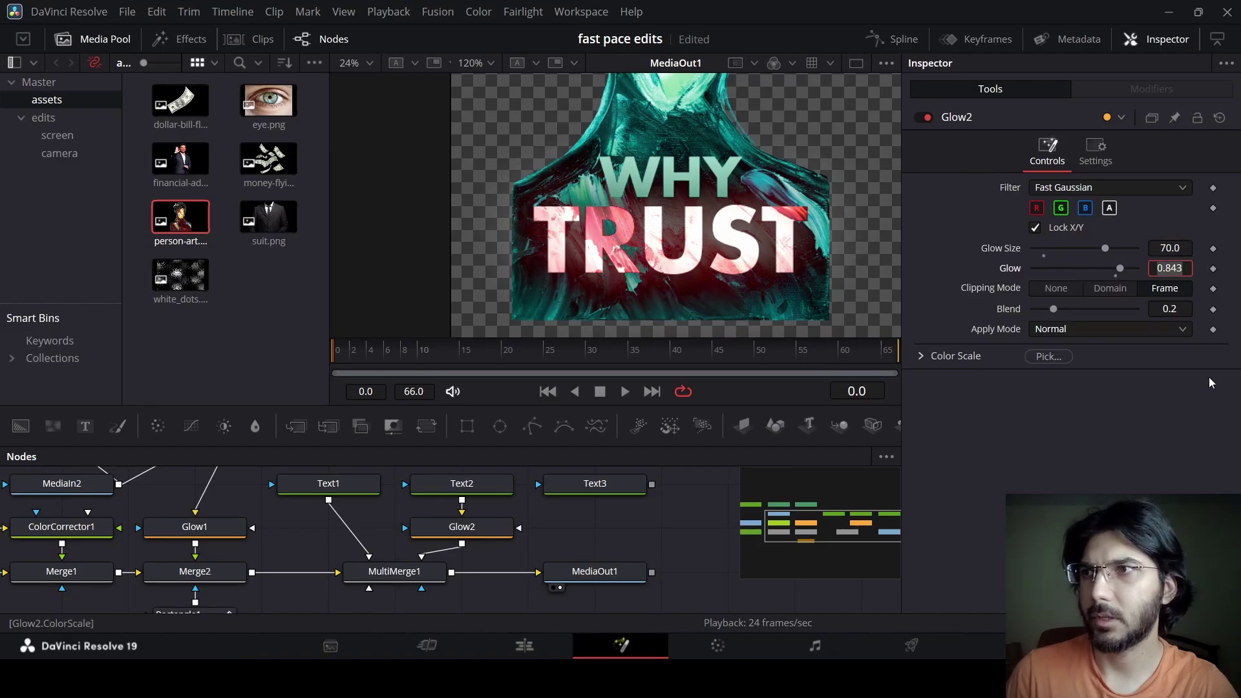
type("0.85")
key("Tab")
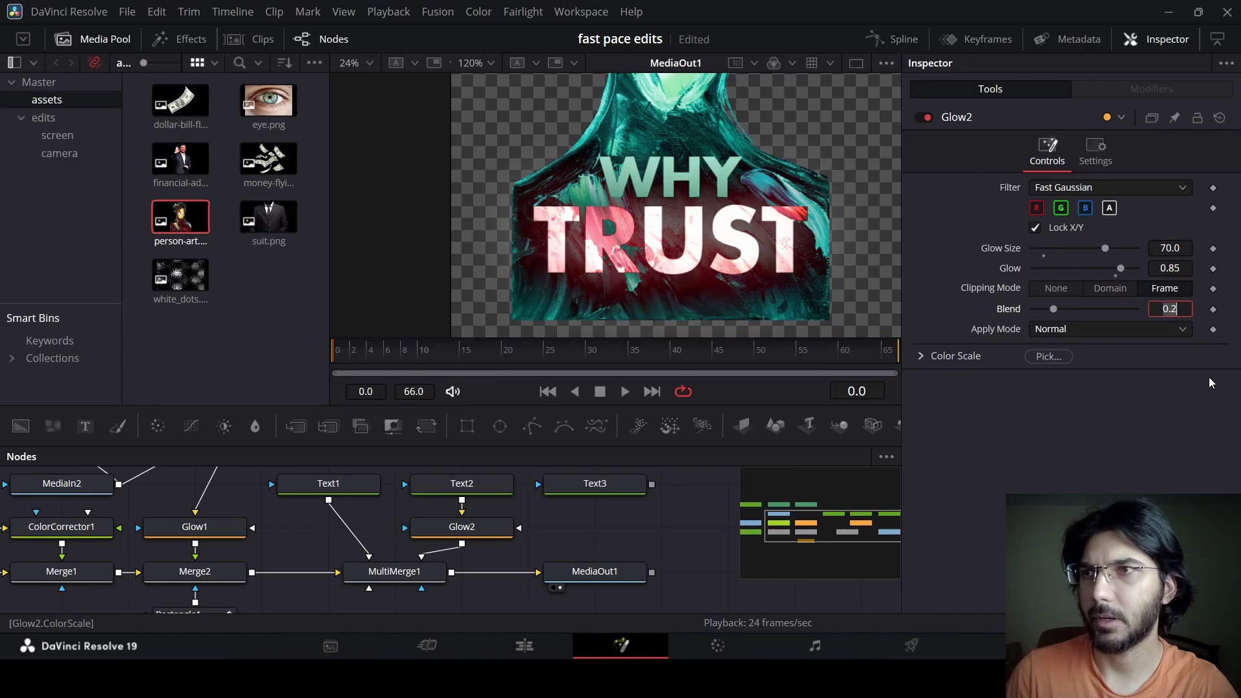
key("Tab")
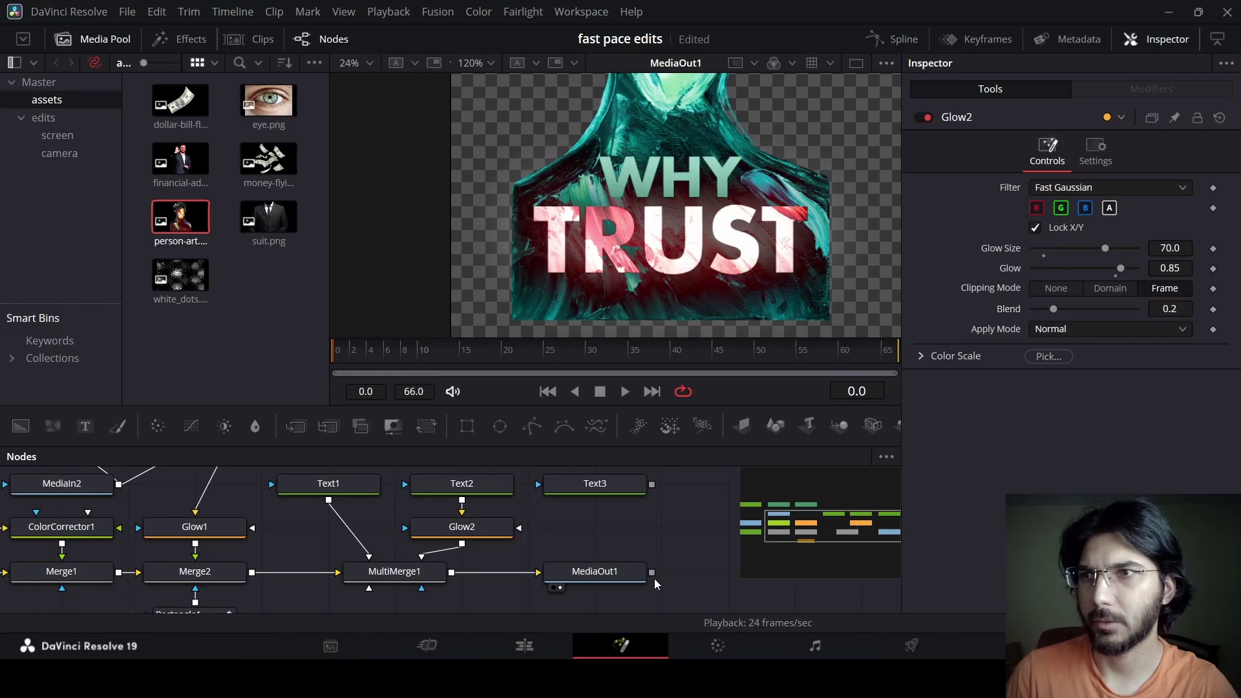
Connect Text3 to MultiMerge1 and paste the settings of Text1 onto it
left_click(640, 505)
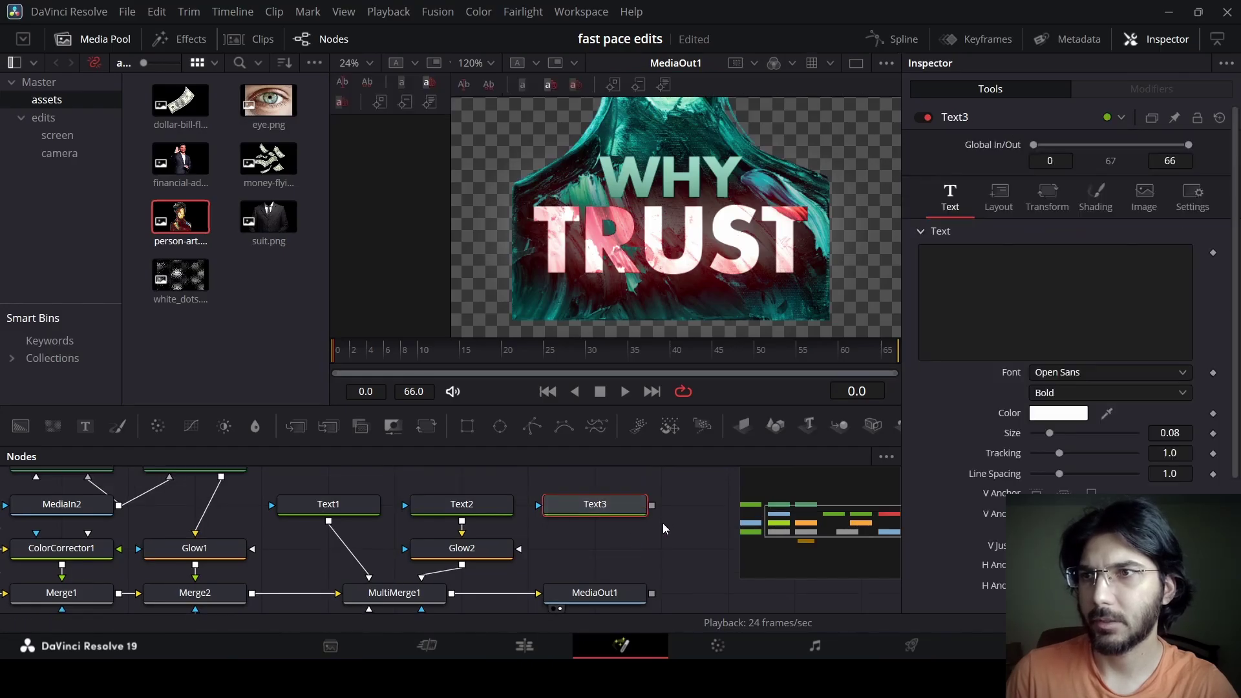
left_click_drag(652, 504, 394, 592)
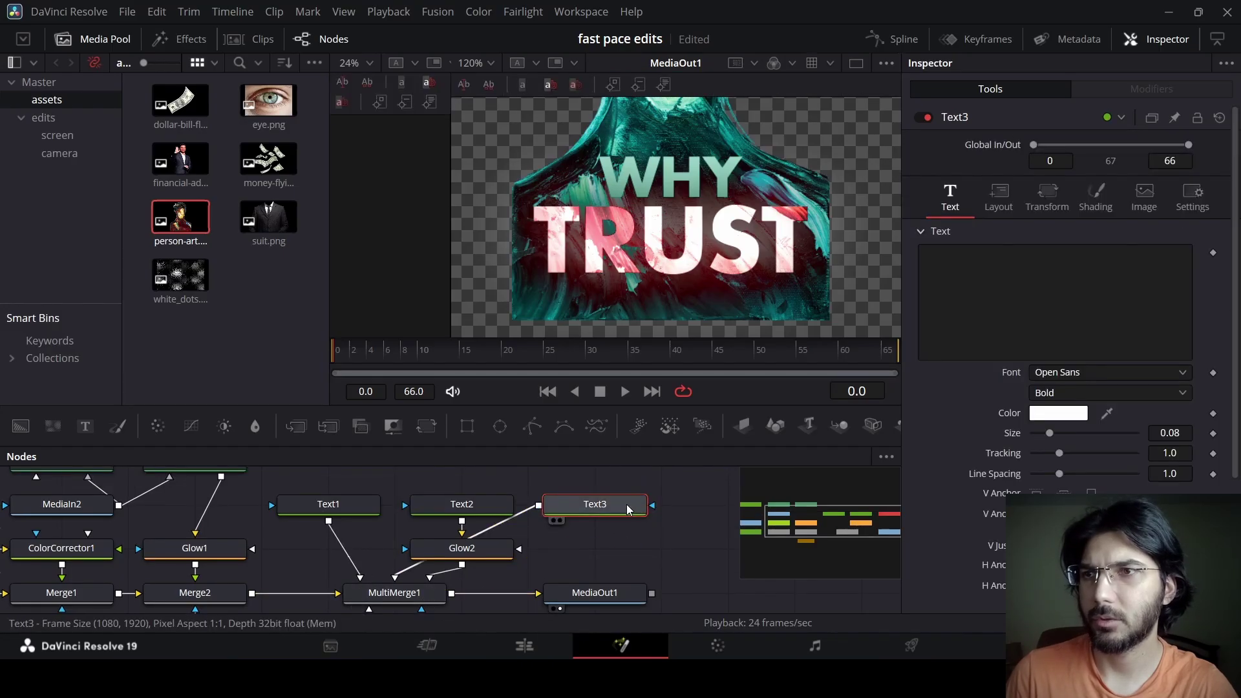
left_click(351, 515)
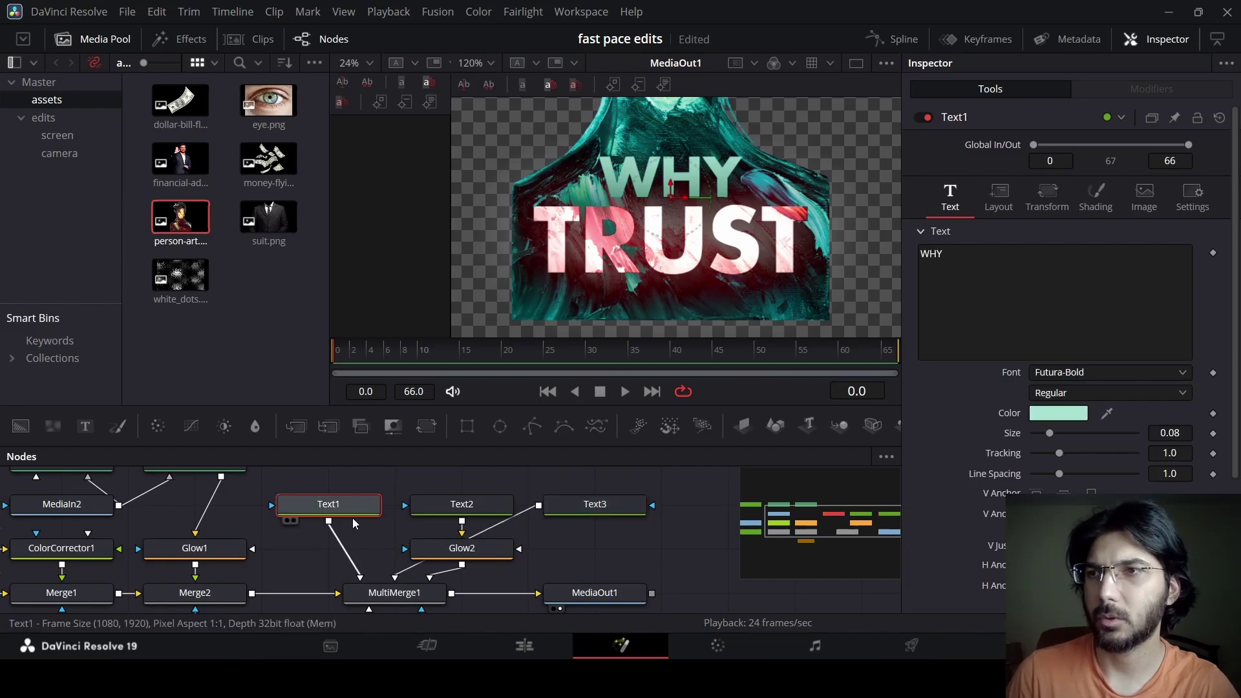
right_click(590, 511)
left_click(646, 127)
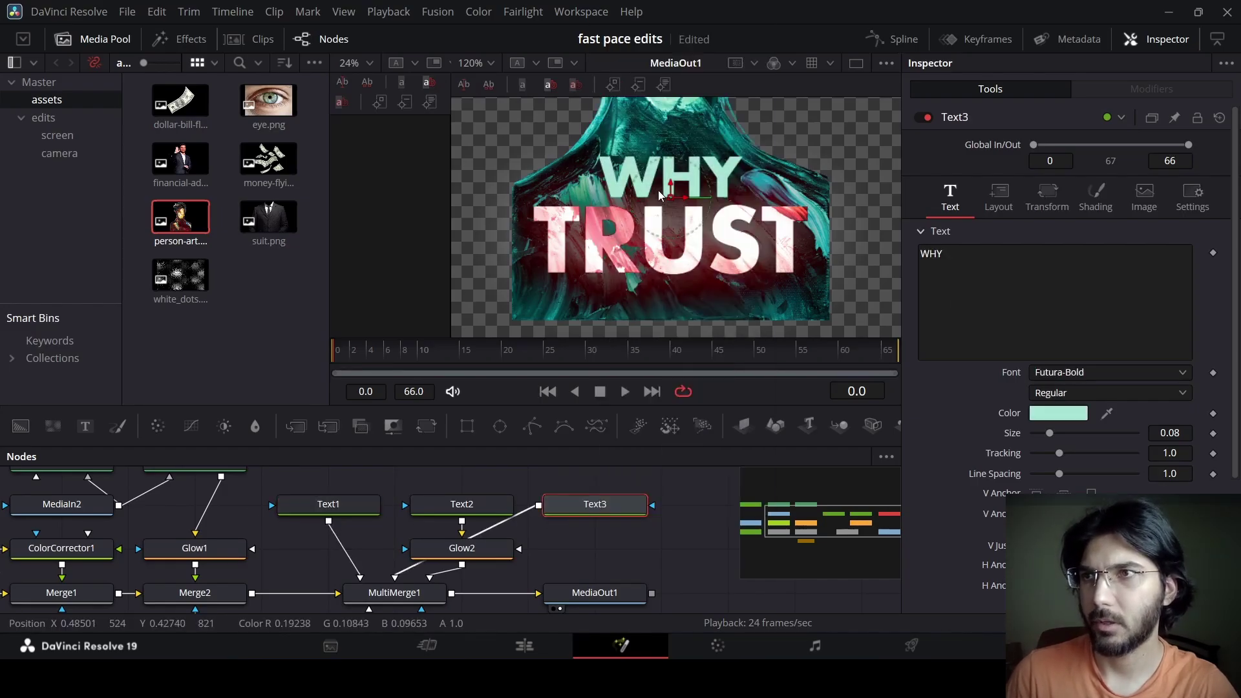
Move Text3's word below "TRUST" and change its text to "SOMEONE"
left_click_drag(660, 195, 659, 312)
left_click(984, 269)
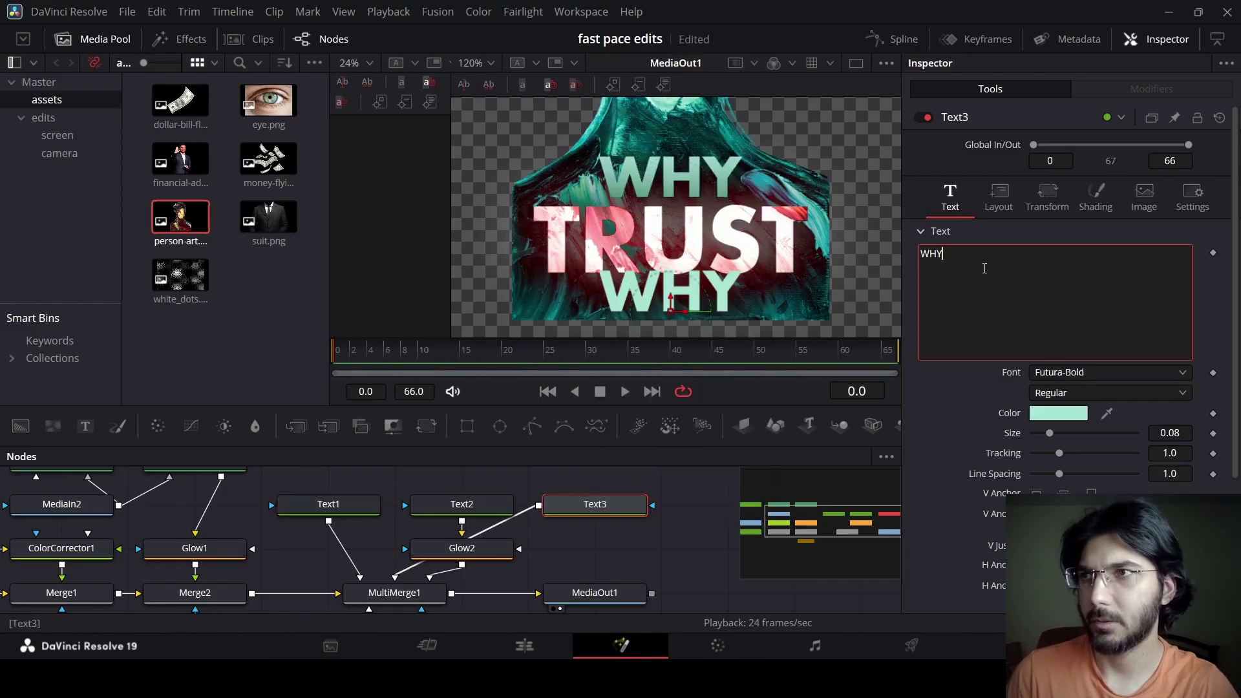
type("SOMEONE")
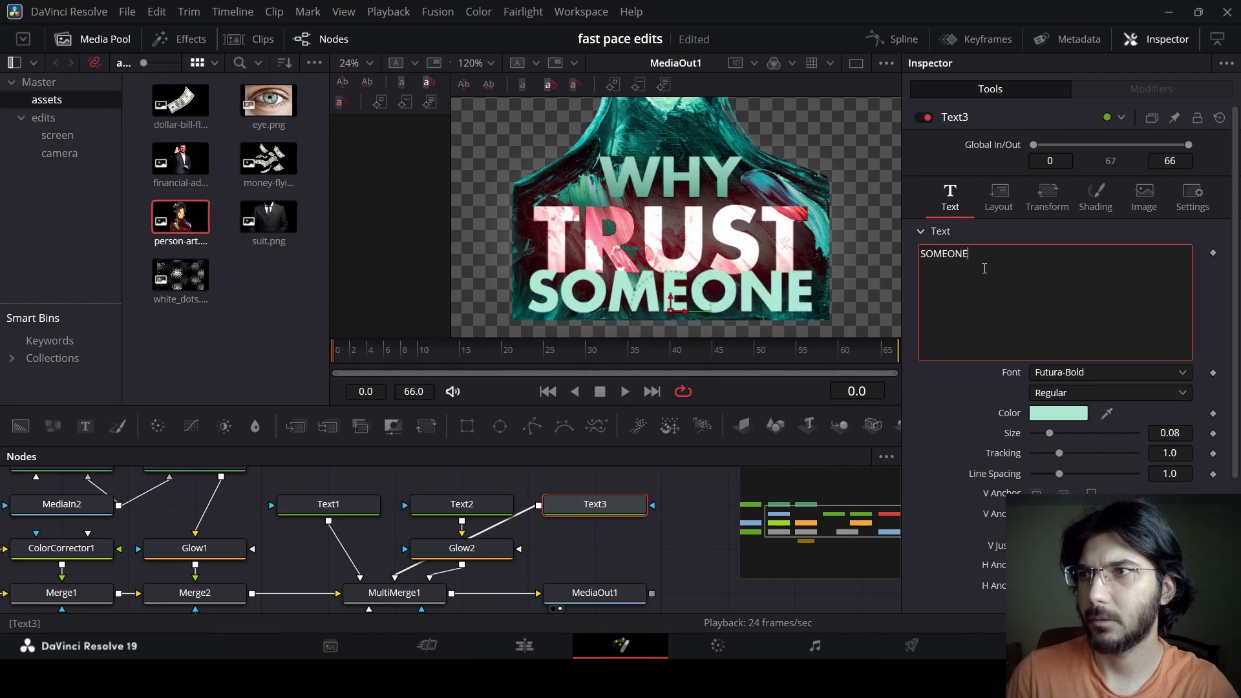
Raise the "SOMEONE" text's mint color to full brightness and set its size to 0.07
left_click(1068, 413)
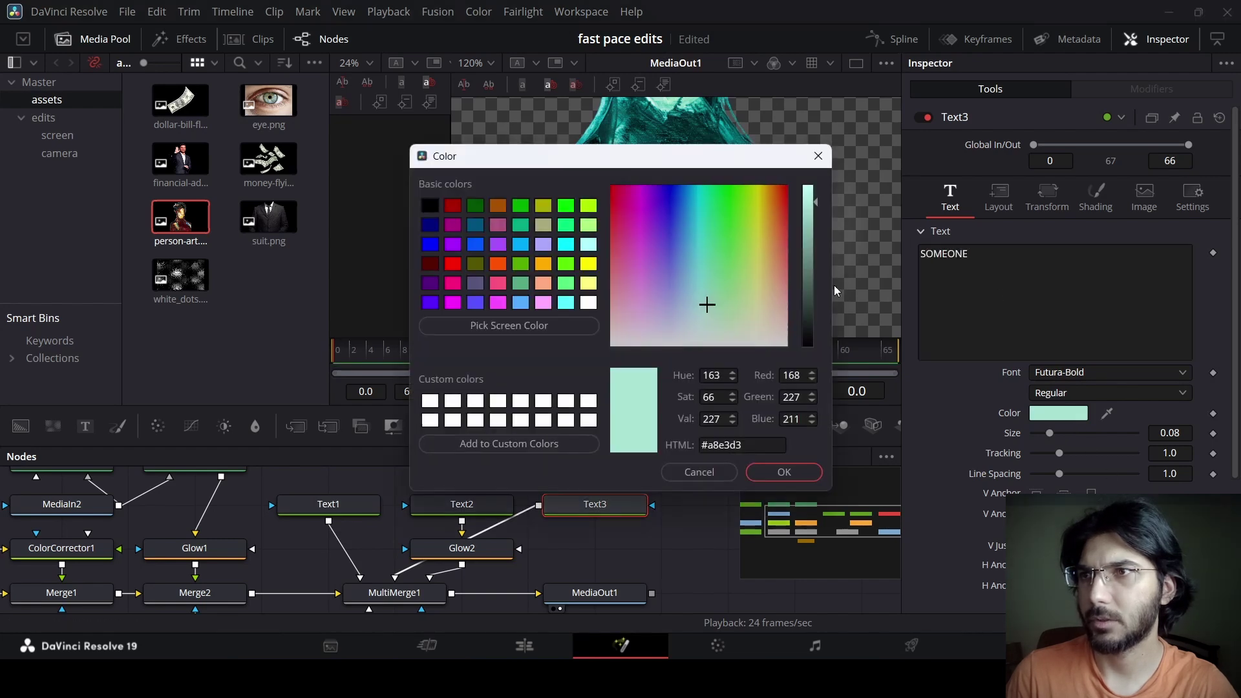
left_click_drag(811, 214, 810, 187)
left_click(781, 478)
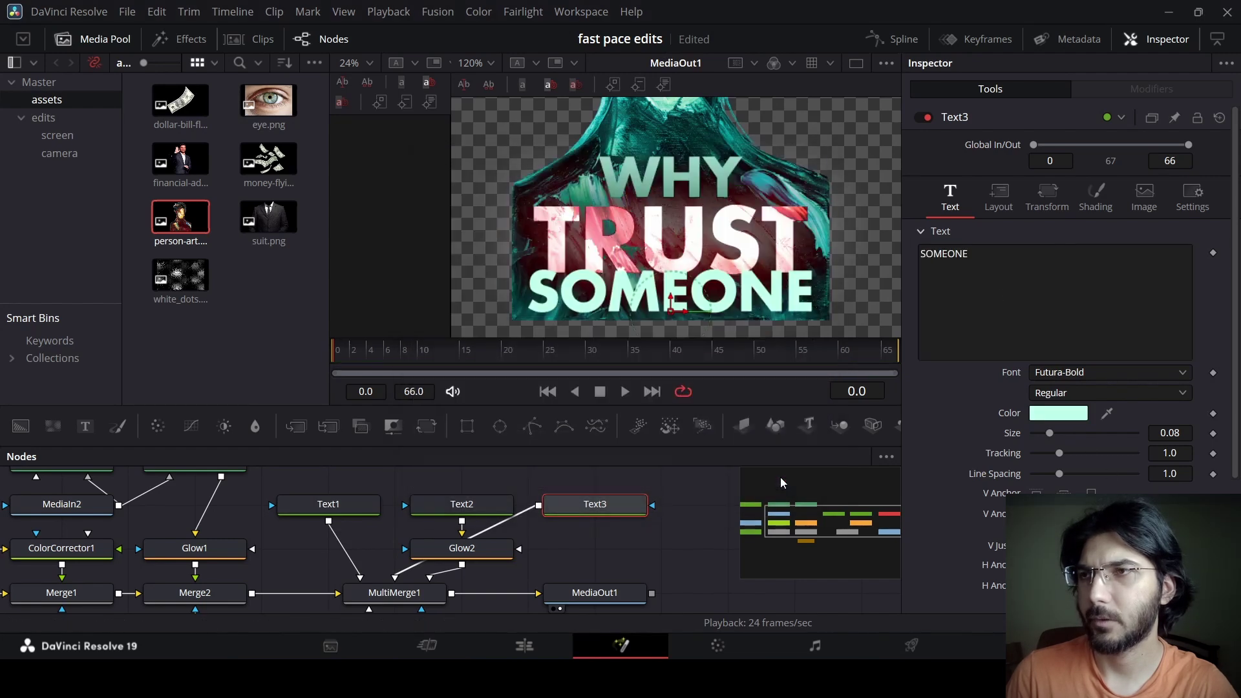
left_click(1182, 432)
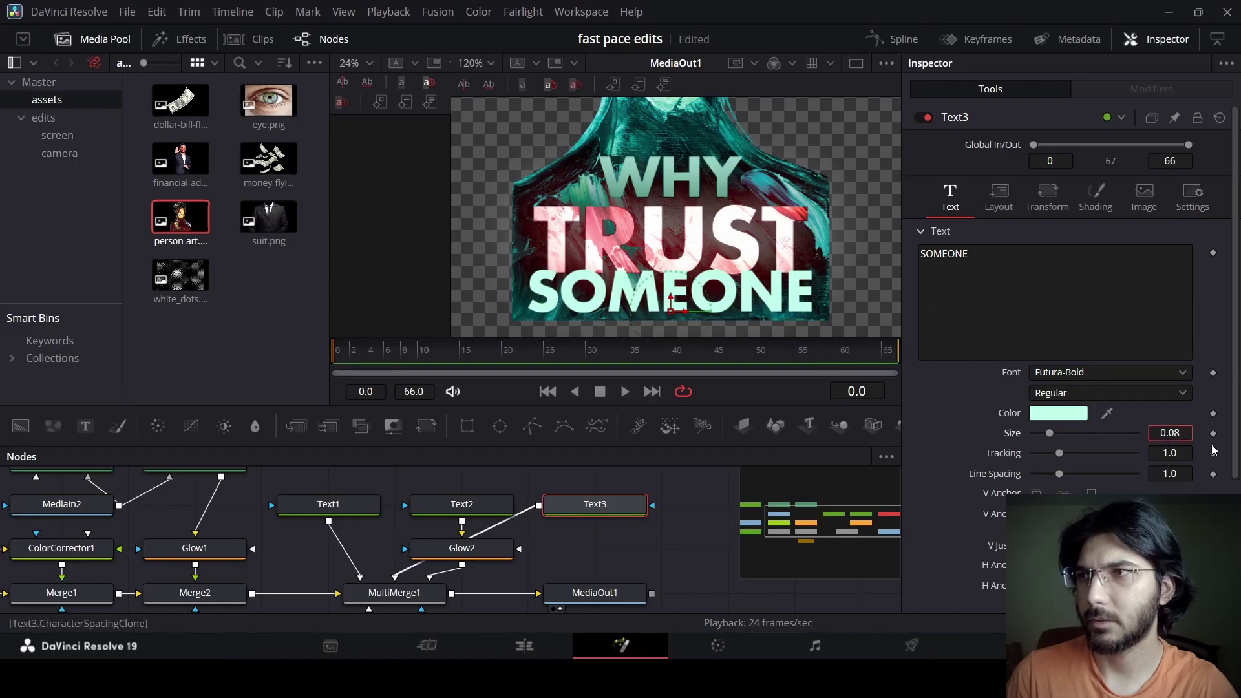
key("BackSpace")
type("7")
key("Tab")
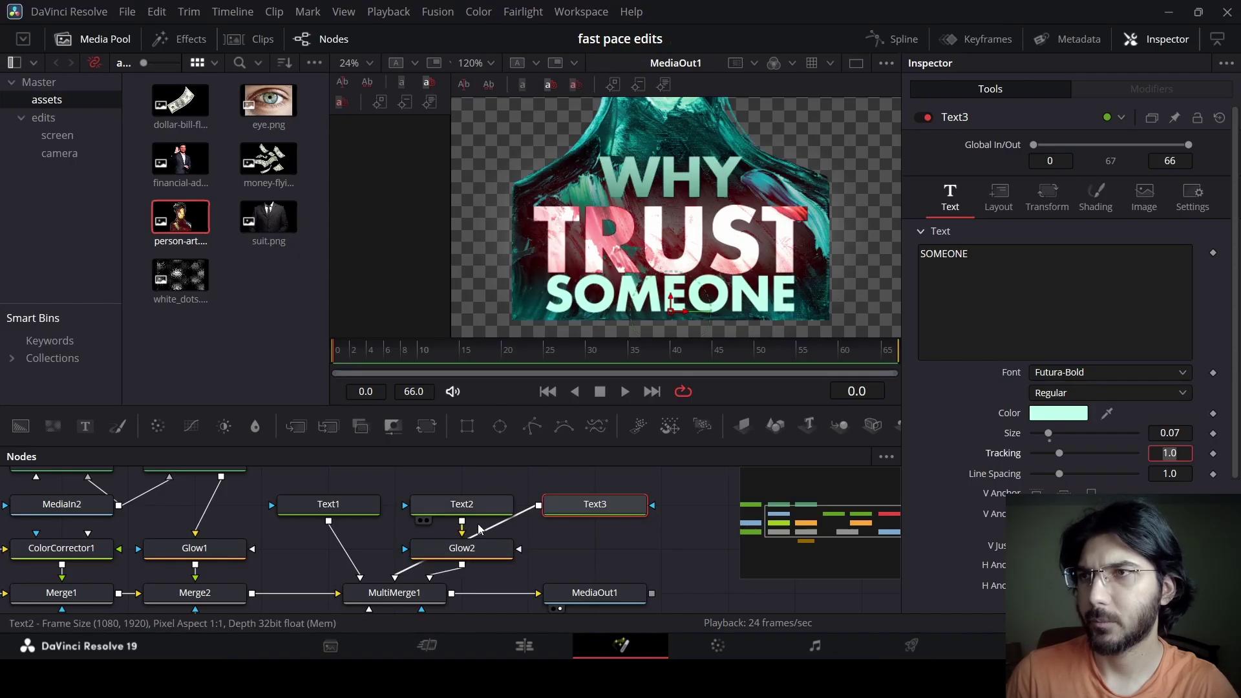
Change the "TRUST" text's font to Futura BdCn BT and set its size to 0.15
left_click(472, 505)
left_click(1088, 378)
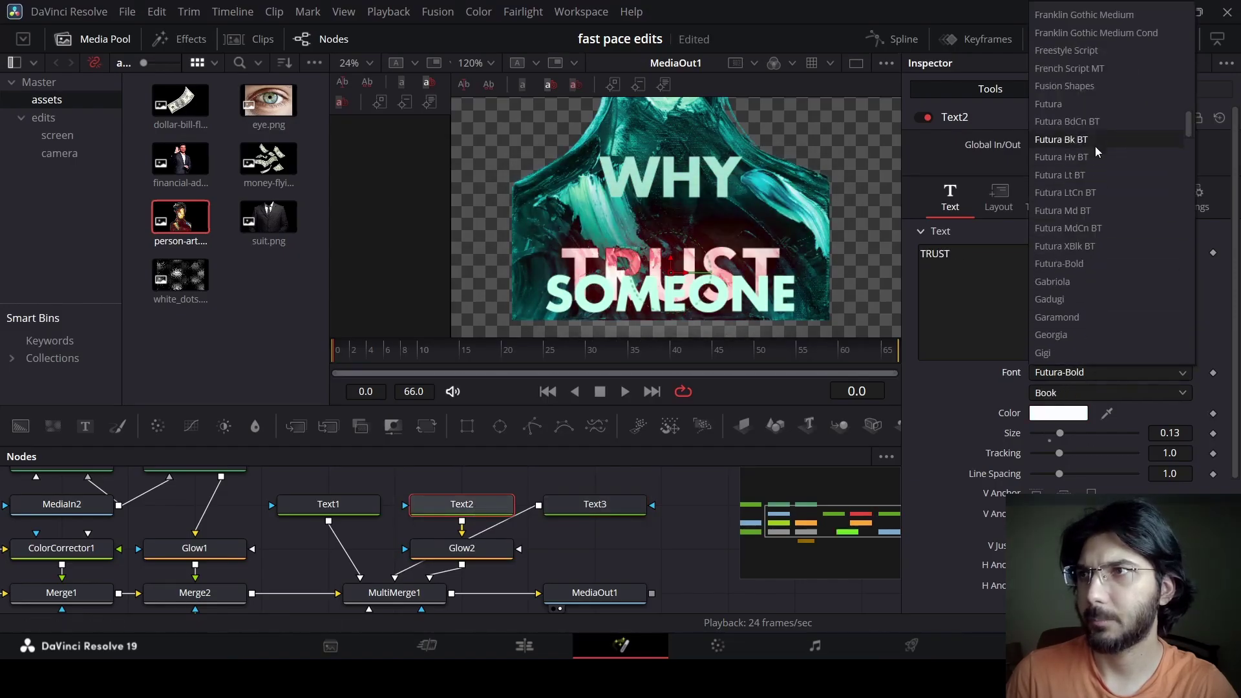
left_click(1095, 123)
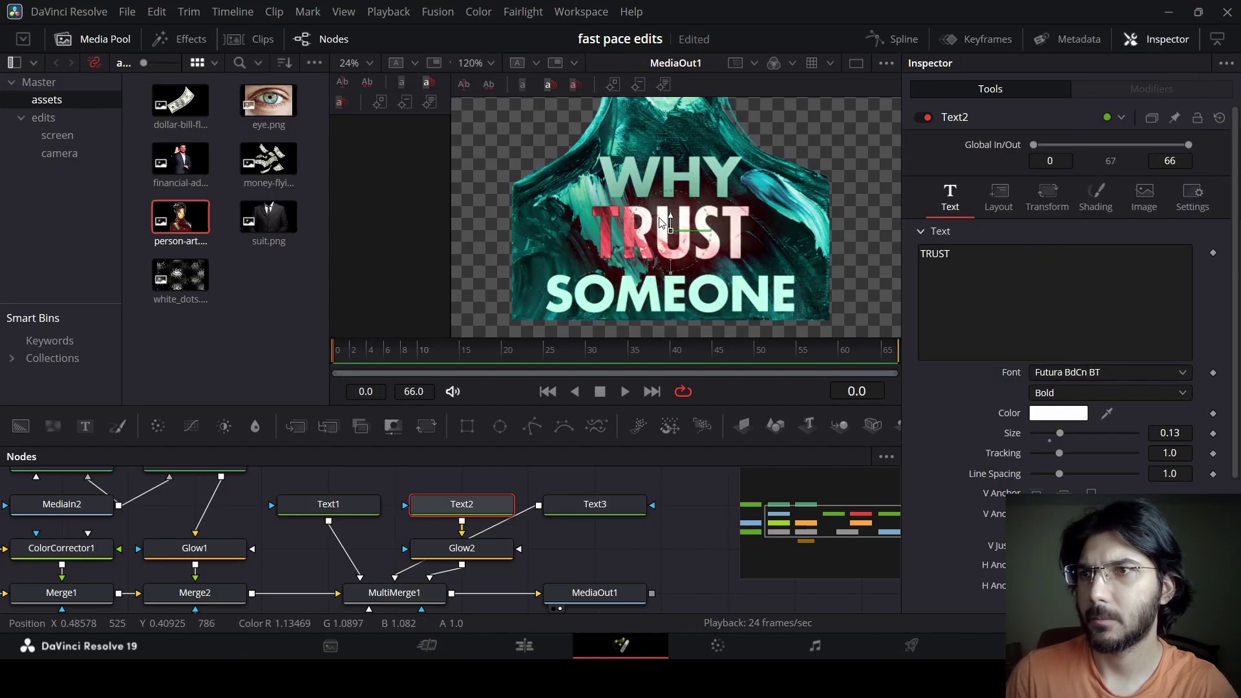
left_click(510, 518)
left_click(491, 508)
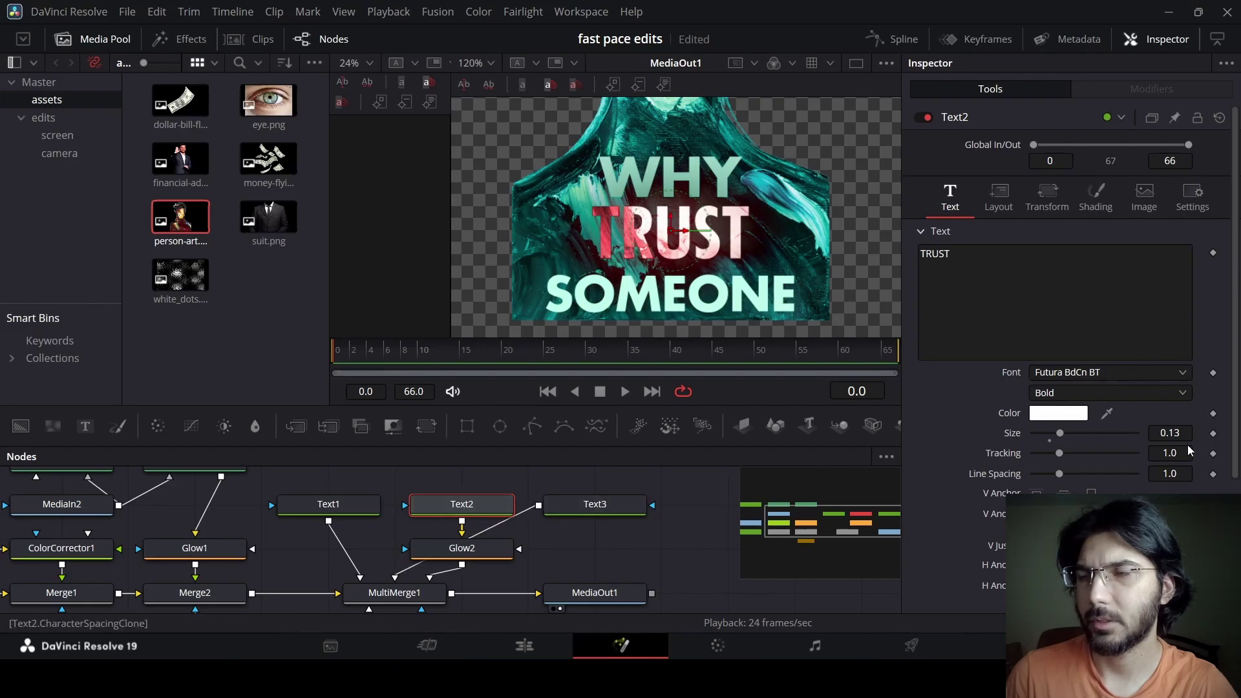
left_click(1189, 439)
type("0.15")
key("Tab")
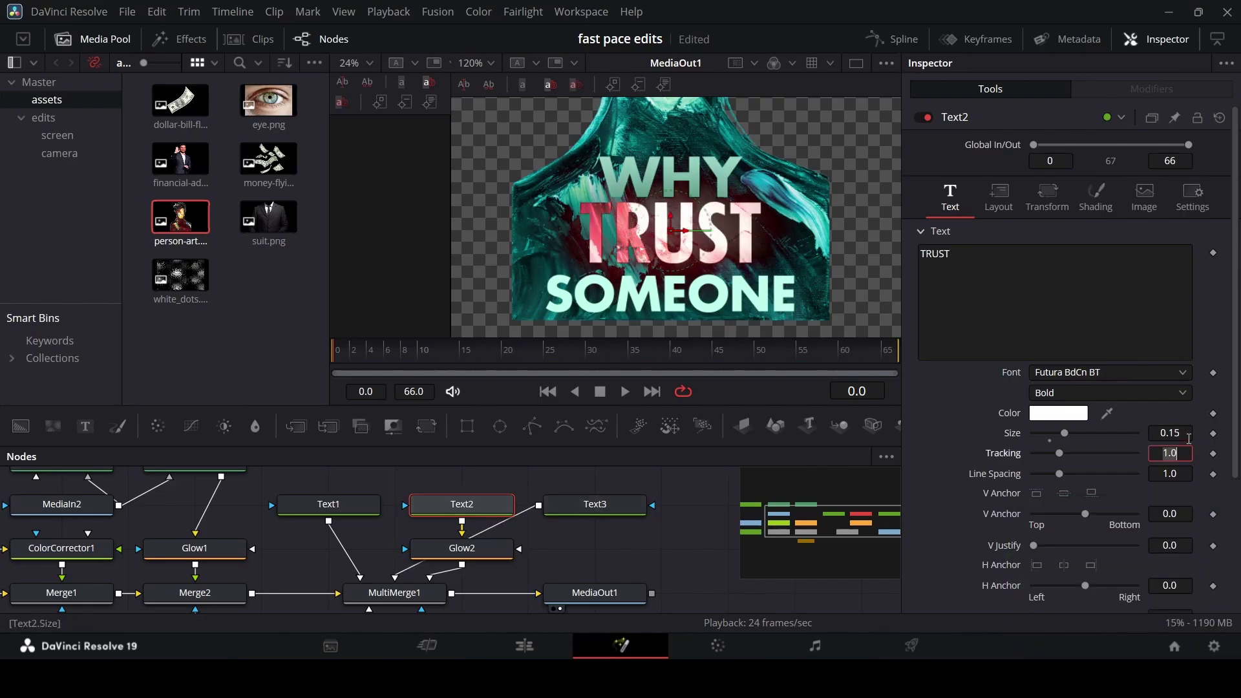
Set the "SOMEONE" text's size to 0.05 and move it up closer beneath "TRUST"
left_click(581, 508)
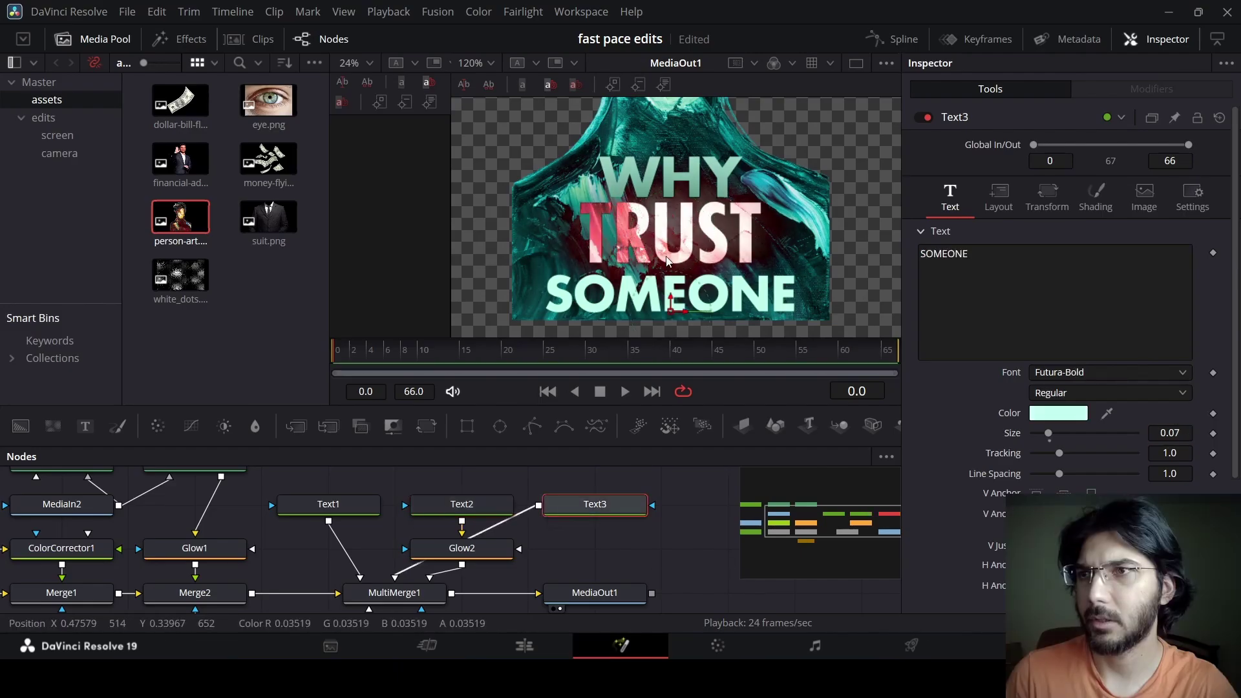
left_click(1180, 432)
type("0.05")
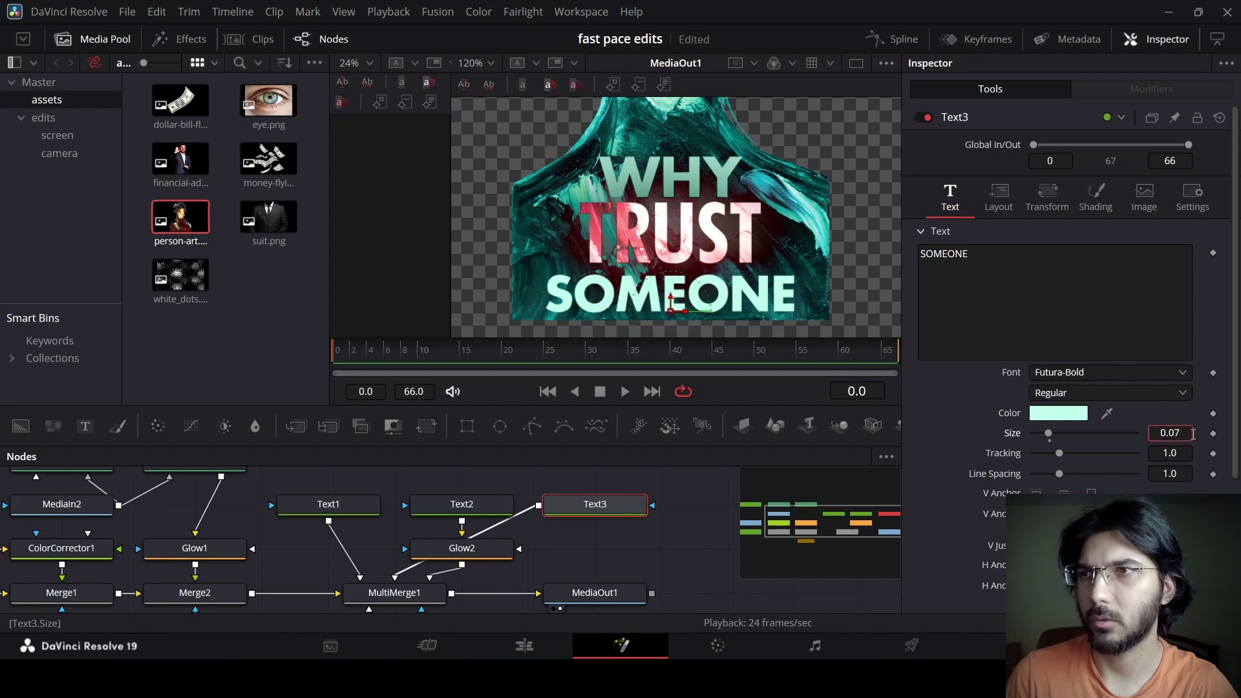
key("Tab")
left_click_drag(671, 296, 671, 280)
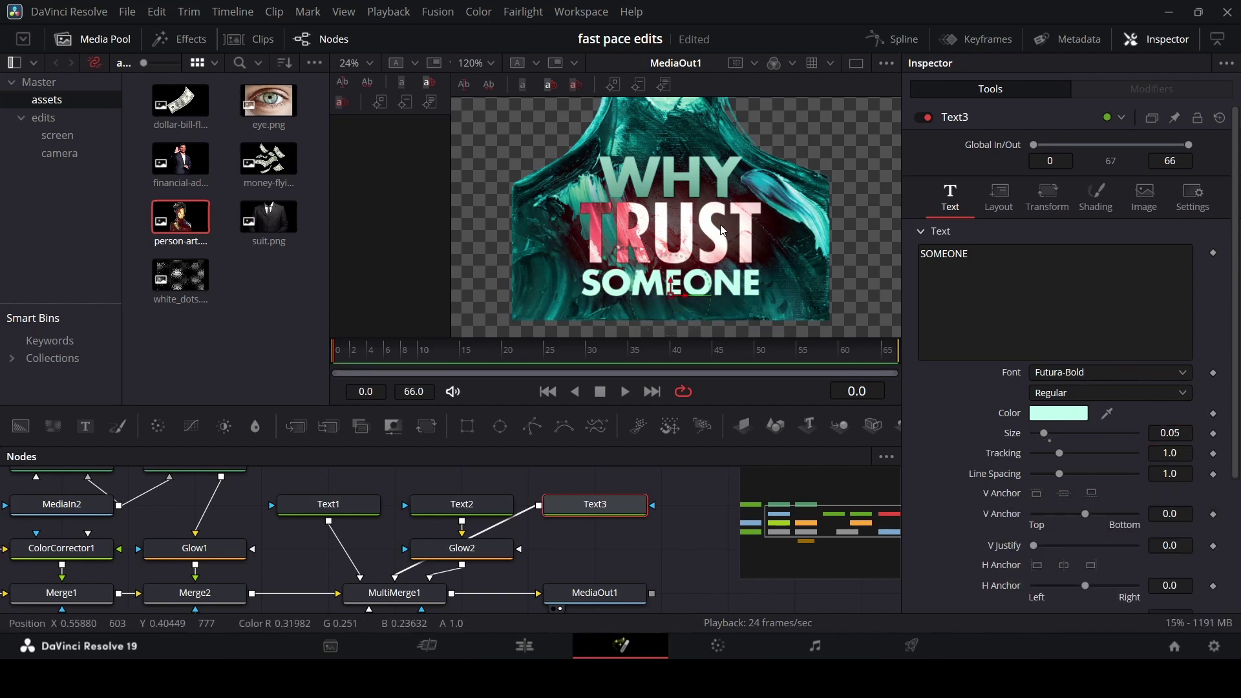
Reduce Glow2's glow size to 25
left_click(462, 507)
left_click(446, 553)
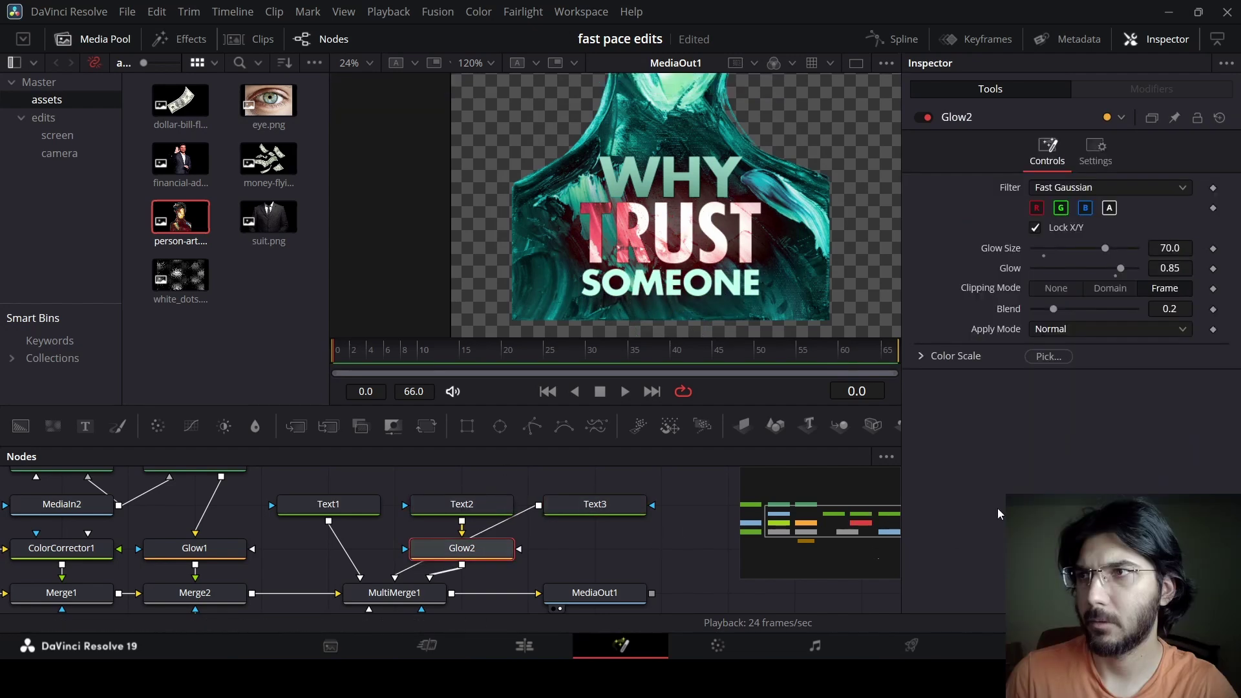
left_click_drag(1104, 248, 1058, 259)
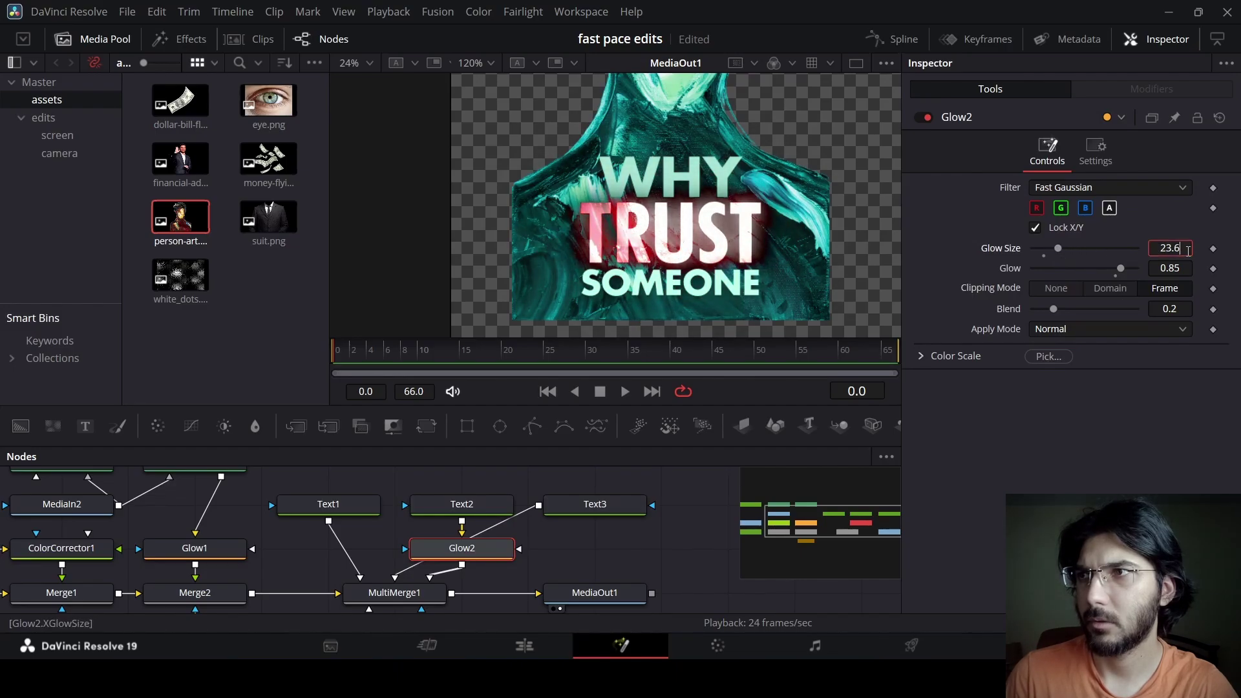
left_click(1170, 249)
type("25")
key("Return")
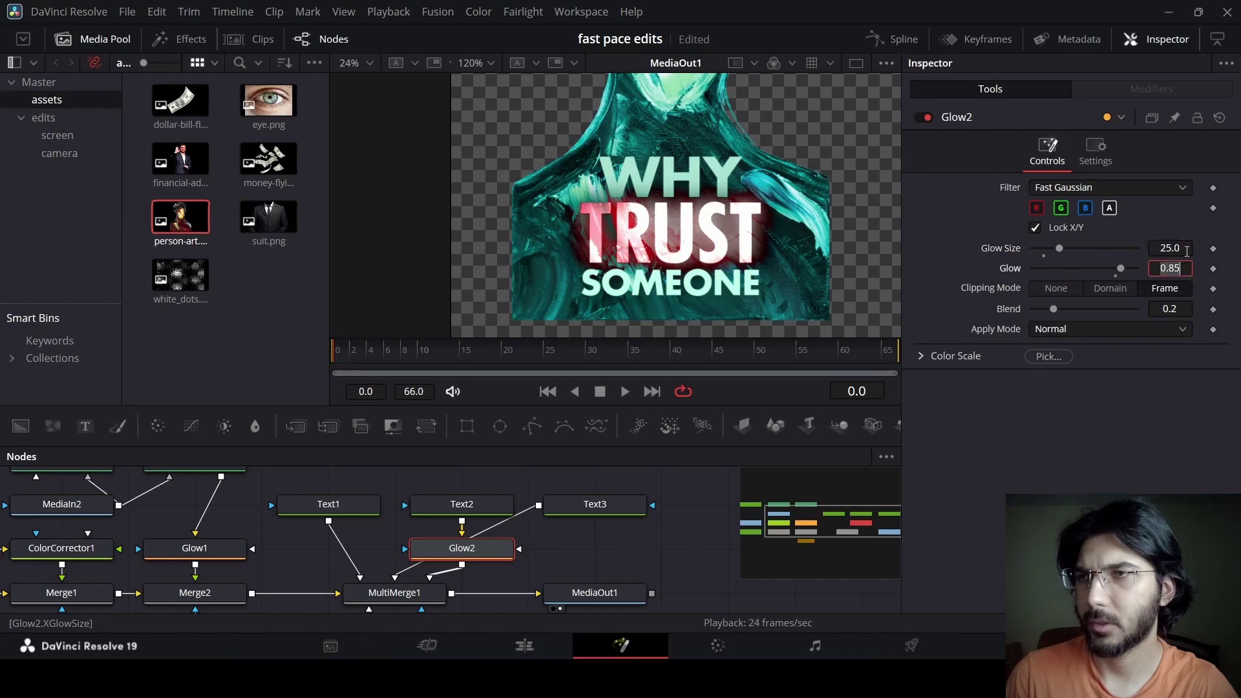
Keyframe Text1's shading opacity from 0 at frame 0 to 1 at frame 4
left_click(328, 503)
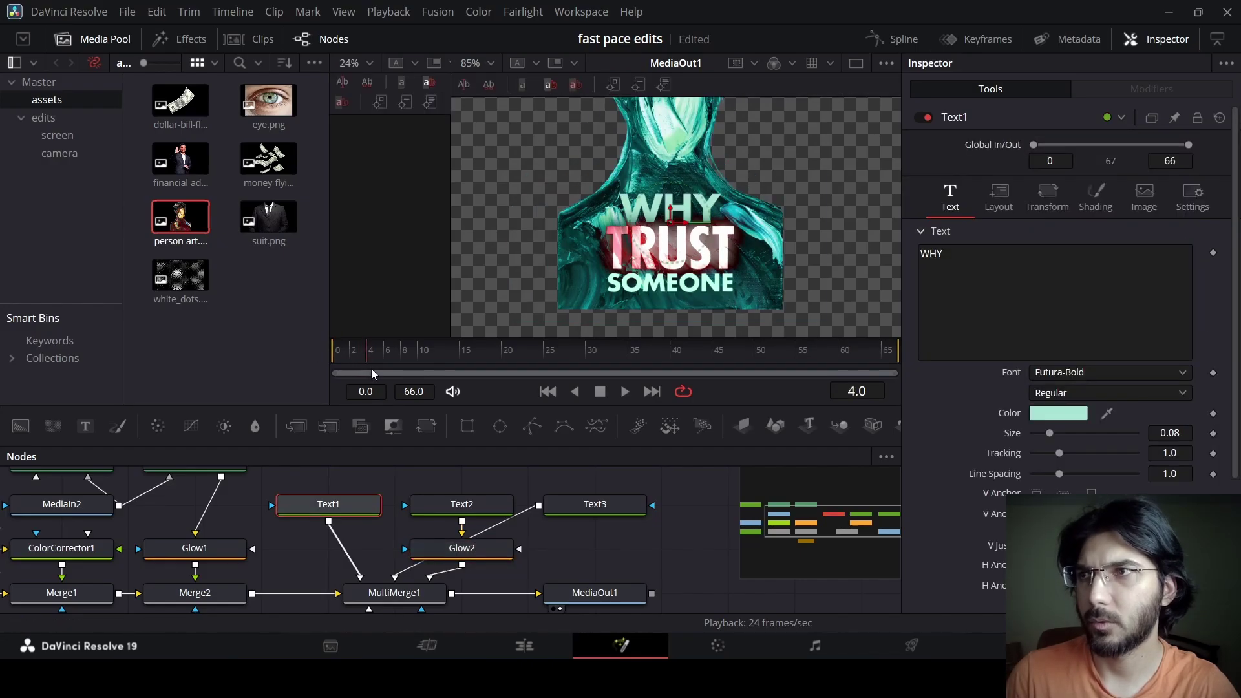
left_click(1092, 213)
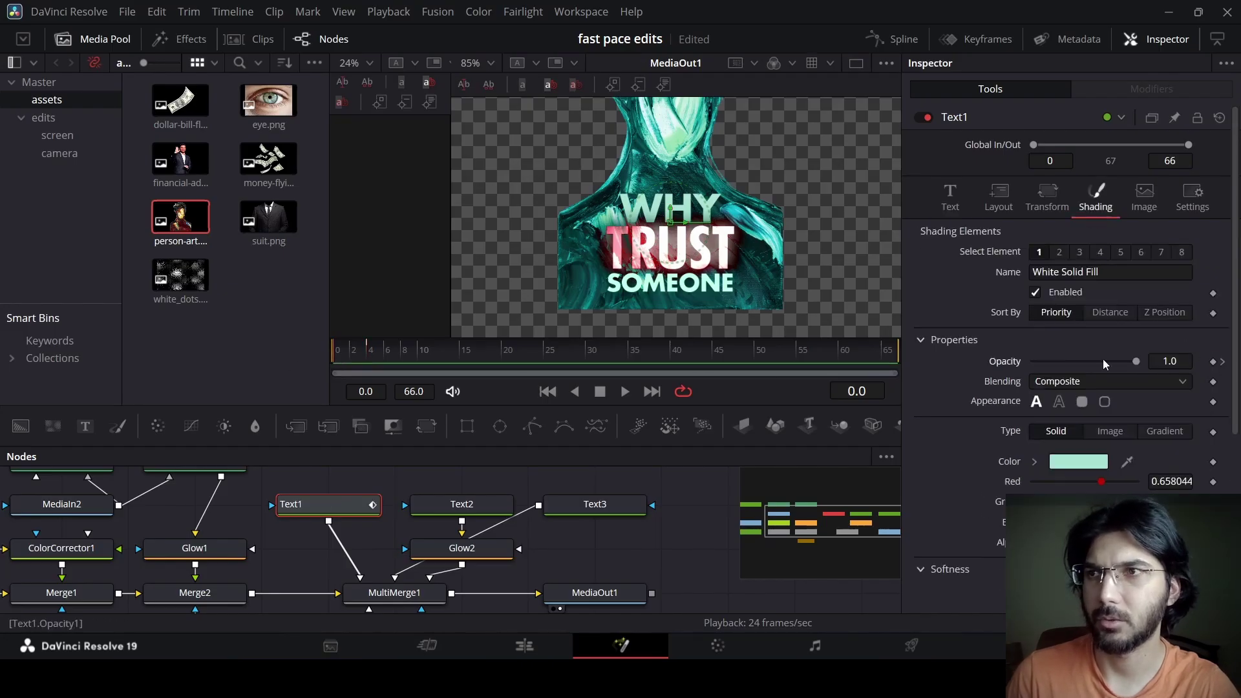
left_click_drag(1135, 362, 711, 377)
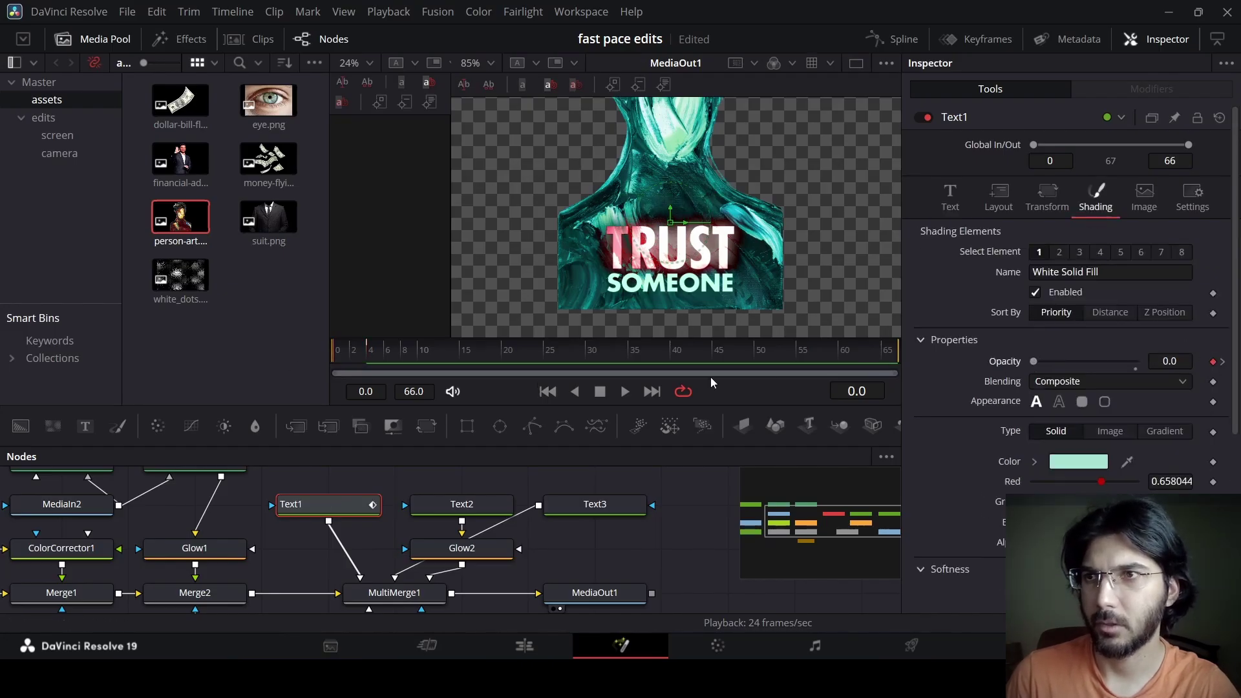
Keyframe Text2's shading opacity from 0 at frame 2 to 1 at frame 8
left_click(401, 356)
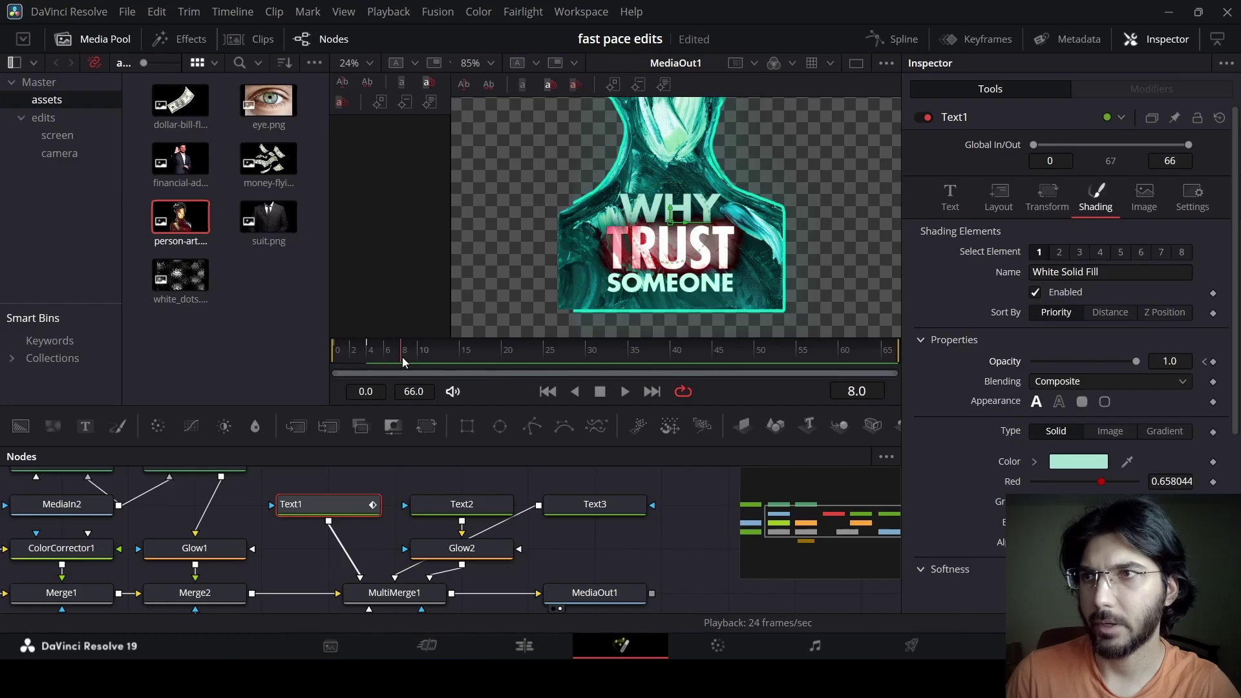
left_click(476, 507)
left_click(1111, 216)
left_click(1214, 362)
left_click_drag(373, 358, 356, 370)
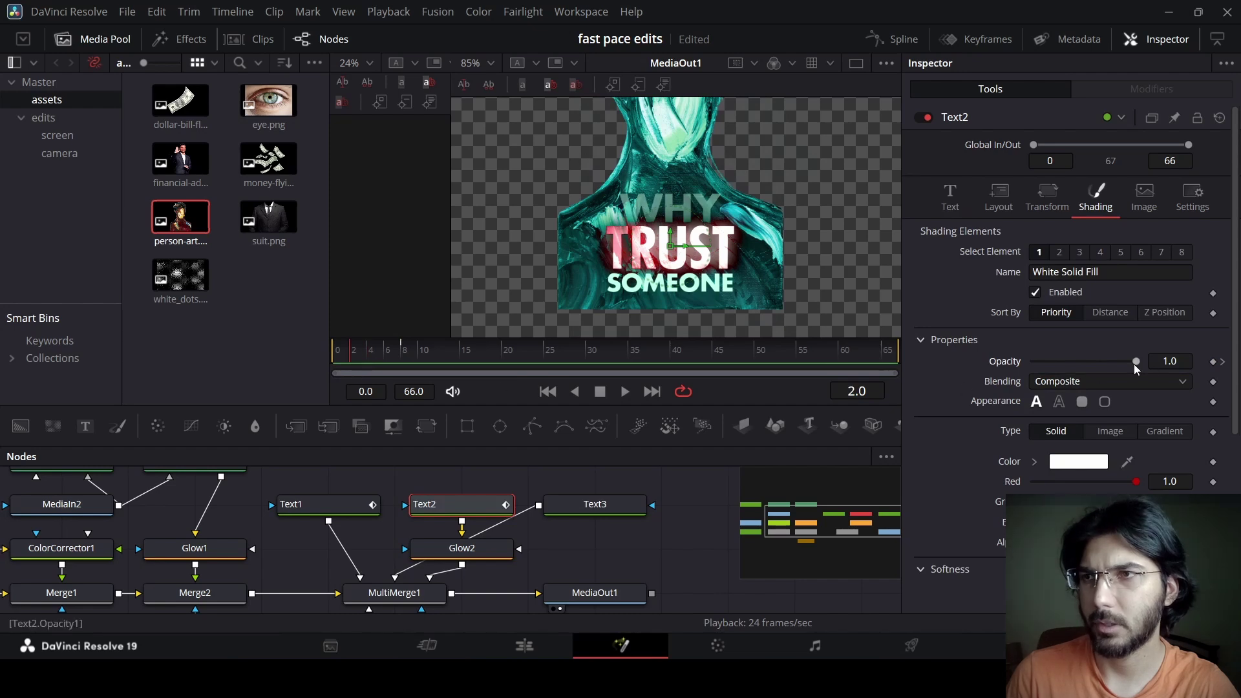
left_click_drag(1134, 363, 983, 371)
Keyframe Text3's shading opacity from 0 at frame 6 to 1 at frame 10, and preview the text animation from the start
left_click(589, 511)
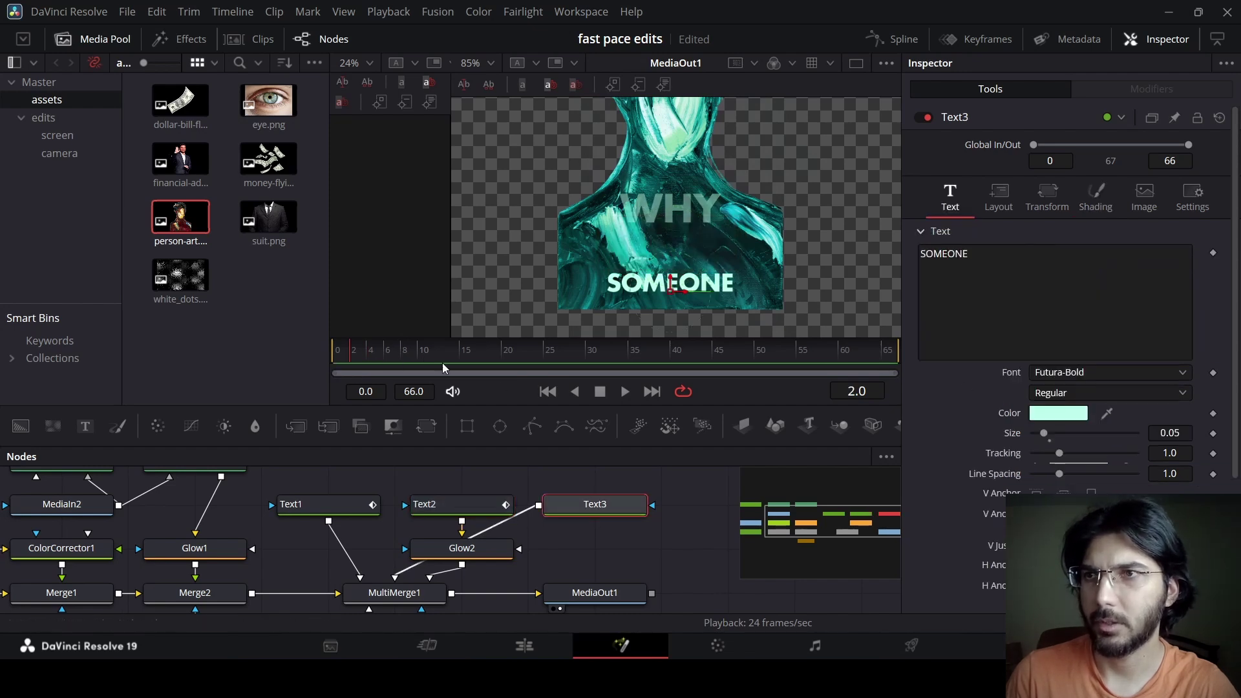
left_click(417, 359)
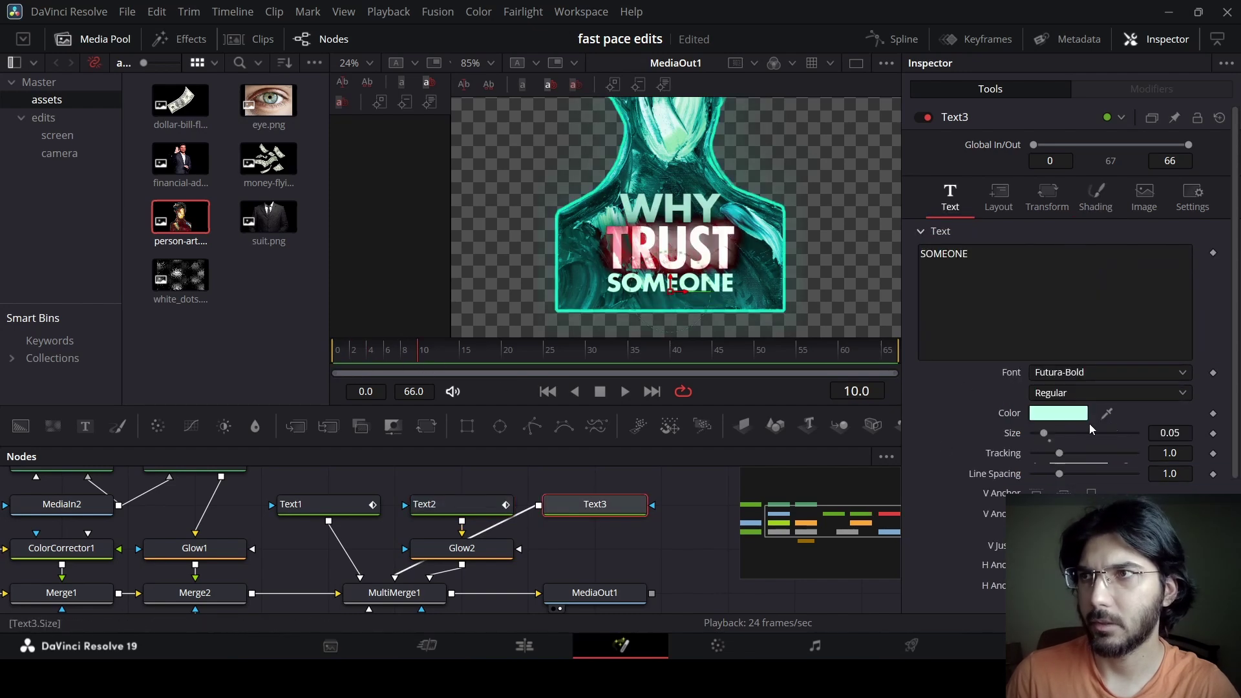
left_click(1092, 194)
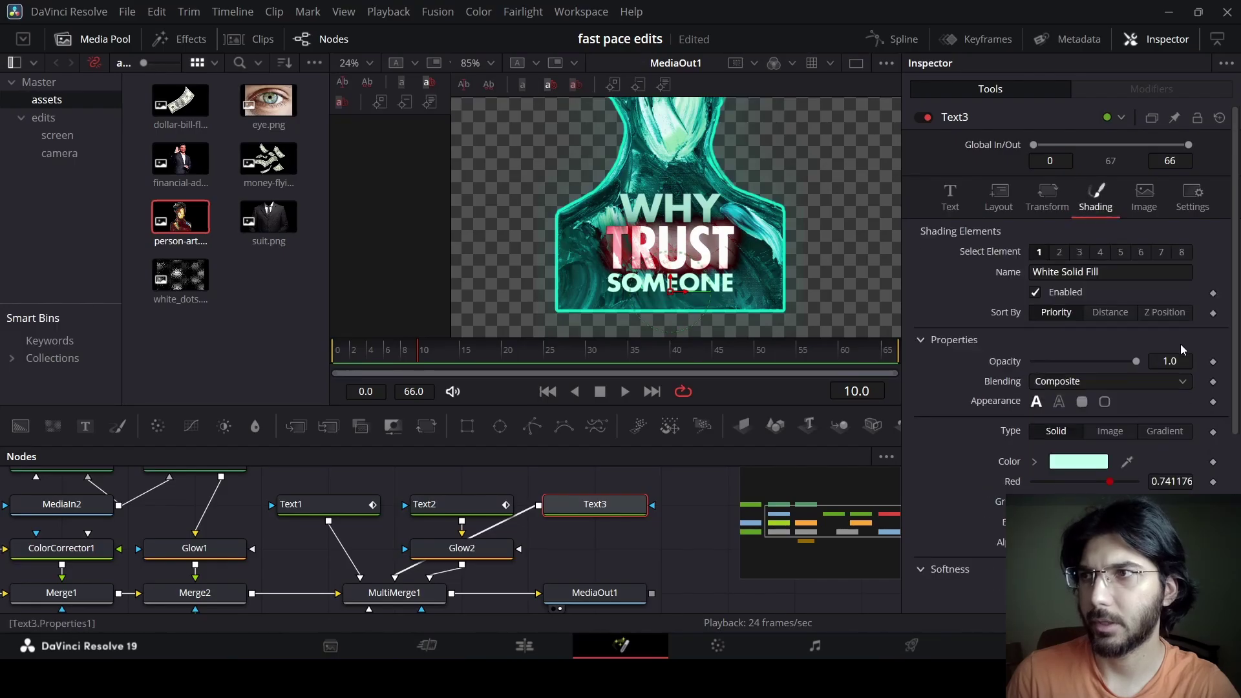
left_click(1214, 364)
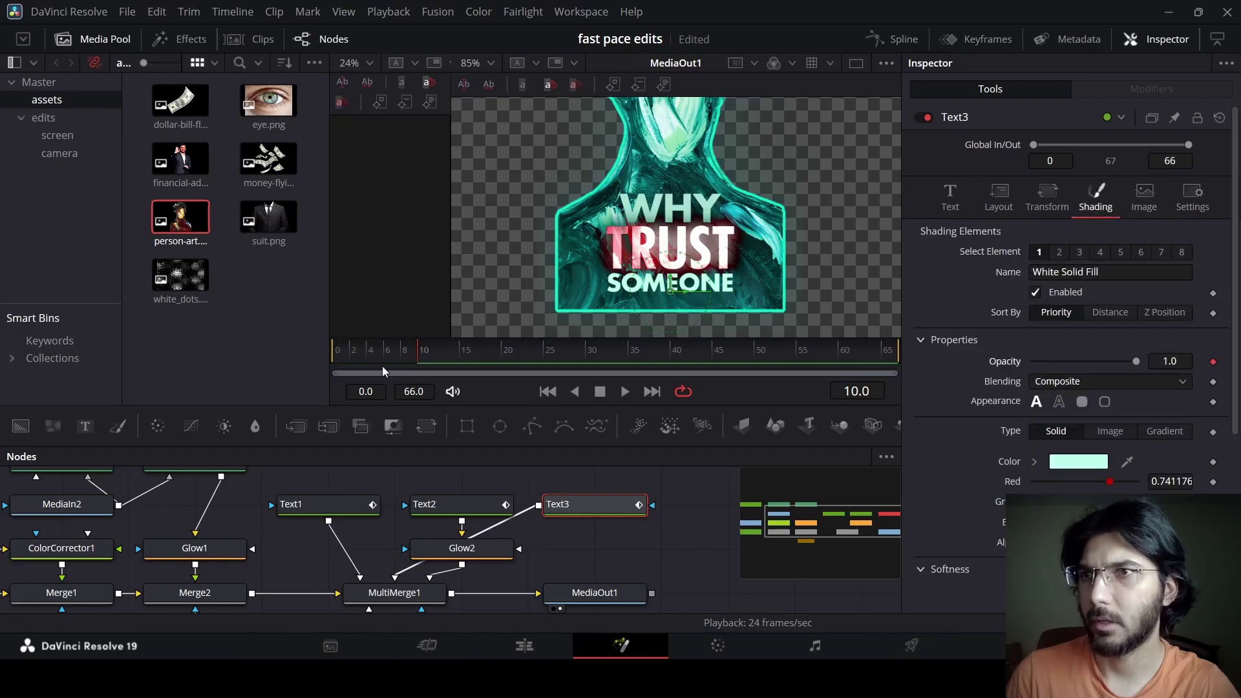
left_click_drag(379, 361, 390, 369)
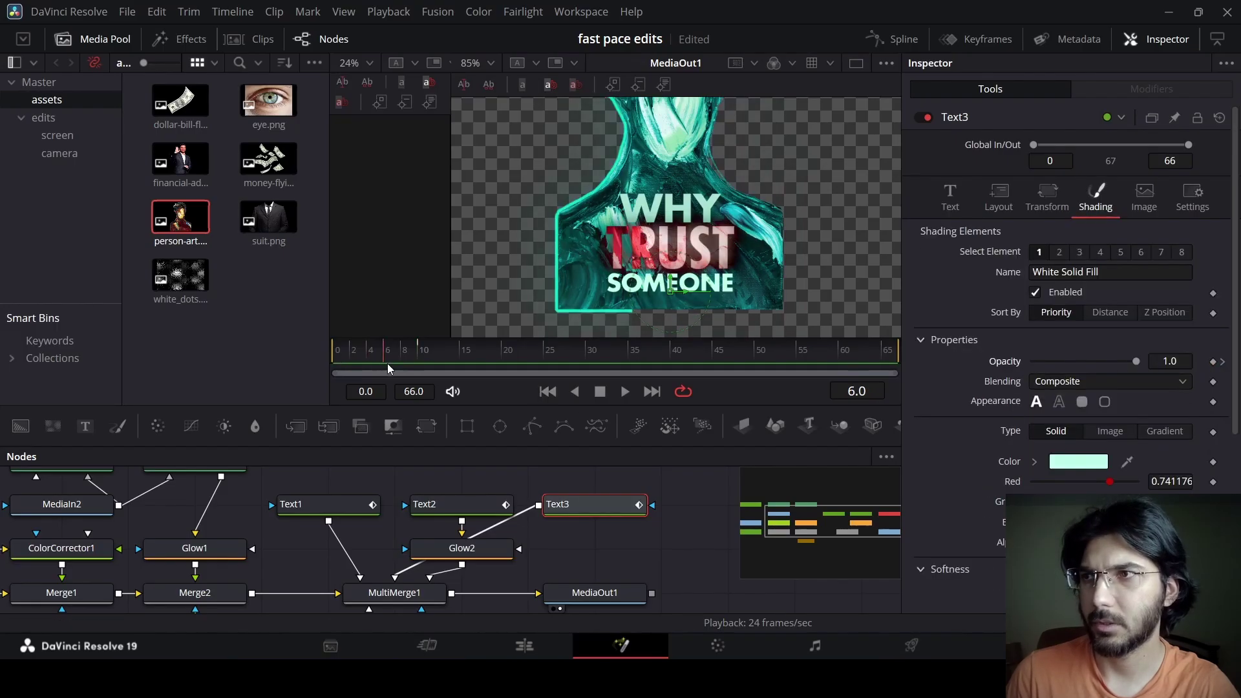
left_click_drag(1136, 360, 1034, 360)
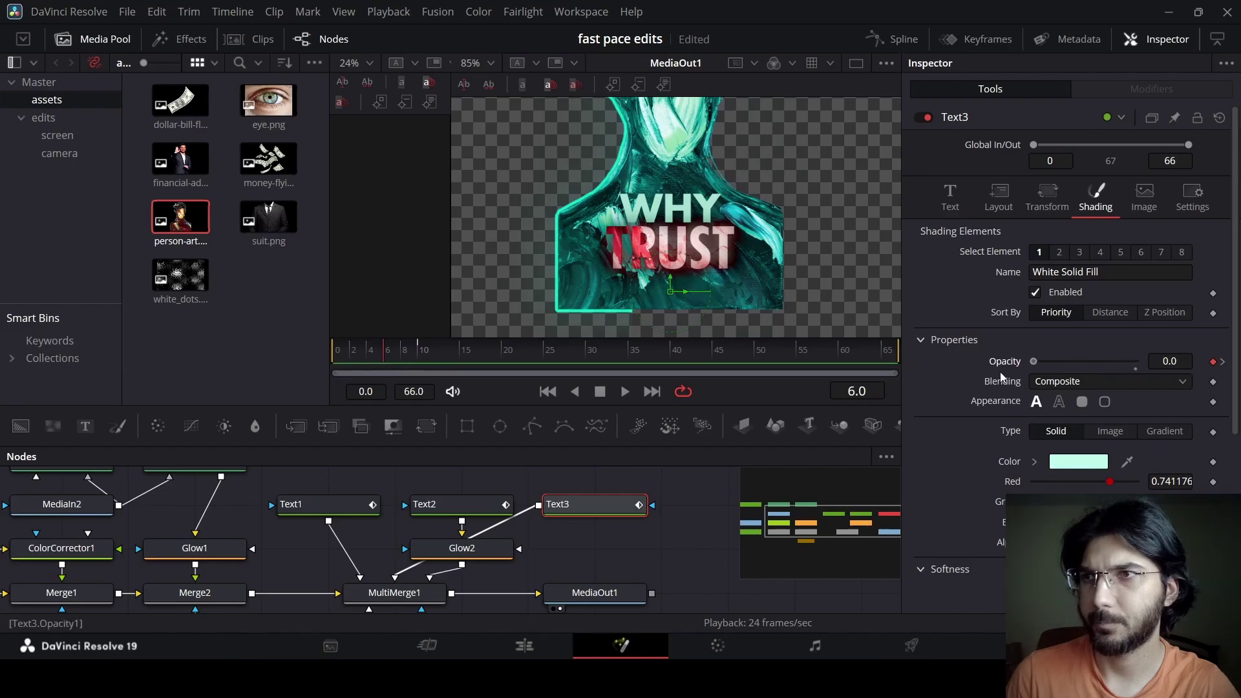
left_click(352, 353)
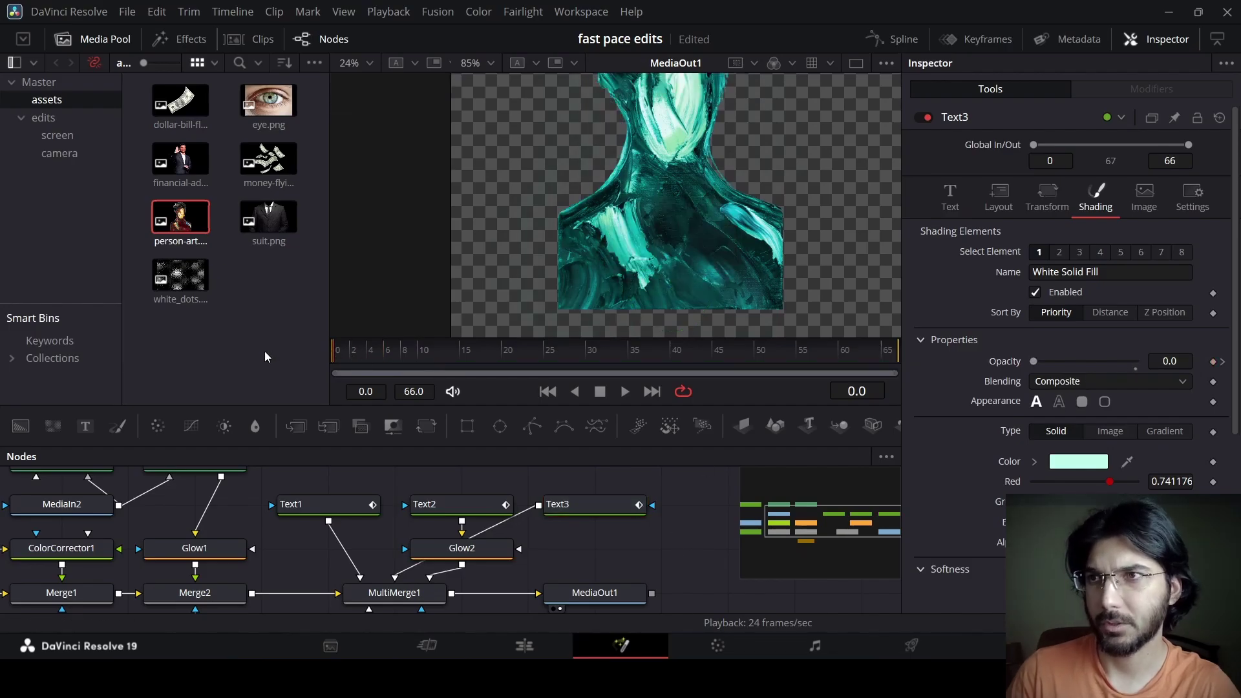
key("space")
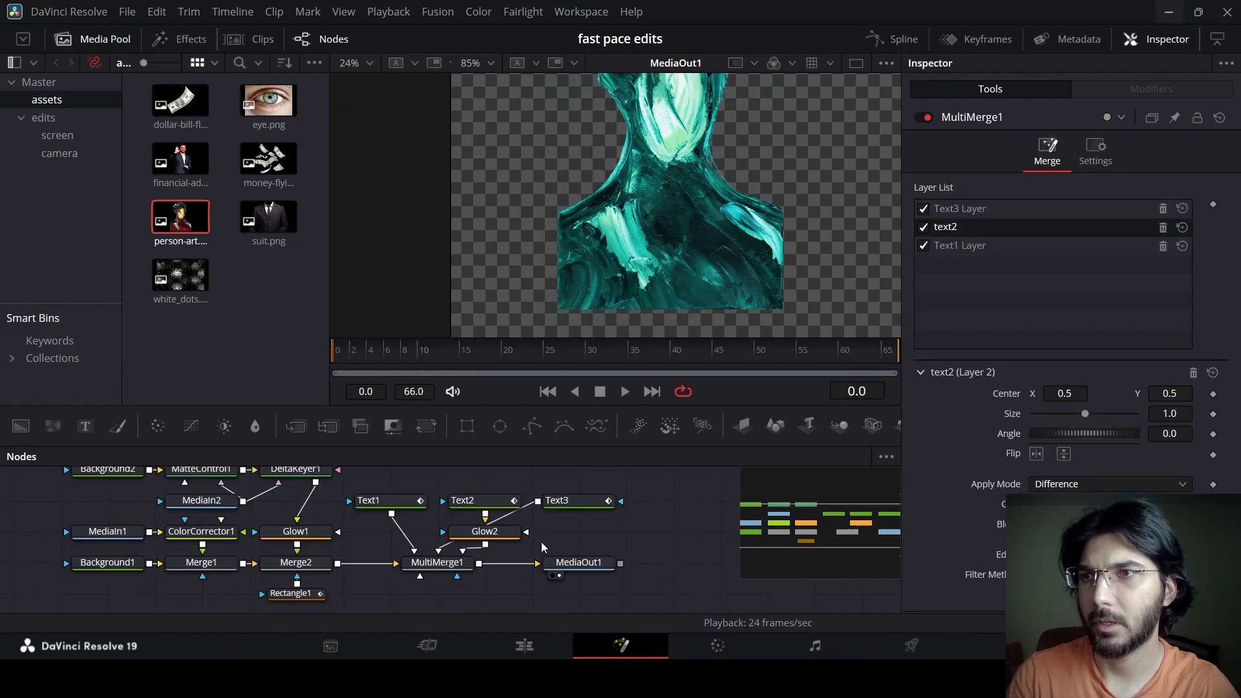
Move MediaOut1 away from MultiMerge1 and add a chained Image Plane 3D, Merge 3D and Renderer 3D in the freed space
scroll(541, 542, "down", 2)
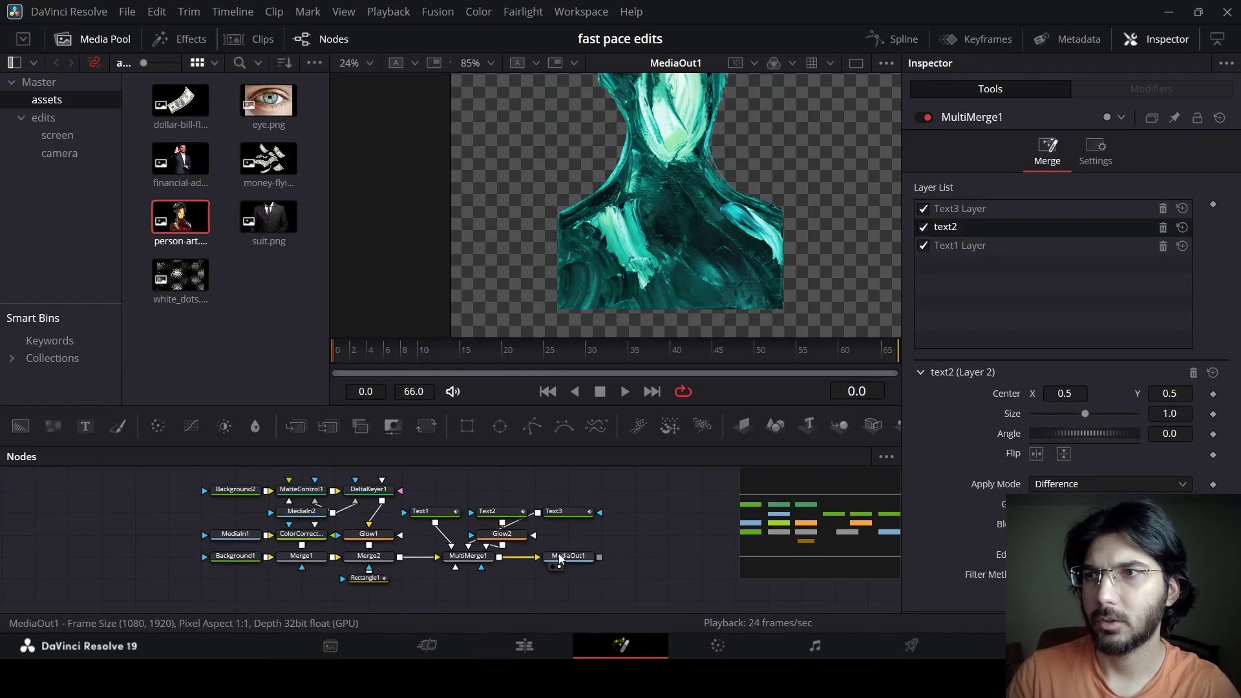
left_click(813, 538)
left_click_drag(814, 539, 858, 528)
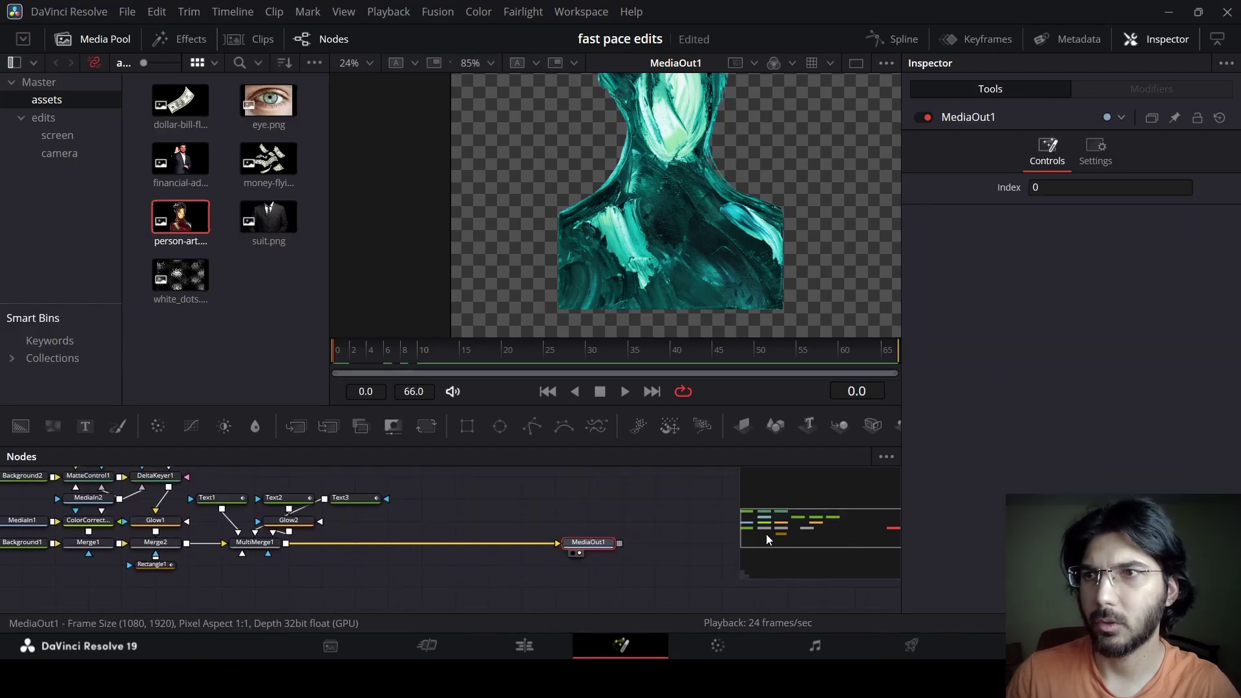
scroll(432, 528, "up", 2)
left_click_drag(744, 426, 463, 516)
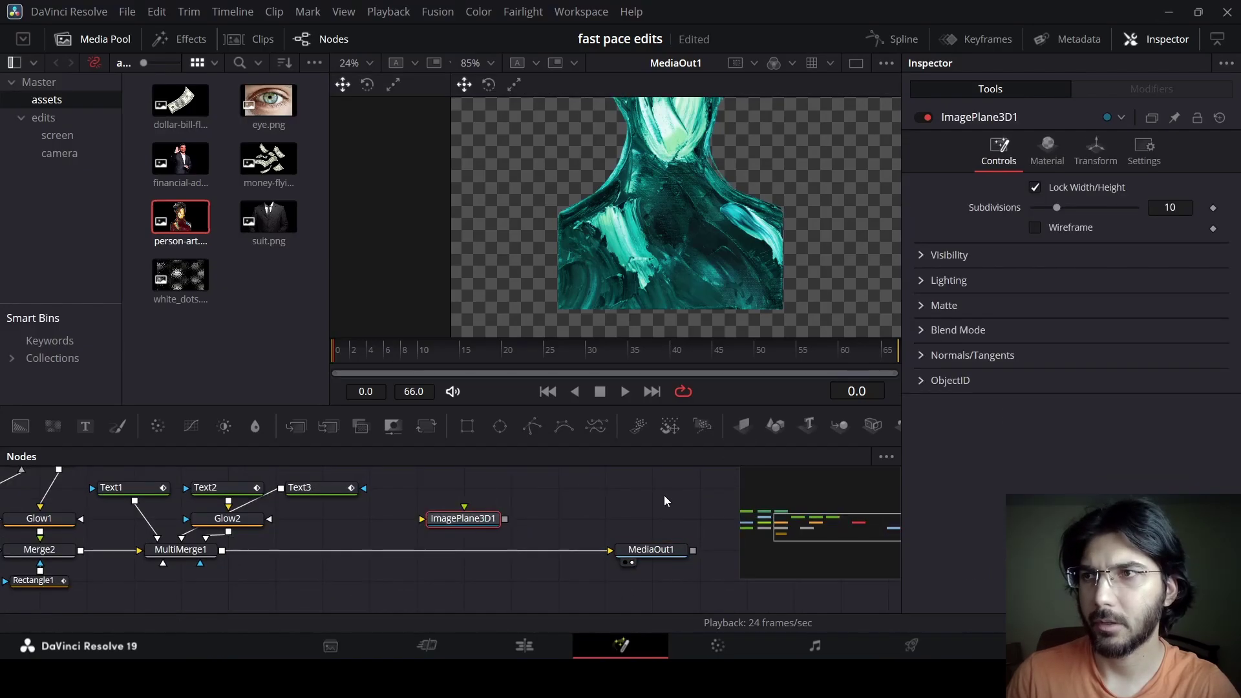
left_click(840, 426)
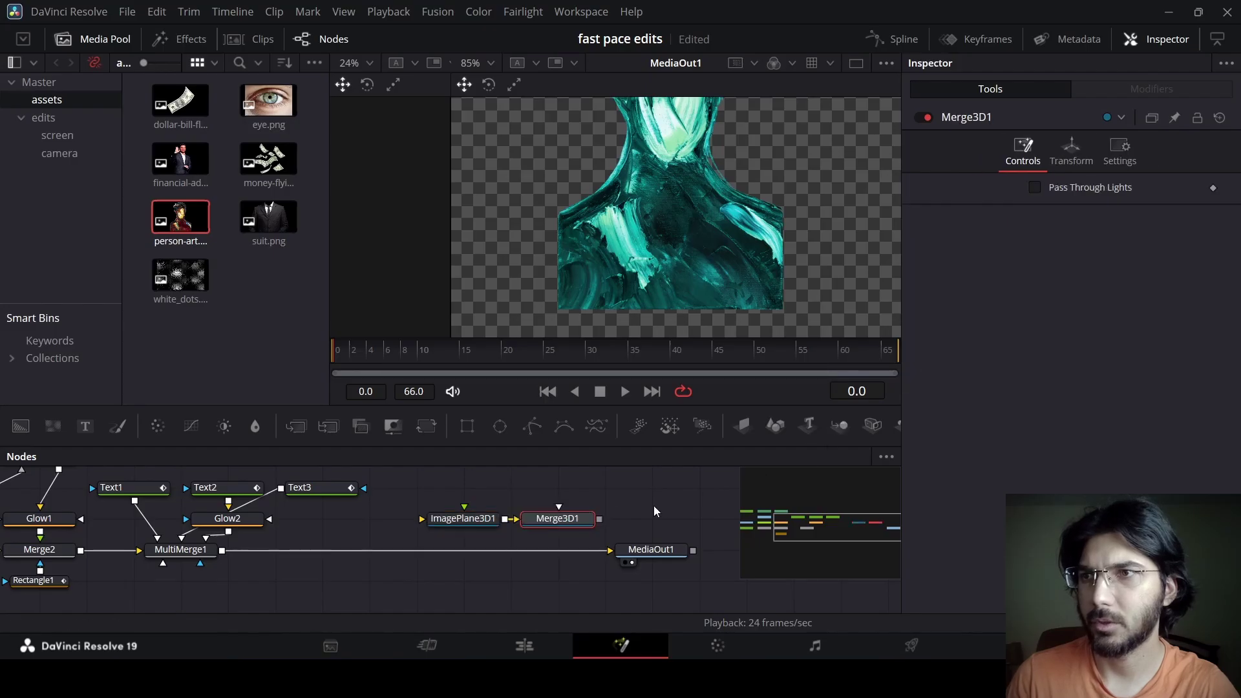
key("shift+space")
type("render")
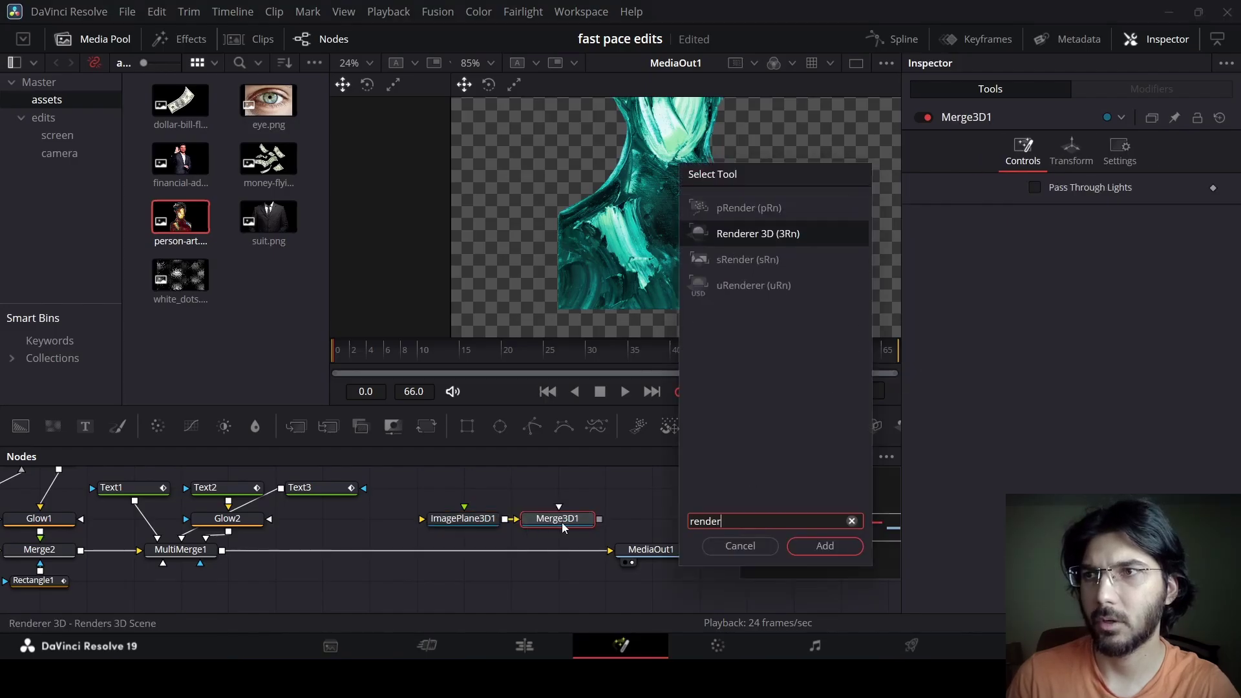
key("Return")
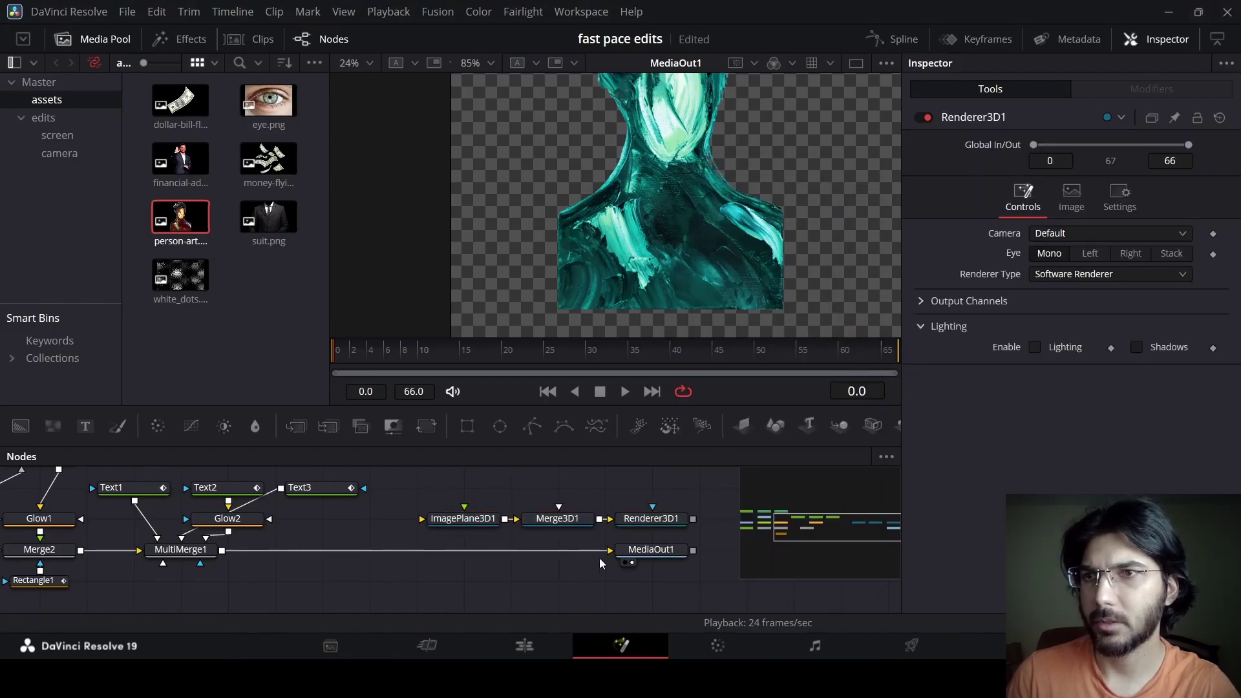
Route MultiMerge1 through ImagePlane3D1 and Renderer3D1 into MediaOut1, and line the 3D nodes up in the main row
left_click_drag(602, 556, 433, 521)
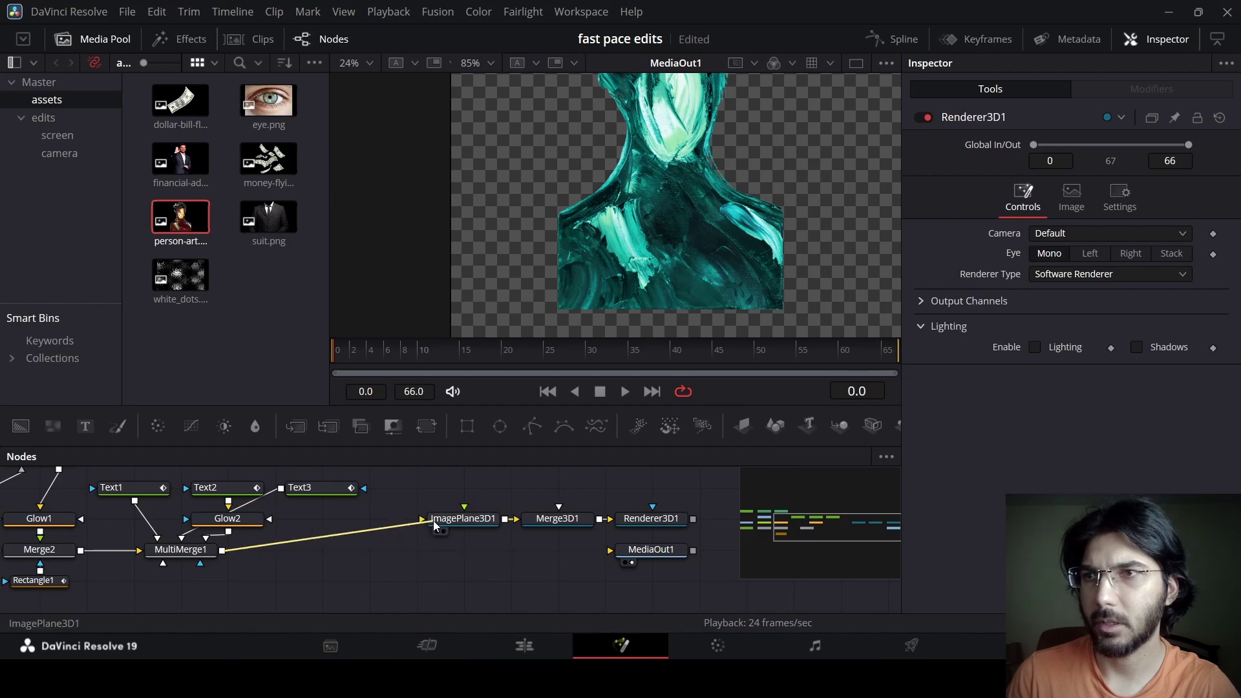
left_click_drag(693, 518, 794, 553)
left_click_drag(403, 570, 700, 552)
left_click(639, 531)
left_click_drag(467, 555, 313, 561)
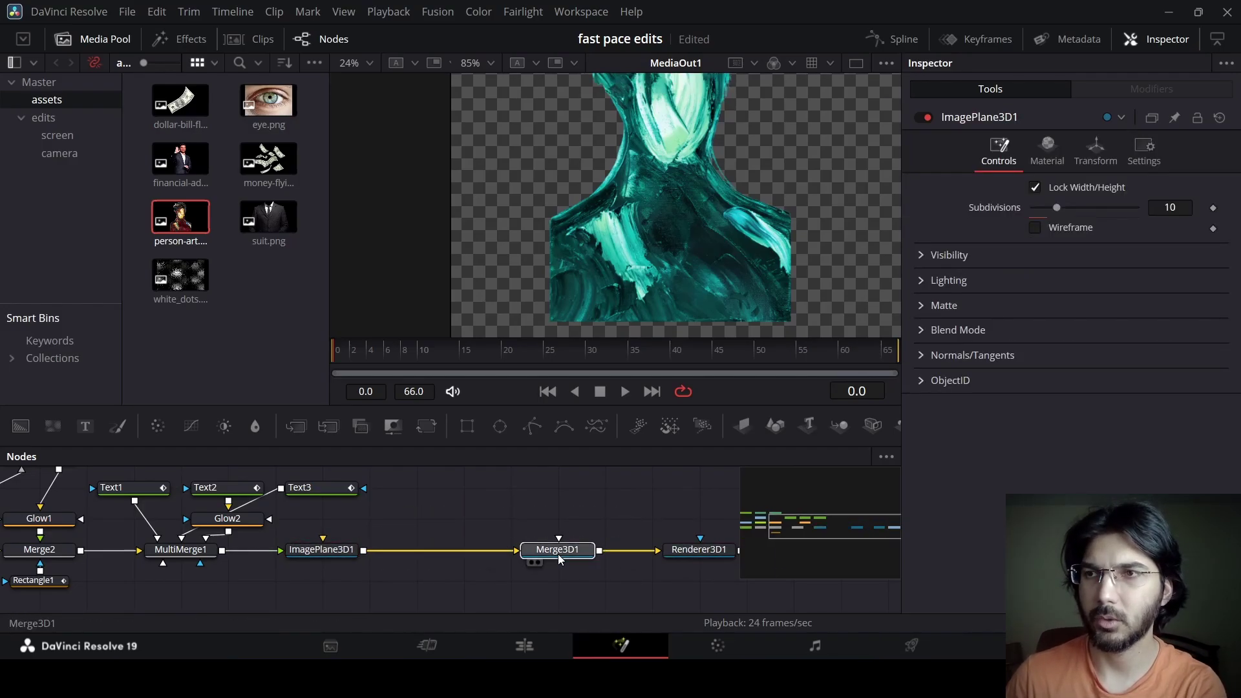
left_click_drag(557, 553, 510, 554)
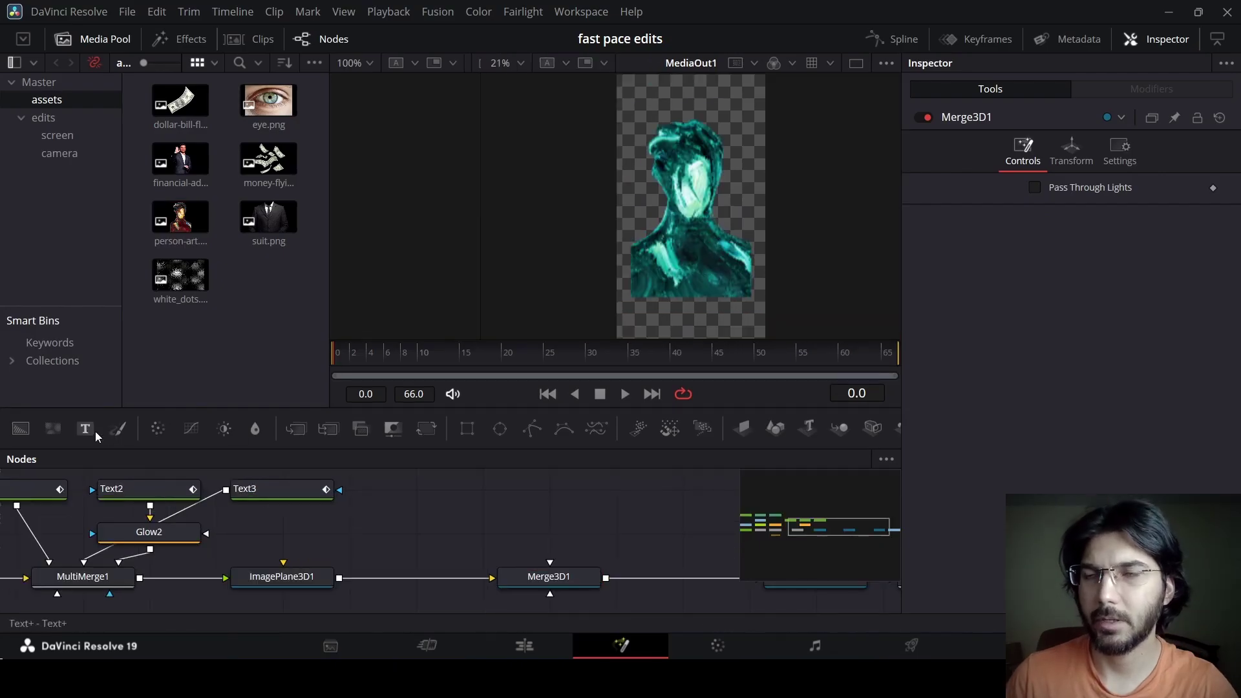
Add two Text+ nodes, Text4 and Text5, side by side above Merge3D1
left_click_drag(97, 437, 454, 499)
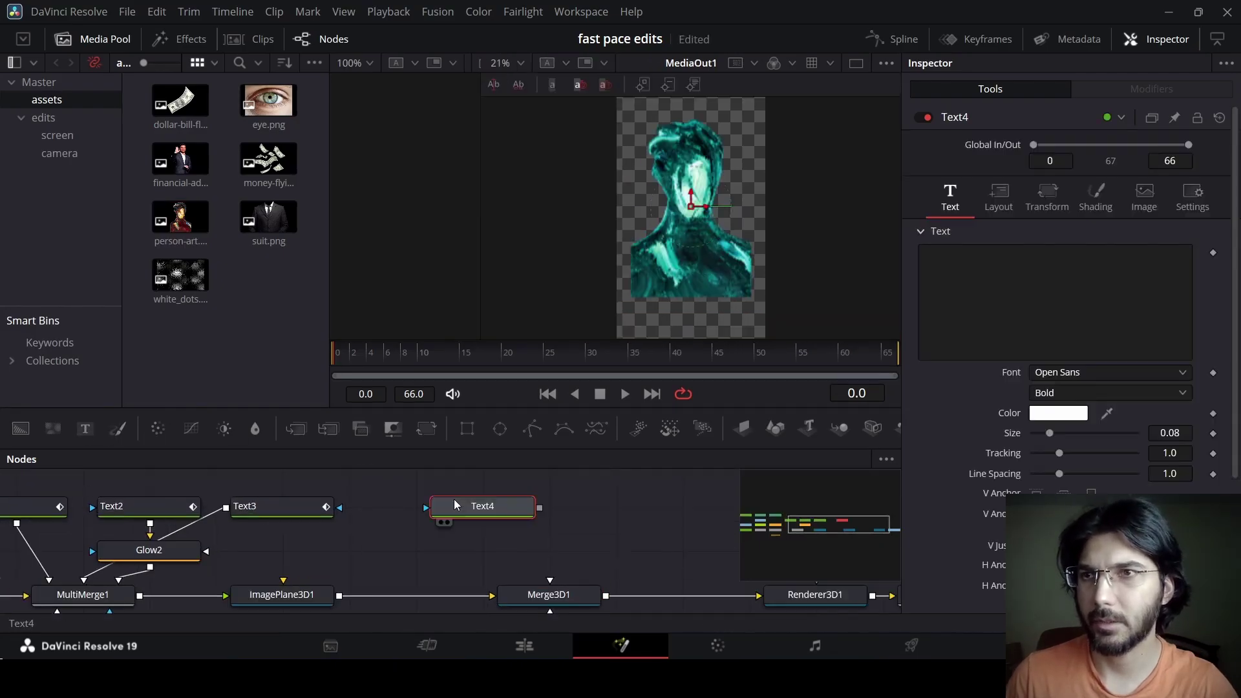
left_click(84, 429)
key("Delete")
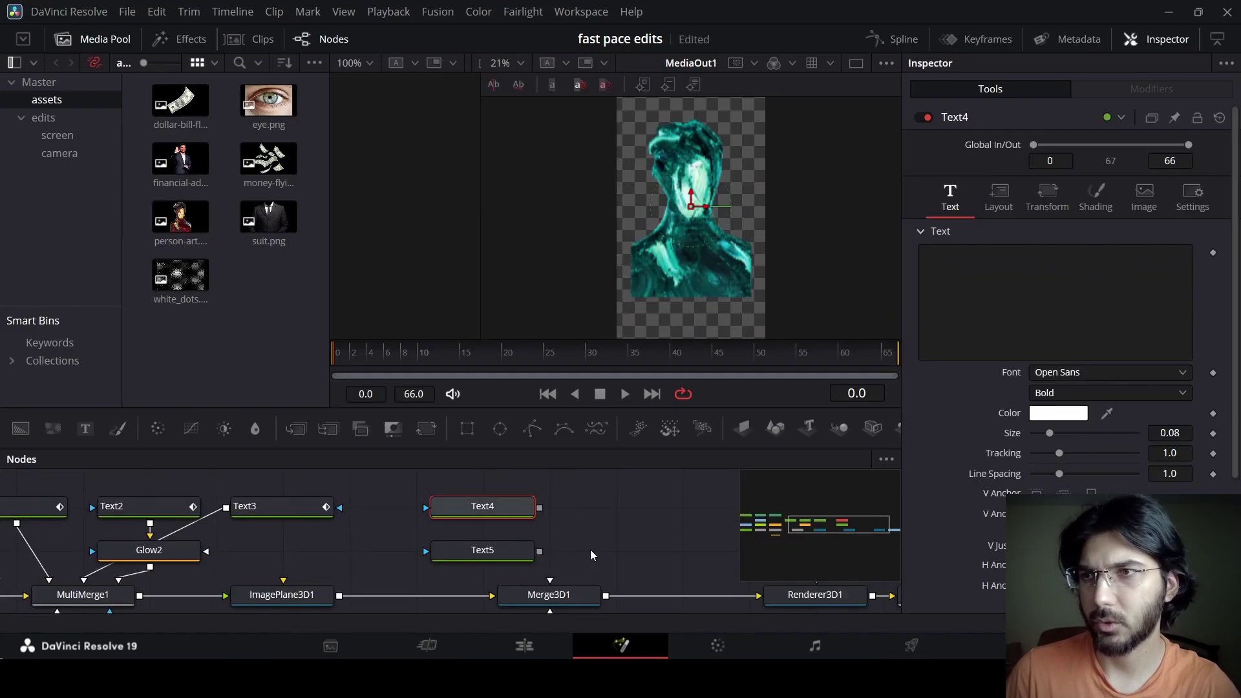
left_click_drag(507, 553, 630, 511)
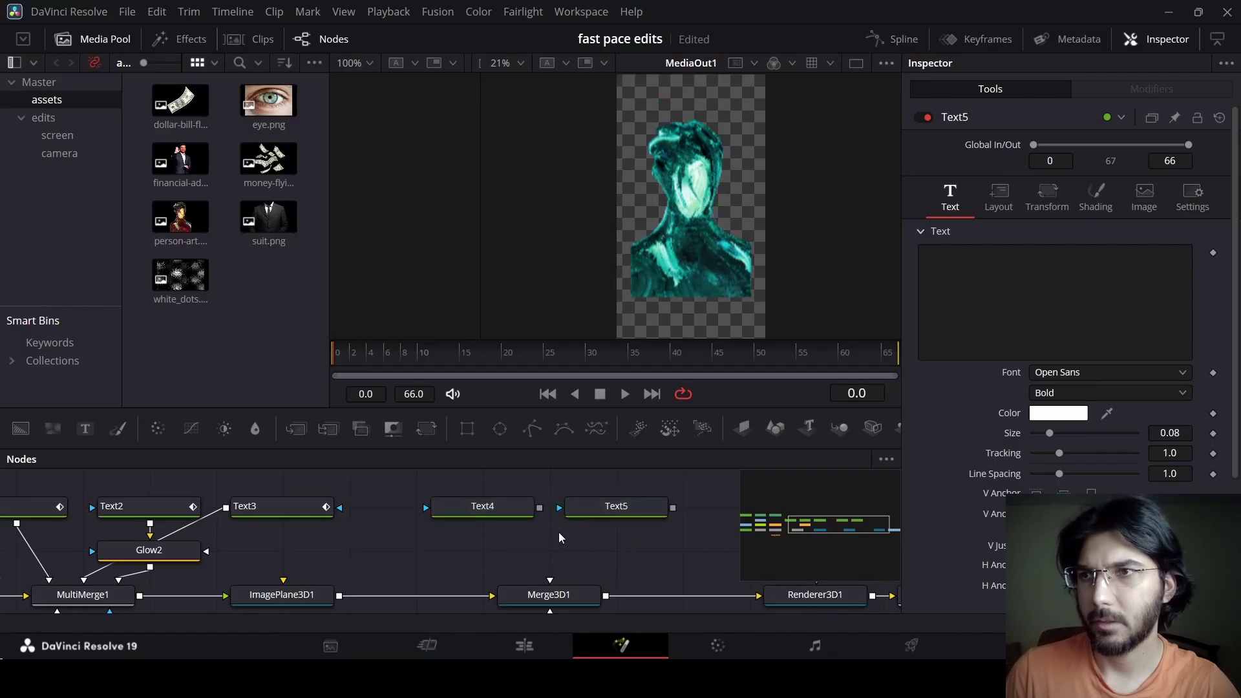
Add a Glow node to Text4 and place it directly beneath the text node
left_click(479, 512)
key("shift+space")
type("glow")
key("Return")
left_click_drag(606, 525, 478, 569)
Add a Glow node to Text5 and place it directly beneath the text node
left_click(580, 520)
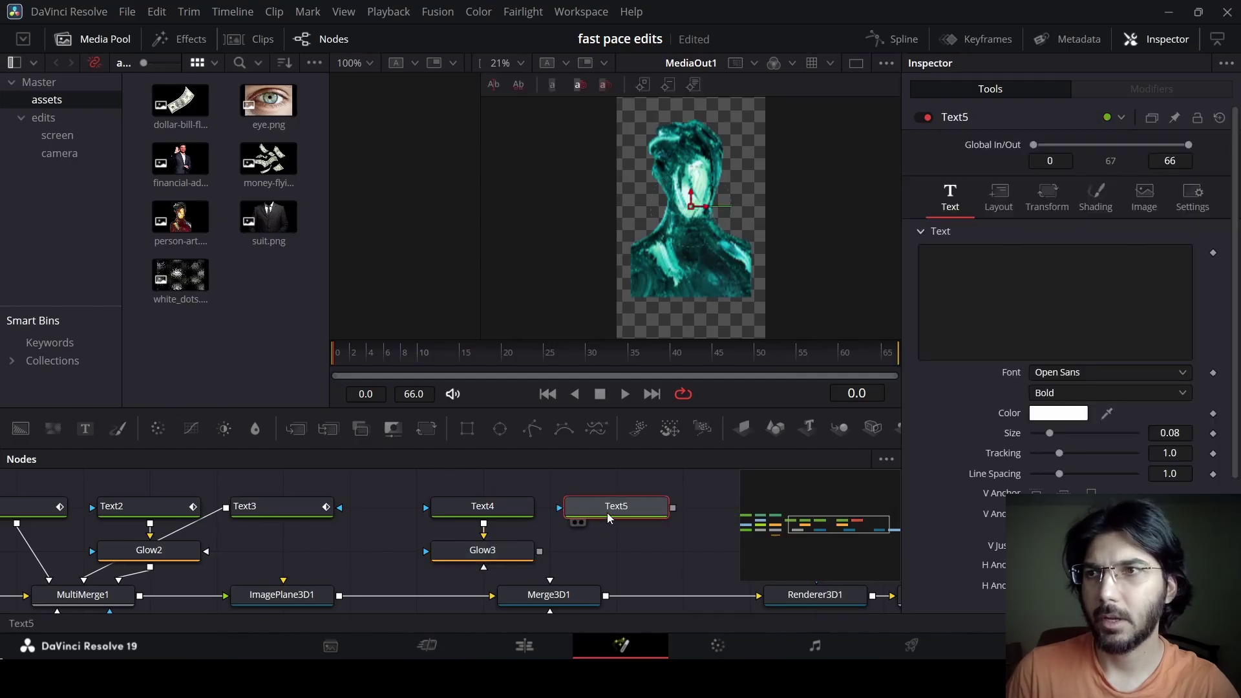
key("shift+space")
type("go")
key("BackSpace")
type("low")
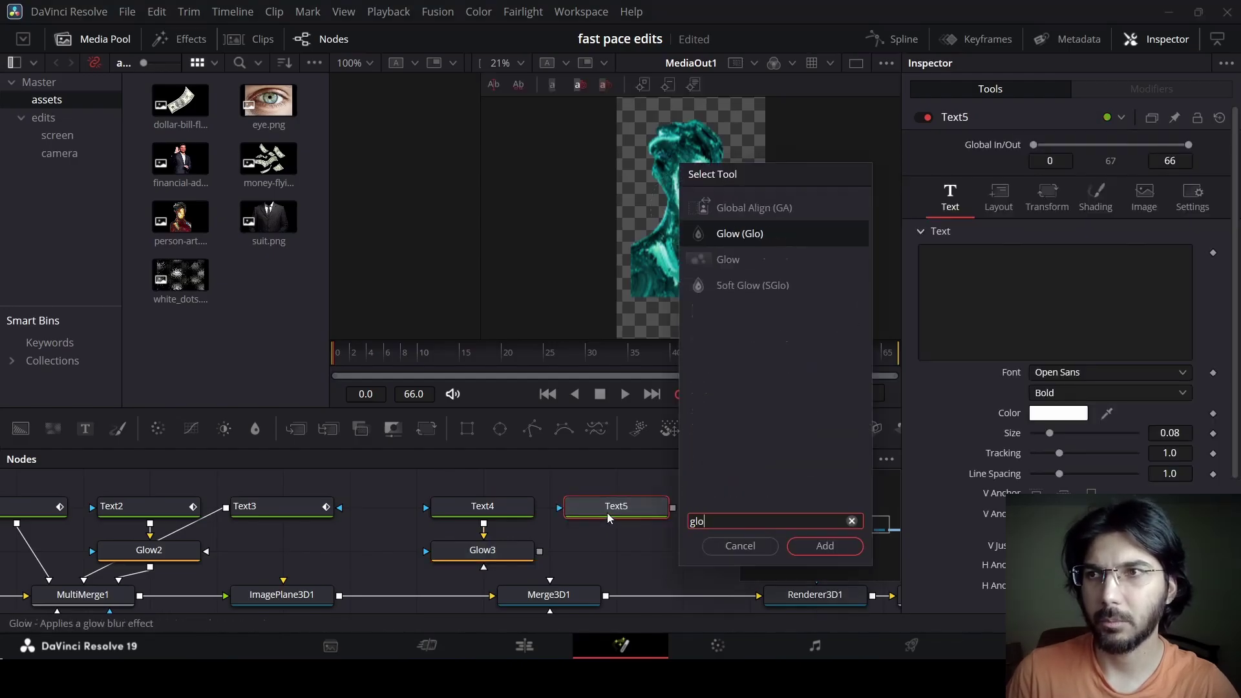
key("Return")
left_click_drag(622, 514, 489, 559)
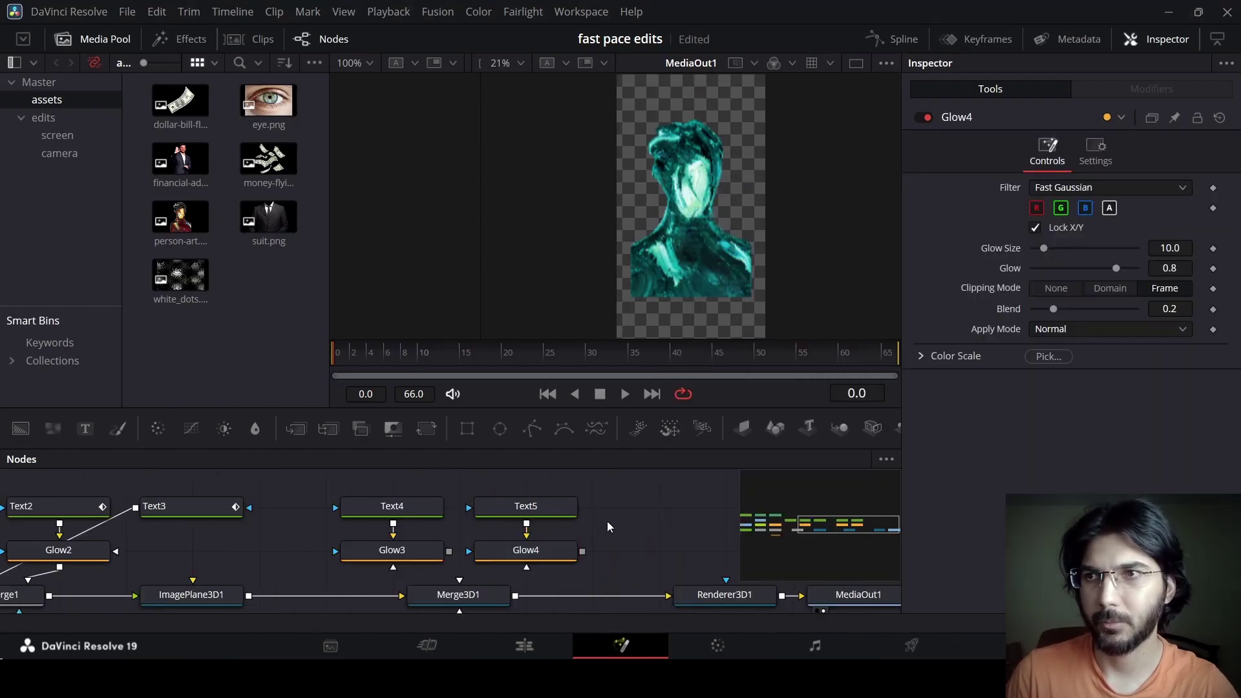
Add an Image Plane 3D node after Glow3 and another after Glow4
scroll(608, 521, "up", 2)
left_click_drag(623, 581, 416, 510)
left_click(391, 556)
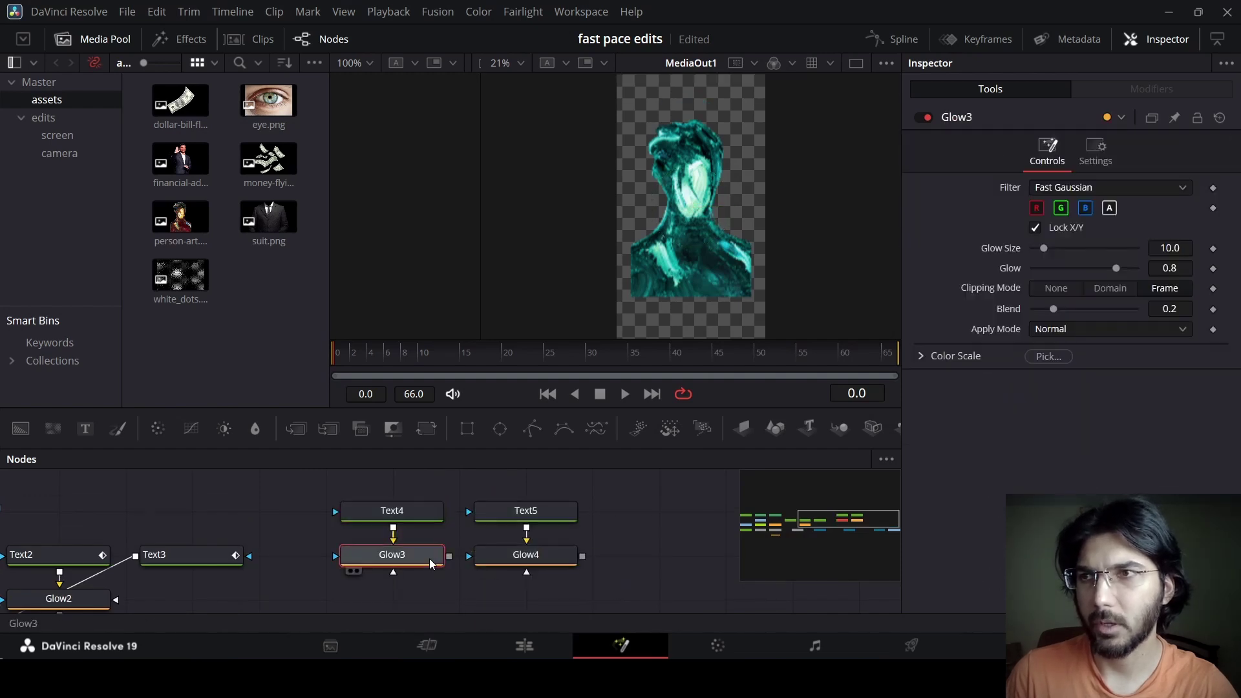
left_click(743, 429)
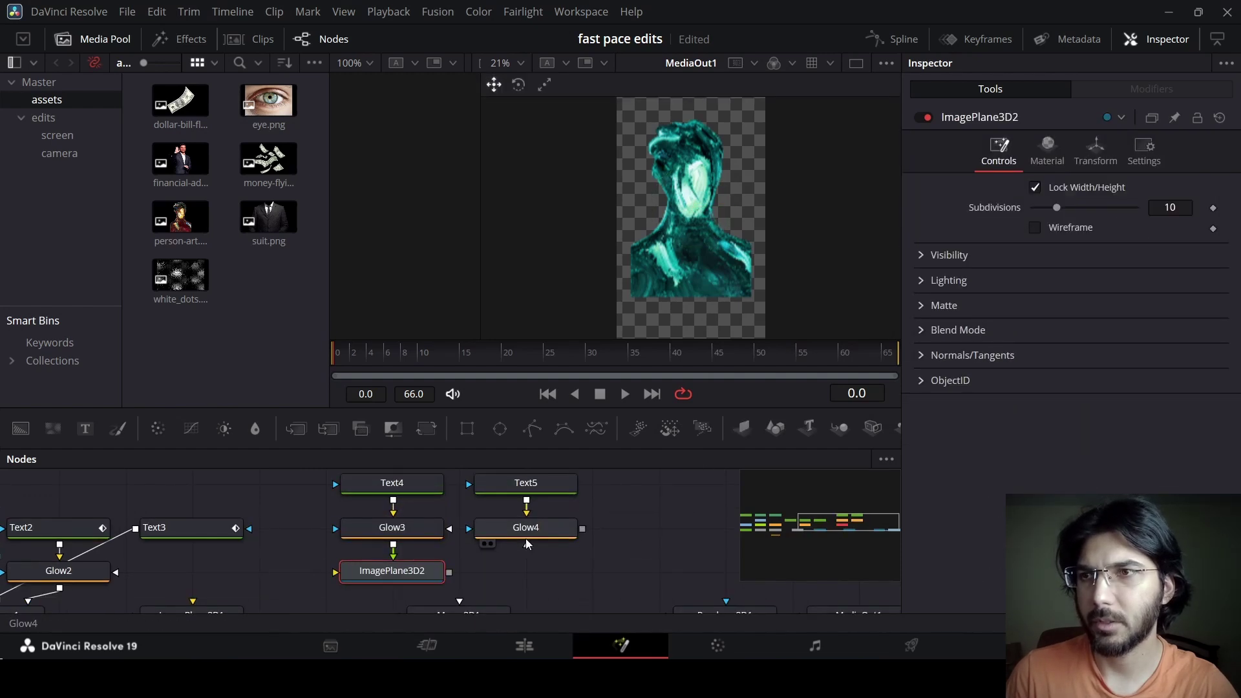
left_click(525, 535)
left_click(743, 429)
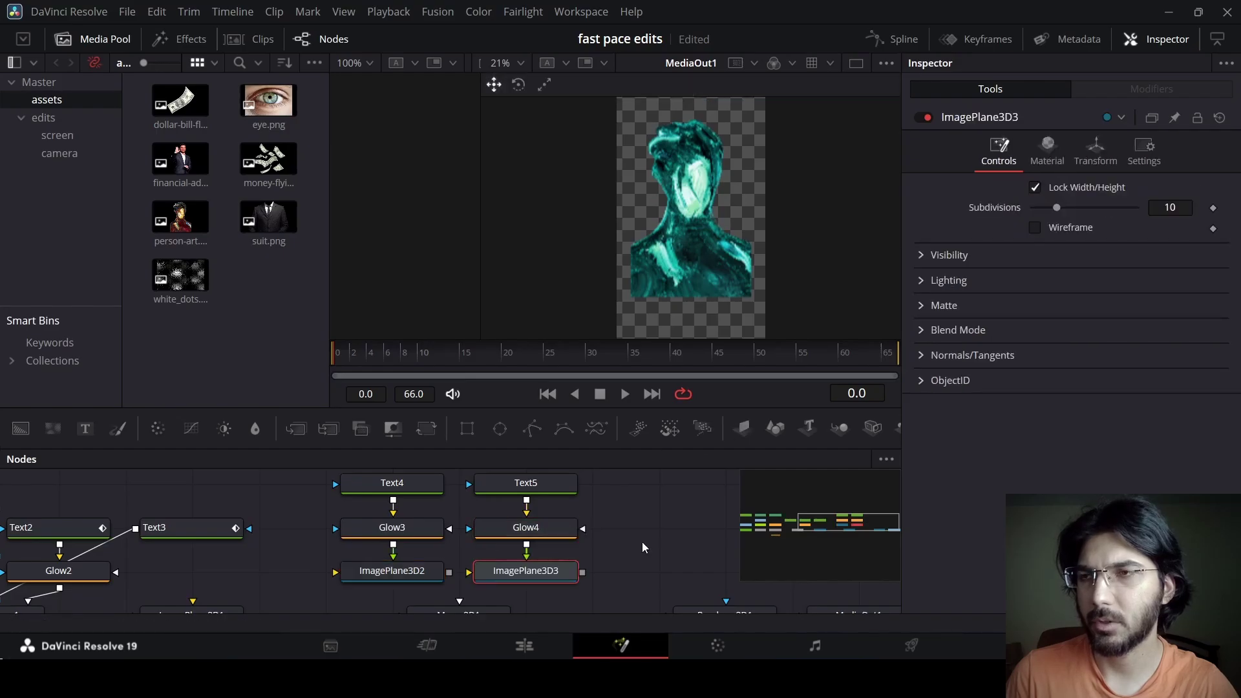
Enter "who has never traded" on two lines in Text4 and set its font to Futura-Bold
left_click(433, 489)
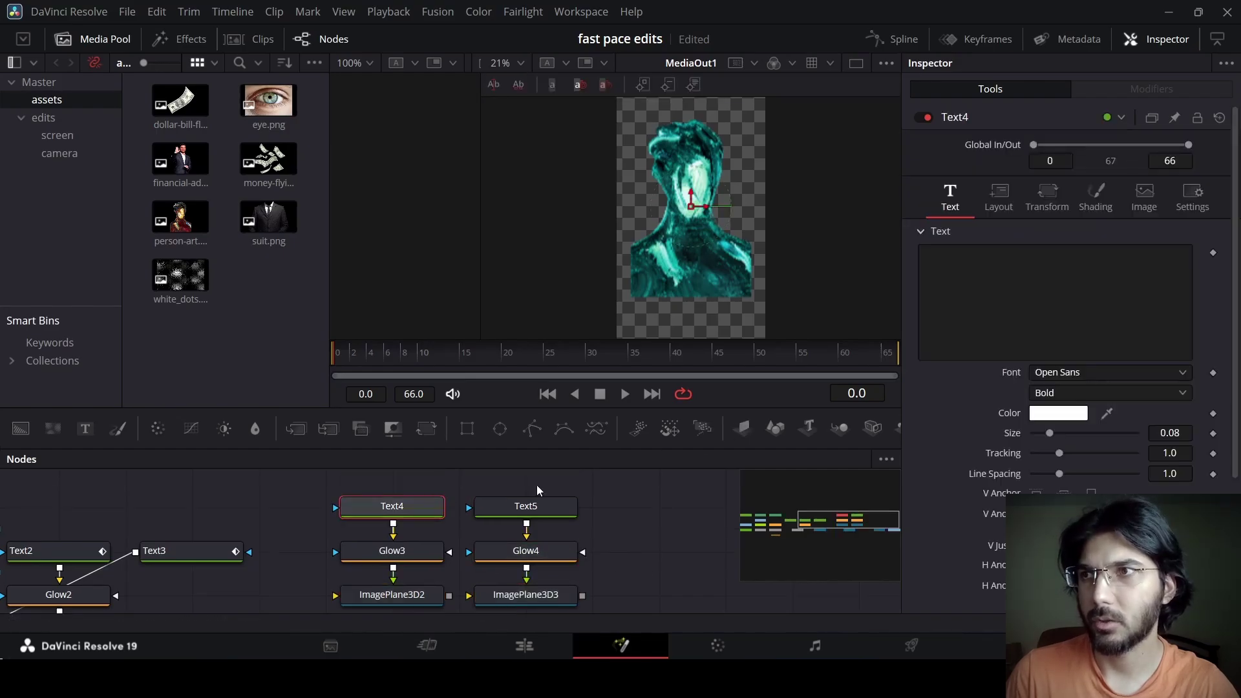
left_click(1013, 319)
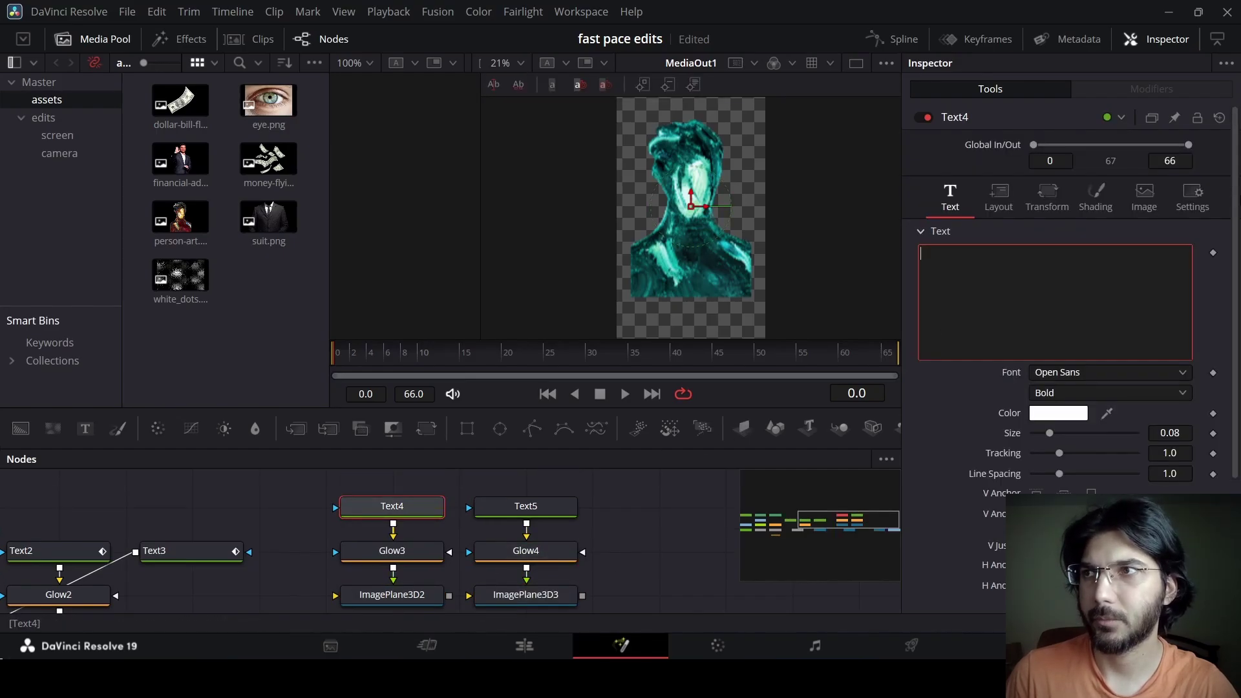
type("who has never traded")
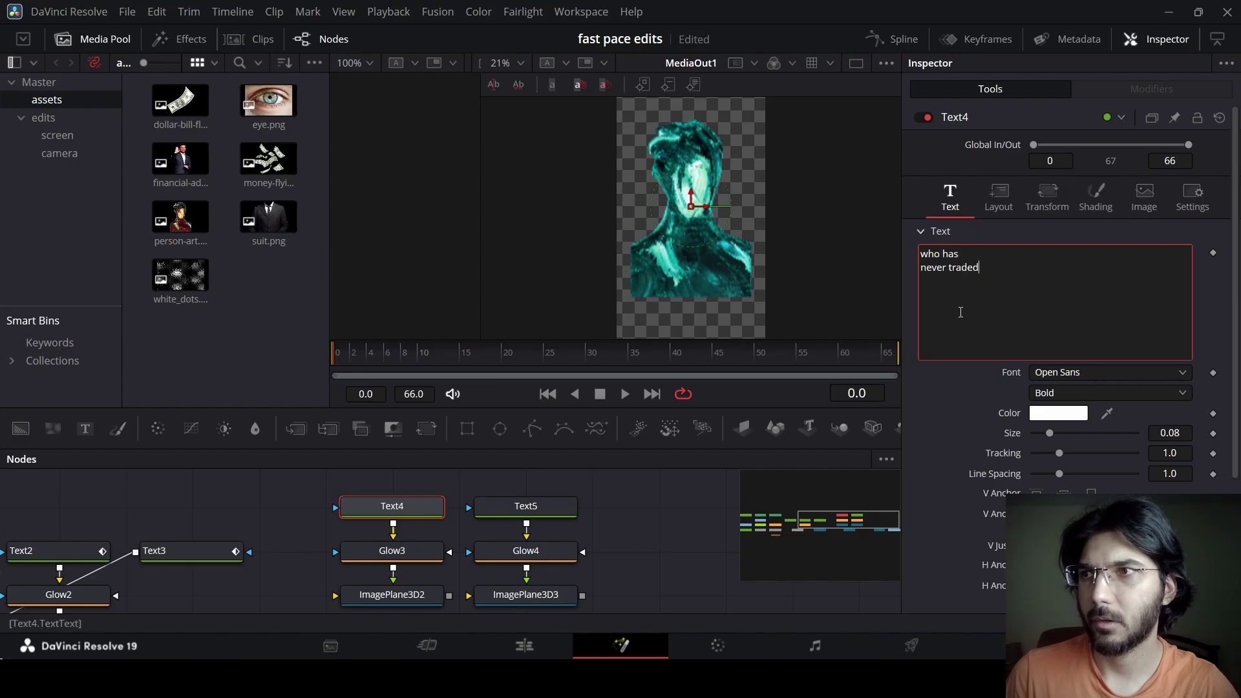
left_click(1067, 373)
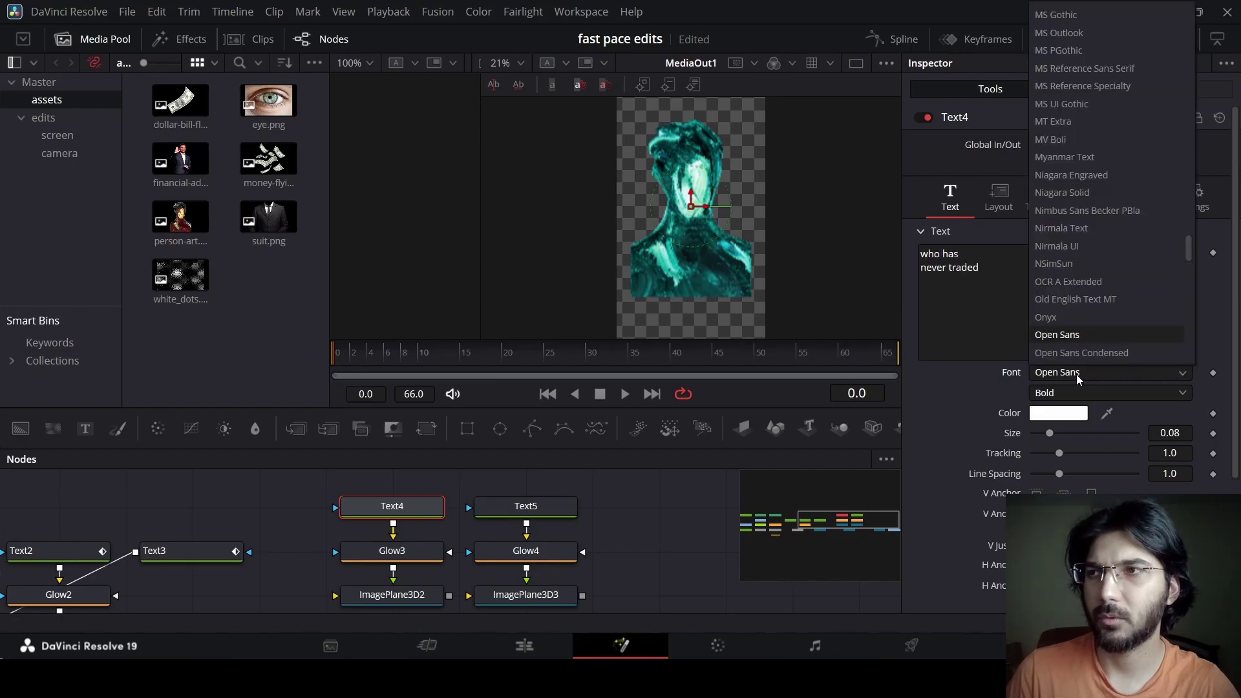
type("fut")
key("Down")
key("Down")
key("Down")
key("Down")
key("Down")
key("Down")
key("Down")
key("Down")
key("Down")
key("Down")
key("Up")
key("Return")
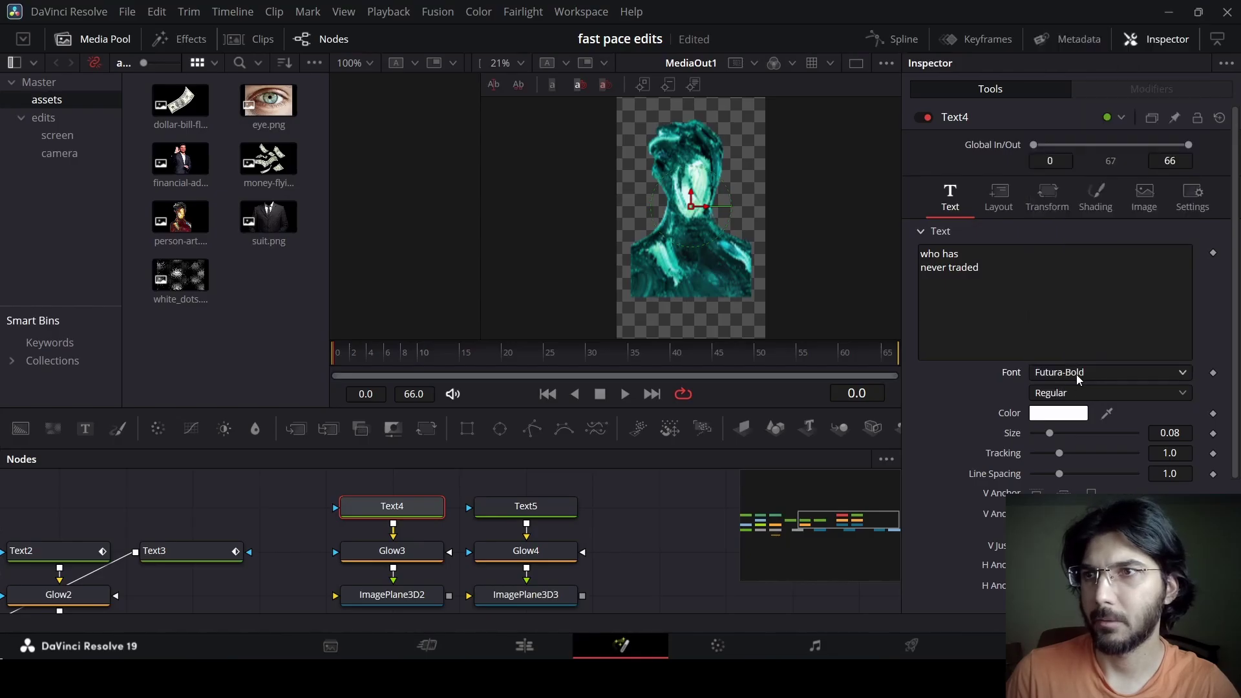
Set Text4's size to 0.05 and its line spacing to 0.7
key("BackSpace")
type("5")
key("Tab")
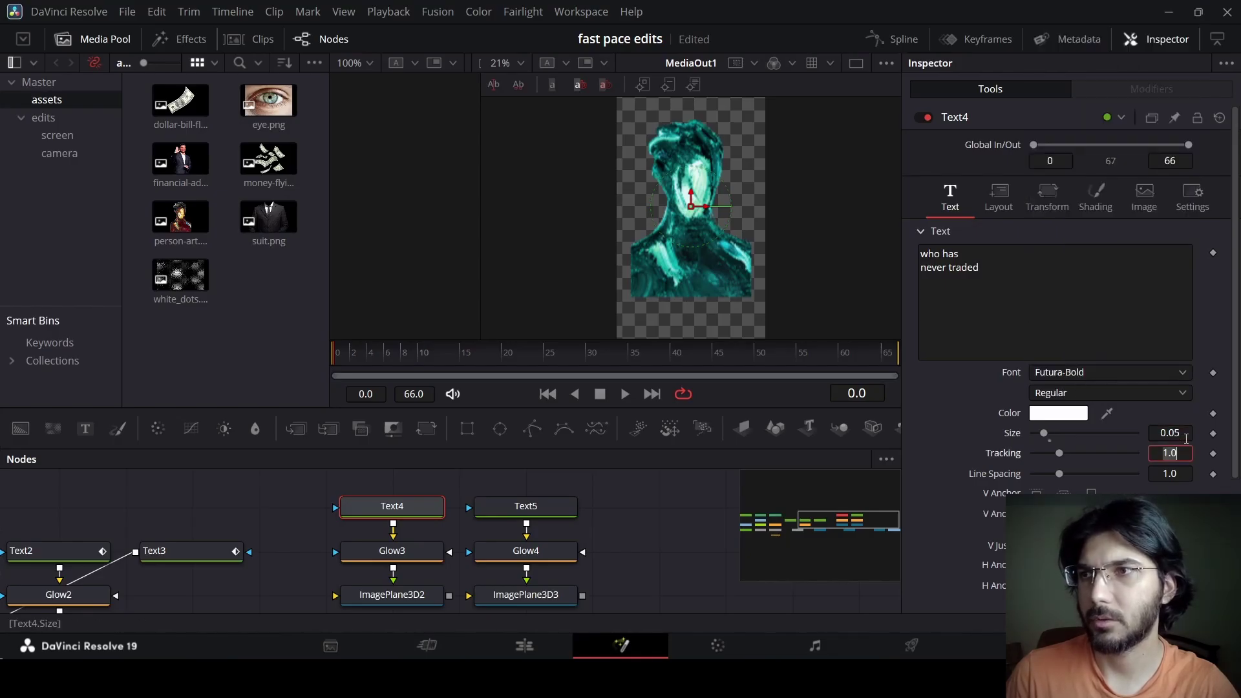
left_click(1188, 473)
type("0.7")
key("Return")
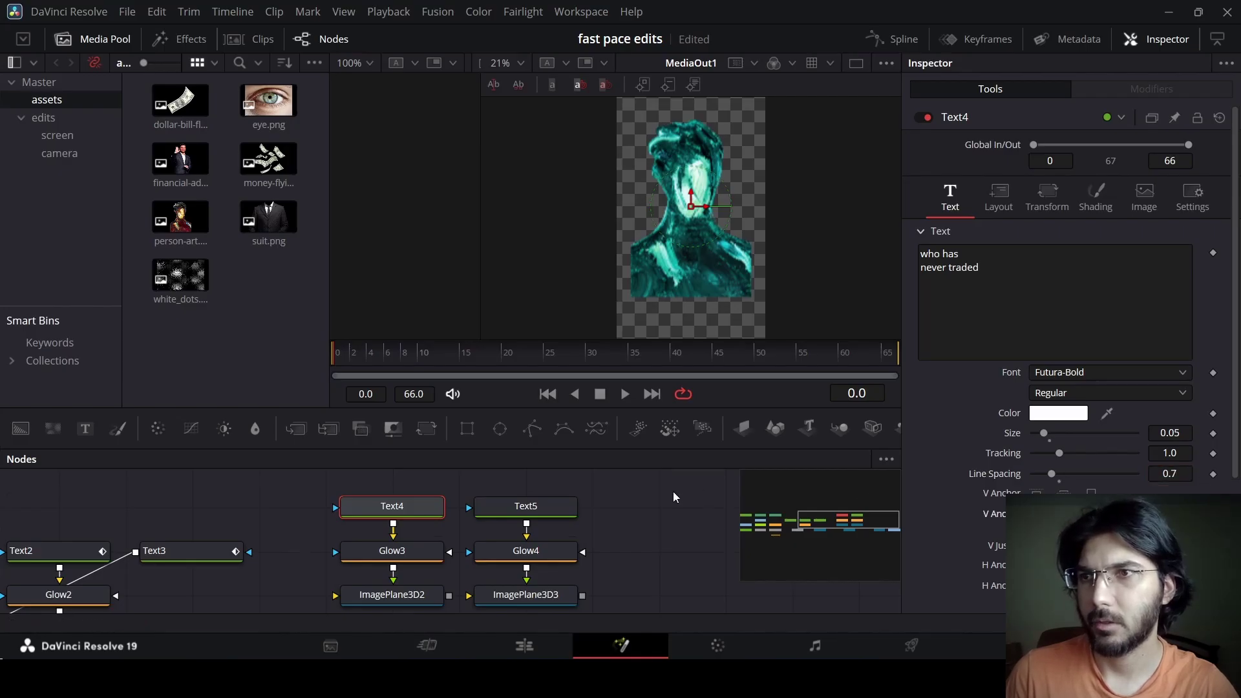
Connect ImagePlane3D2 to Merge3D1 and set the plane's translation to Y -0.043 and Z 1.74
scroll(673, 492, "down", 1)
left_click_drag(449, 547, 458, 577)
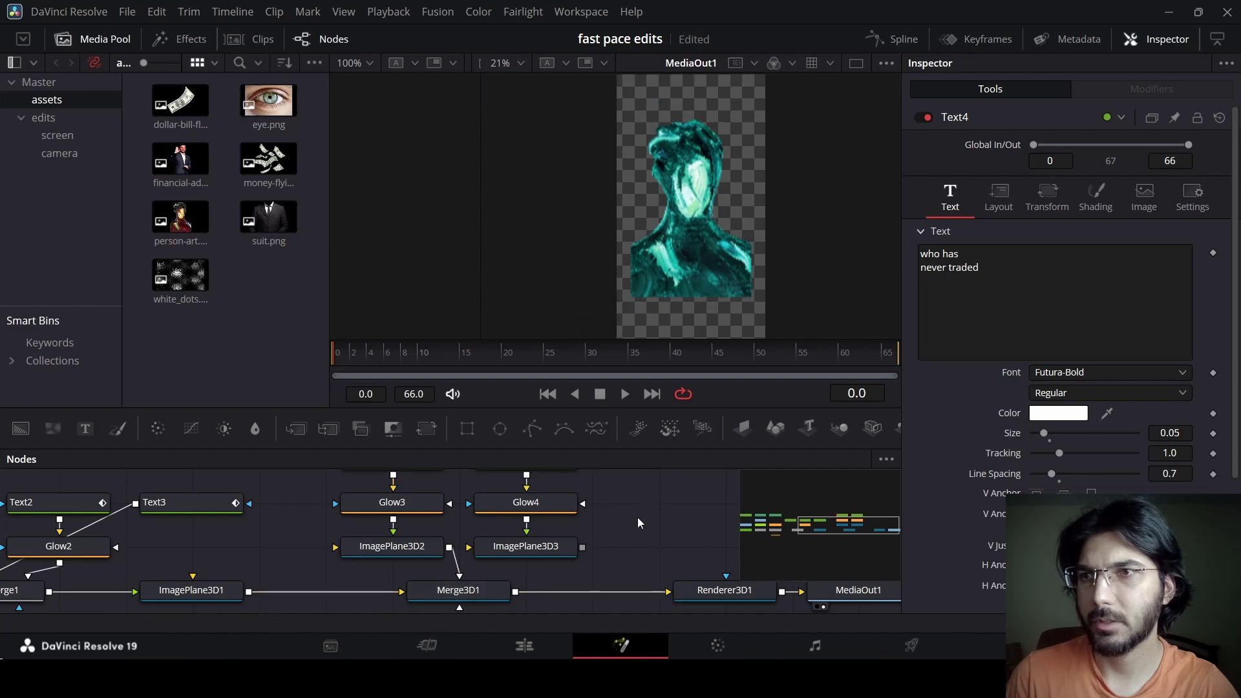
left_click(411, 548)
left_click(1090, 163)
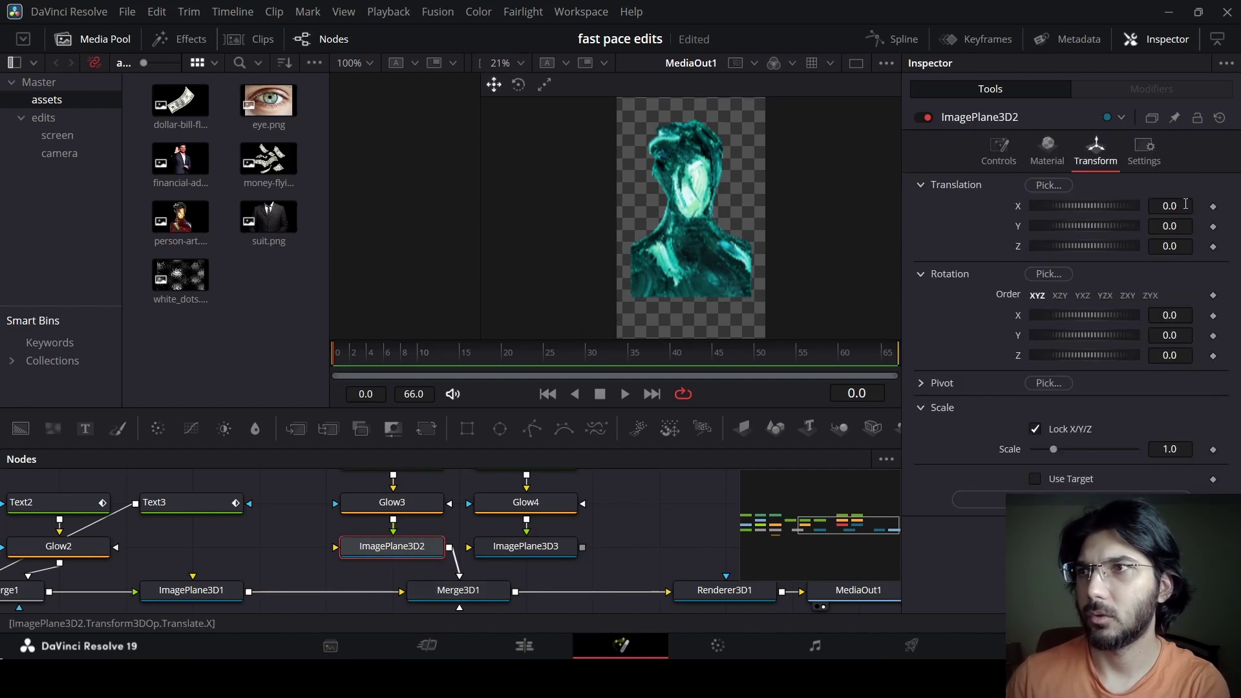
left_click(1188, 228)
type("-")
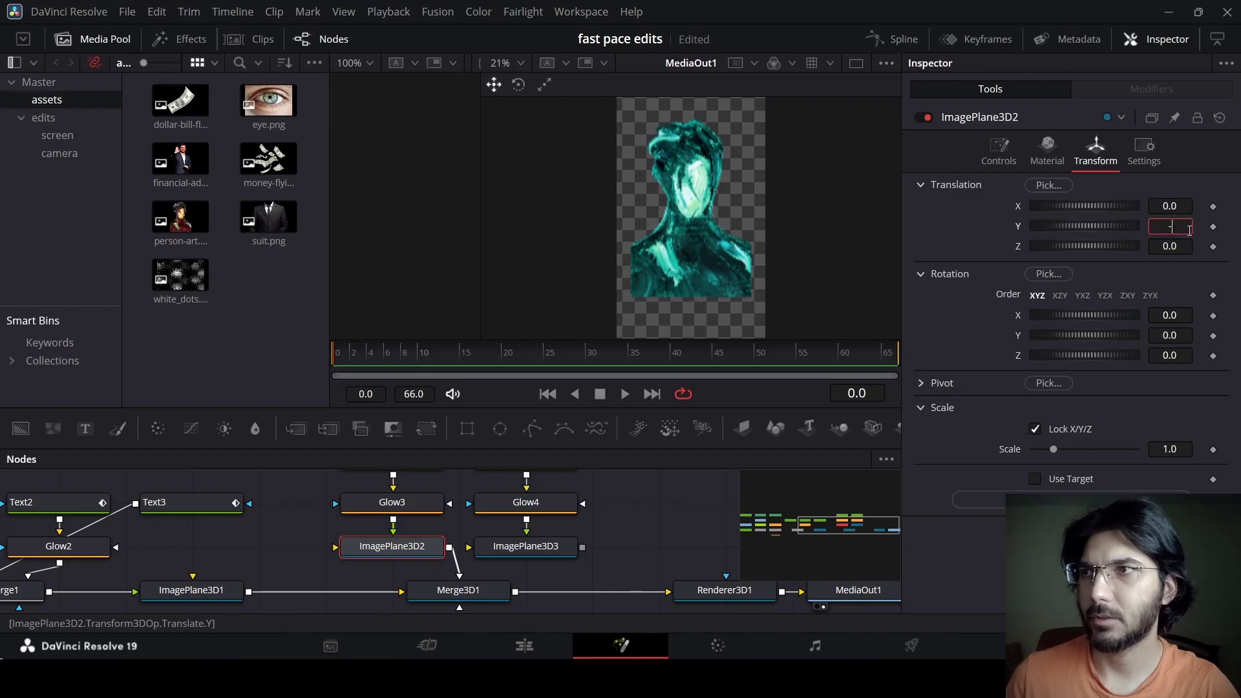
type("0.0")
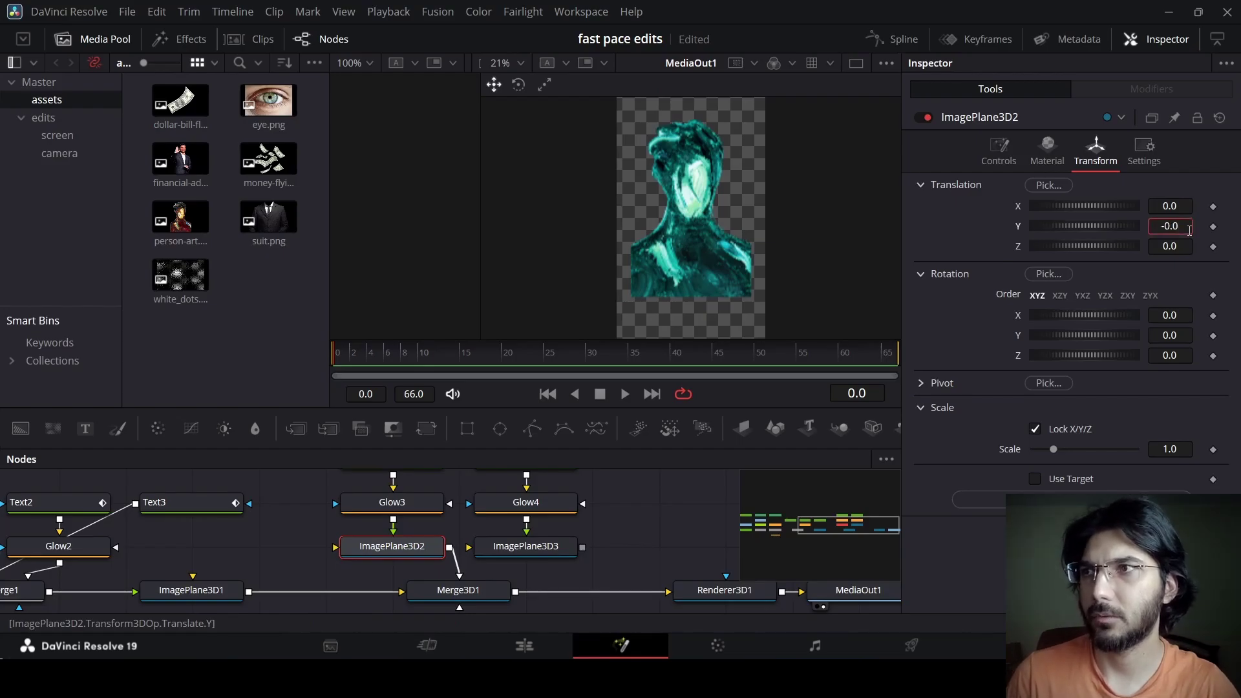
type("43")
key("Tab")
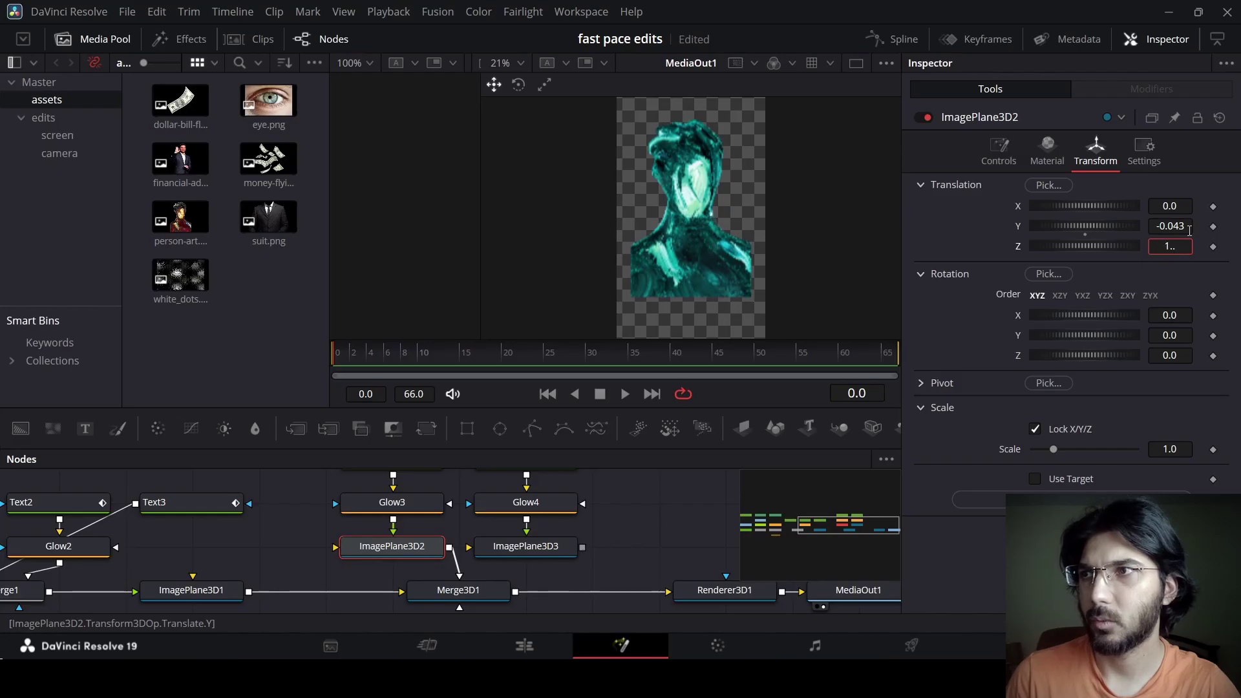
type("1.74")
key("Tab")
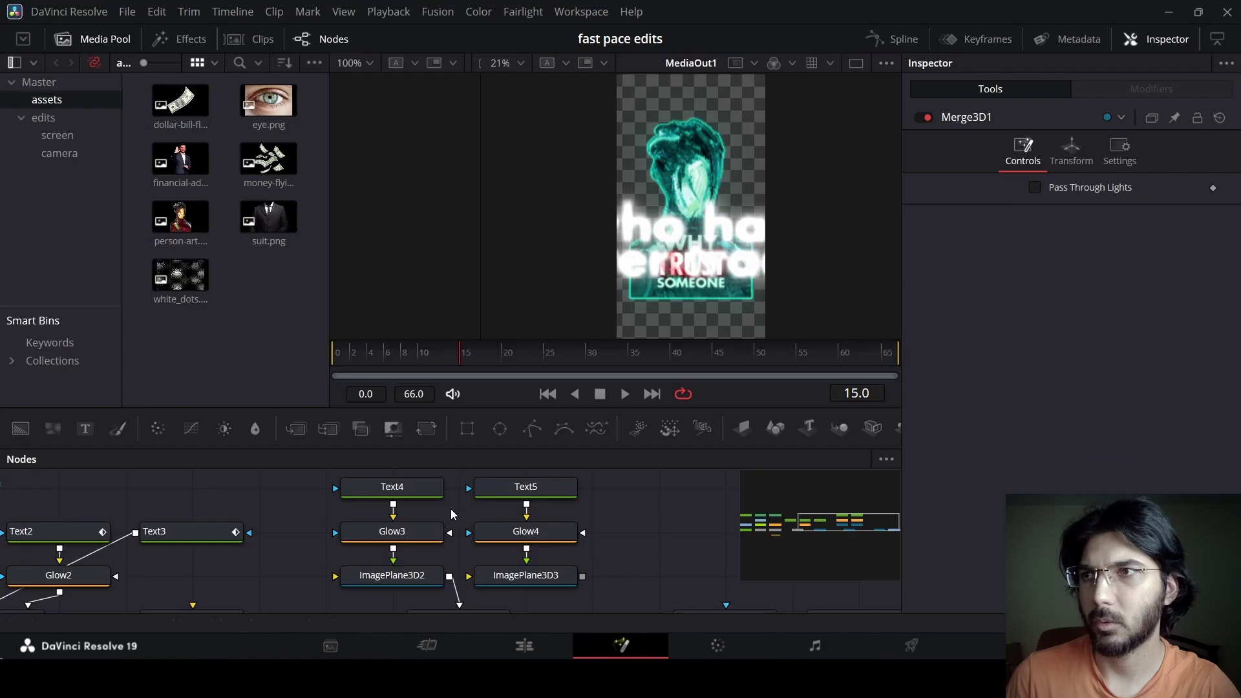
Apply a Follower modifier to Text4's text and set the delay between characters to 0.3
left_click(427, 489)
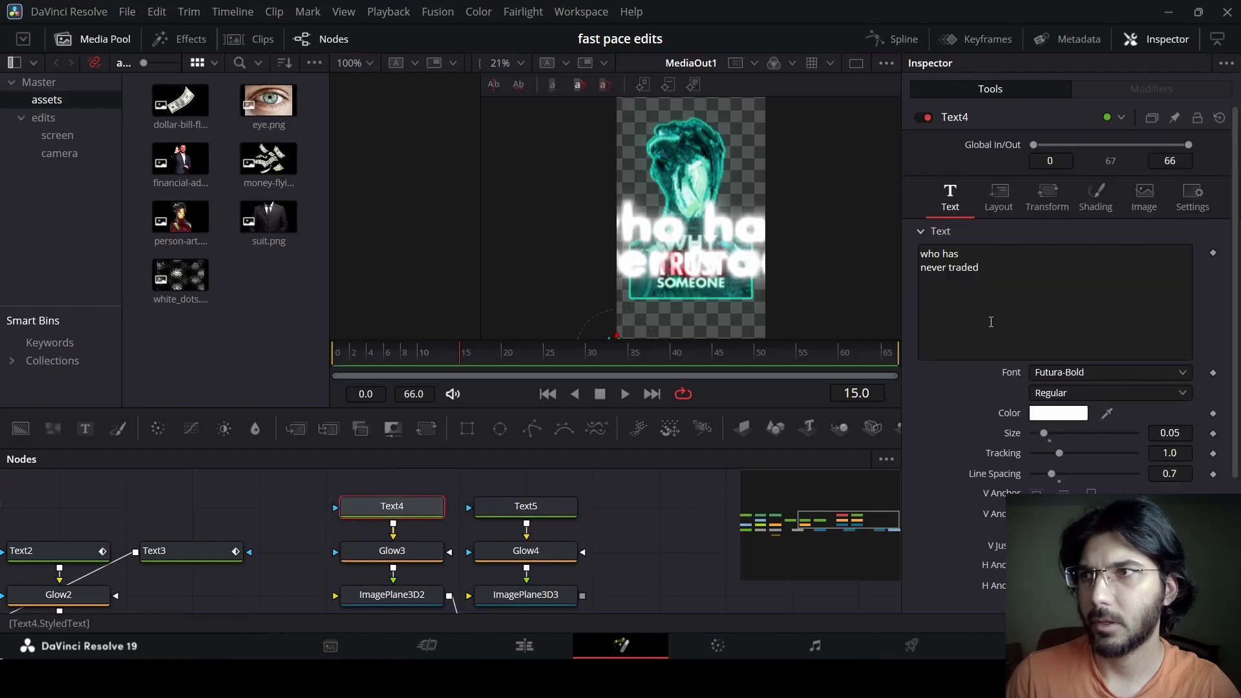
right_click(1011, 311)
left_click(1063, 414)
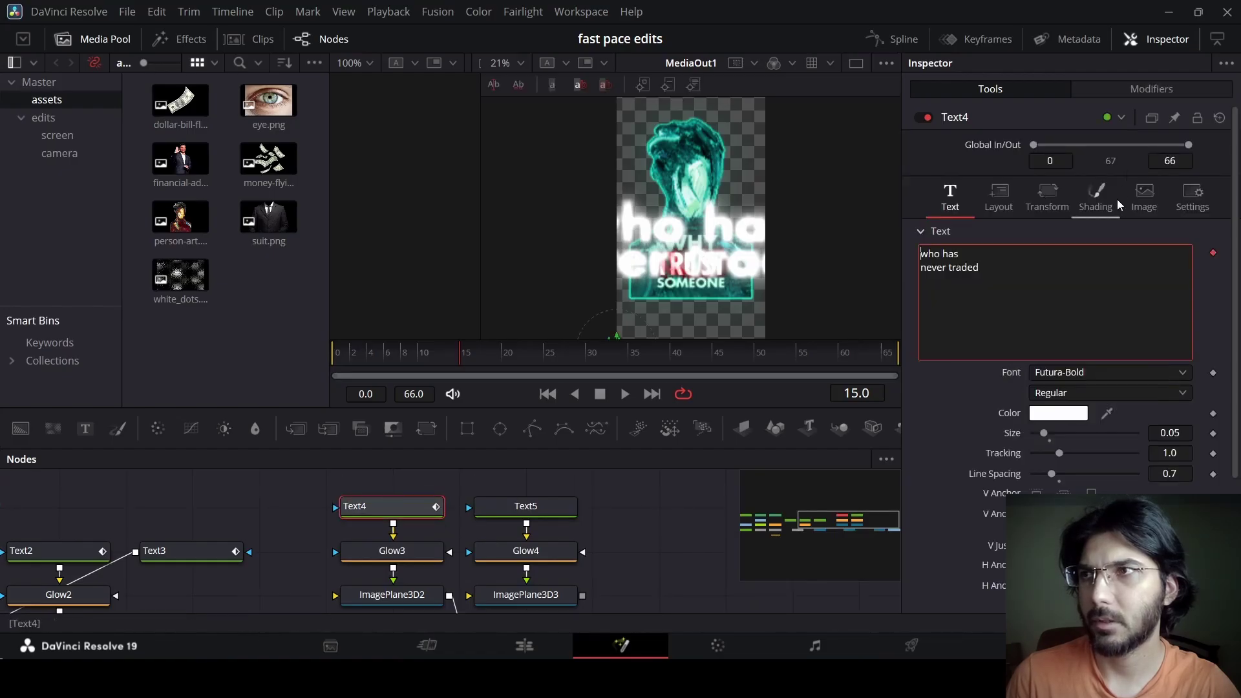
left_click(1150, 92)
left_click(1176, 248)
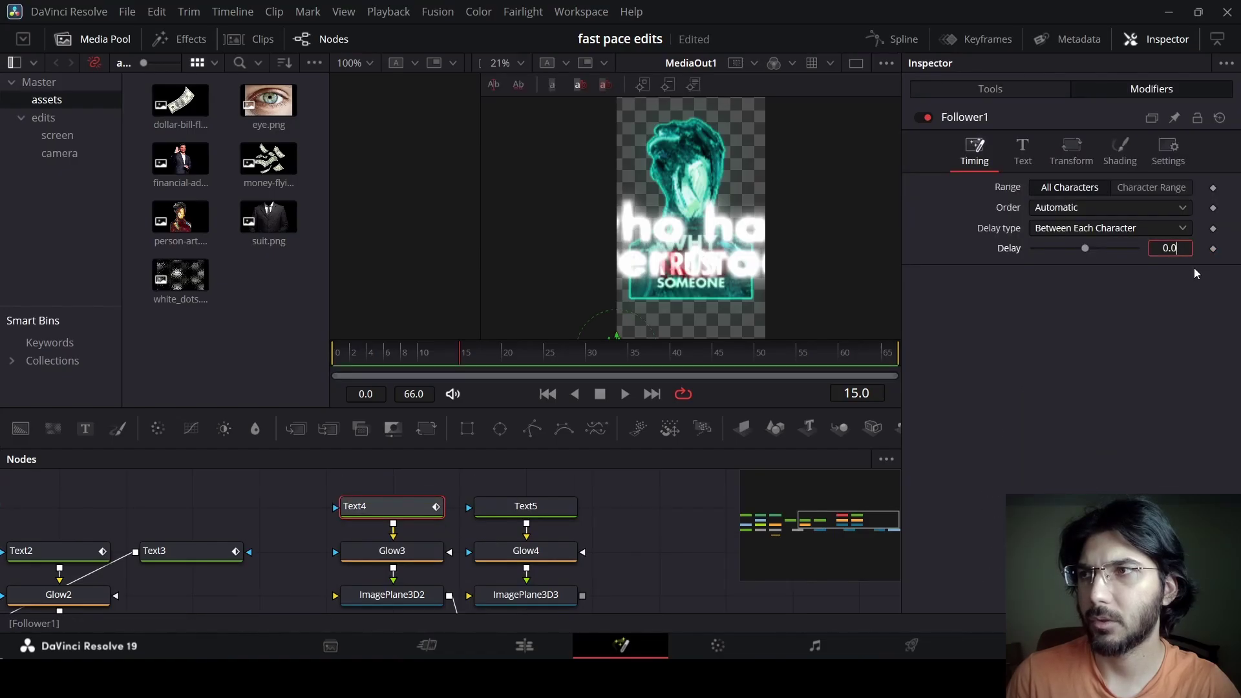
key("BackSpace")
type("3")
key("Return")
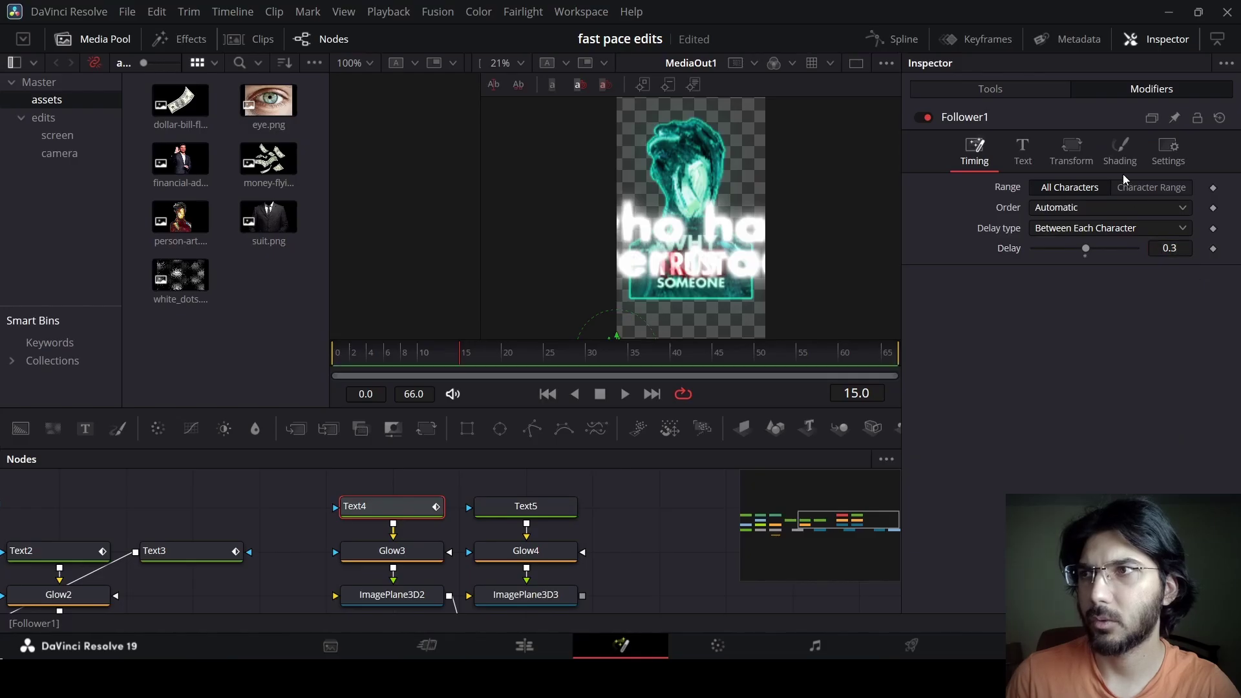
Keyframe the Follower's shading opacity at 1.0 on frame 30 and 0.0 on frame 20, and play back the fade
left_click(1122, 161)
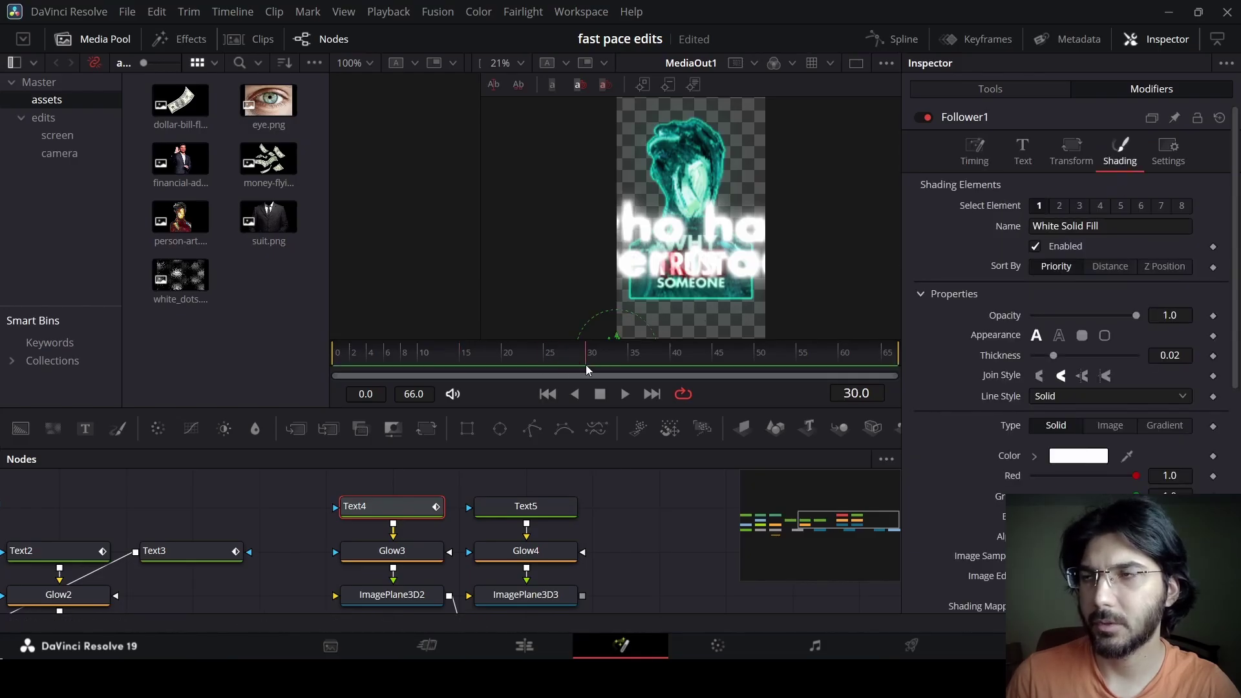
left_click(1214, 316)
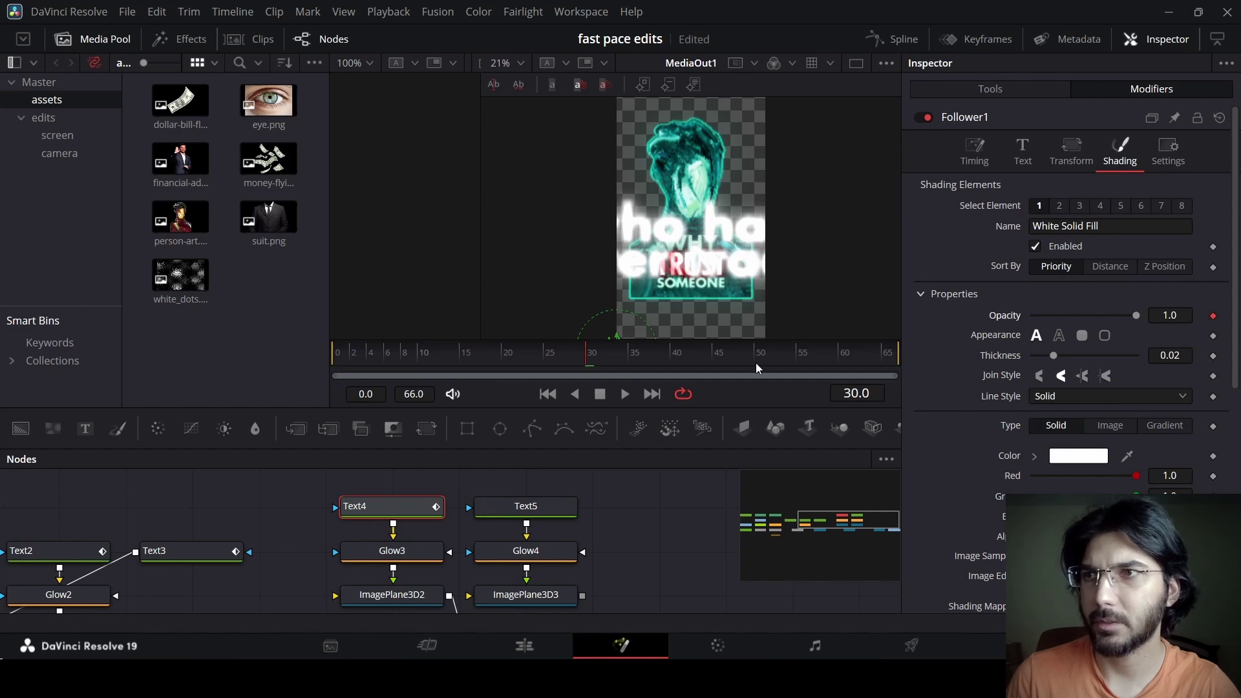
left_click_drag(534, 365, 502, 366)
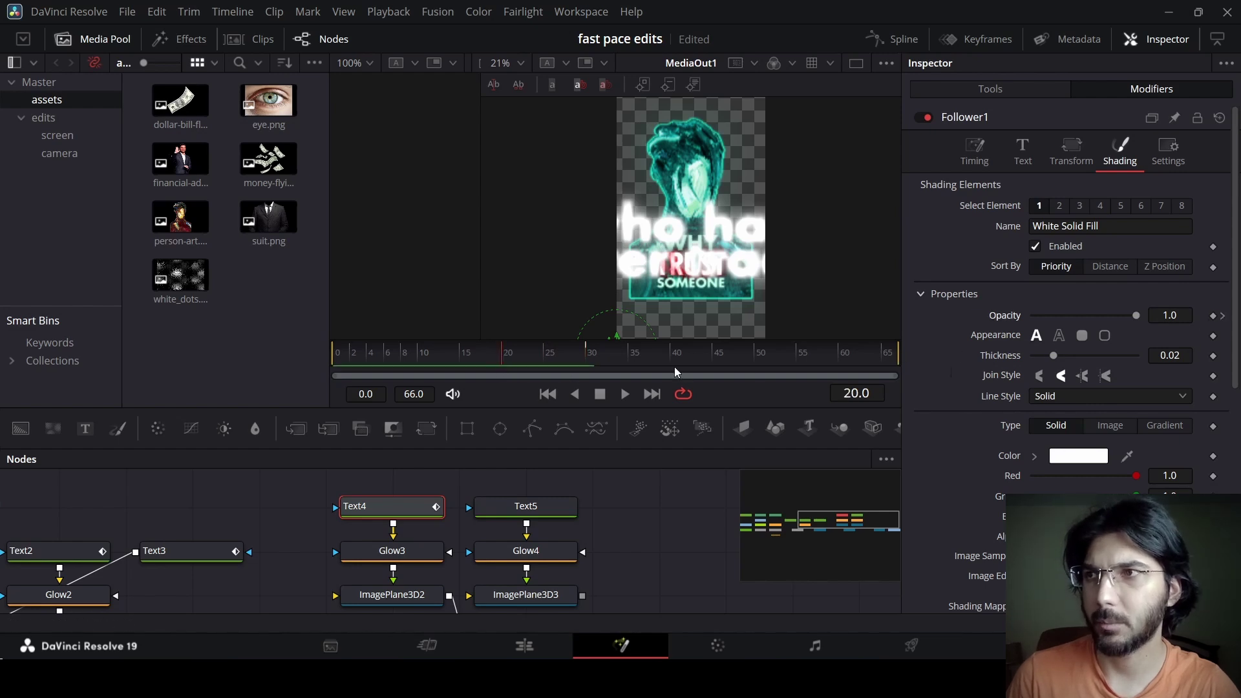
left_click_drag(1137, 314, 1022, 324)
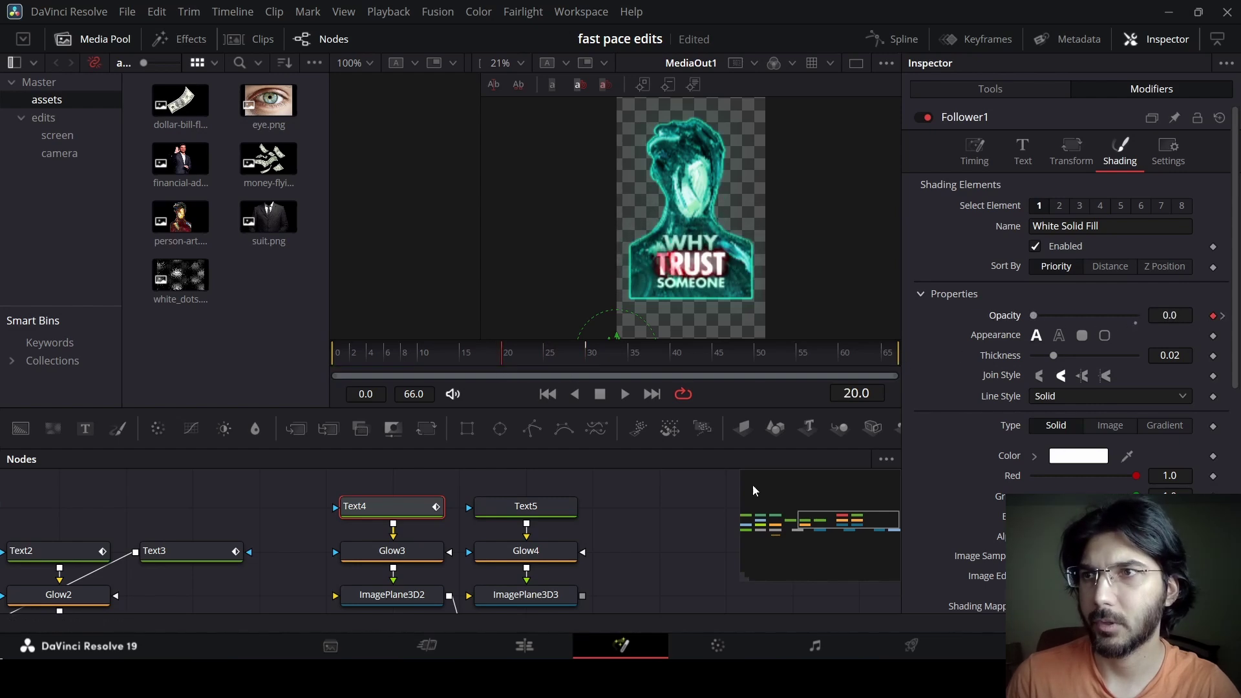
left_click(694, 505)
key("space")
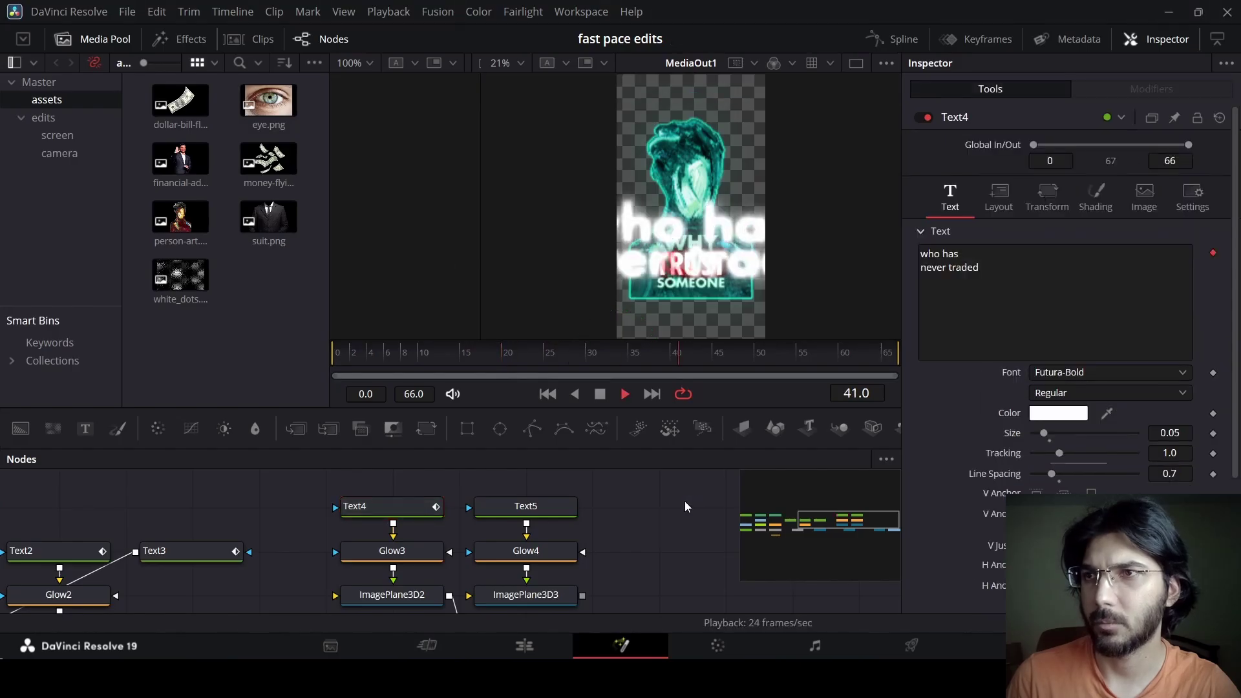
Insert a Transform 3D node between Merge3D1 and Renderer3D1
key("shift+space")
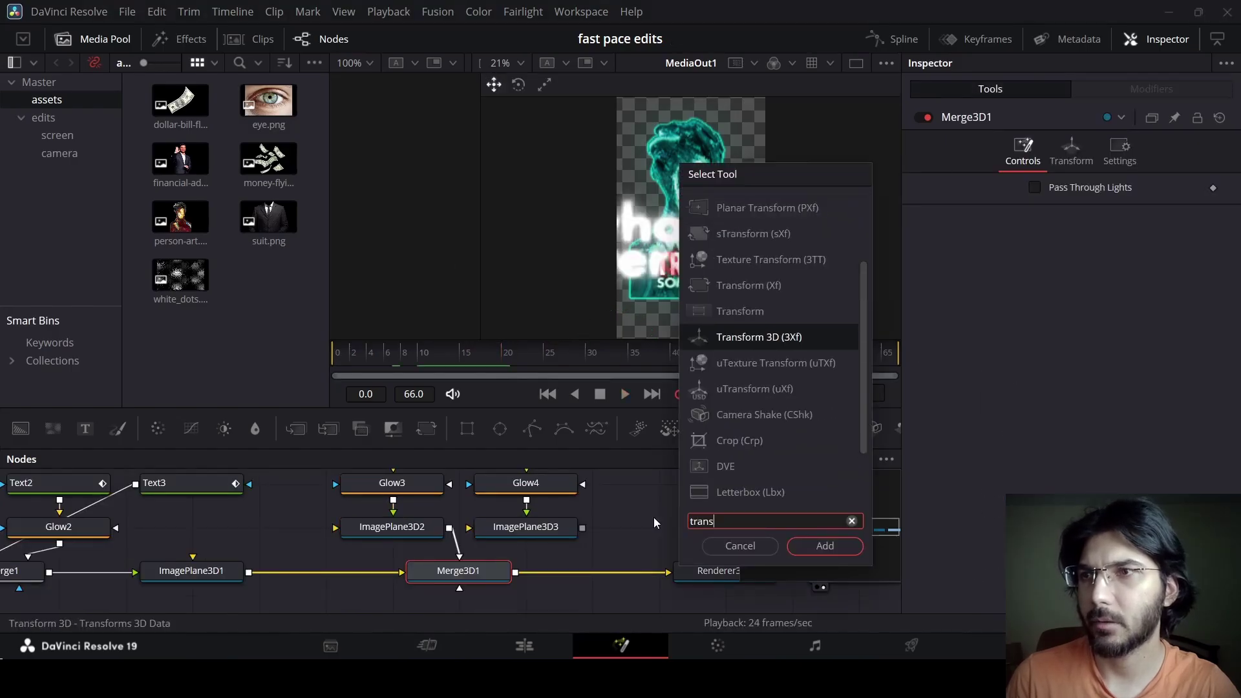
key("Return")
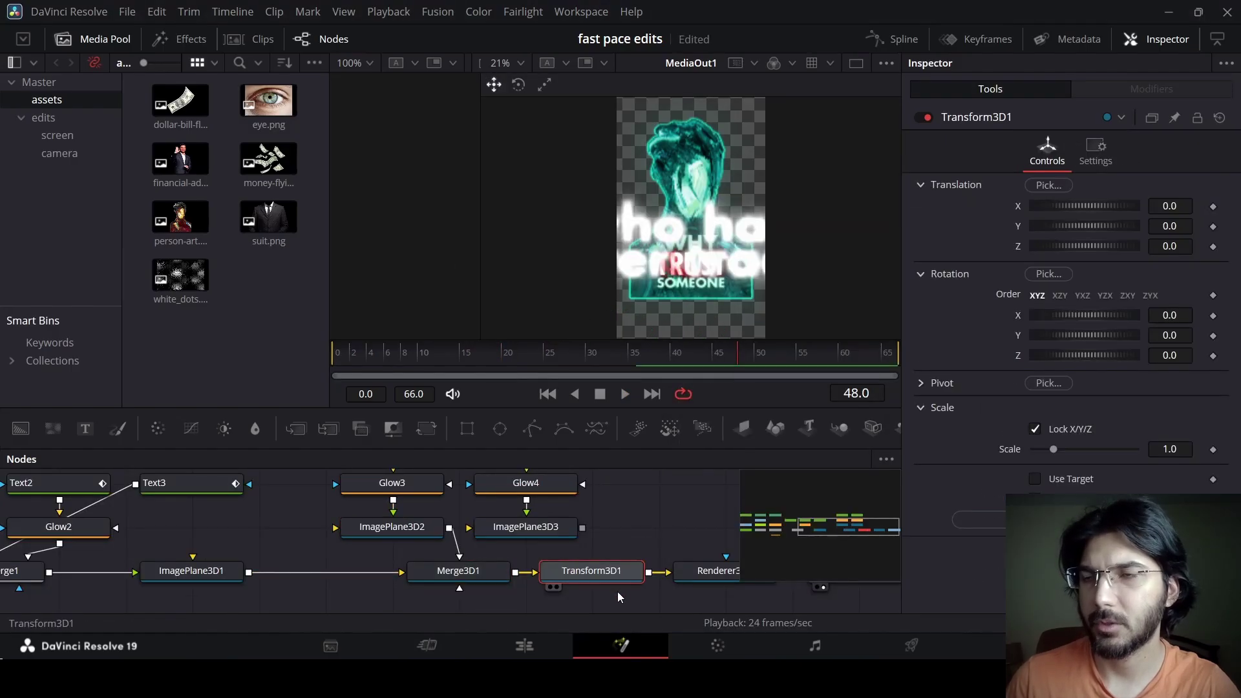
scroll(640, 539, "up", 2)
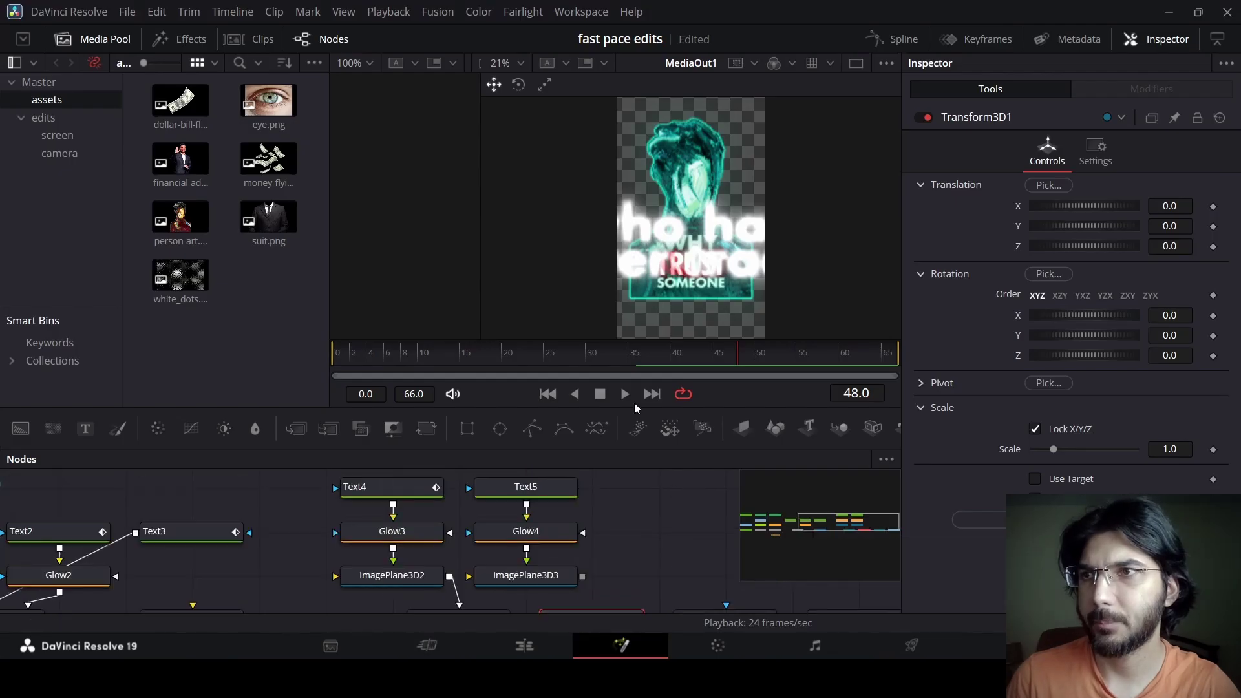
Keyframe Transform3D1's Z translation and Z rotation at 0.0 on frame 15
left_click(463, 371)
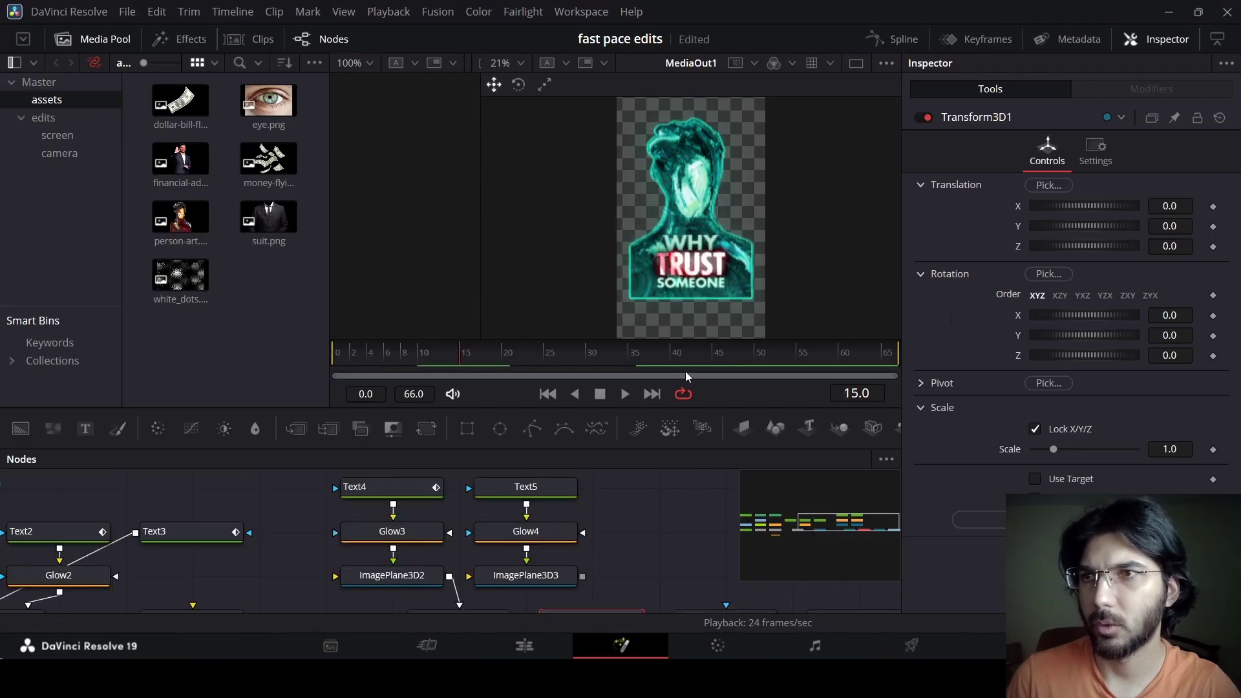
left_click(1213, 247)
left_click(1214, 356)
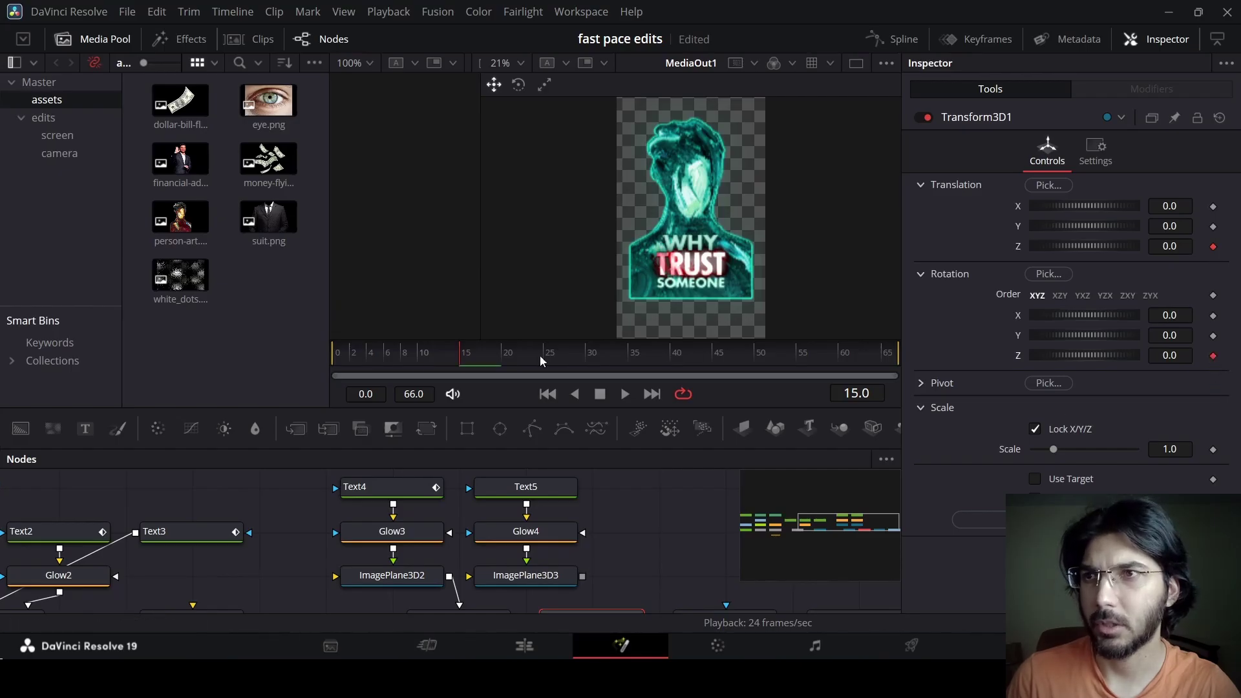
On frame 0, set Transform3D1's Z translation to -0.5 and its Z rotation to 20
left_click_drag(413, 358, 315, 358)
left_click(1190, 247)
type("-0.5")
key("Tab")
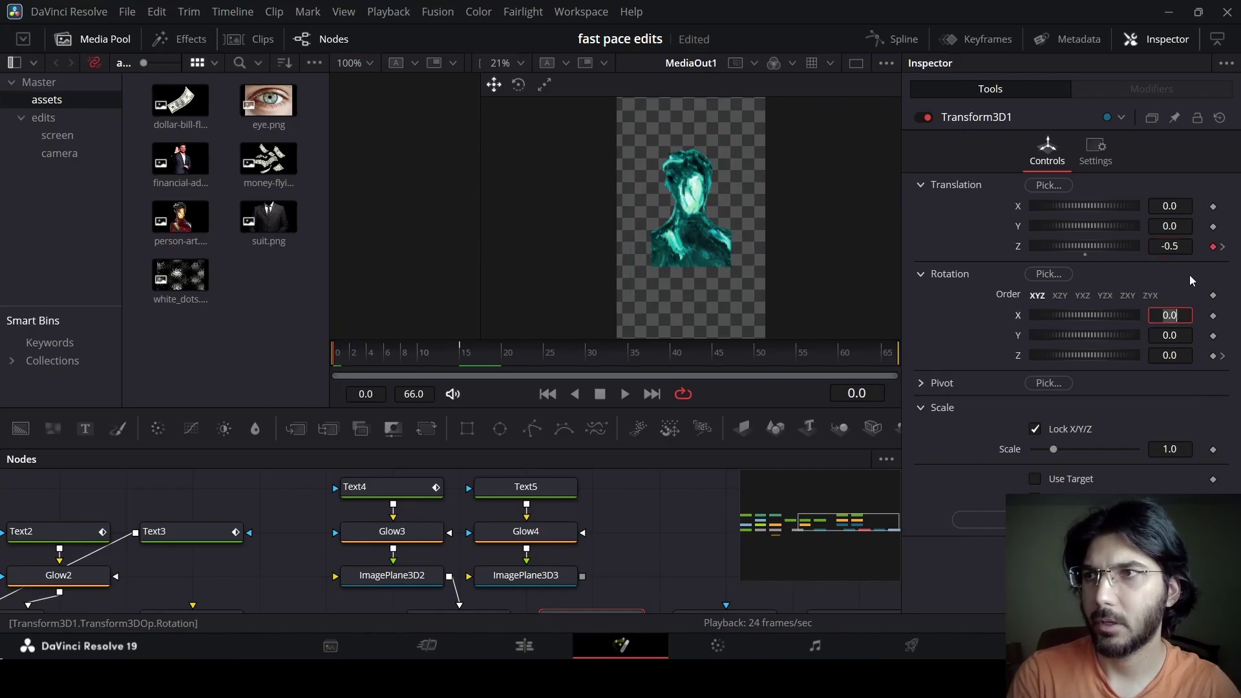
left_click(1181, 363)
type("20")
key("Tab")
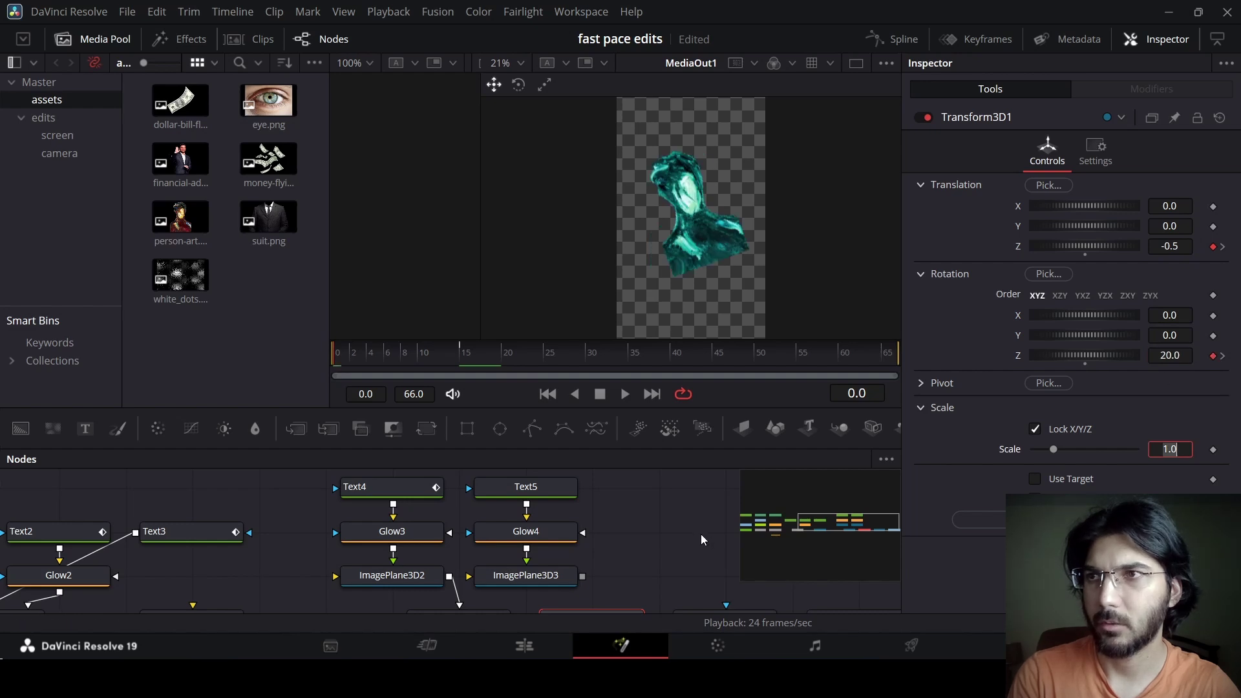
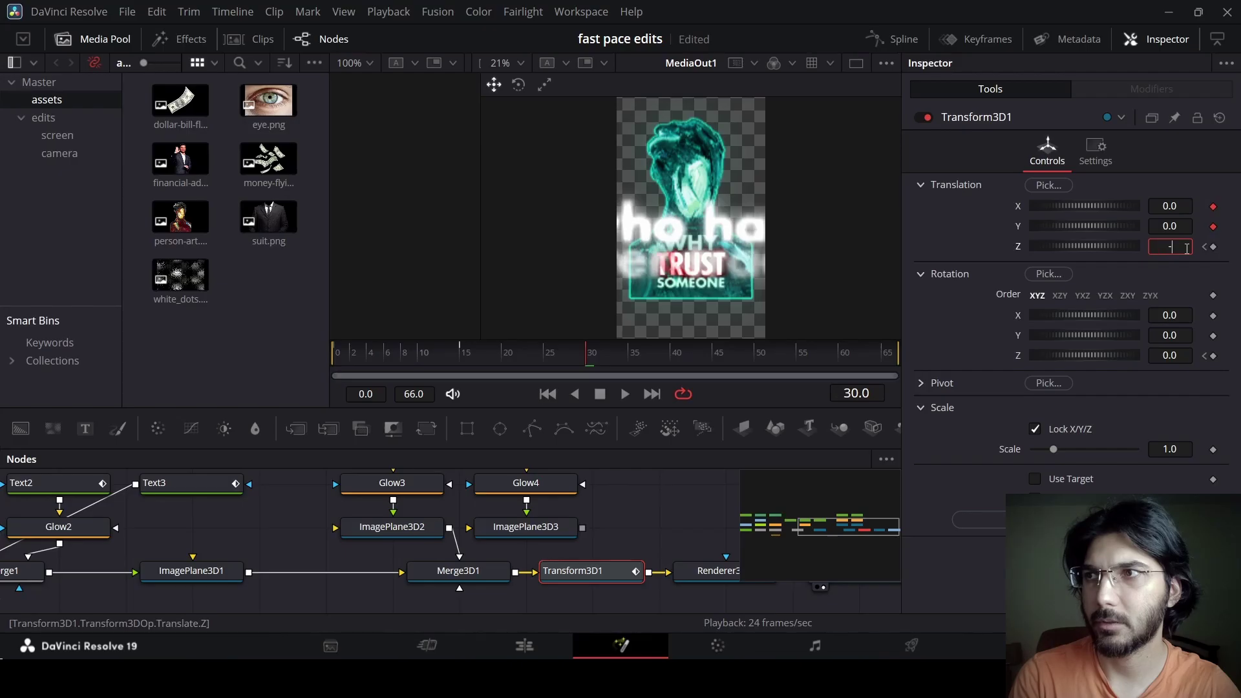
On frame 30, keyframe Transform3D1's Z translation at -0.4 and its Y and Z rotation at 0.0, and play back the animation
type("0.4")
key("Tab")
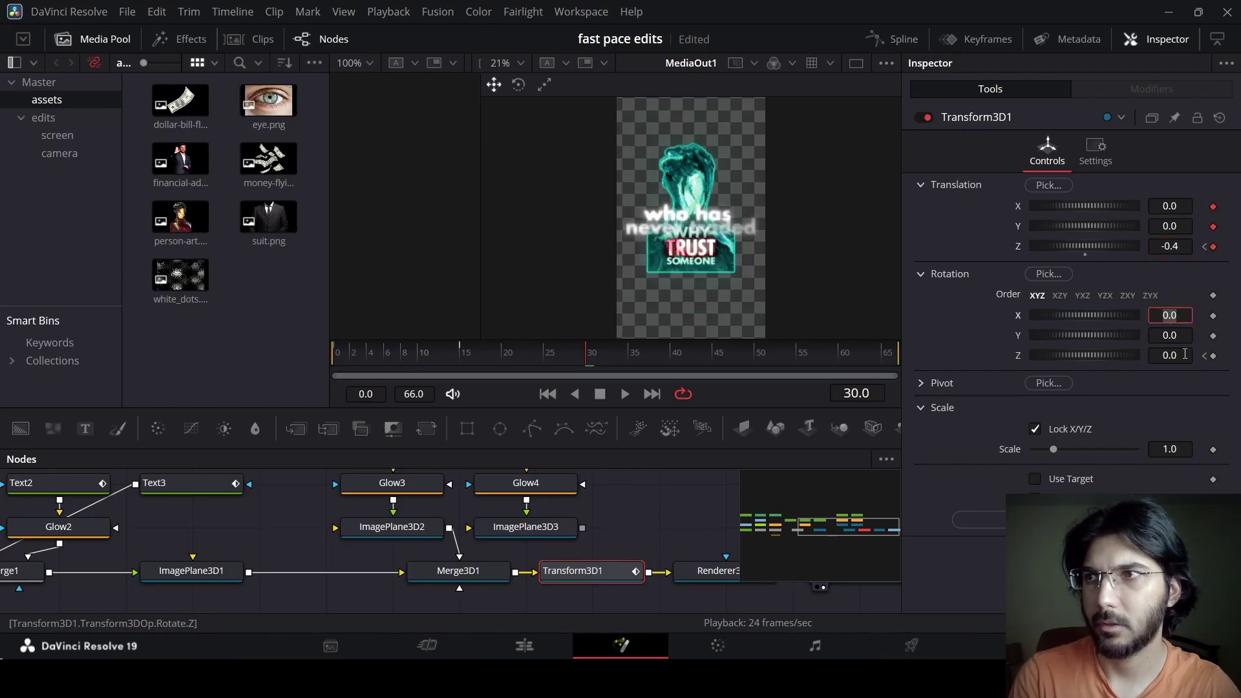
left_click(1213, 335)
left_click(1213, 356)
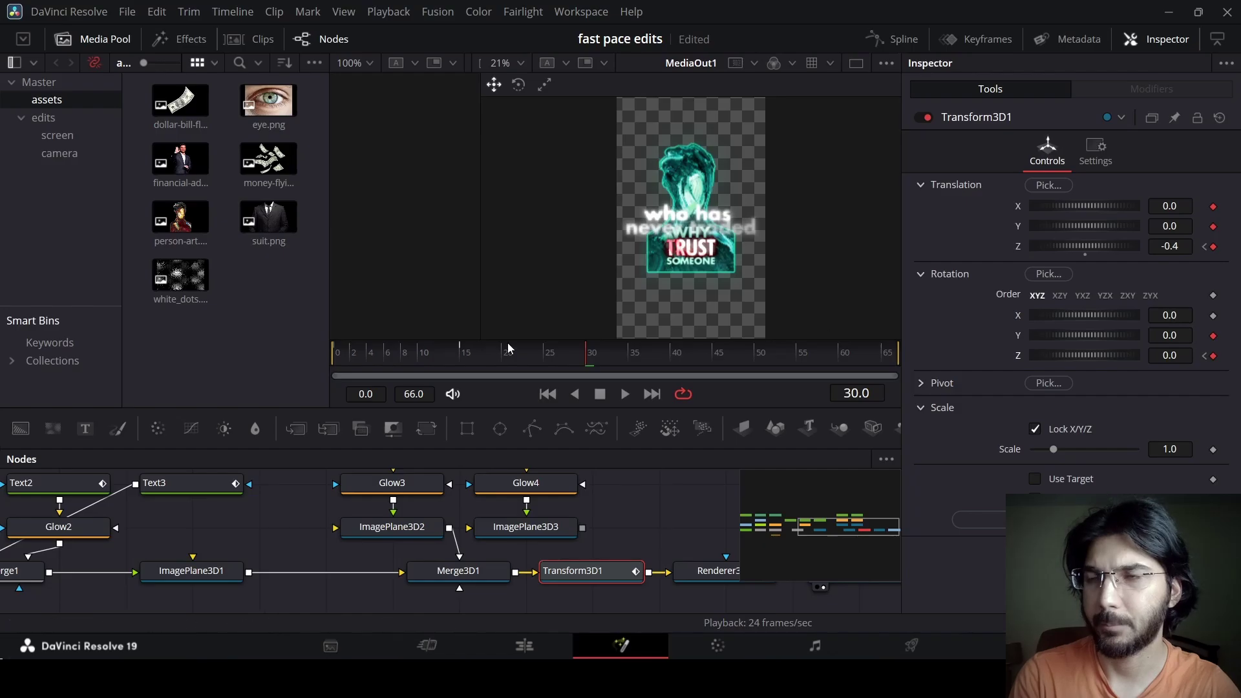
left_click(328, 367)
left_click(656, 503)
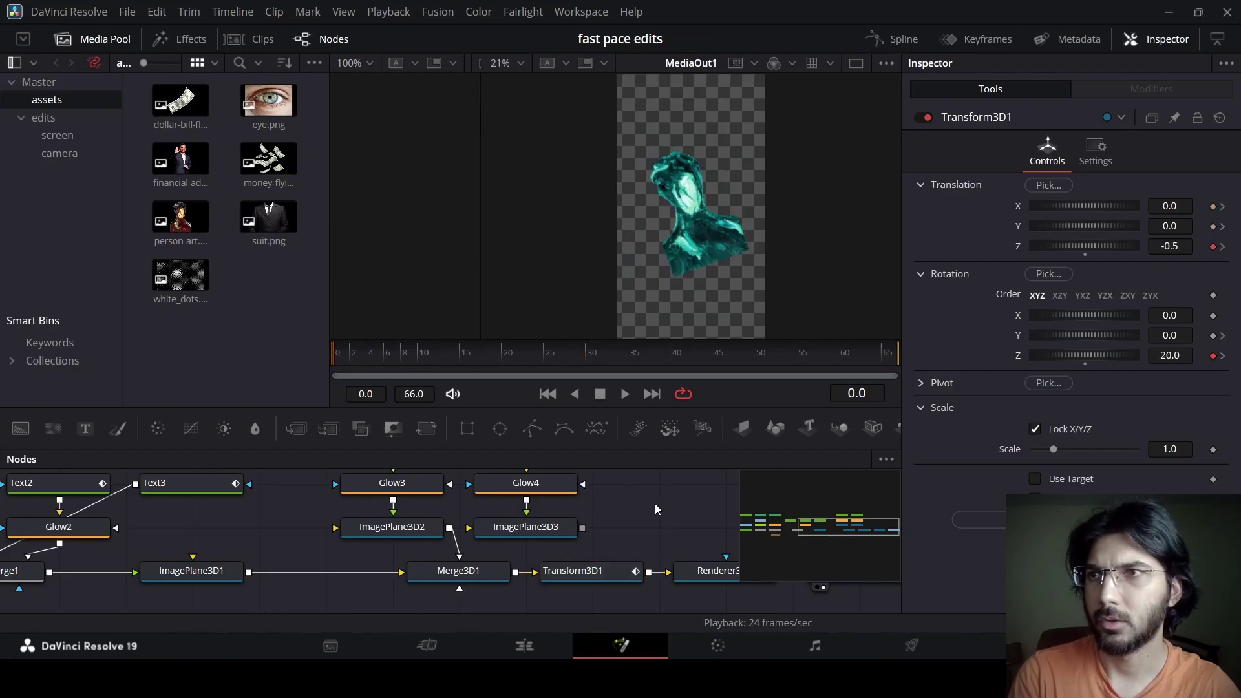
key("space")
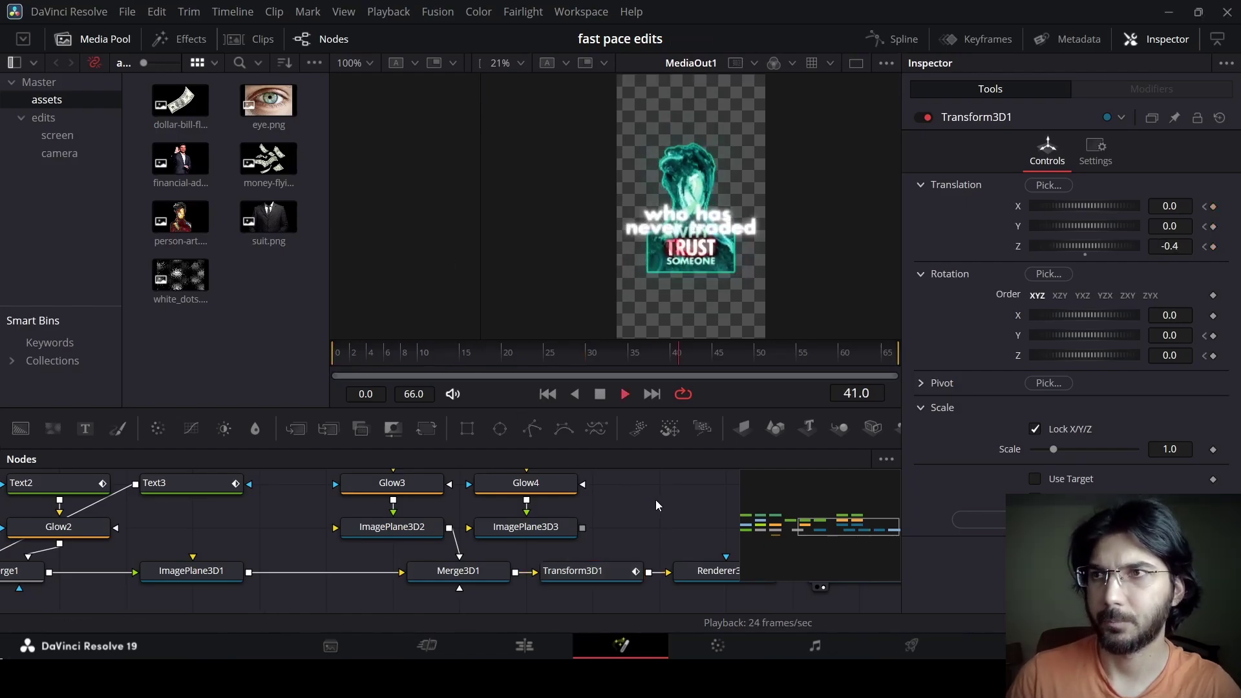
key("space")
On frame 50, keyframe Transform3D1's translation at X -0.116, Y 0.203 and Z -0.4
left_click(742, 351)
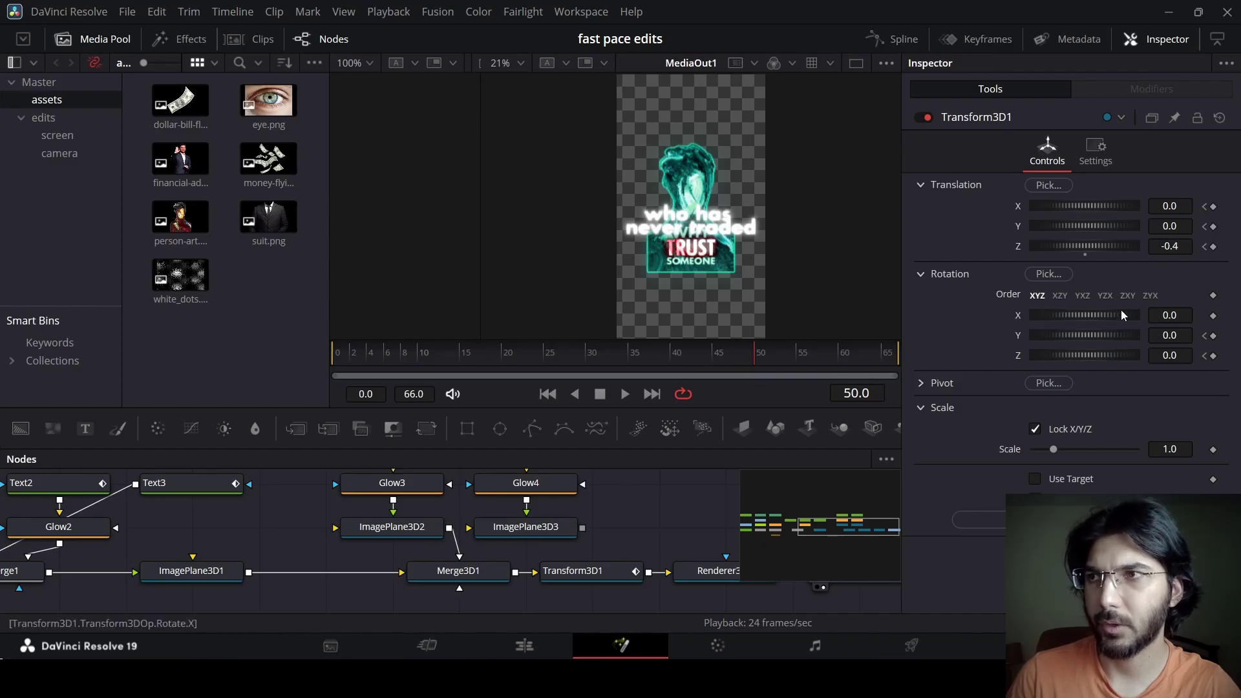
left_click(1190, 206)
type("-")
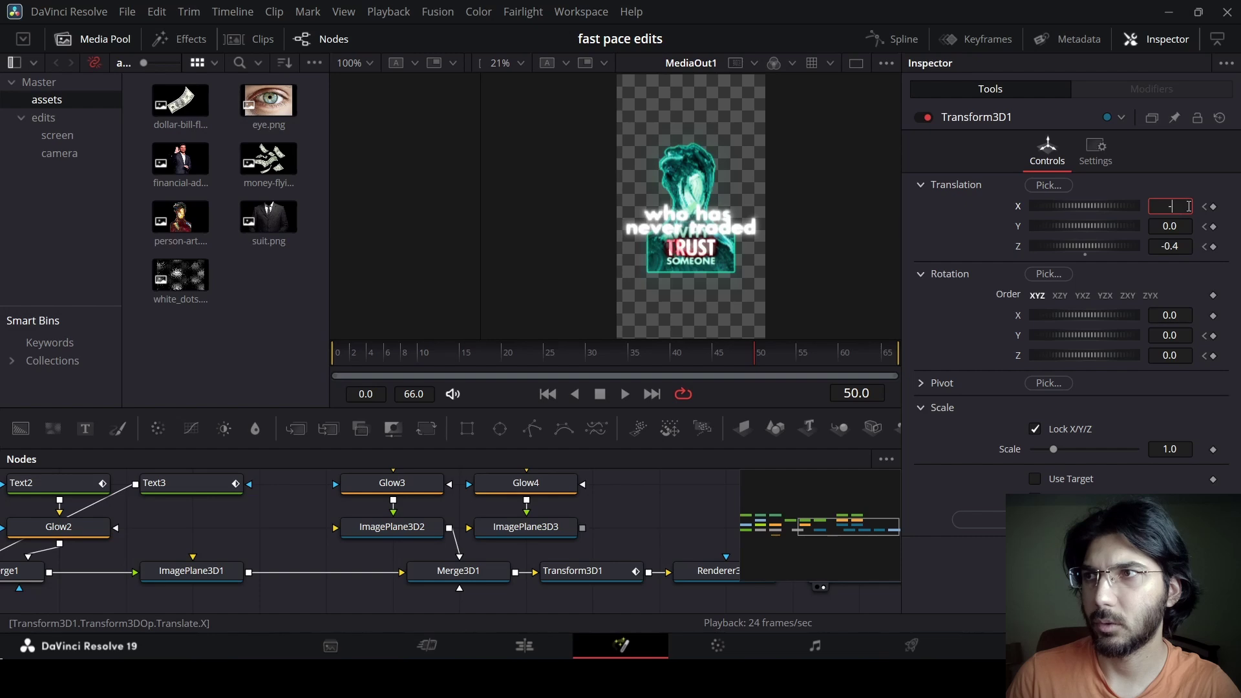
type("0.116")
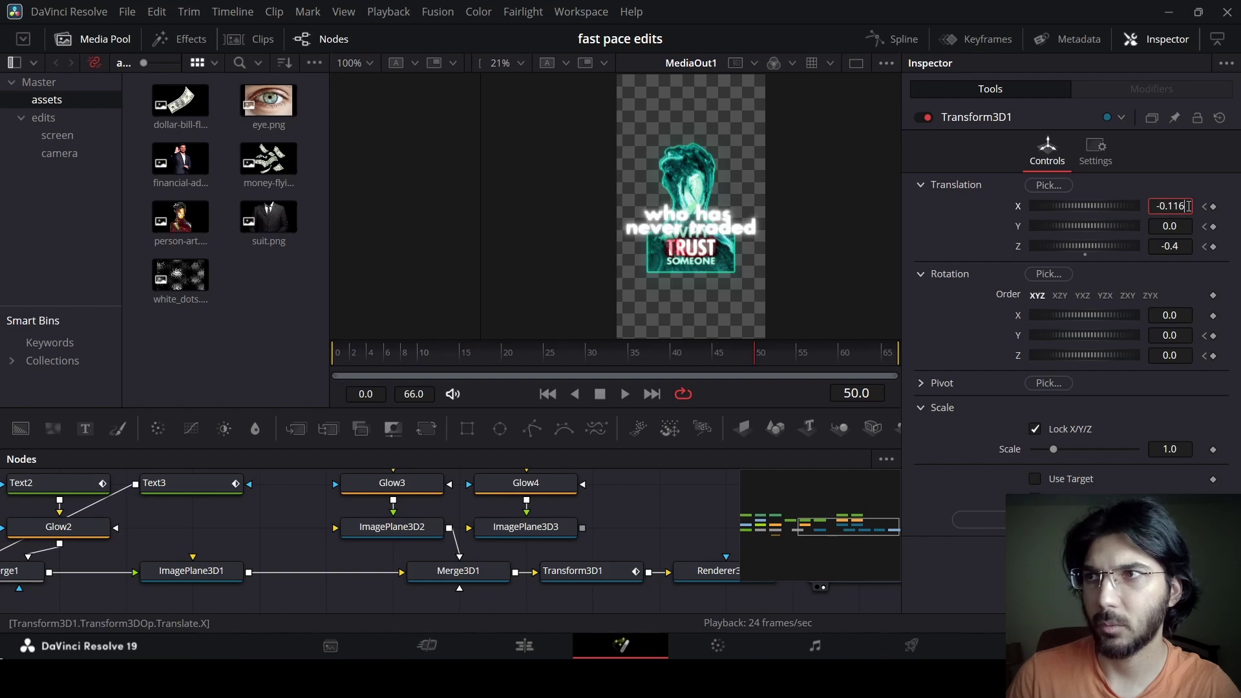
key("Tab")
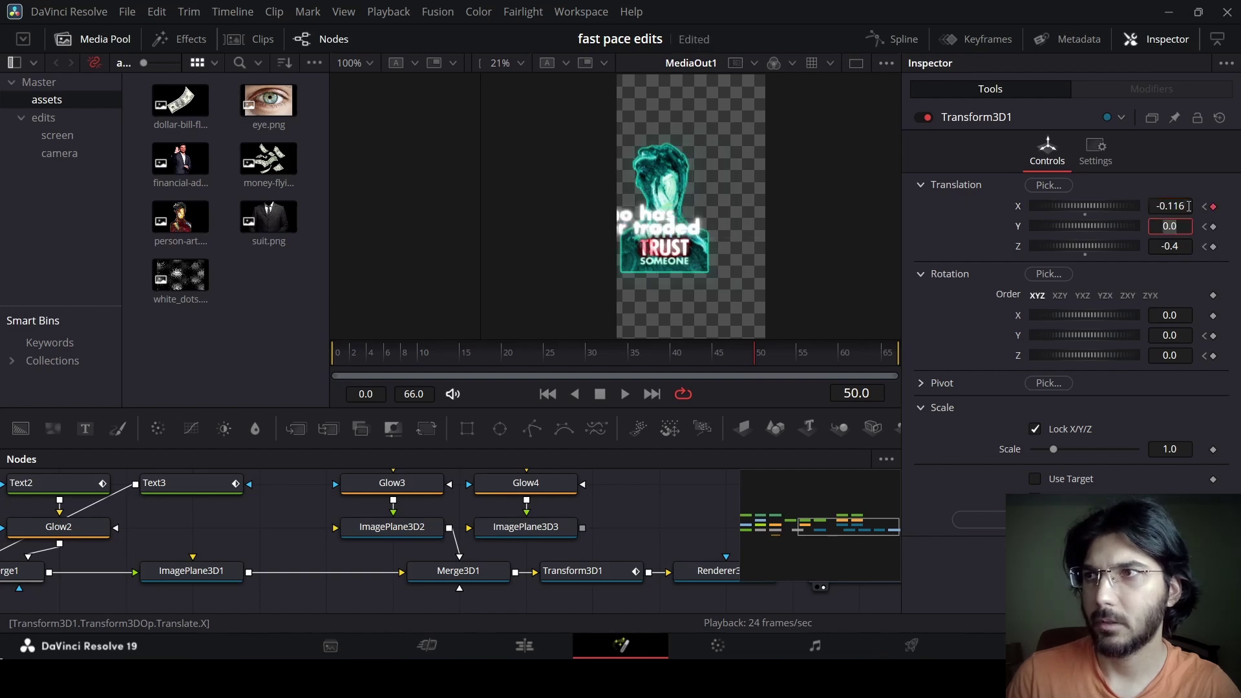
type("0.203")
key("Tab")
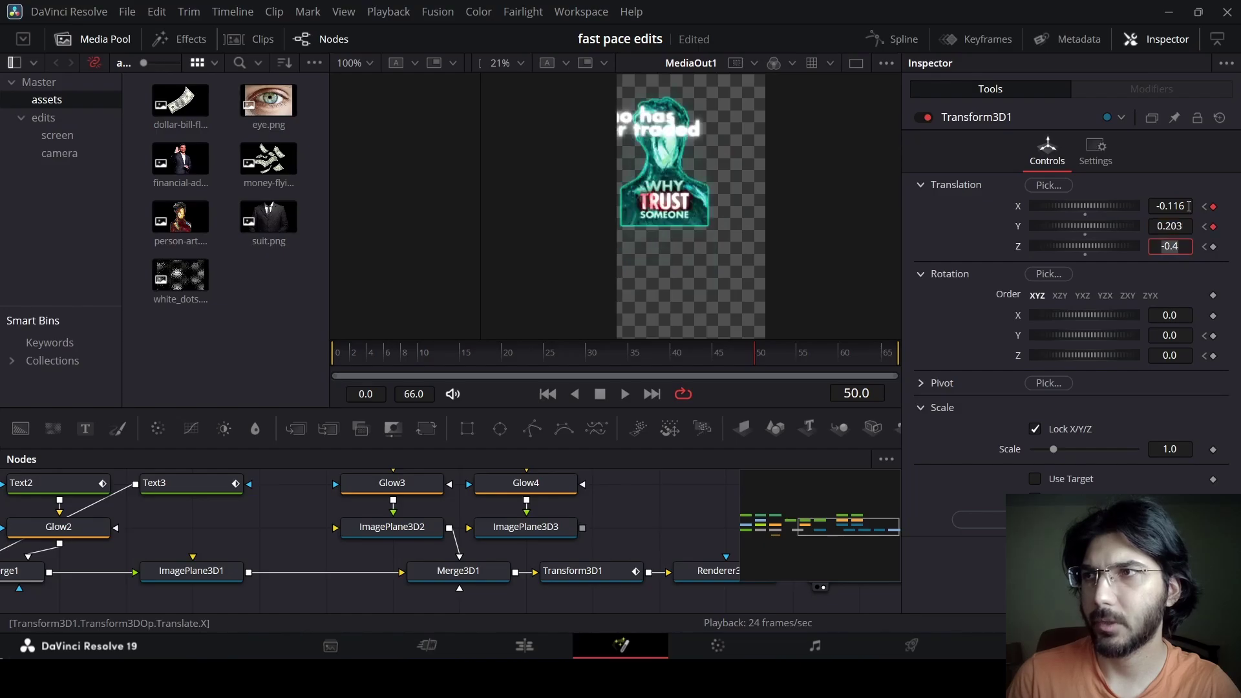
left_click(1214, 247)
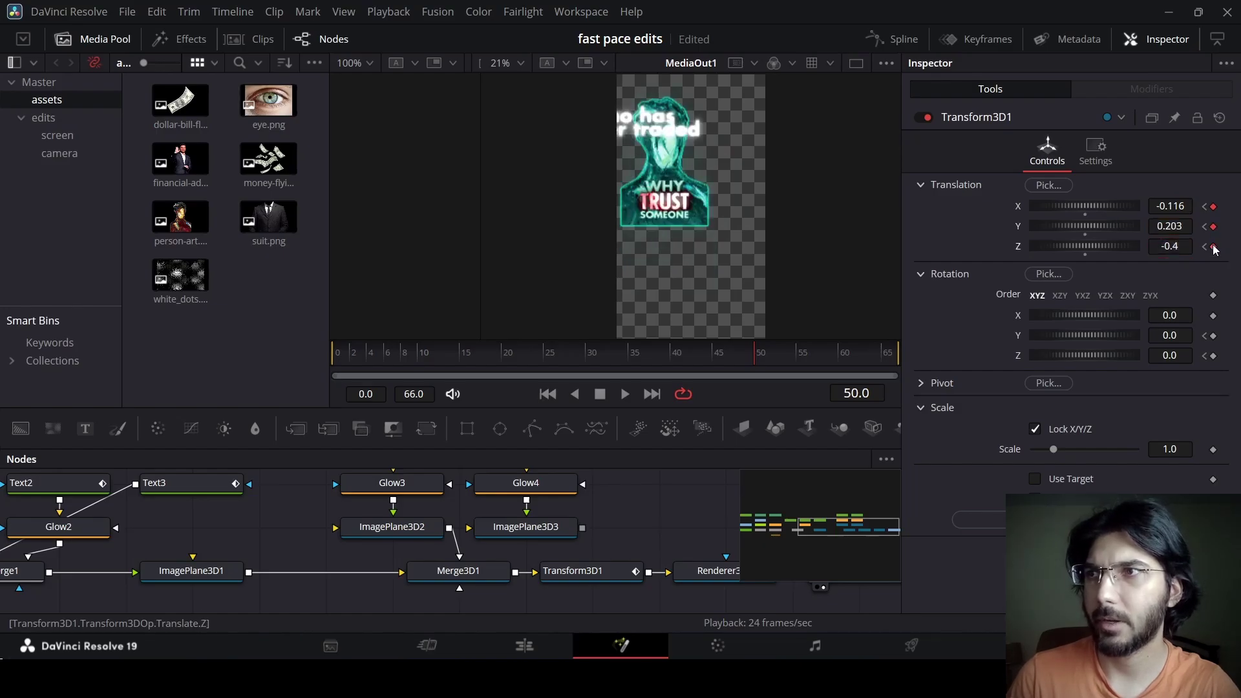
Set Transform3D1's Y rotation to -28.7 on frame 50 and play back the move
left_click(1187, 336)
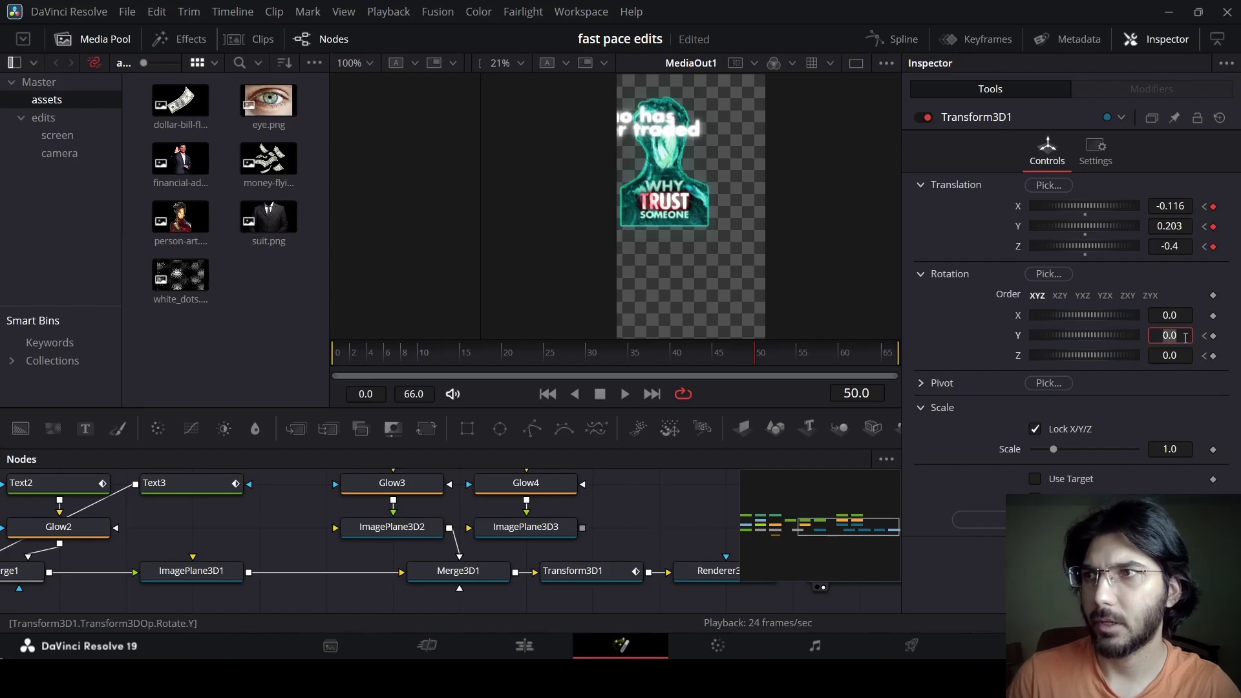
type("-28.7")
key("Tab")
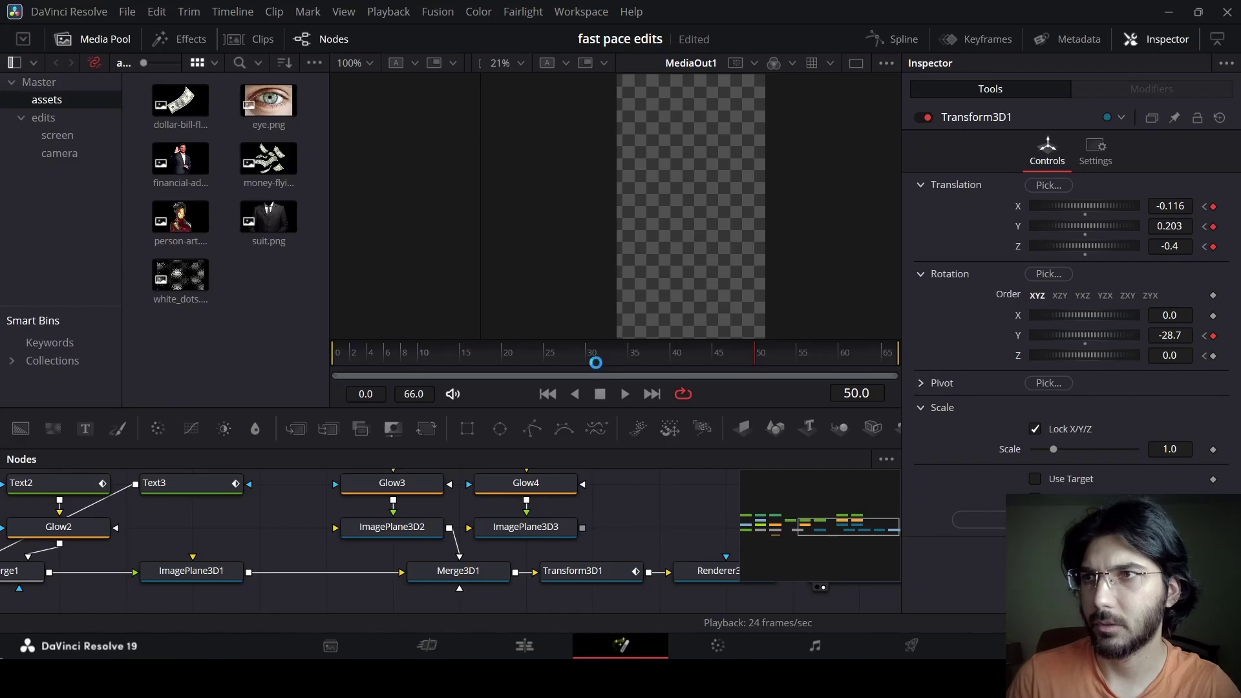
left_click(518, 358)
key("space")
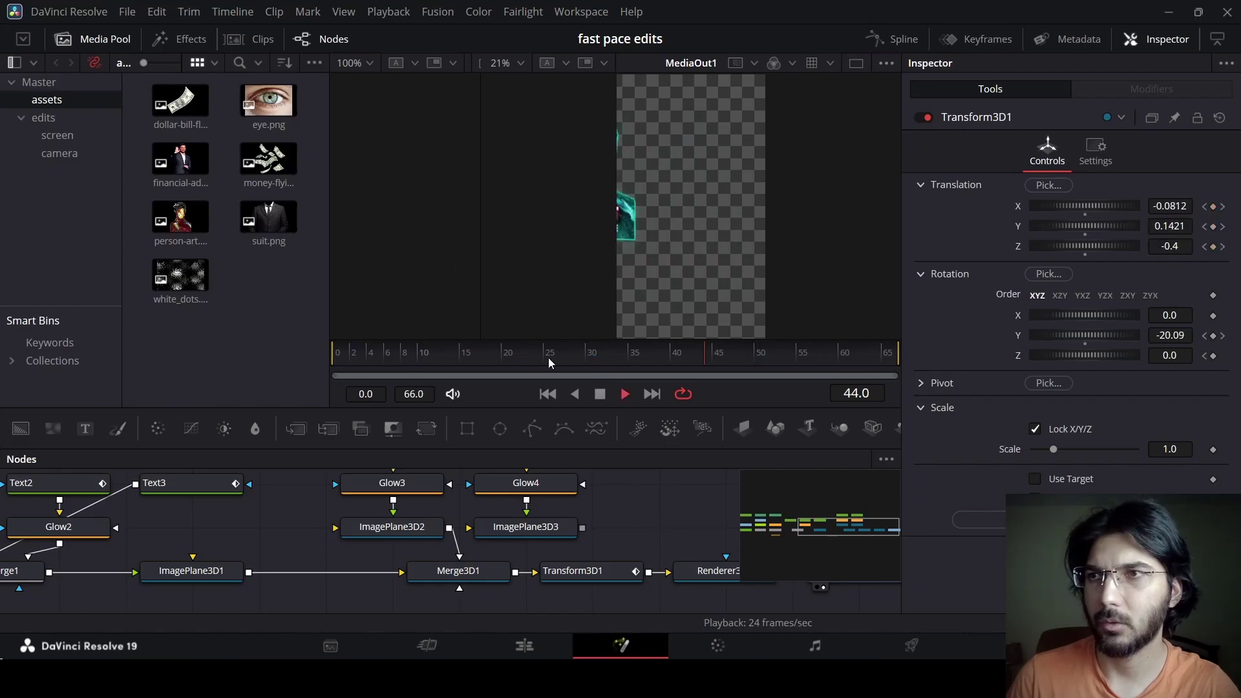
key("space")
Enter "a single" as the text of the Text5 node
scroll(553, 538, "up", 3)
left_click(554, 537)
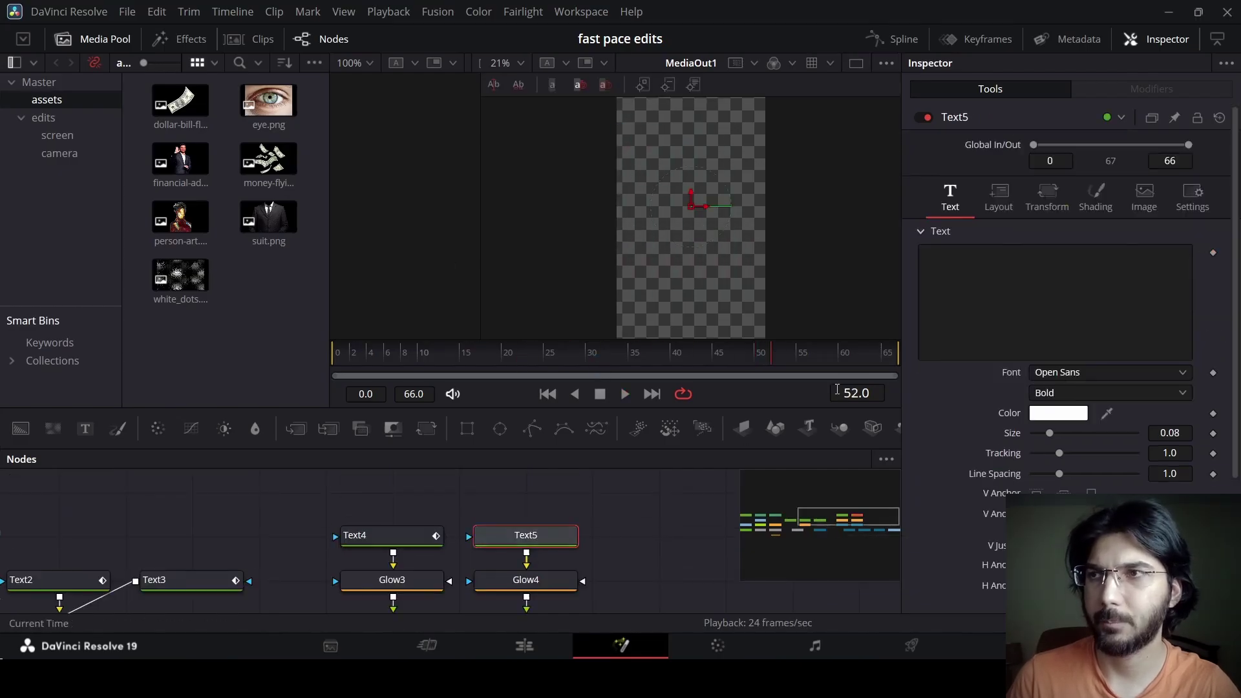
left_click(974, 319)
type("a single")
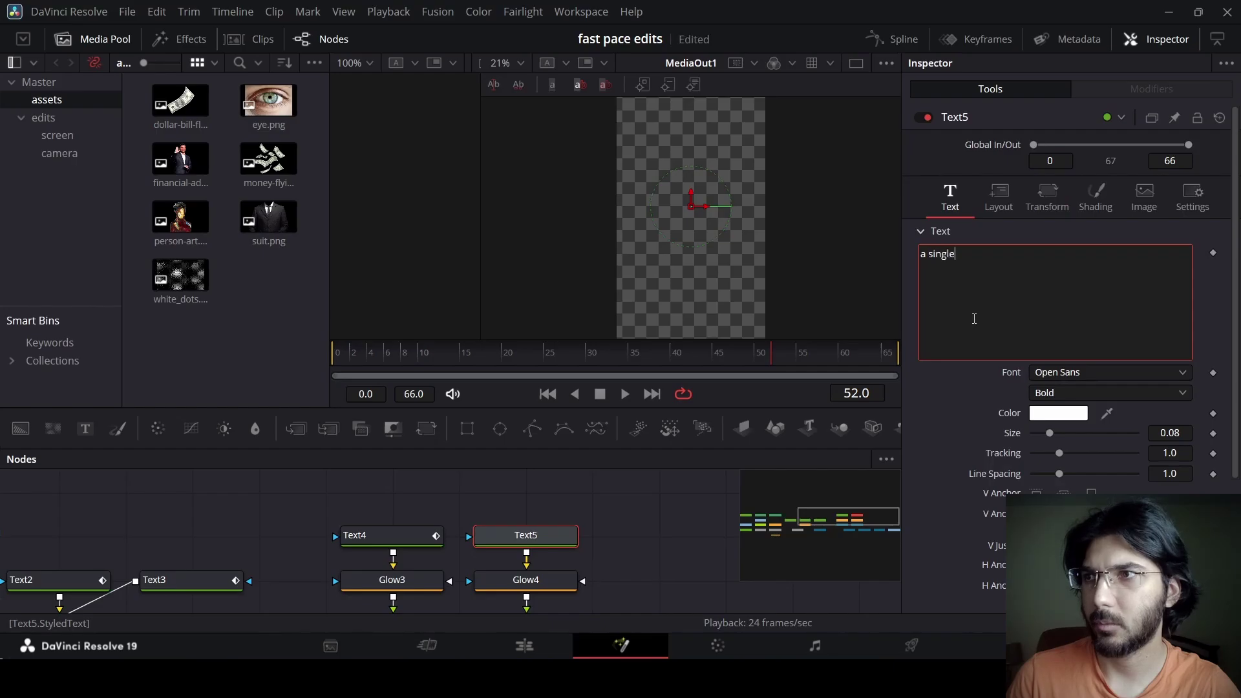
Set Text5's font to Futura-Bold
left_click(1048, 373)
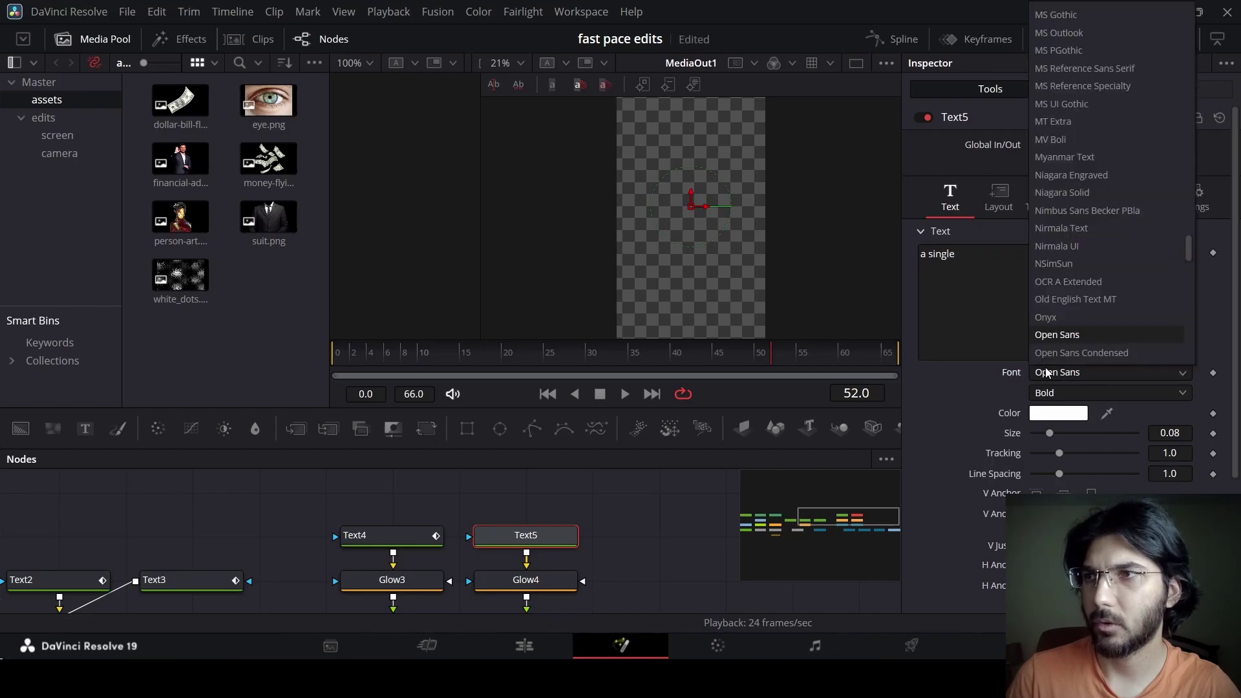
type("fut")
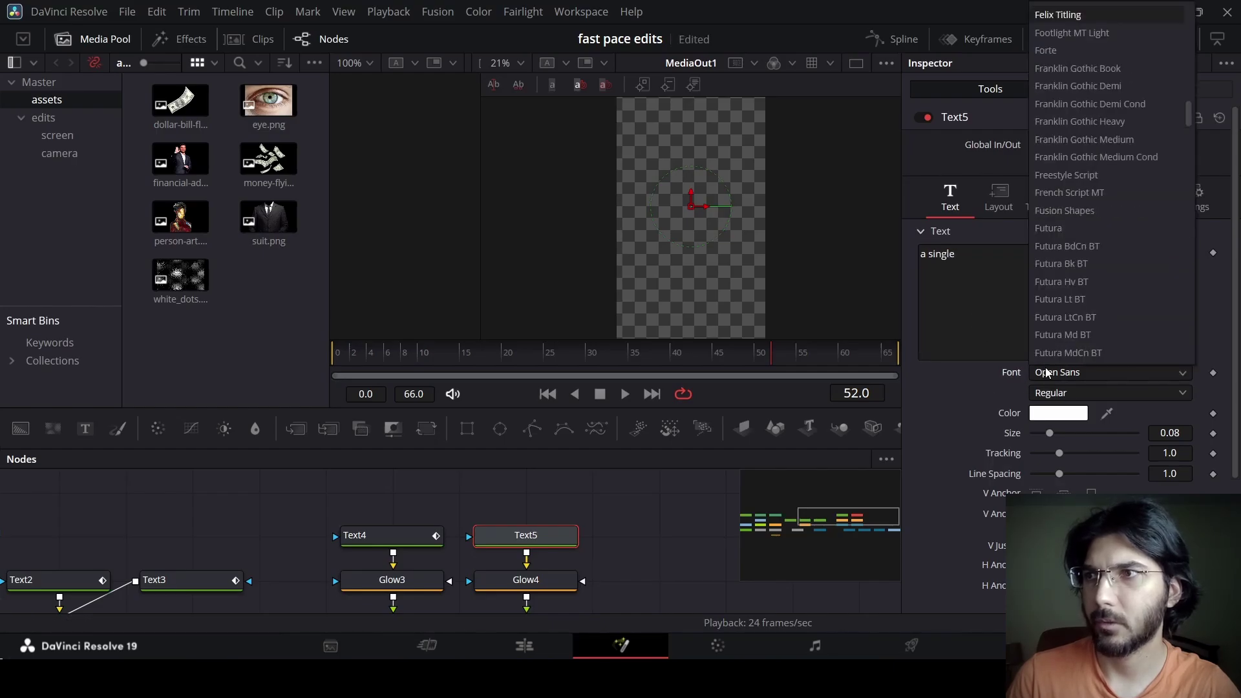
key("Return")
left_click(1046, 373)
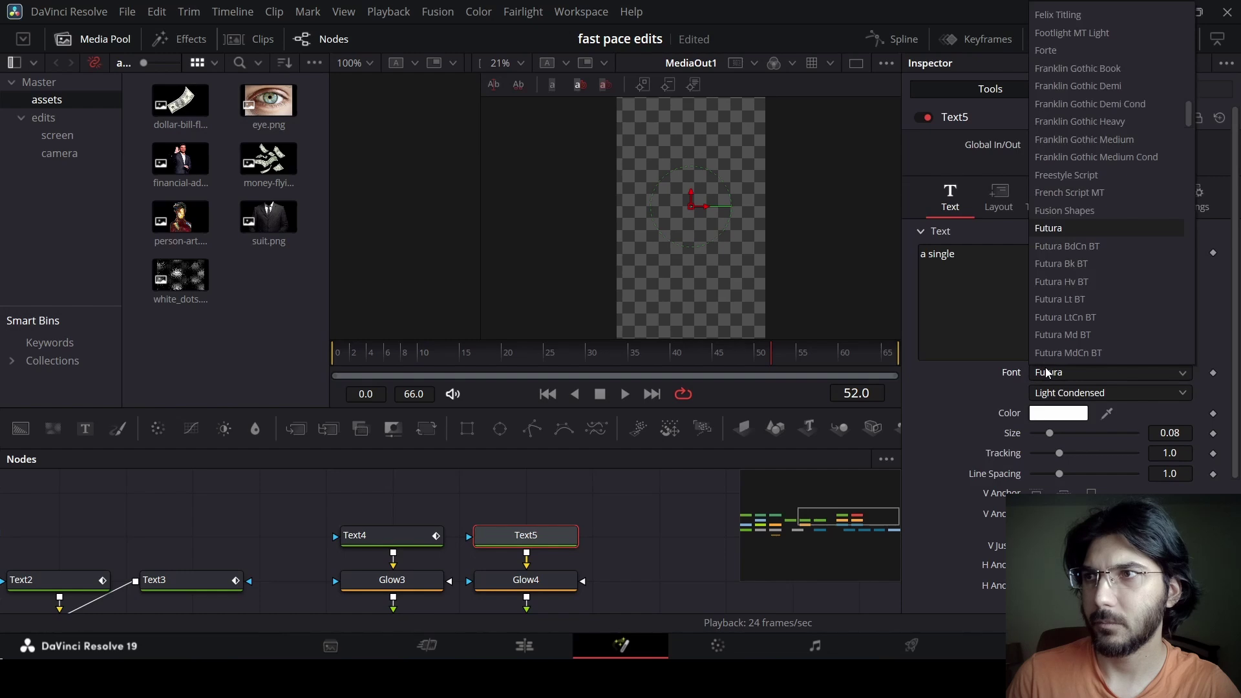
key("Down")
key("Down")
key("Down")
key("Down")
key("Down")
key("Down")
key("Down")
key("Down")
key("Down")
key("Return")
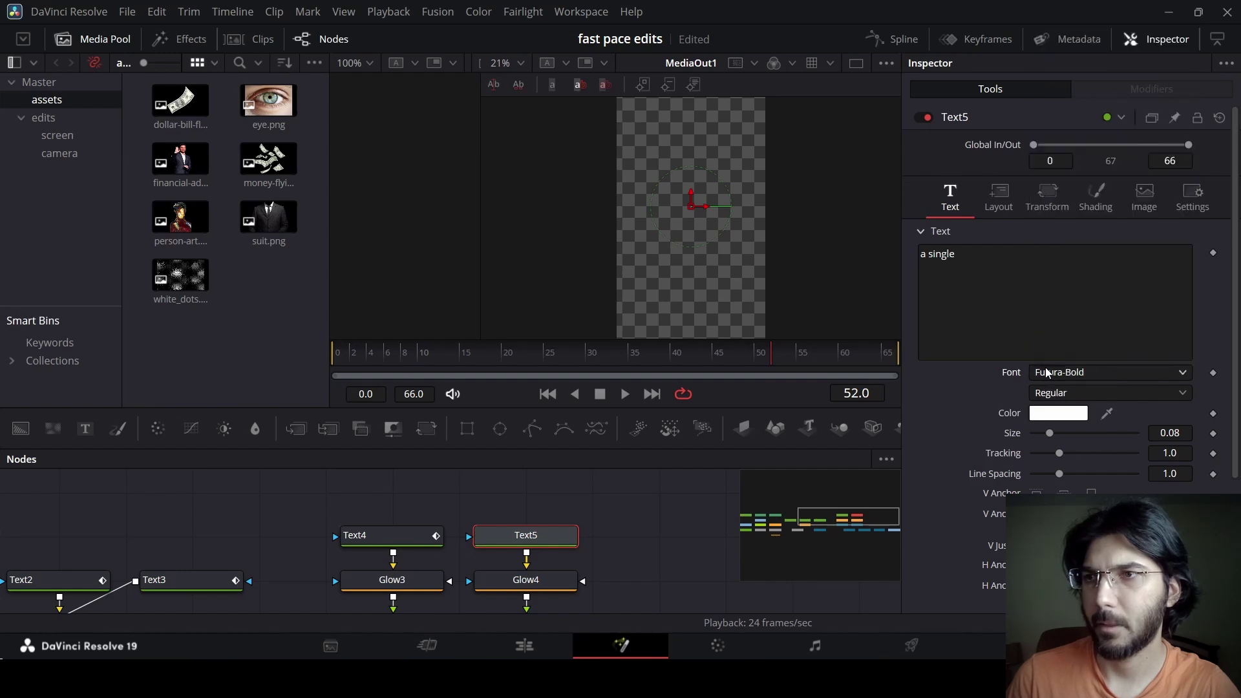
Connect ImagePlane3D3 to Merge3D1 and select the image plane
scroll(599, 545, "down", 5)
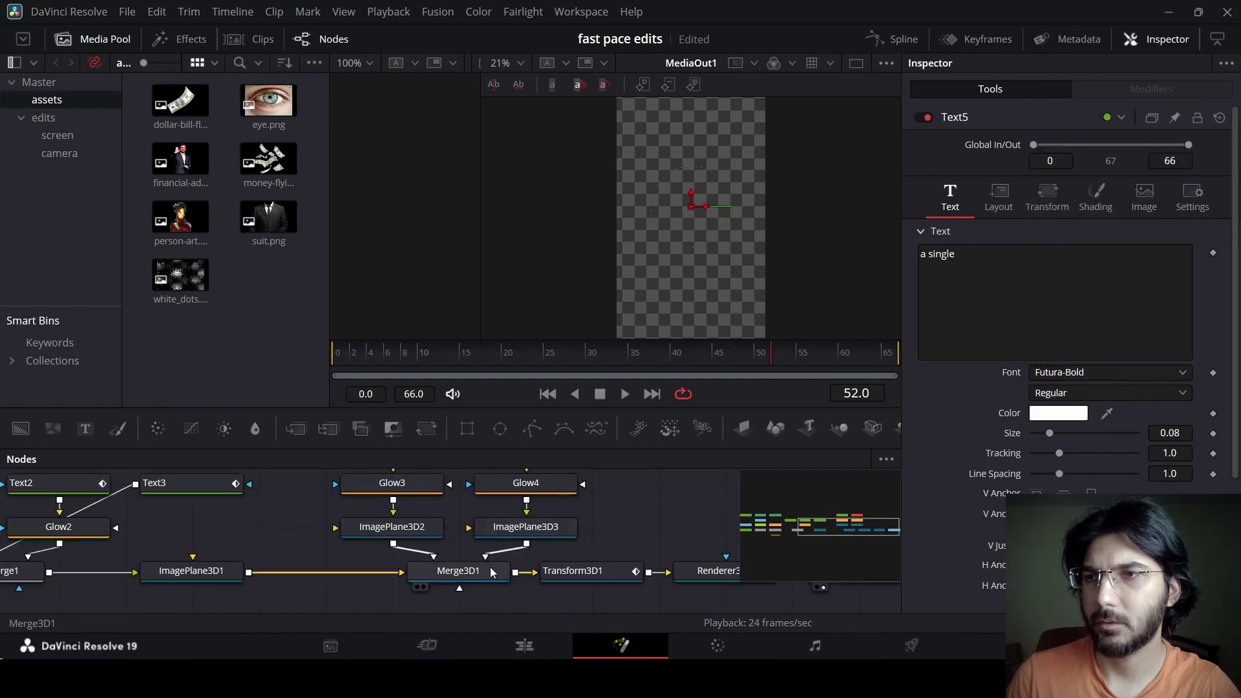
left_click(564, 528)
scroll(625, 525, "up", 5)
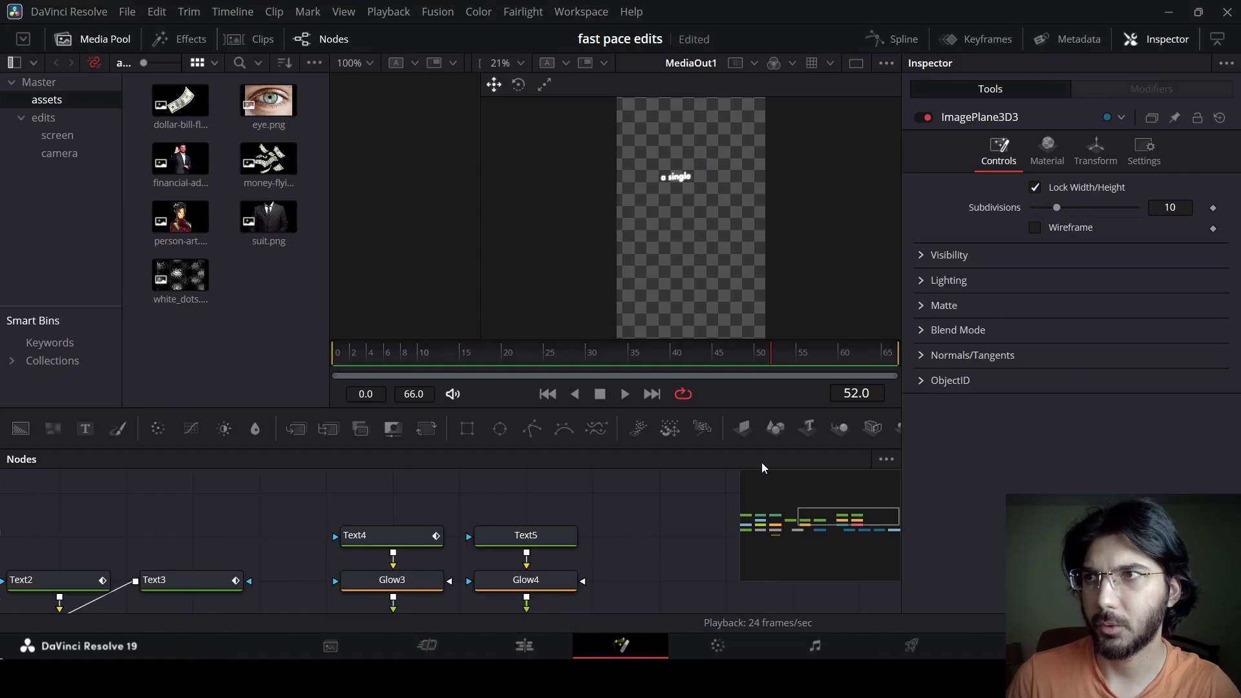
Set ImagePlane3D3's translation to X 0.664, Y -0.164 and Z 1.0
left_click(1078, 152)
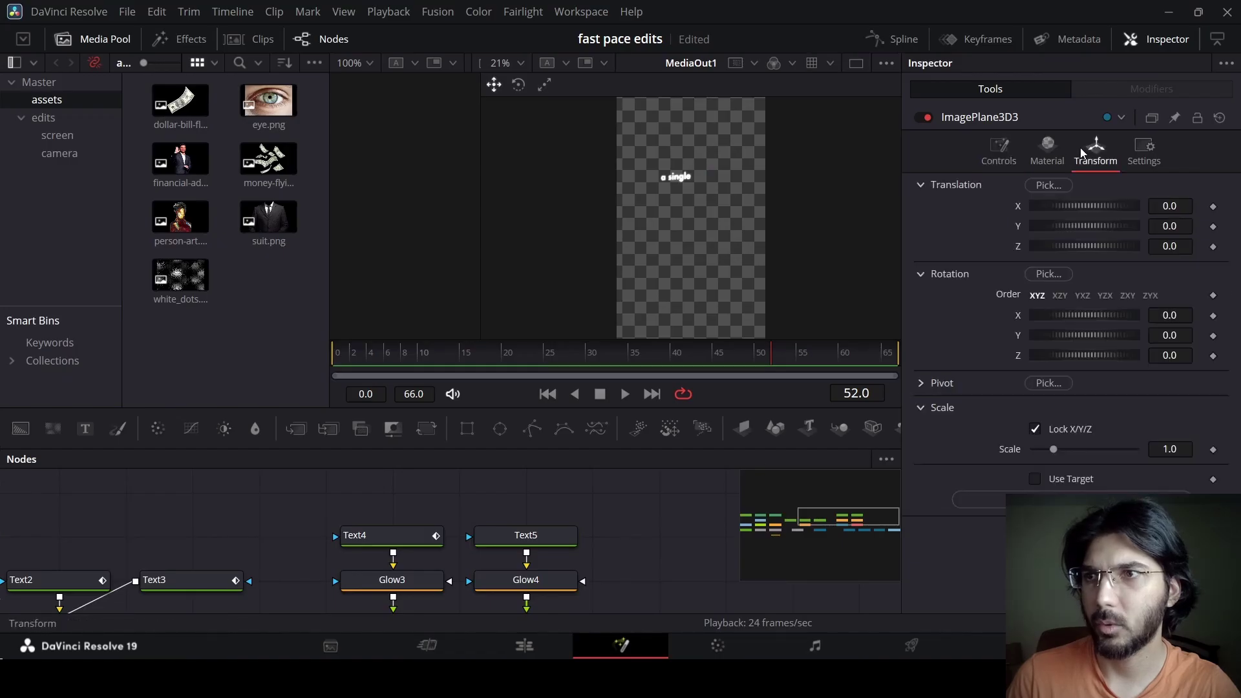
left_click(1182, 204)
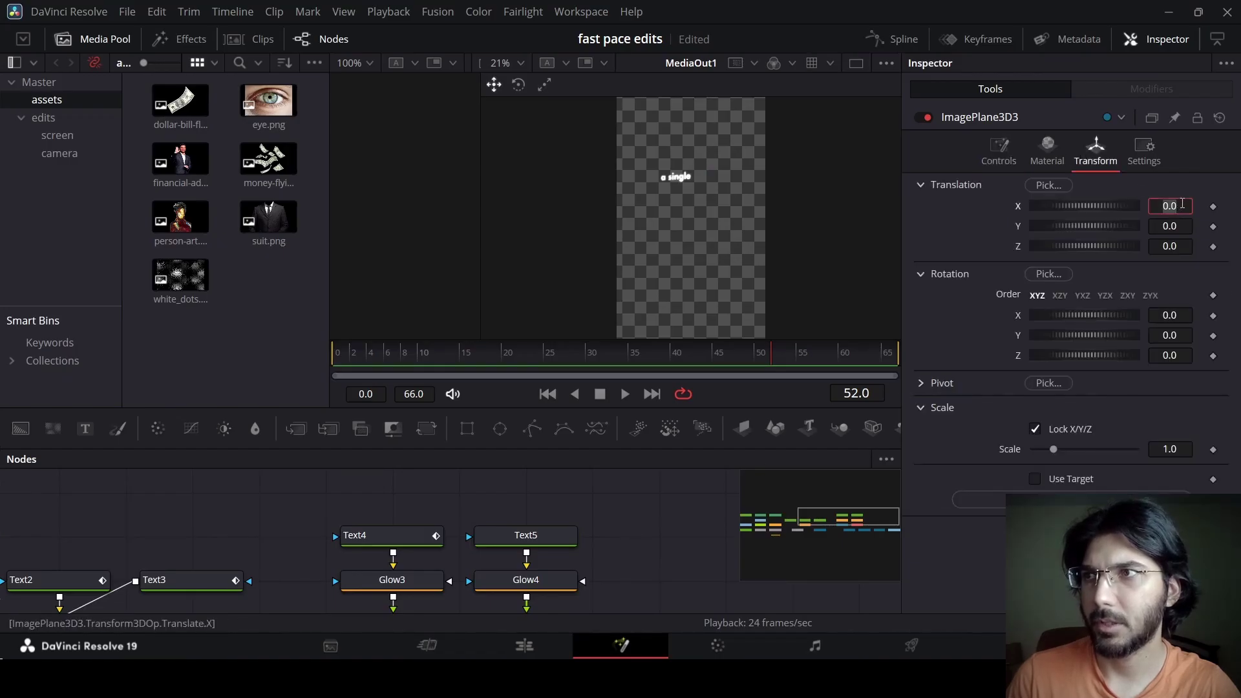
type("0.")
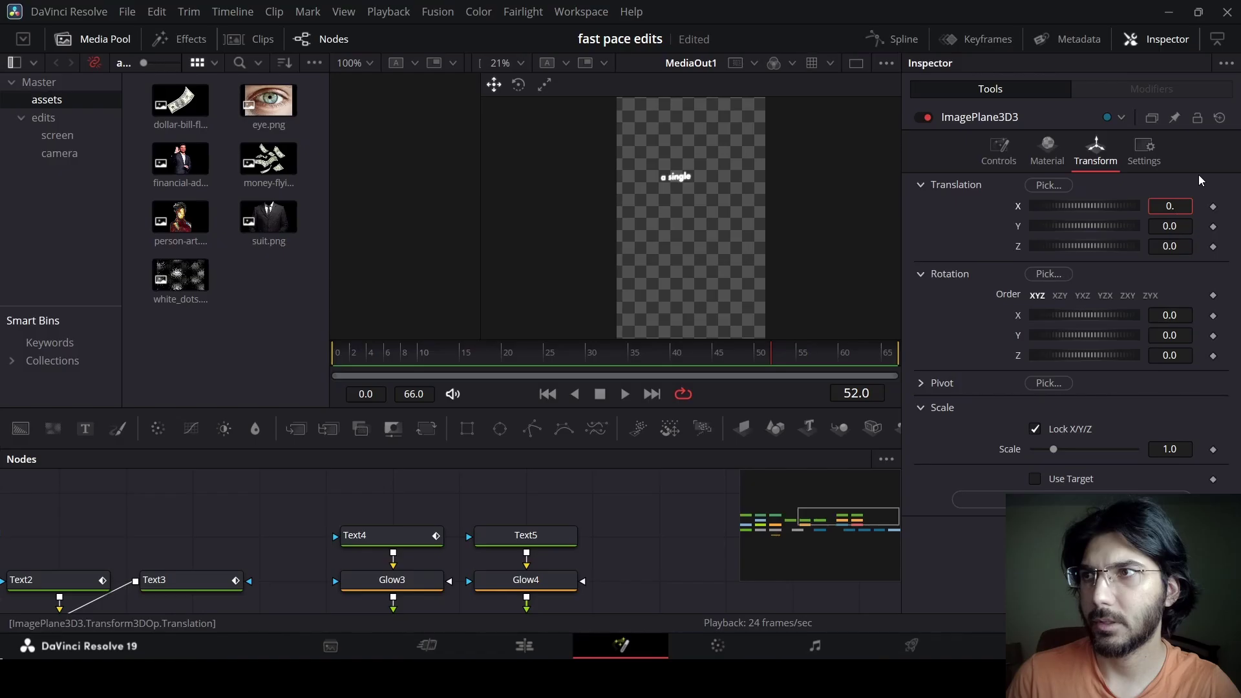
type("664")
key("Tab")
type("-")
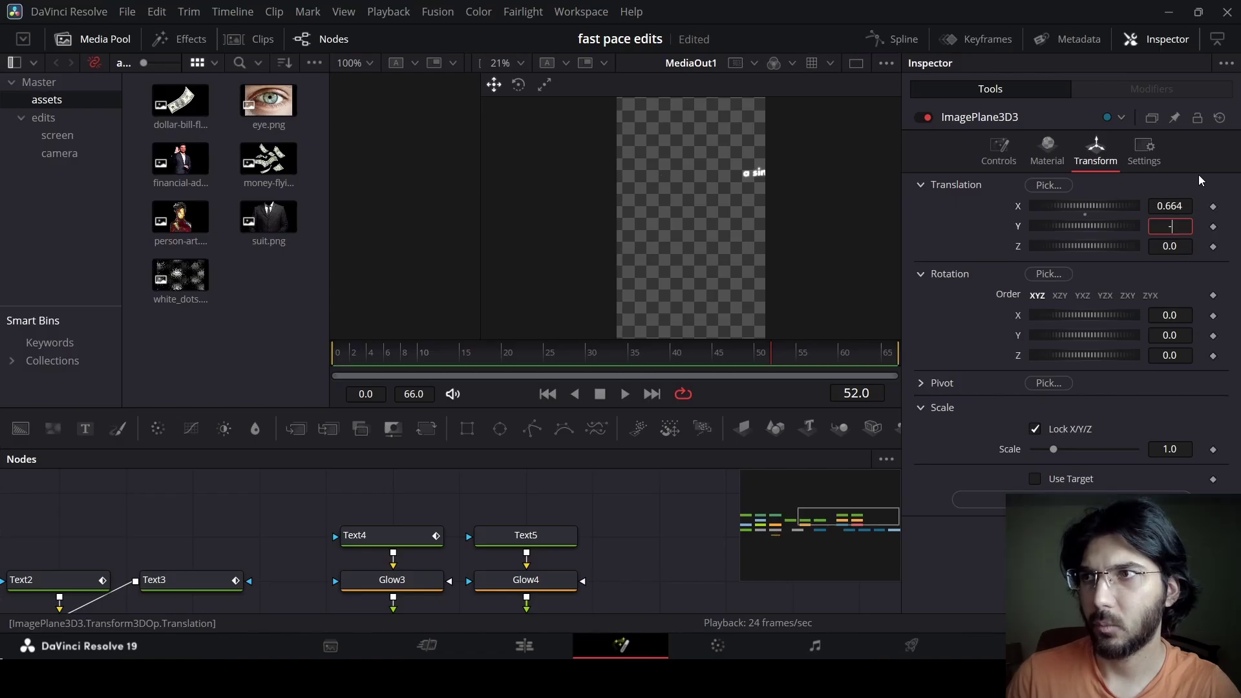
type("0.164")
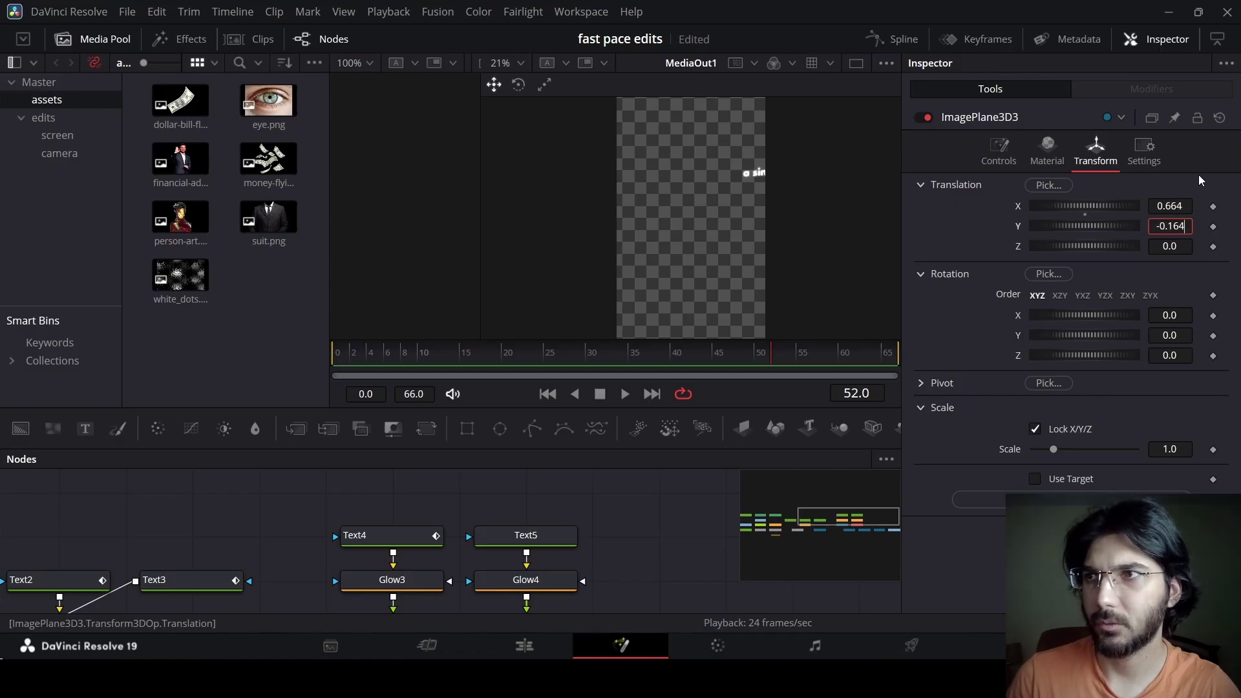
key("Tab")
type("1")
key("Tab")
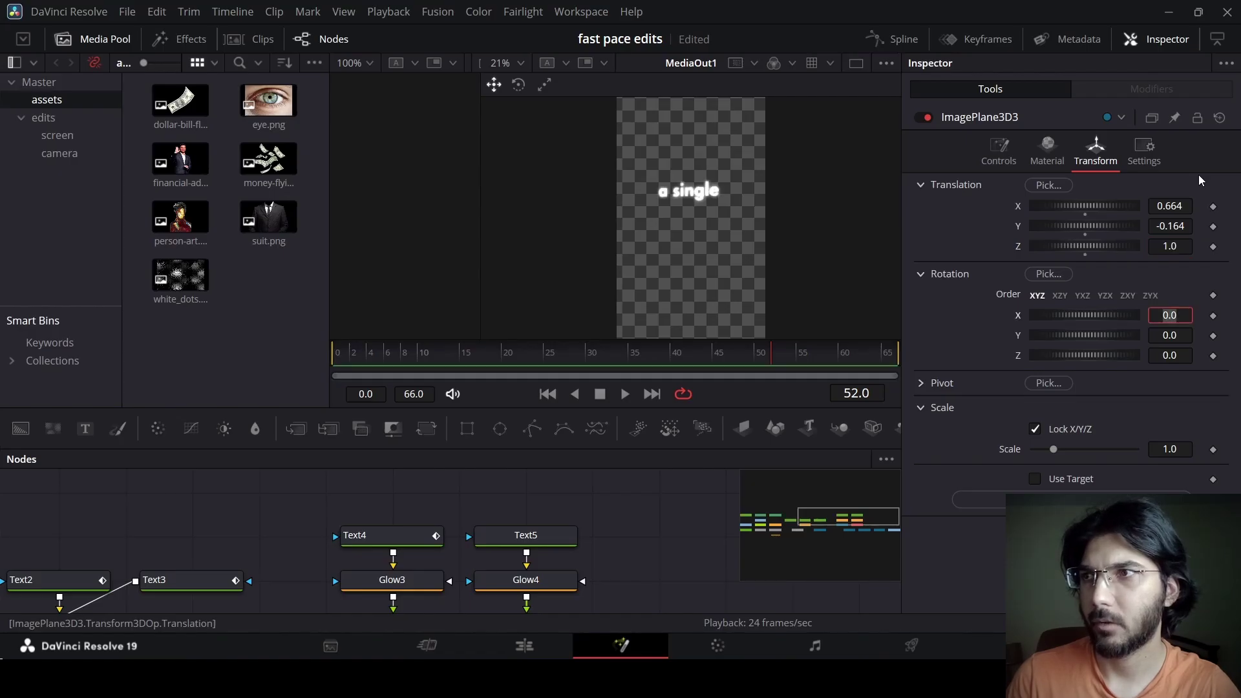
Set ImagePlane3D3's Y rotation to 25
key("Tab")
type("25")
key("Tab")
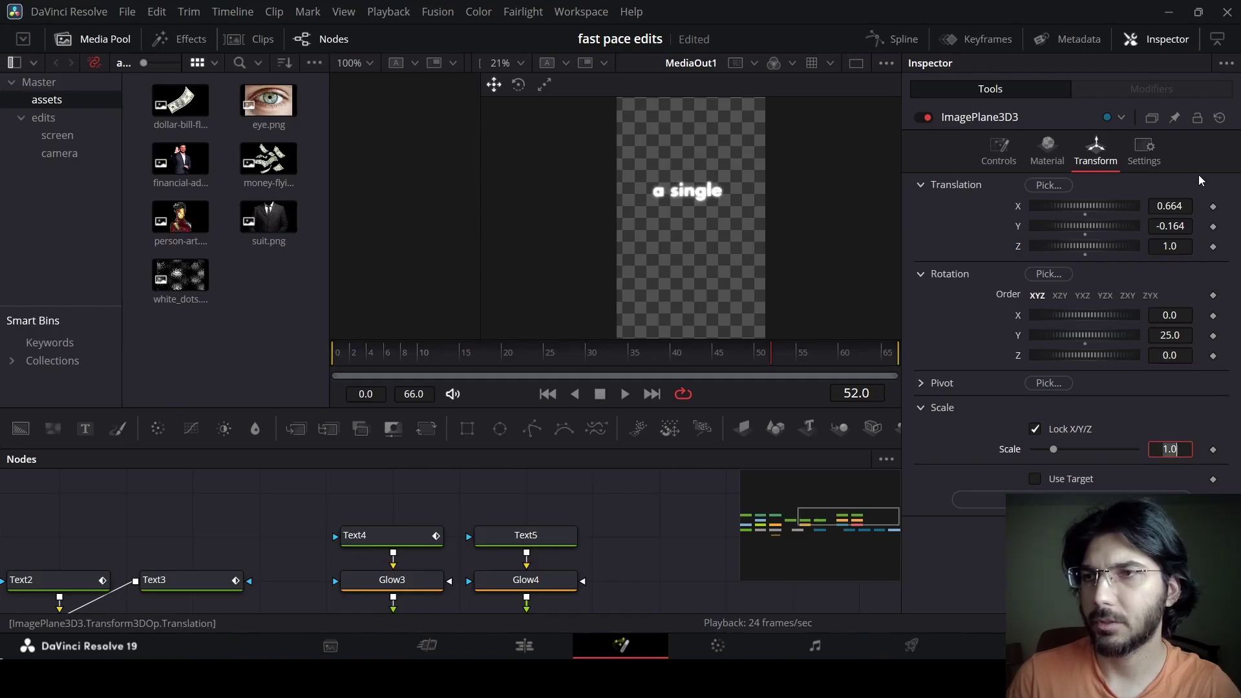
Add a Follower modifier to Text5's text and set its delay between characters to 0.3
left_click(563, 535)
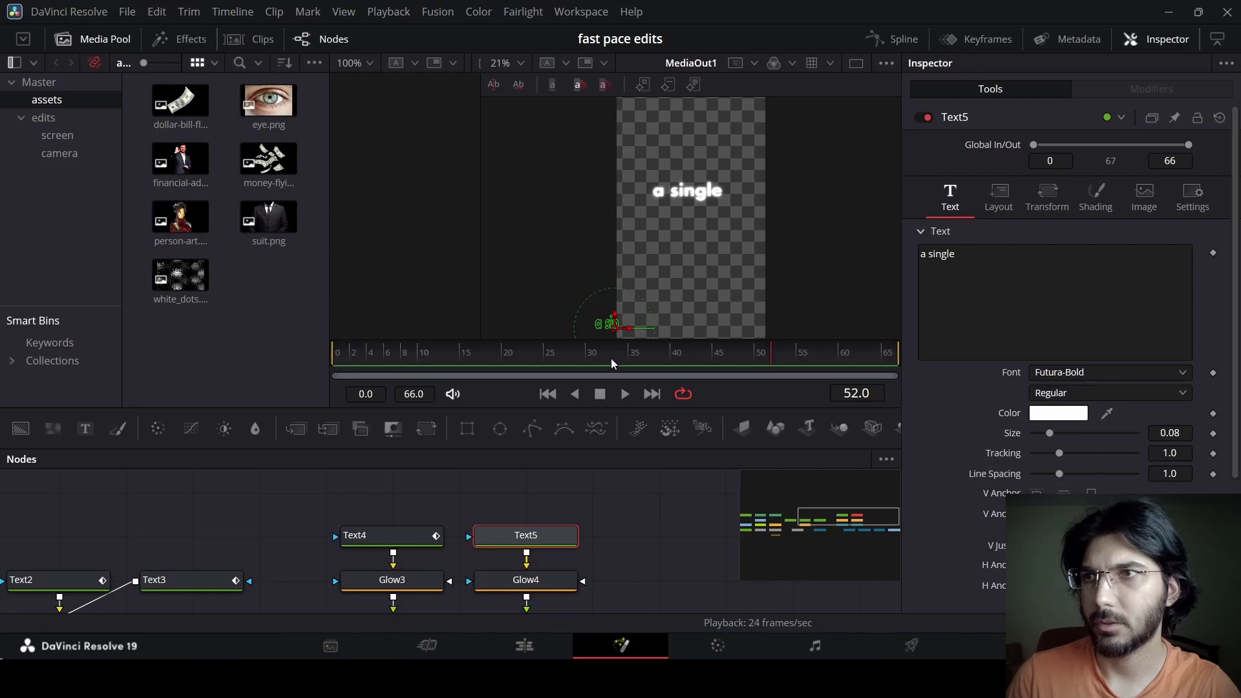
left_click_drag(611, 358, 773, 355)
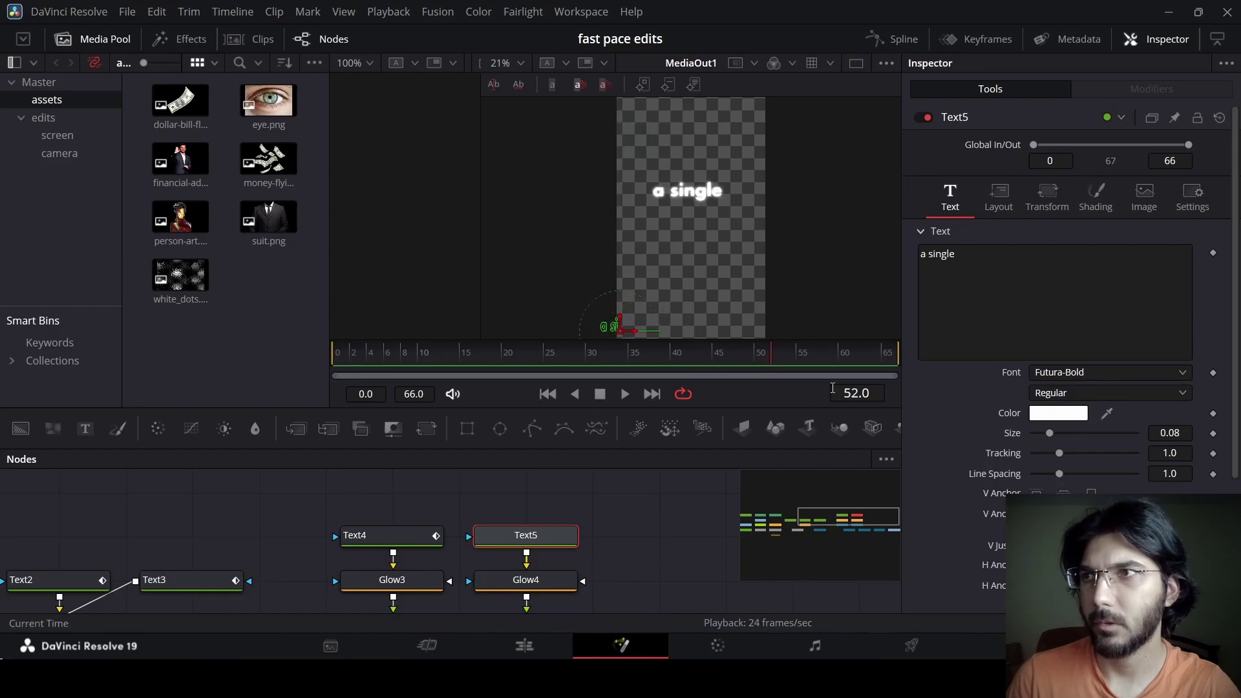
right_click(1035, 276)
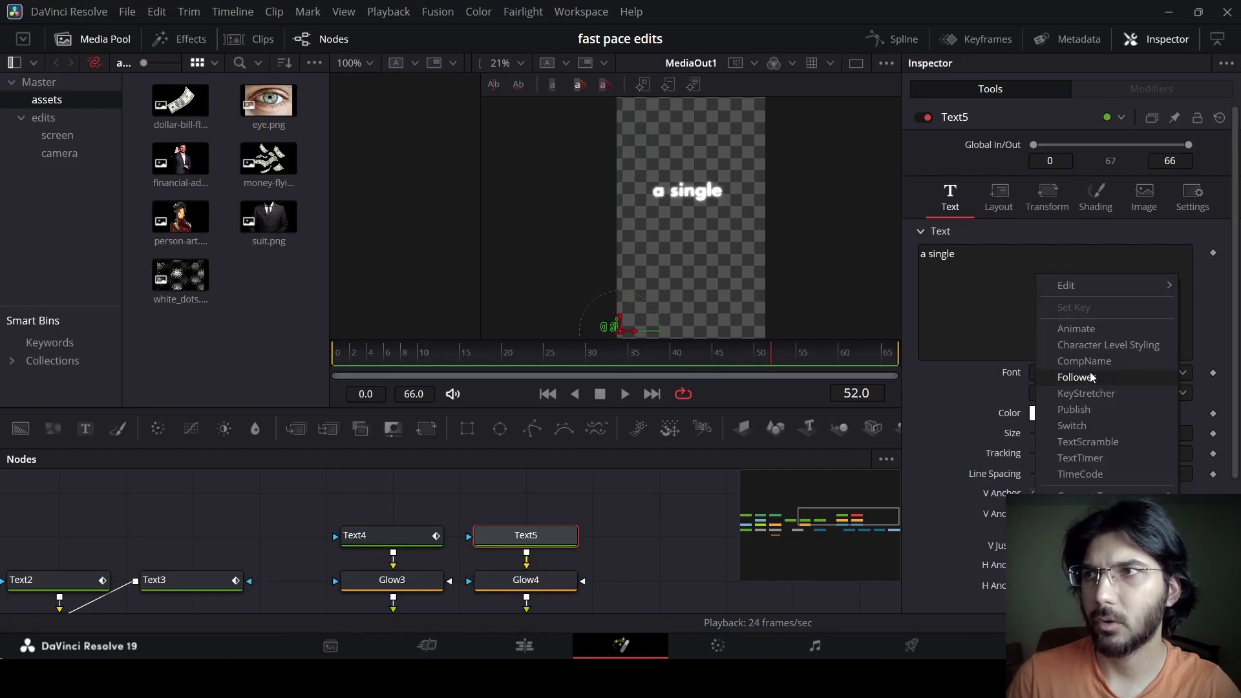
left_click(1091, 378)
left_click(1135, 92)
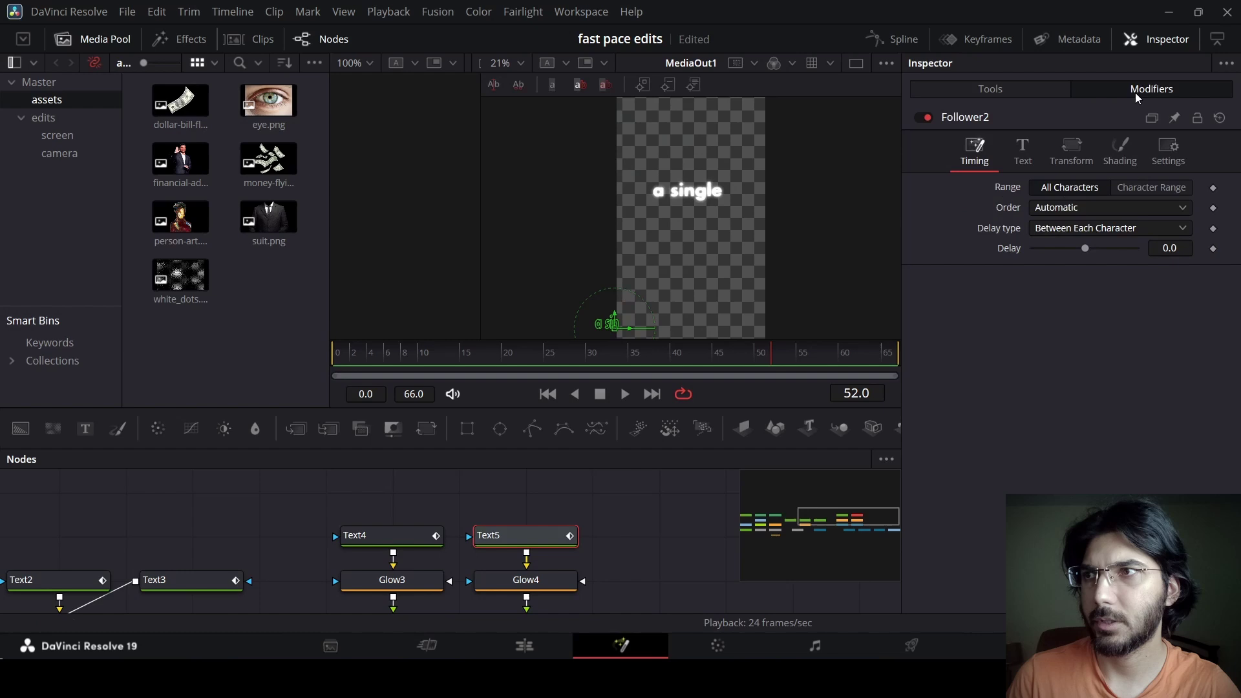
left_click(1158, 250)
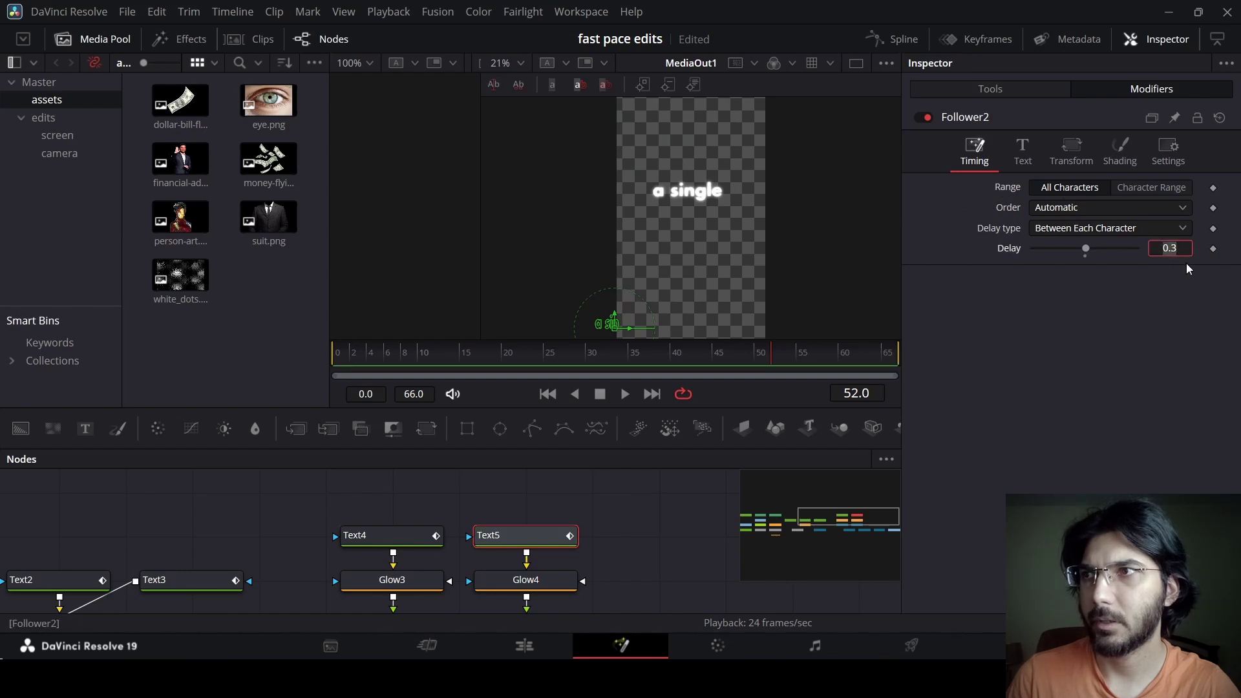
Keyframe the shading opacity of Text5's Follower modifier at 1.0 on frame 50, and fade the text out at frame 45
left_click(1123, 157)
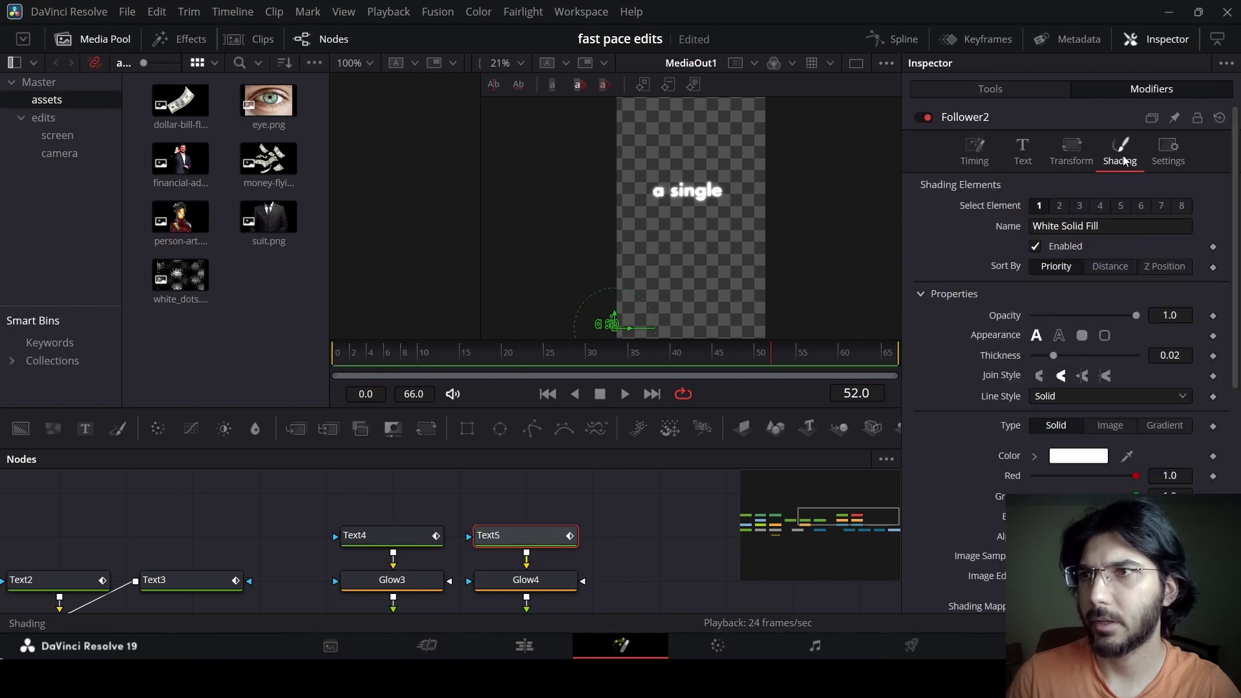
left_click_drag(633, 359, 755, 360)
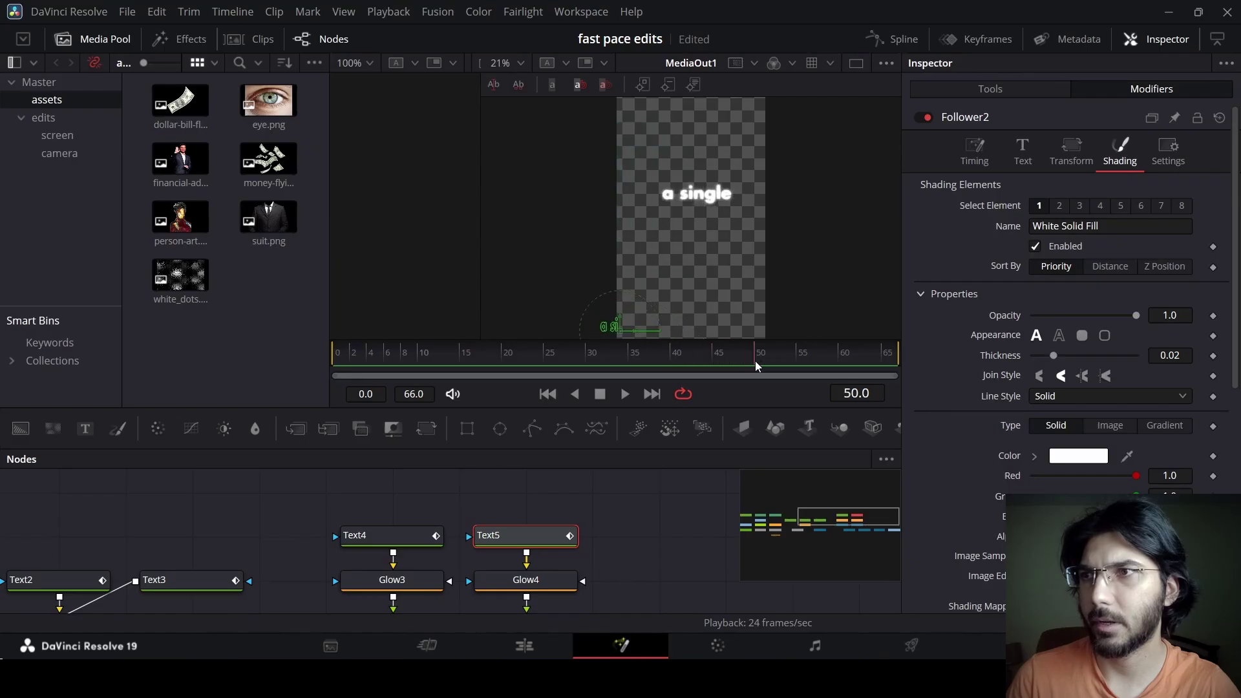
left_click(1214, 316)
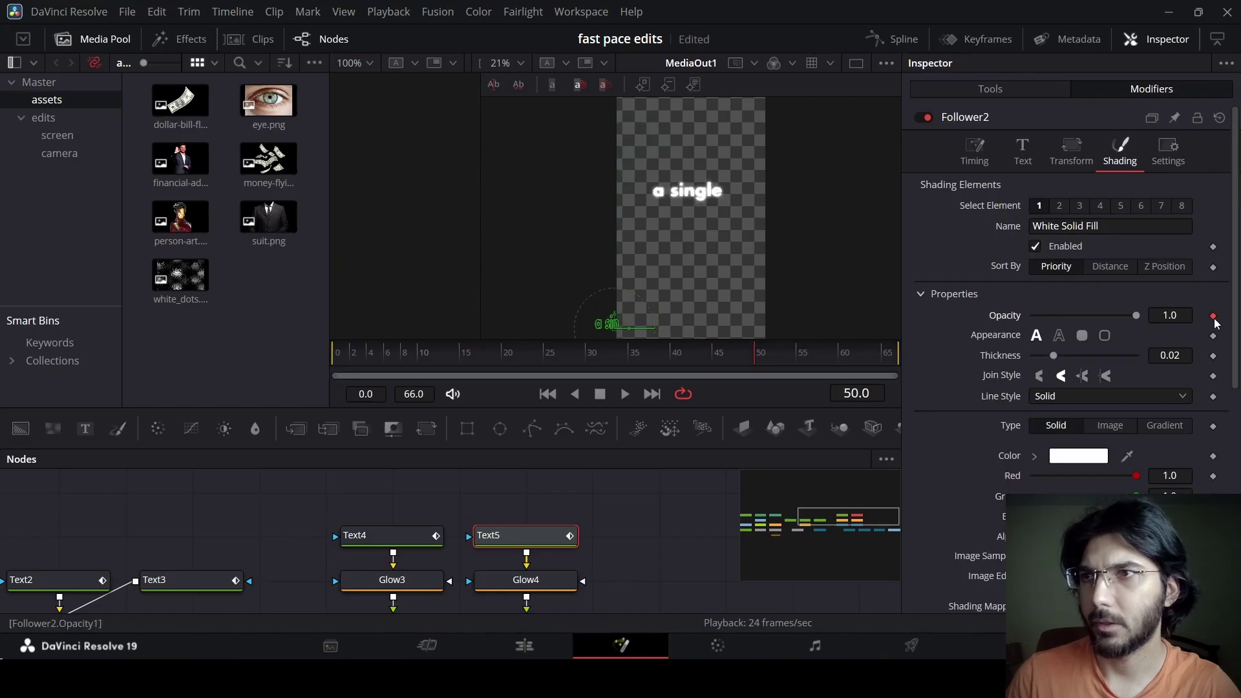
left_click_drag(750, 364, 714, 367)
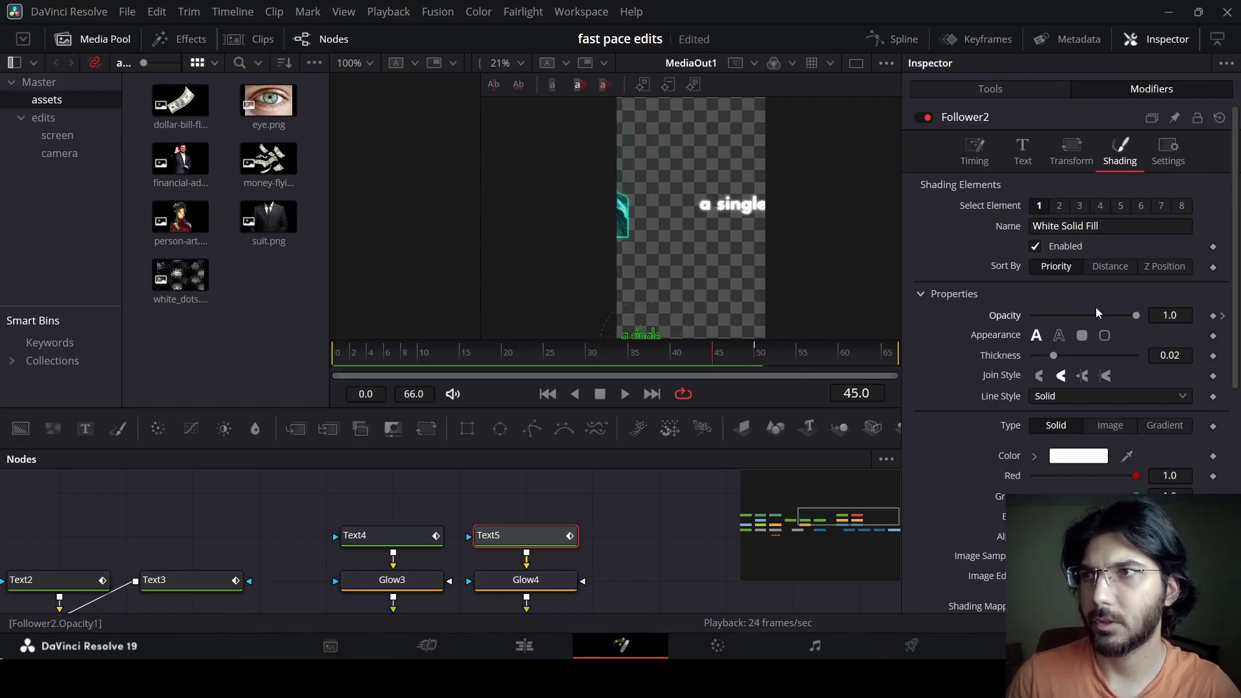
left_click(620, 537)
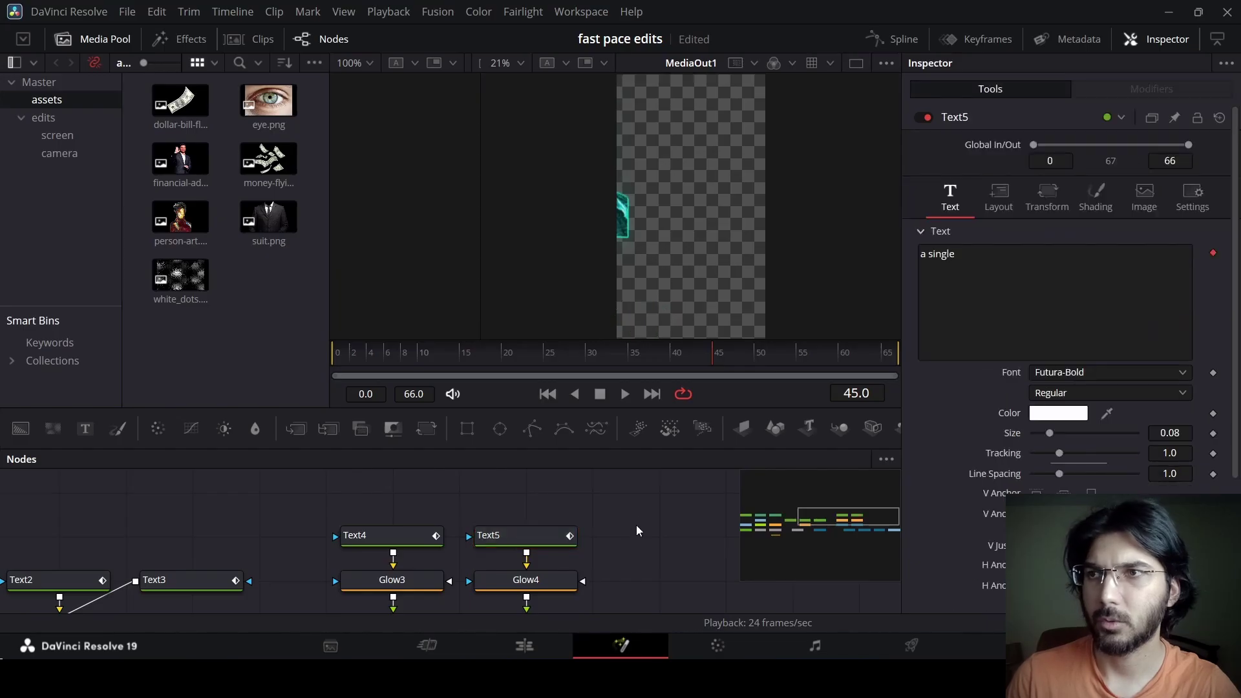
Play back the composition from about frame 38 to check the "a single" text's reveal
key("space")
key("space")
left_click(648, 353)
key("space")
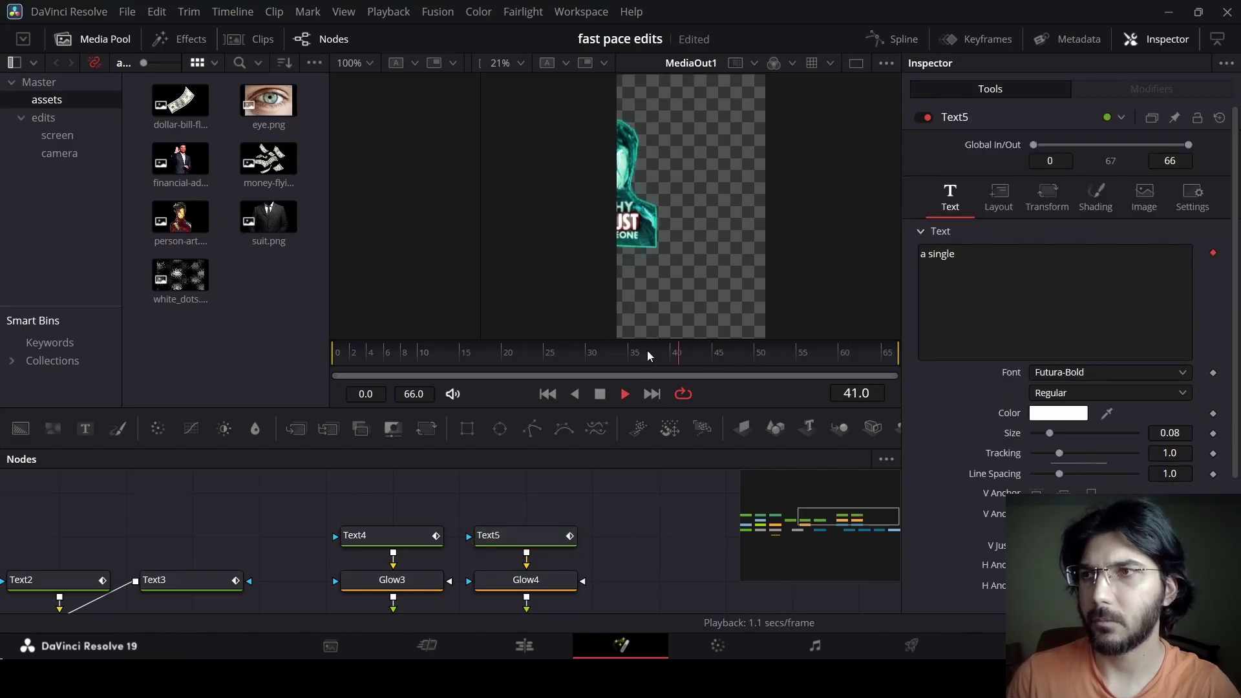
key("space")
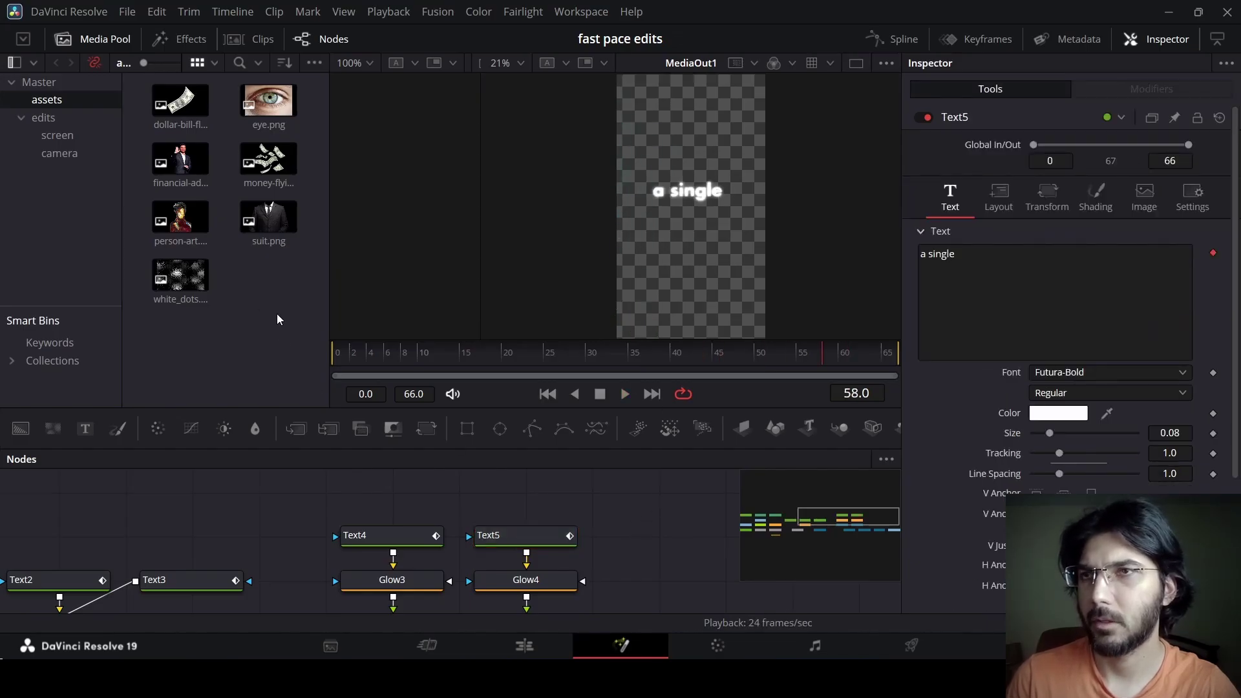
Add dollar-bill-floating.png to the node graph beside Text5 and attach an Image Plane 3D below it
left_click_drag(182, 102, 645, 526)
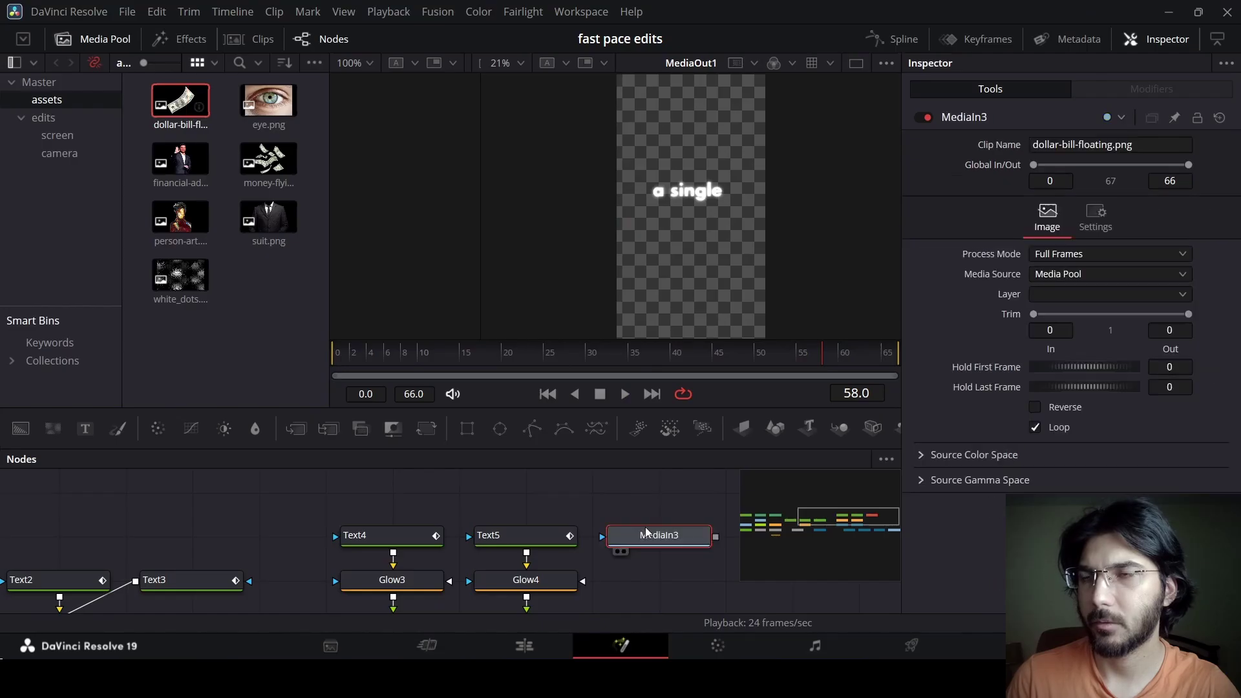
scroll(643, 526, "down", 2)
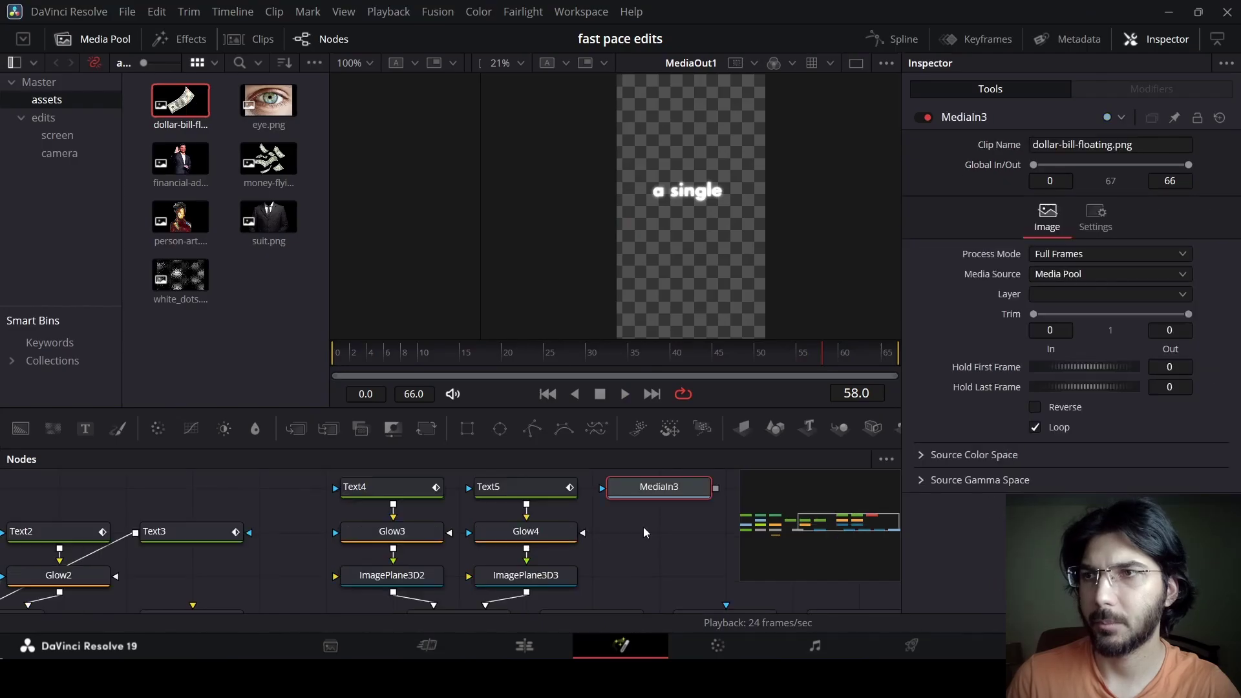
left_click(737, 427)
left_click_drag(756, 524, 880, 518)
left_click_drag(544, 521, 430, 572)
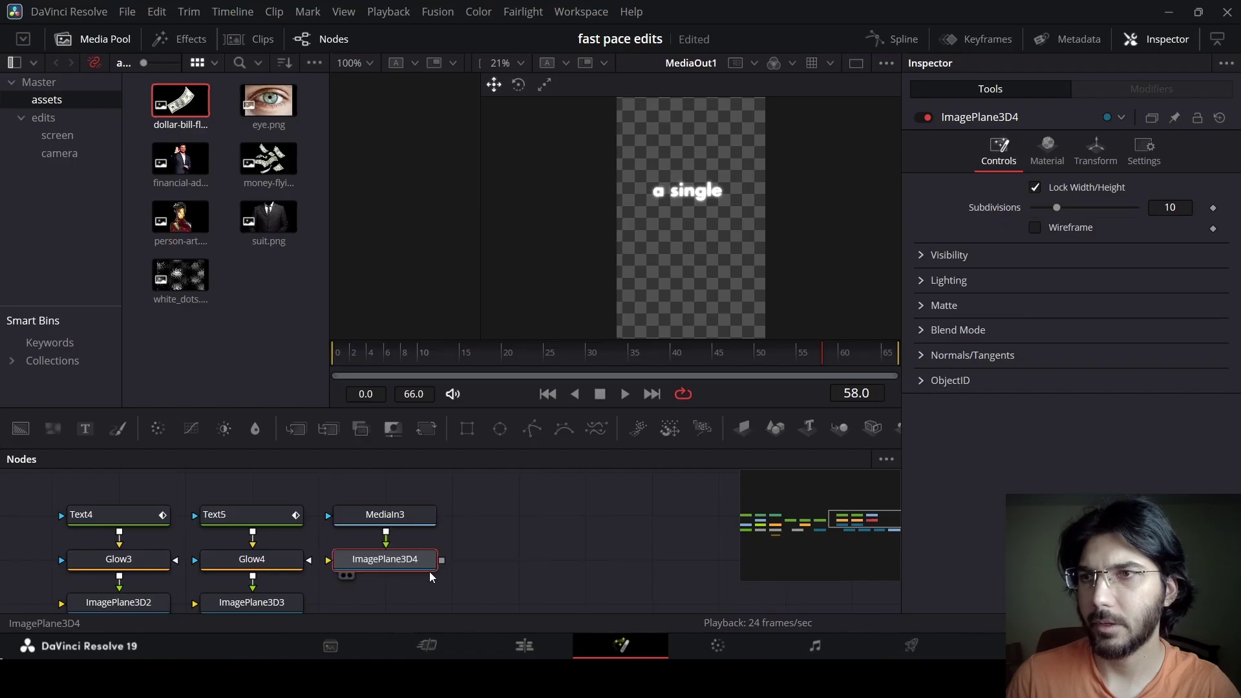
Connect the dollar bill's image plane to Merge3D1
scroll(429, 572, "down", 2)
scroll(467, 538, "up", 1)
scroll(507, 525, "down", 1, "ctrl")
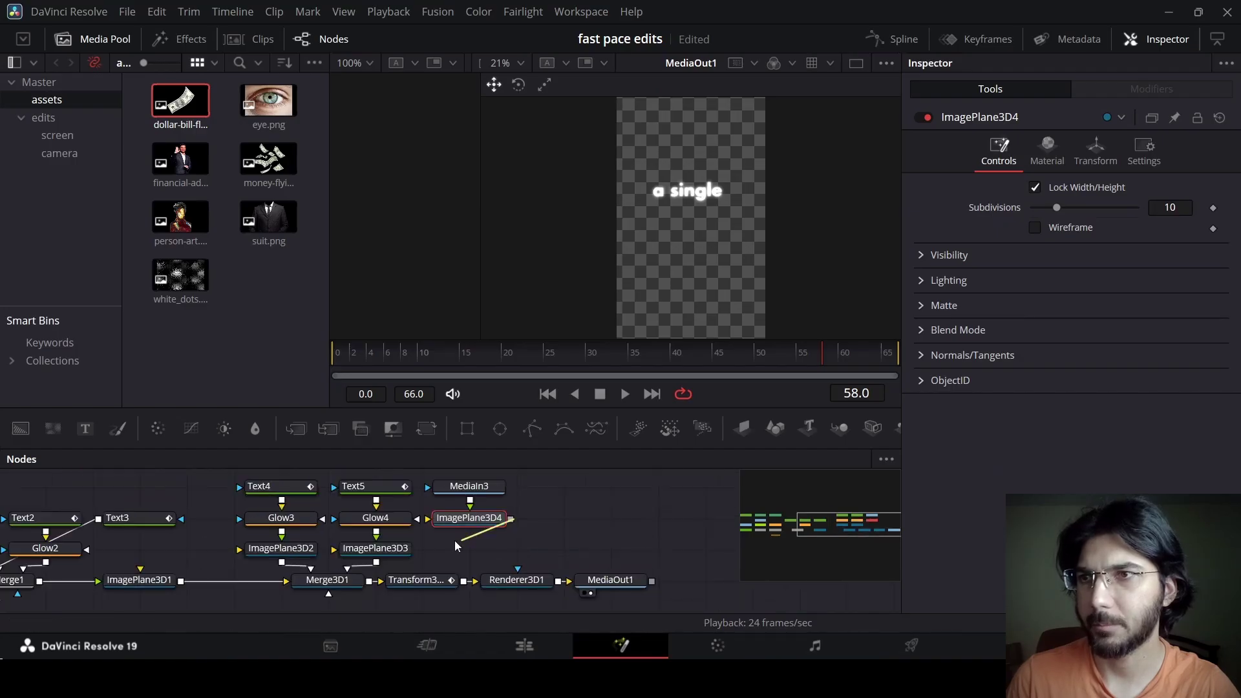
left_click_drag(510, 520, 344, 577)
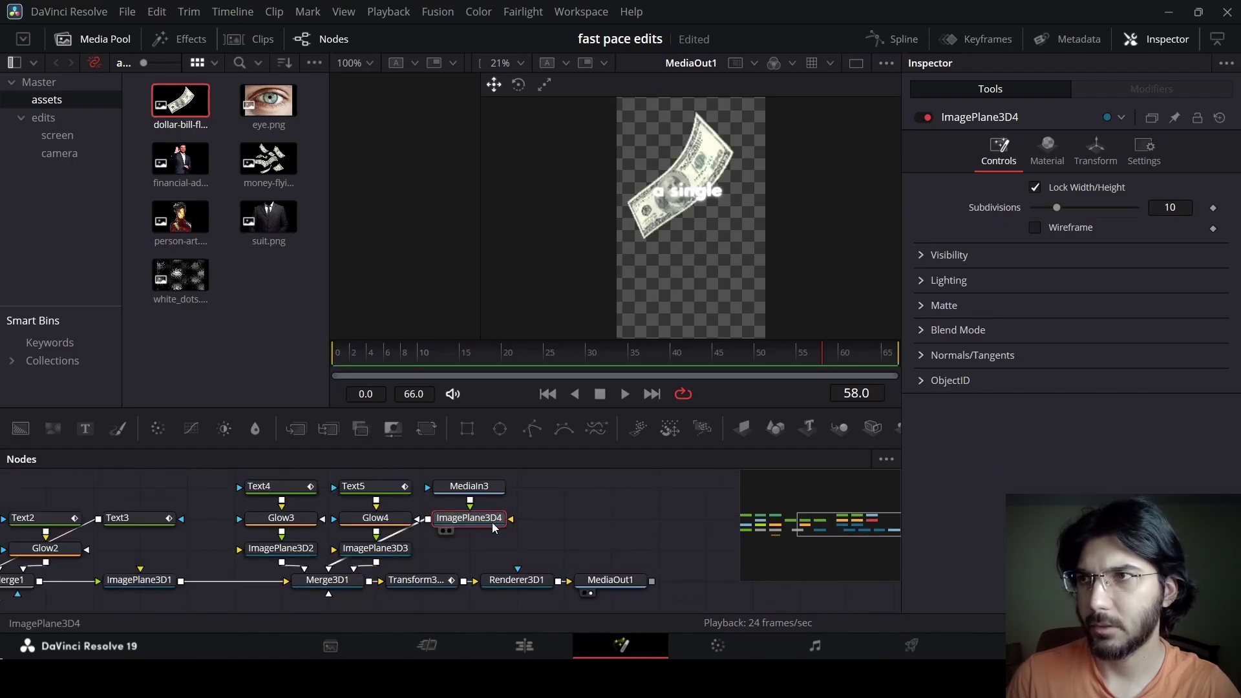
Set the scale of the dollar bill's image plane to 0.5
left_click(1088, 165)
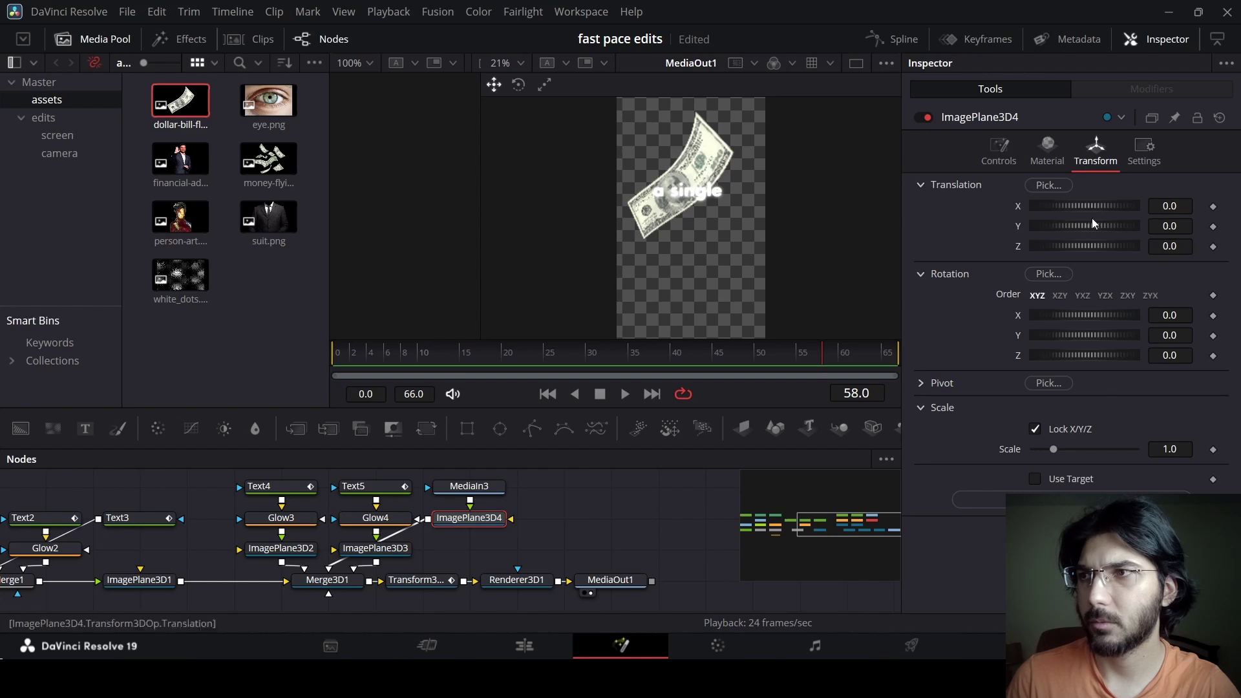
left_click(1189, 449)
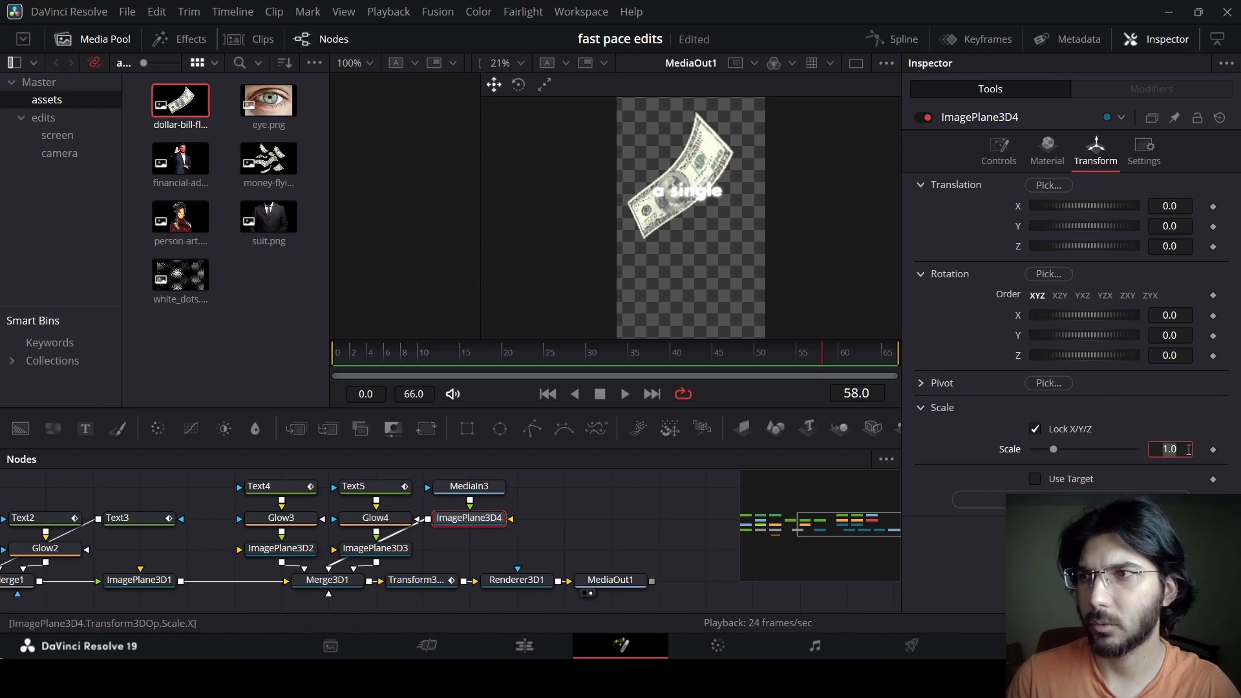
type("0.5")
key("Tab")
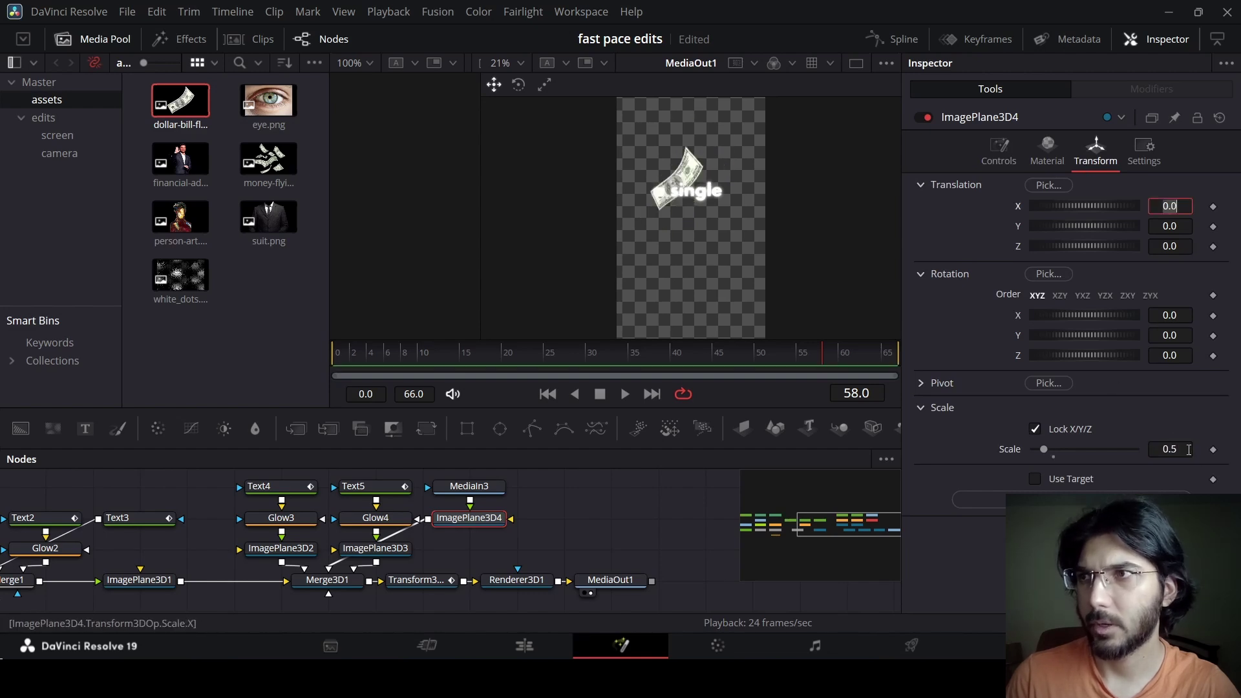
Set the dollar bill image plane's translation to X 0.044 and Y -0.333
left_click_drag(1190, 206, 1163, 206)
type("0.0")
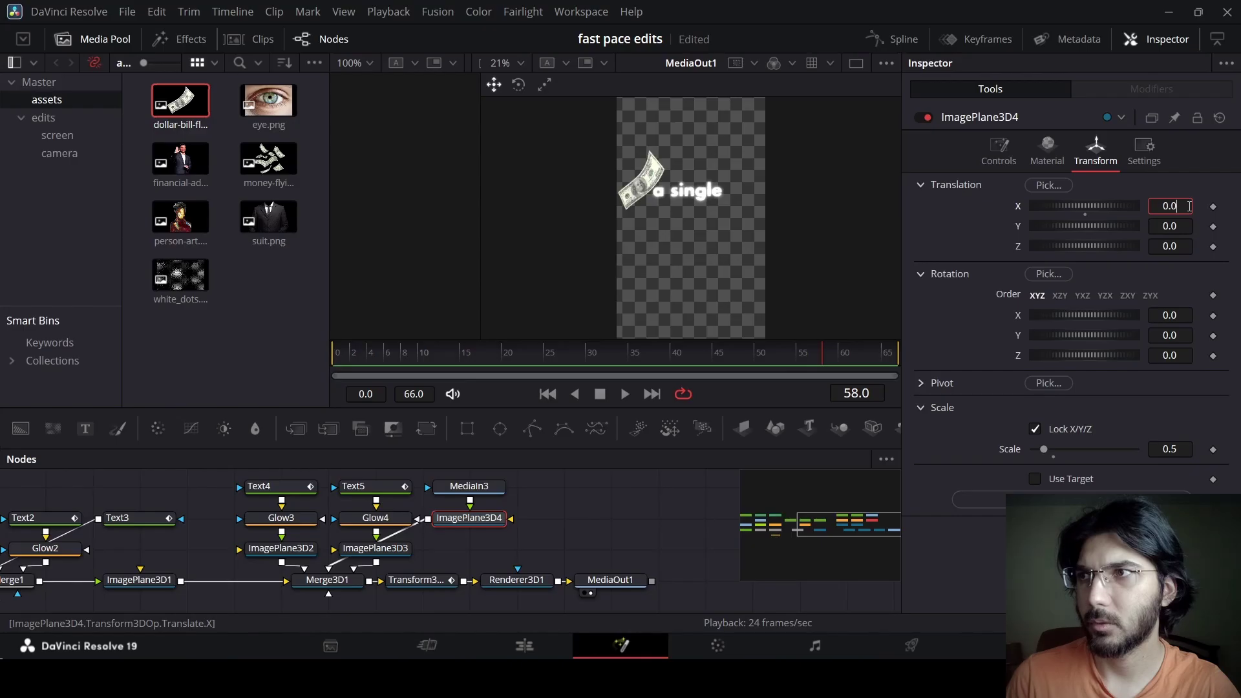
type("44")
key("Tab")
type("-0.")
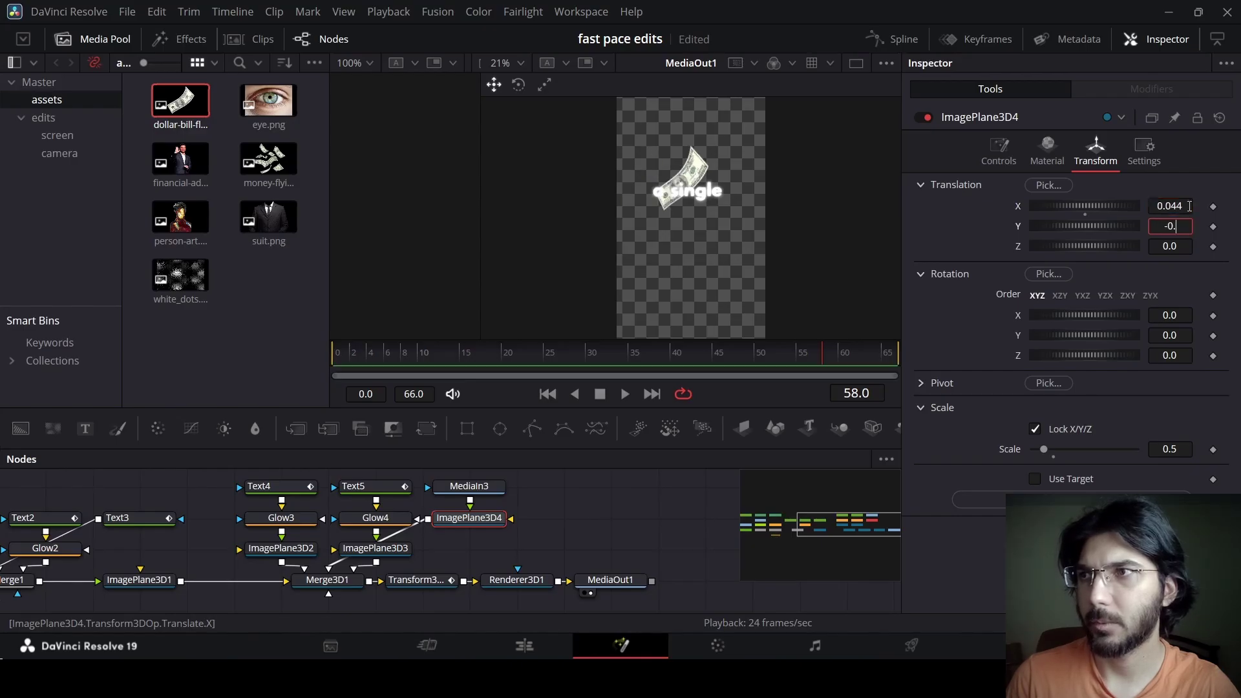
type("0")
type("333")
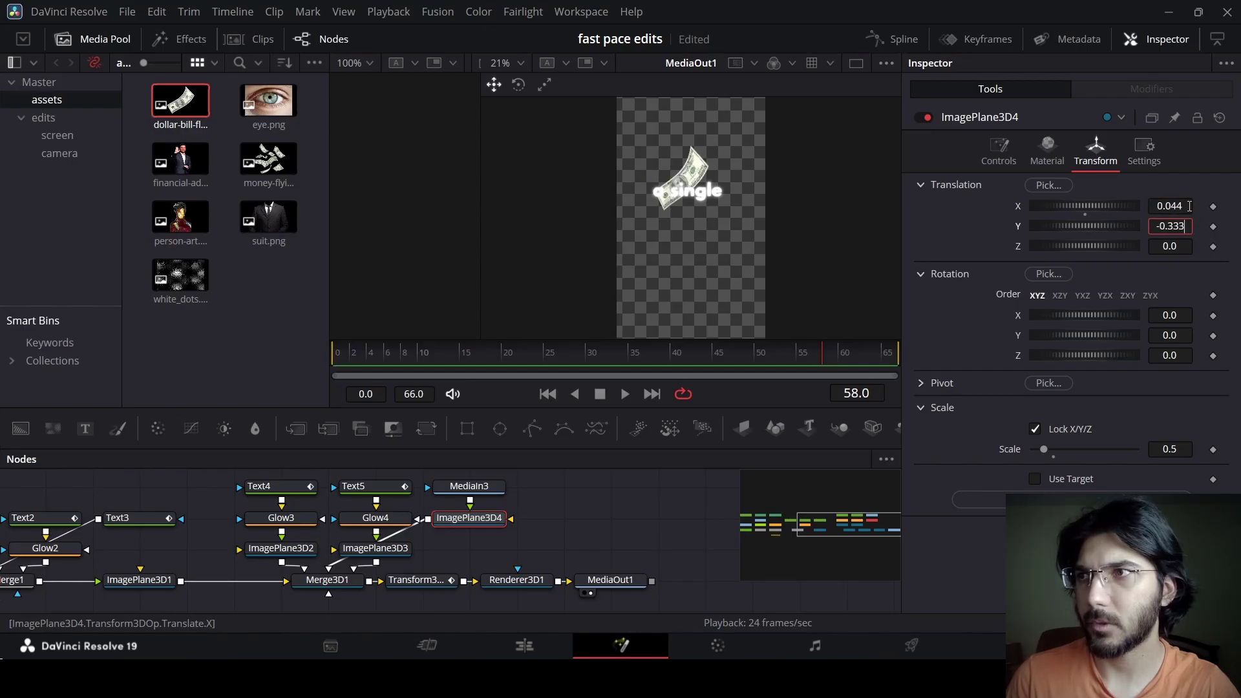
key("Tab")
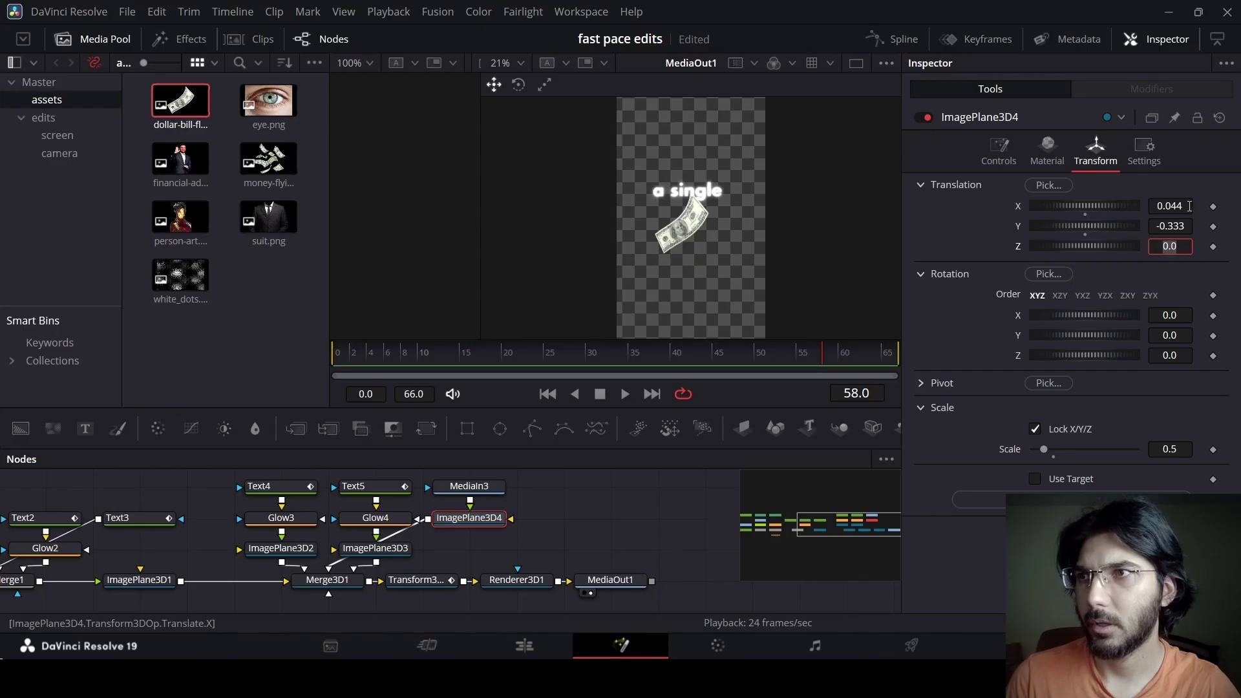
Set the dollar bill image plane's Z rotation to -38
double_click(1177, 356)
type("-38")
key("Tab")
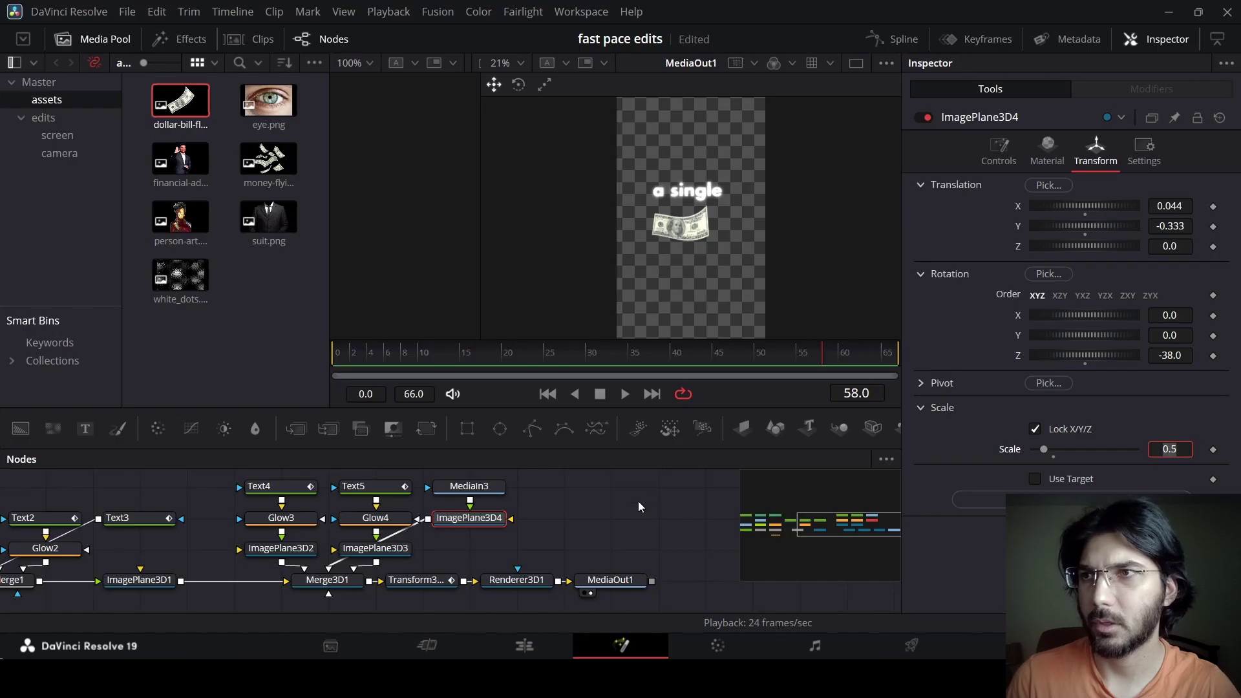
Keyframe the dollar bill image plane's material opacity at 1.0 on frame 49 and 0.0 on frame 47
left_click(1046, 154)
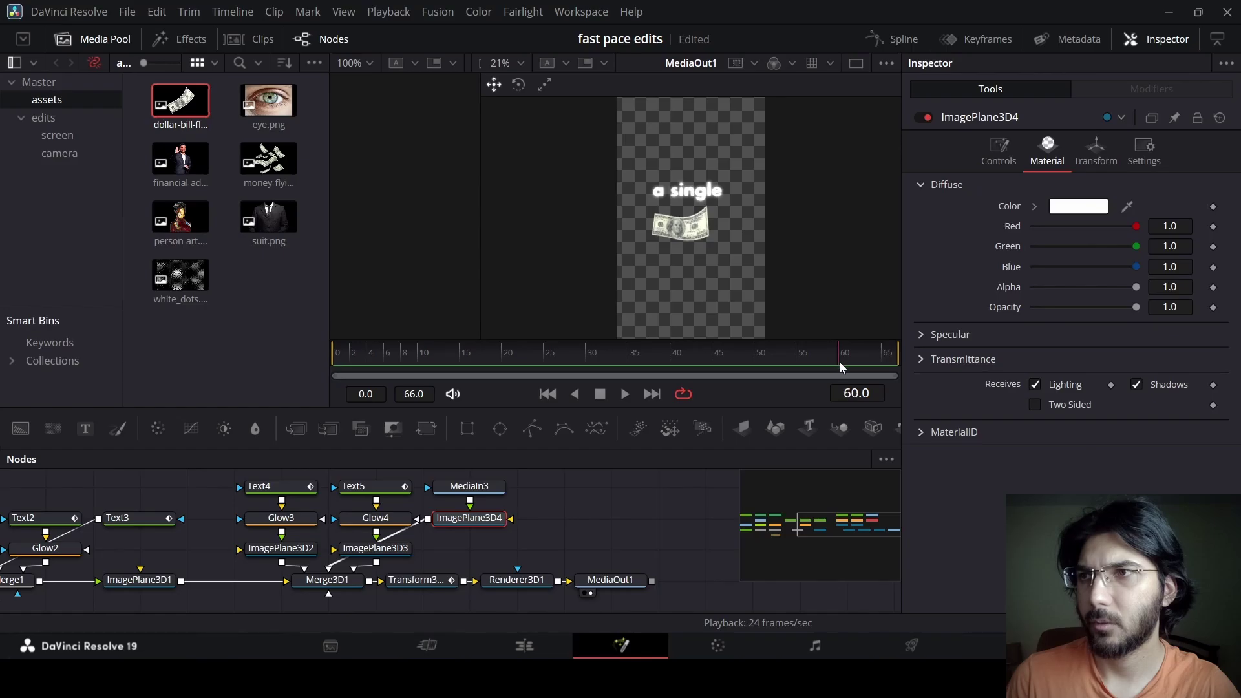
left_click_drag(841, 366, 753, 377)
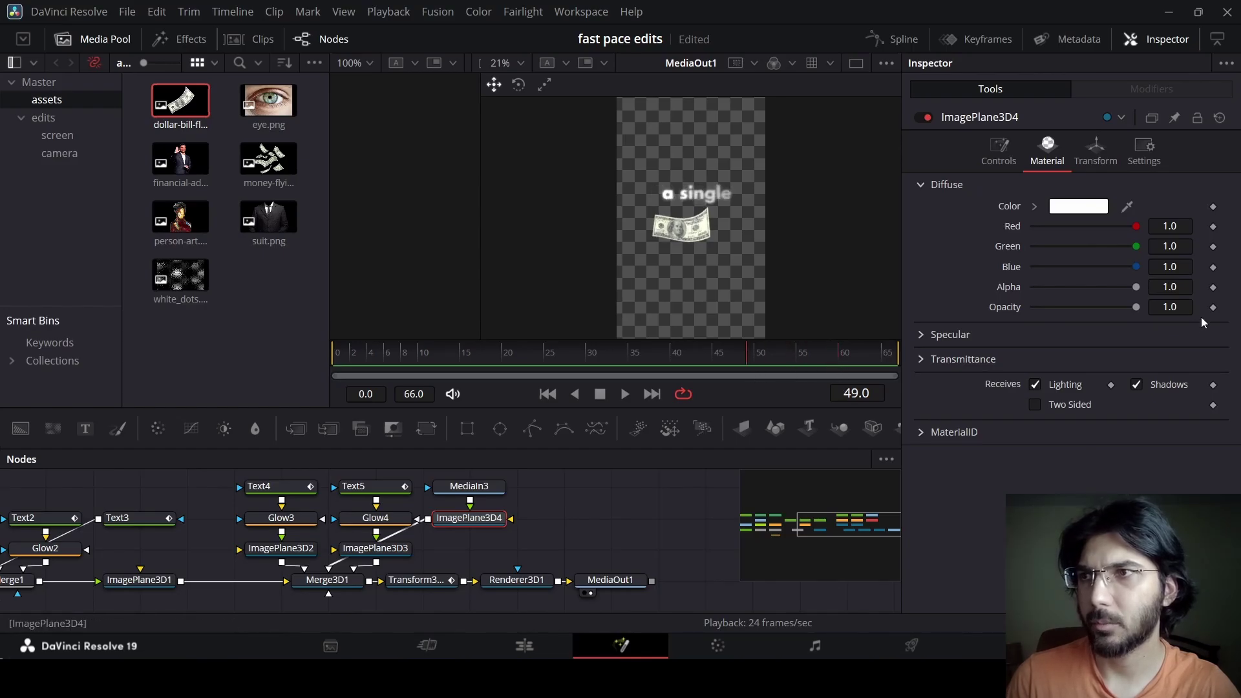
left_click(1214, 308)
left_click(734, 355)
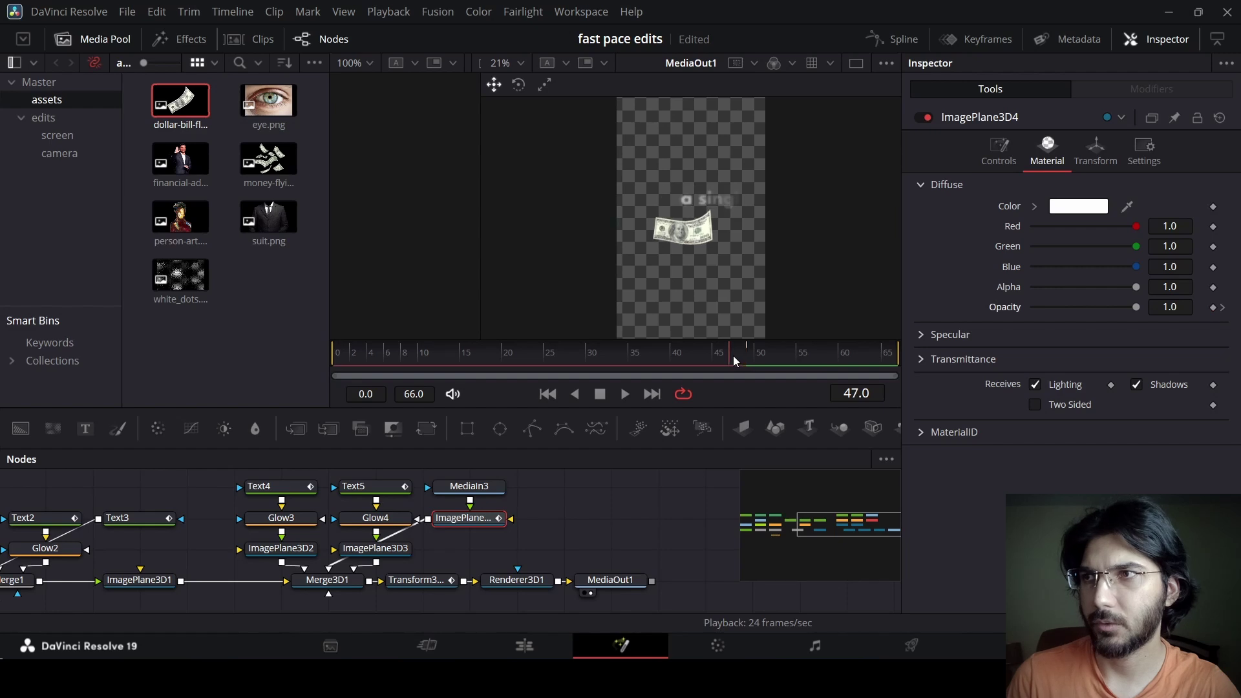
left_click_drag(1133, 308, 1016, 313)
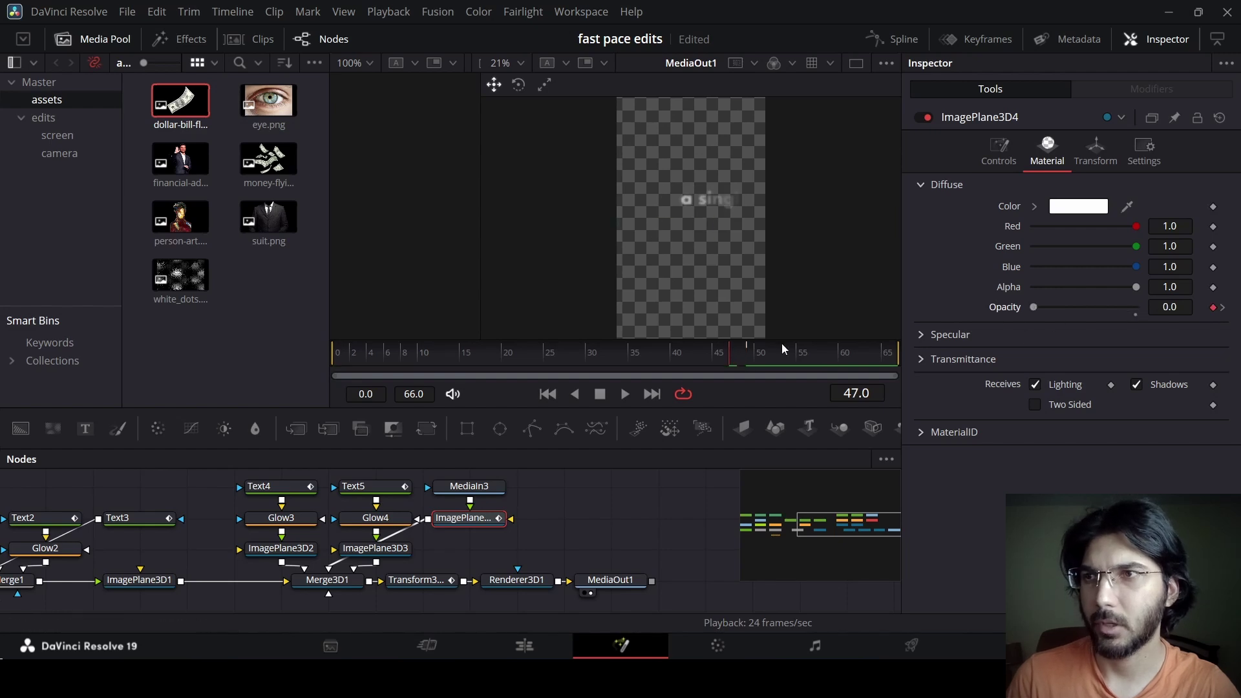
Play back the composition from frame 27 to check the dollar bill's fade-in
left_click(561, 355)
left_click(622, 503)
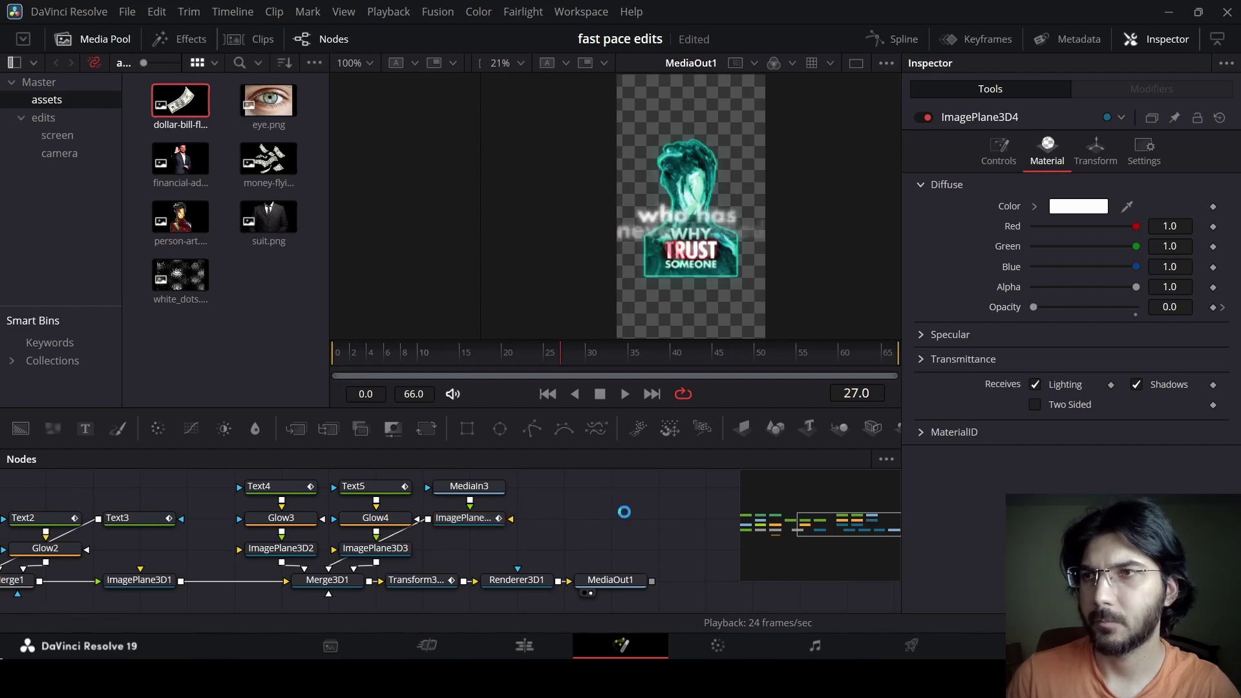
key("space")
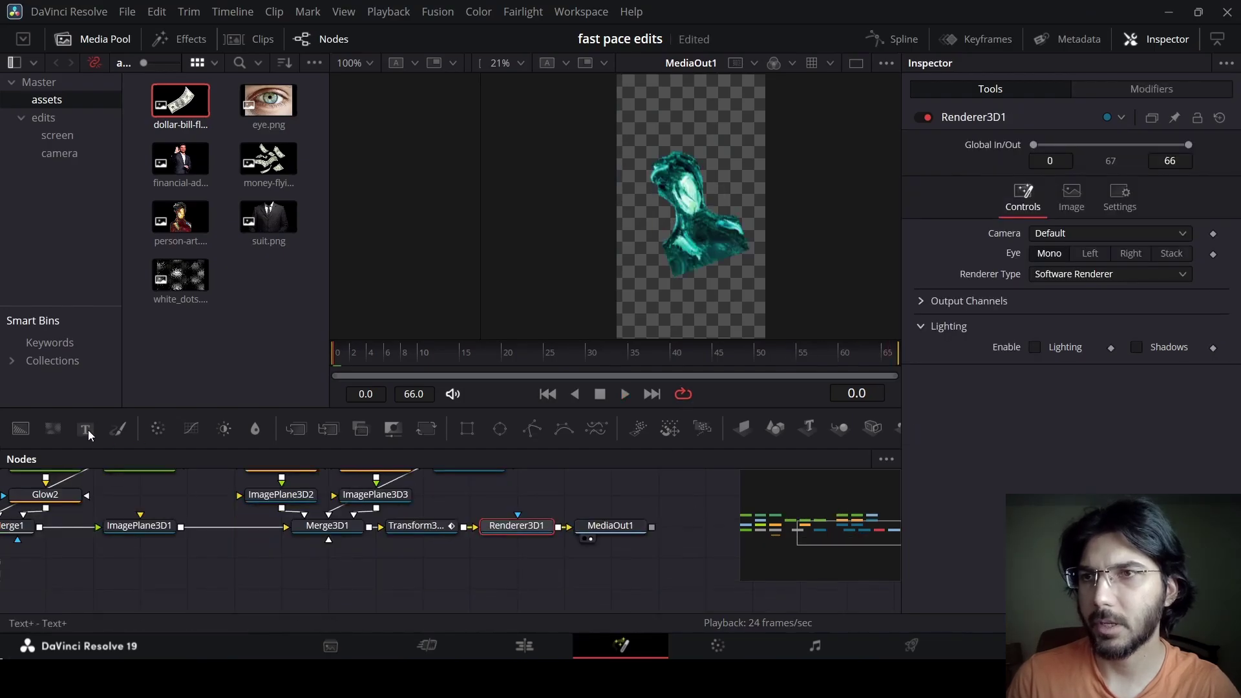
Add two Text+ nodes below the main node chain and set the first one's text to "of their"
left_click_drag(86, 429, 243, 566)
left_click_drag(85, 429, 431, 566)
left_click(234, 557)
left_click(995, 288)
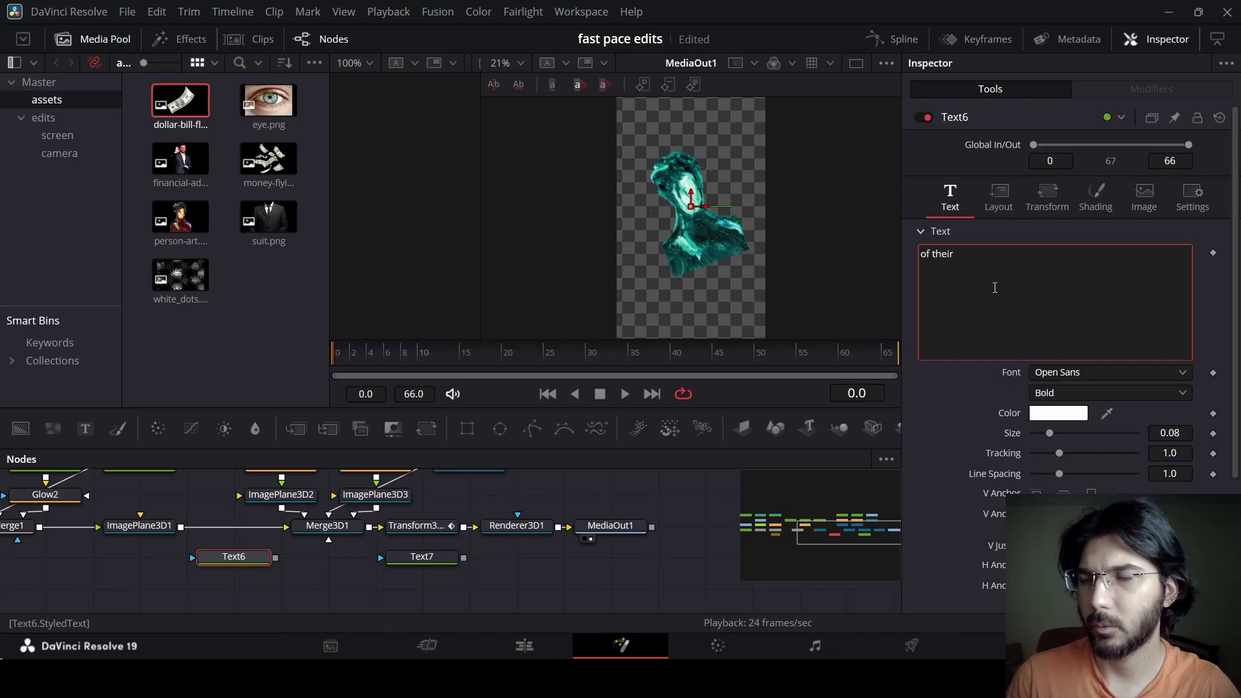
Set the font of the "of their" text to Futura XBlk BT
left_click(1081, 372)
type("fu")
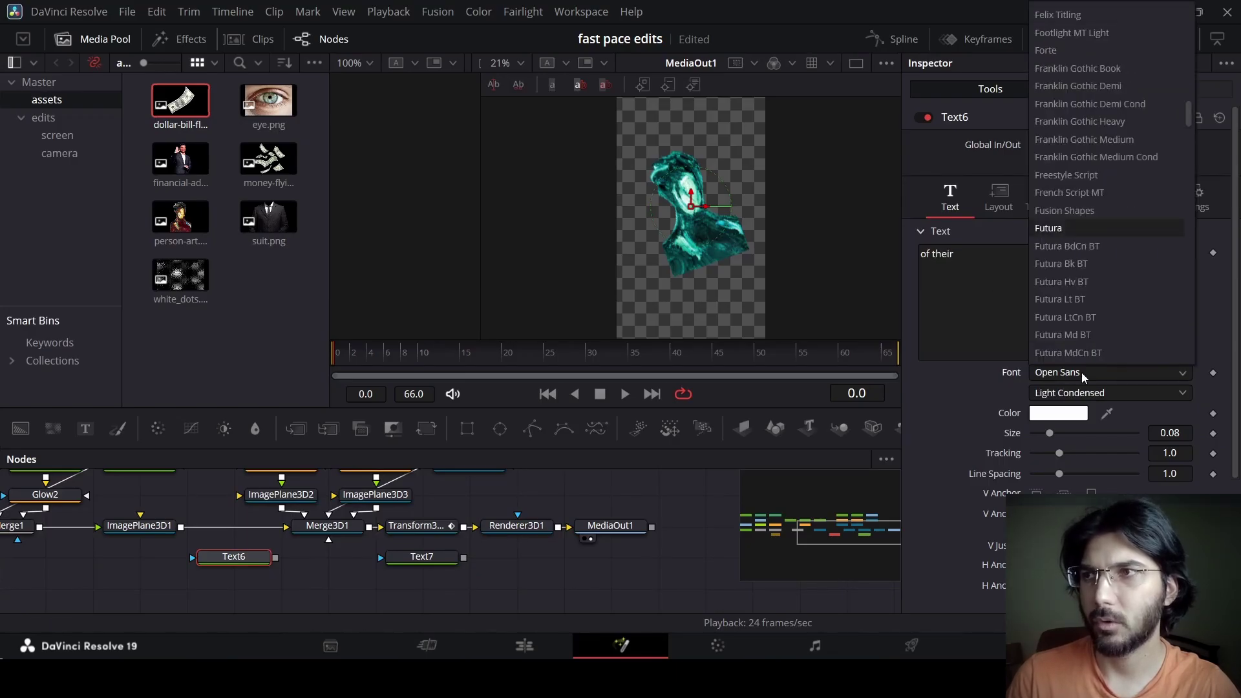
key("Return")
left_click(1081, 373)
key("Down")
key("Down")
key("Down")
key("Up")
key("Up")
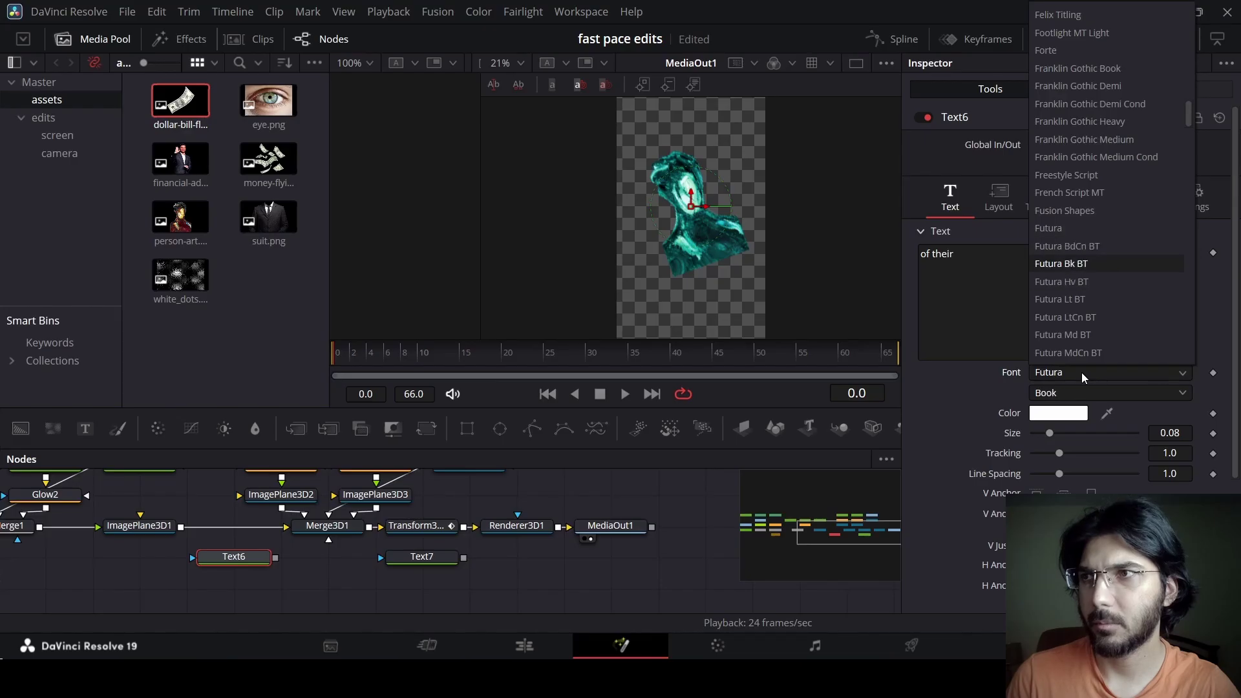
key("Down")
key("Down")
key("Down")
key("Down")
key("Down")
key("Down")
key("Down")
key("Return")
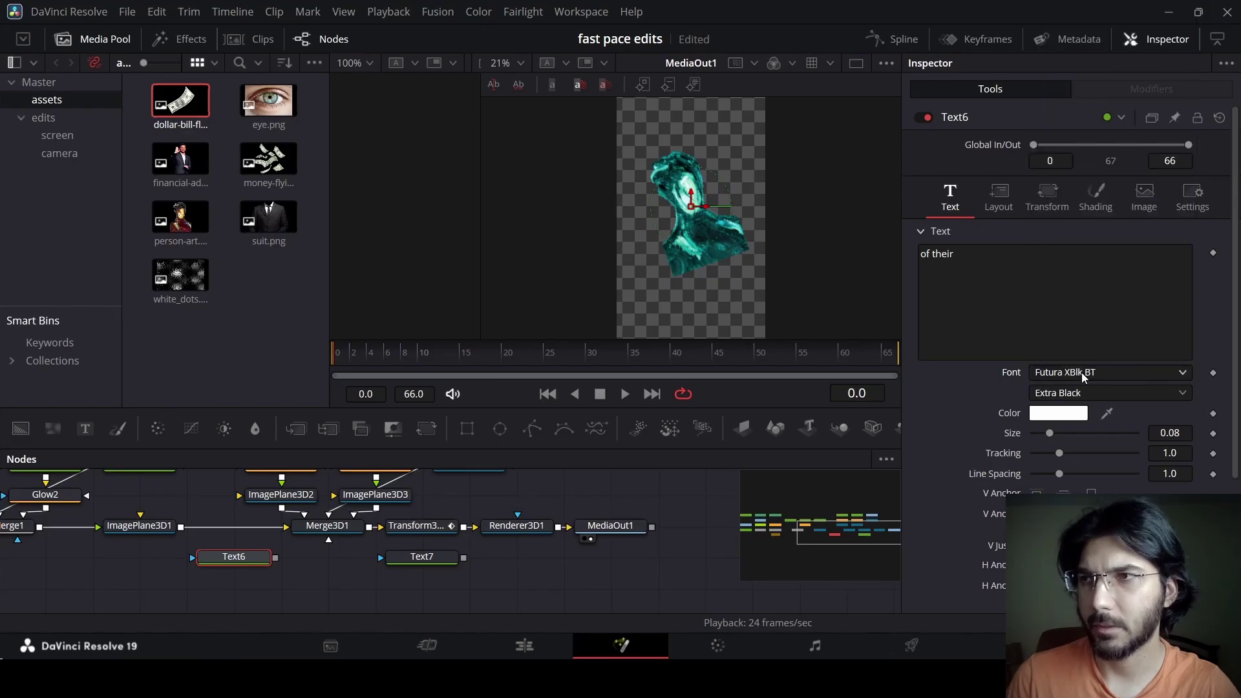
Move Text6 lower in the node graph and add a Glow node after it
left_click_drag(234, 557, 186, 588)
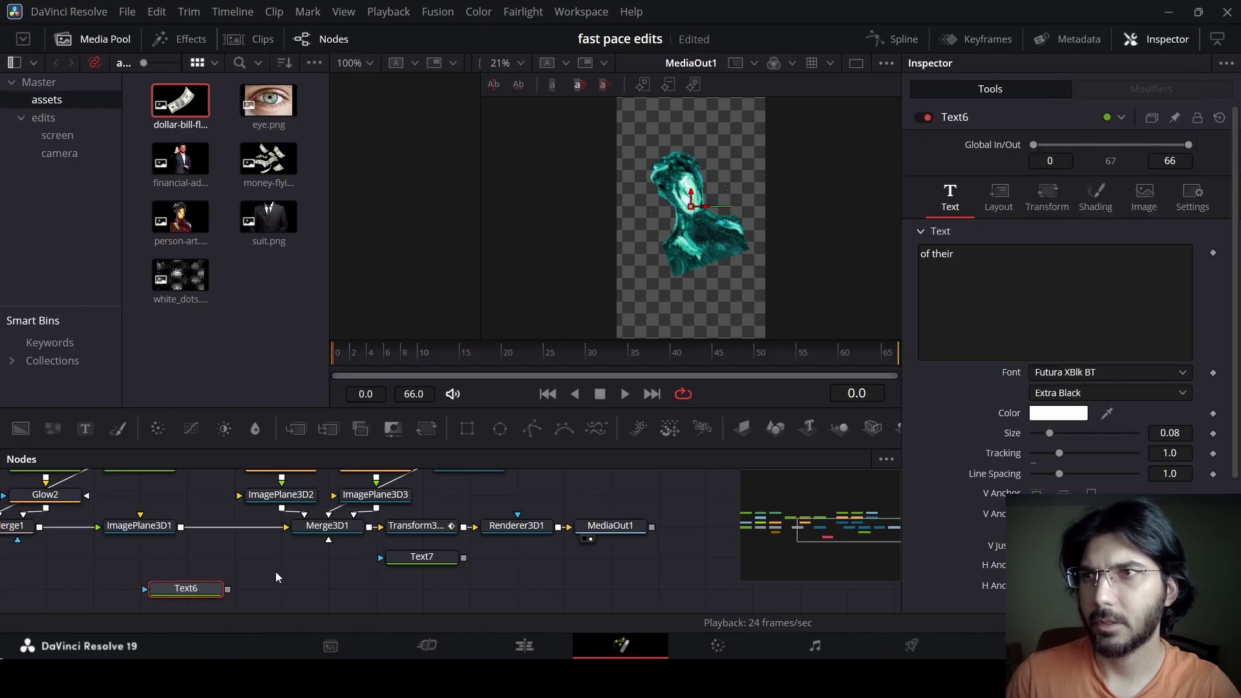
key("shift+space")
type("trans")
key("BackSpace")
key("BackSpace")
key("BackSpace")
key("BackSpace")
key("BackSpace")
type("glow")
key("Return")
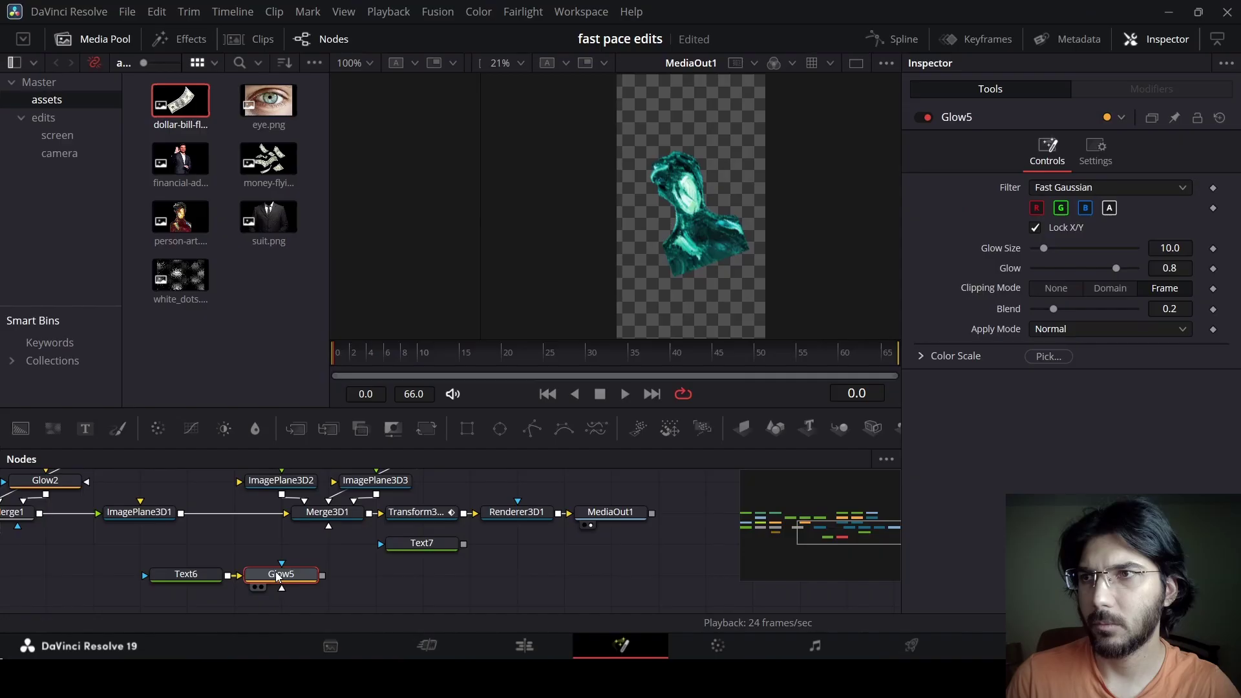
Add an Image Plane 3D after Glow5, place it above the glow and connect it to Merge3D1
left_click(742, 437)
left_click_drag(385, 575, 291, 546)
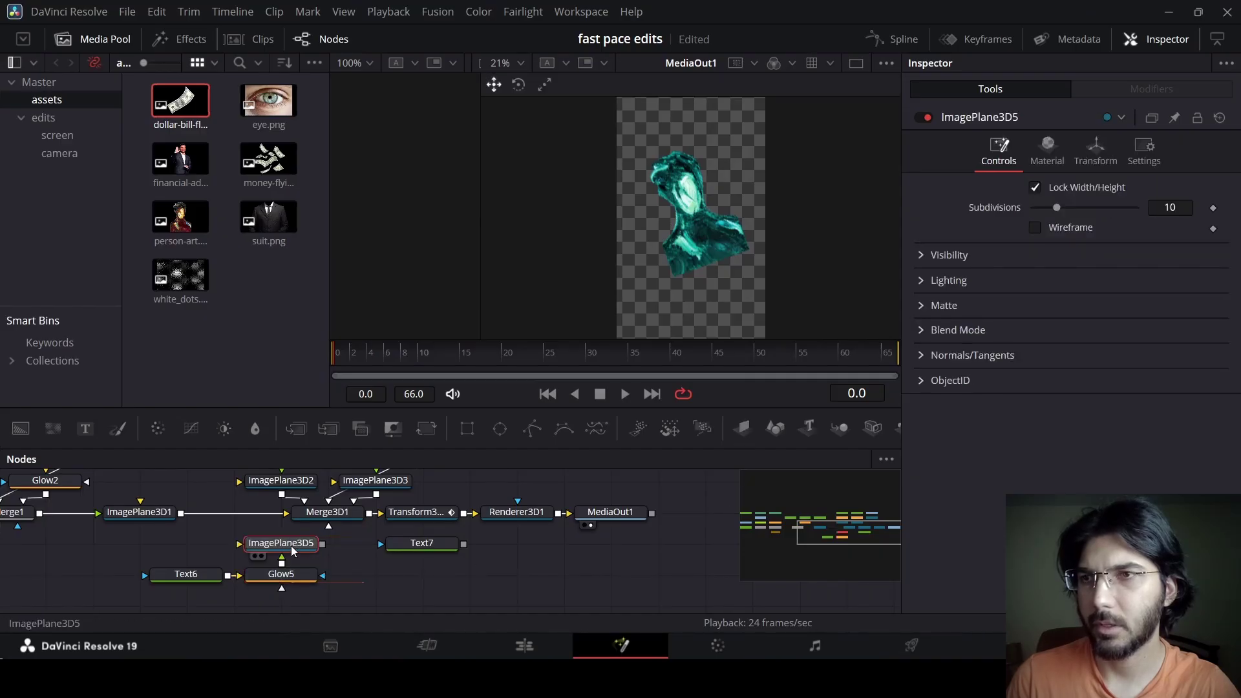
right_click(324, 517)
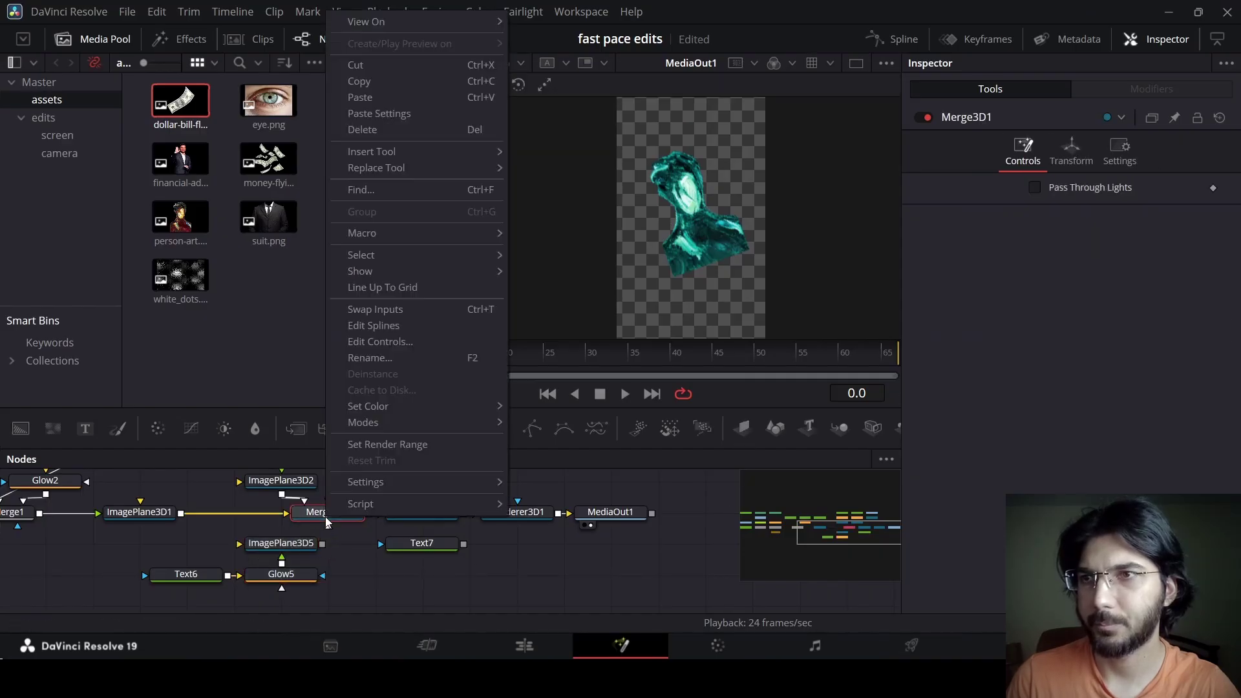
left_click(327, 533)
left_click_drag(322, 544, 330, 527)
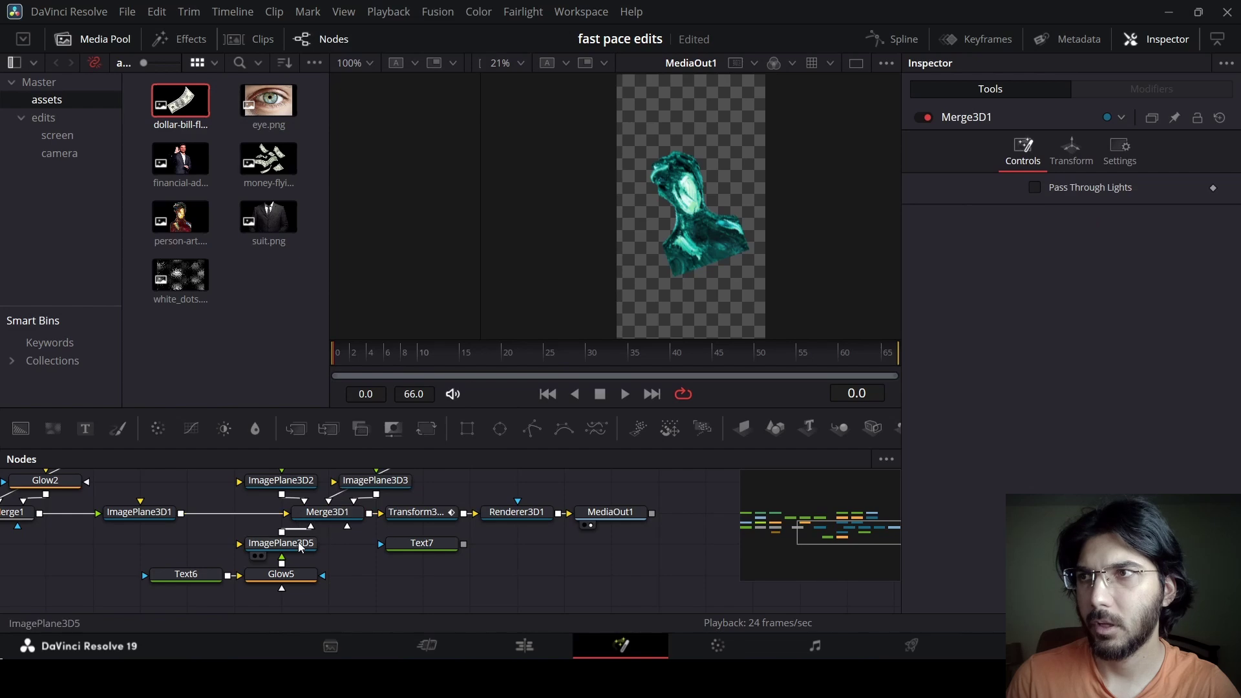
Set ImagePlane3D5's translation to X 0.99, Y -0.37 and Z 1.6
left_click(253, 546)
left_click(1096, 152)
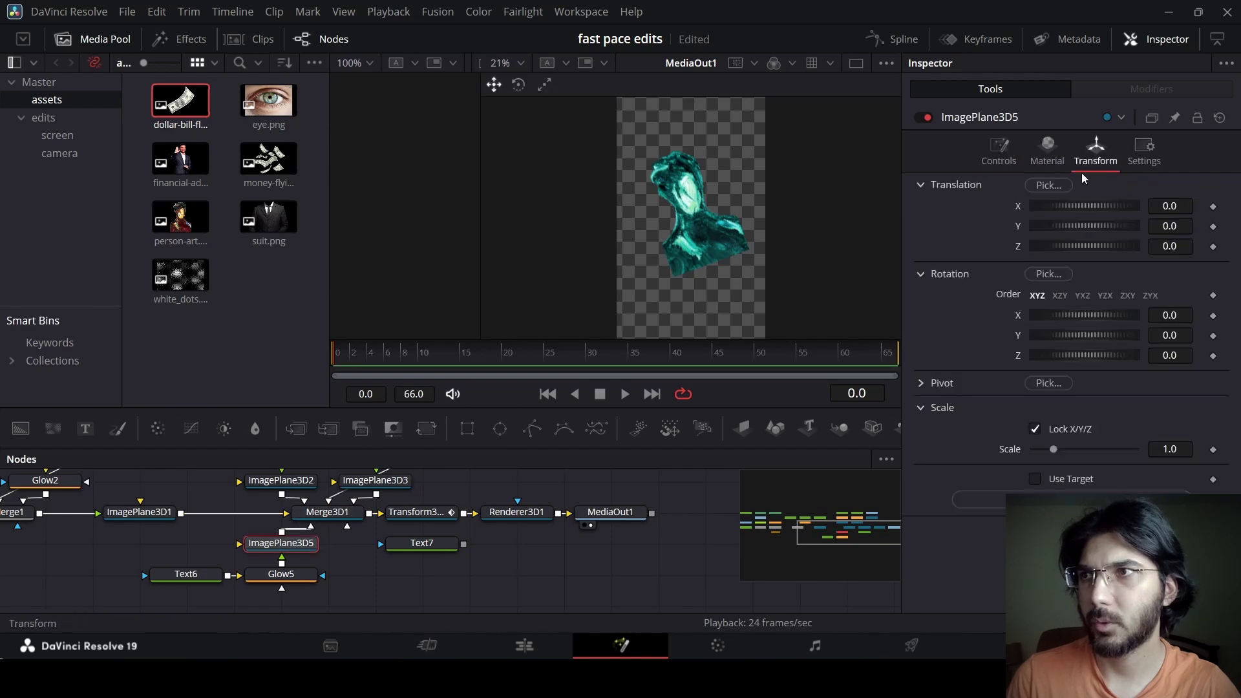
left_click(1185, 205)
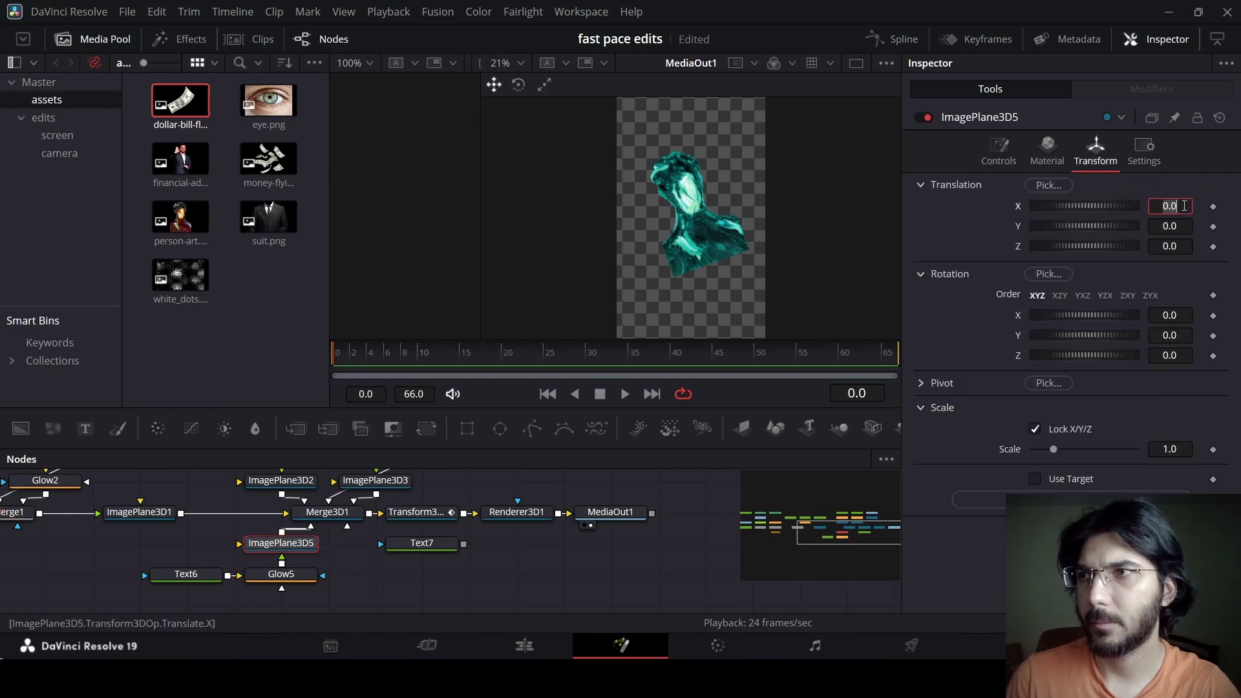
type("0.99")
key("Tab")
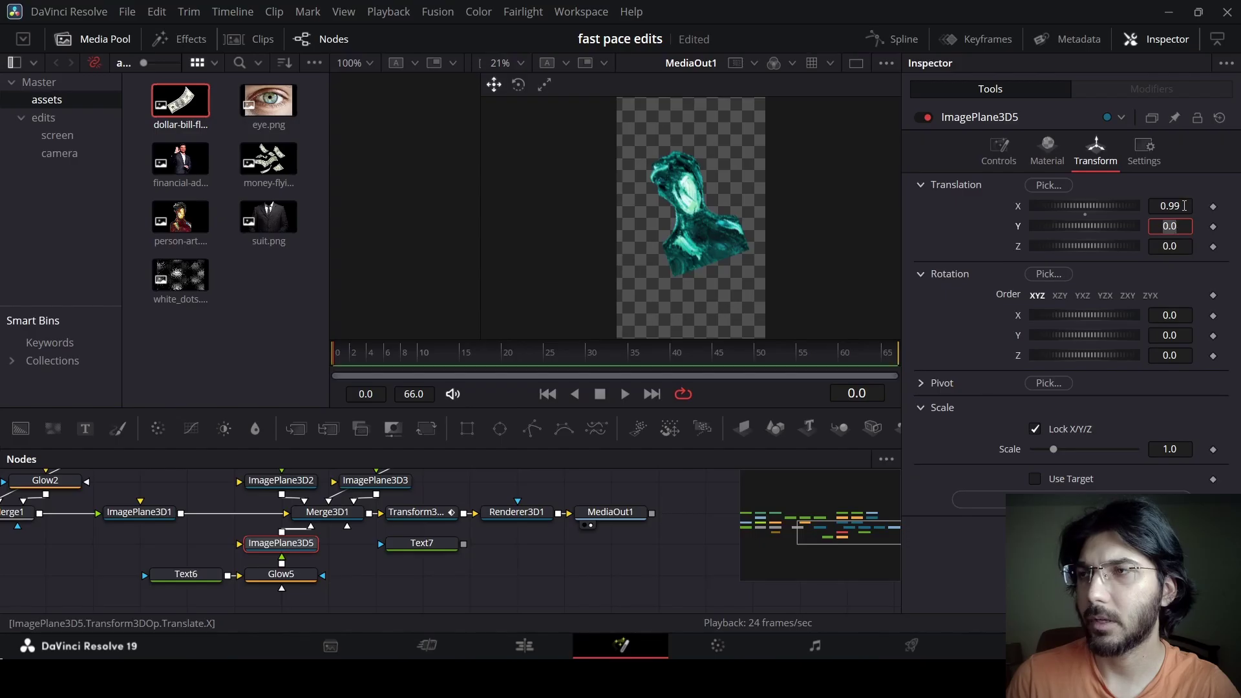
type("-0.")
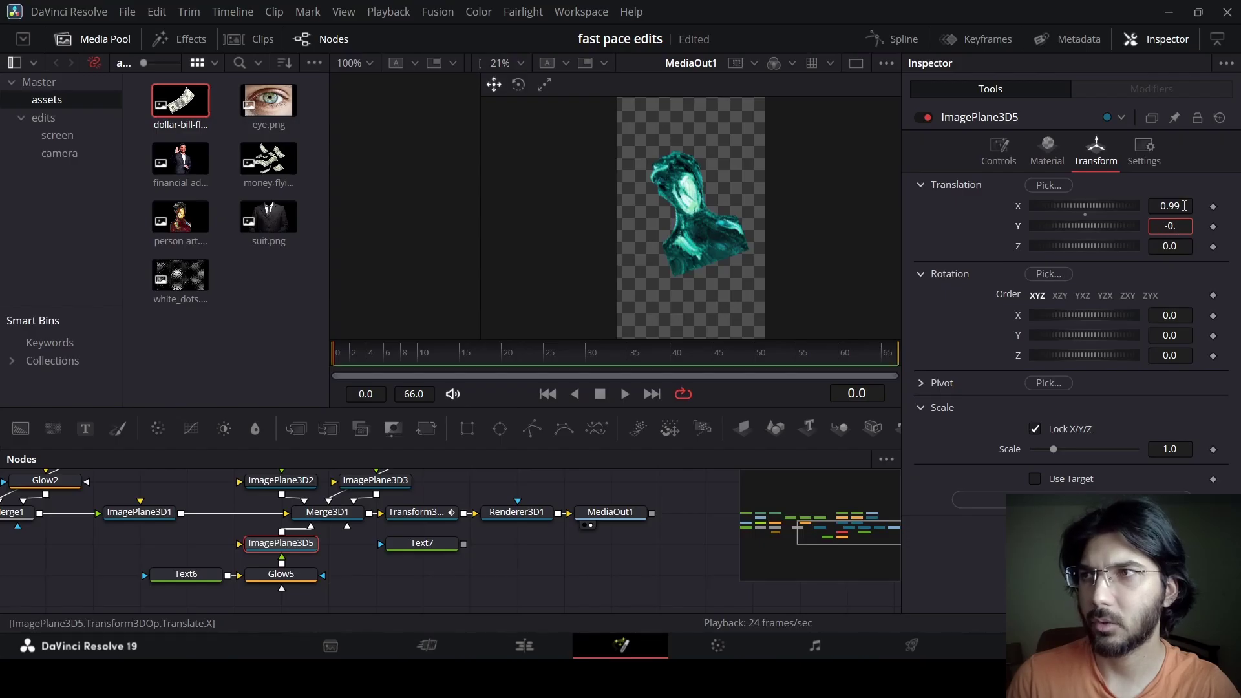
type("37")
key("Tab")
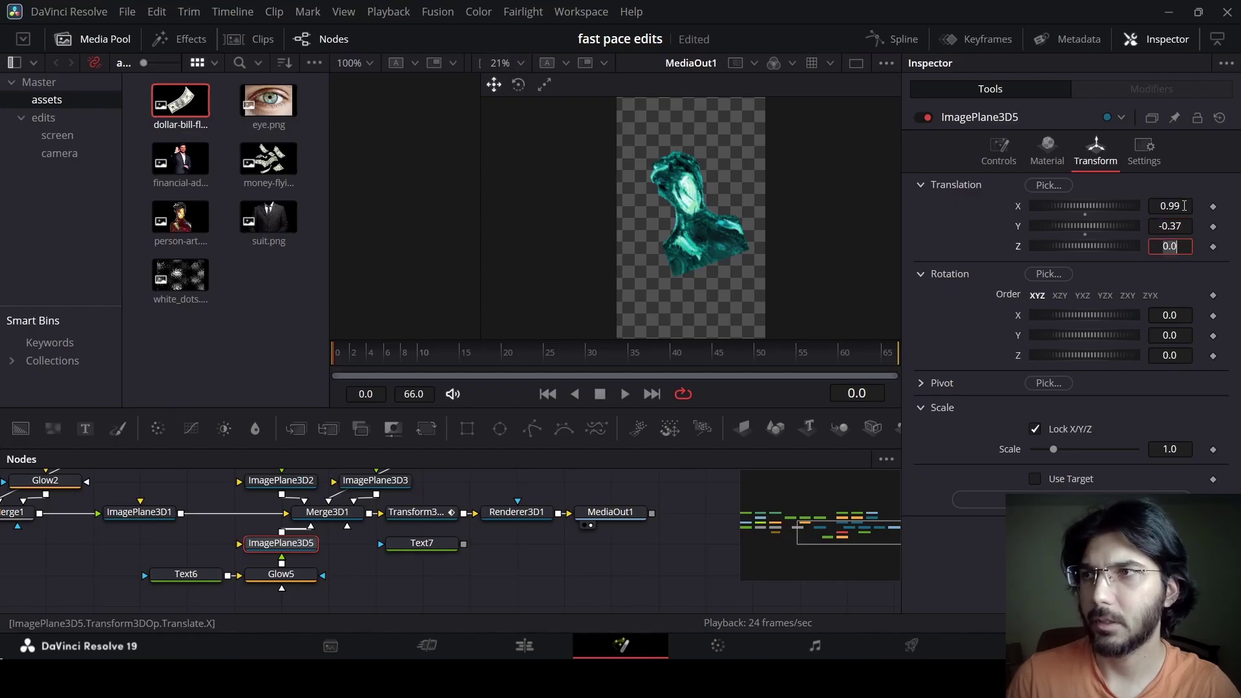
type("1.")
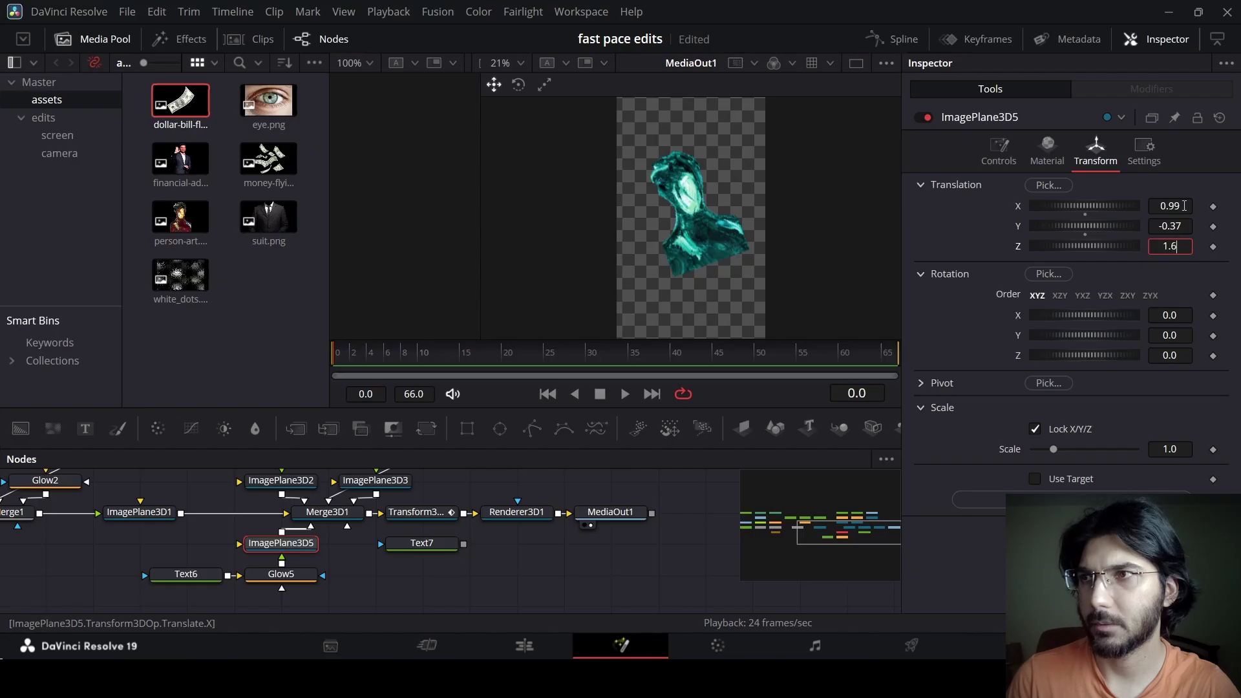
type("6")
key("Tab")
Set ImagePlane3D5's scale to 1.3 and go to frame 51 to view the "of their" text
left_click(1176, 449)
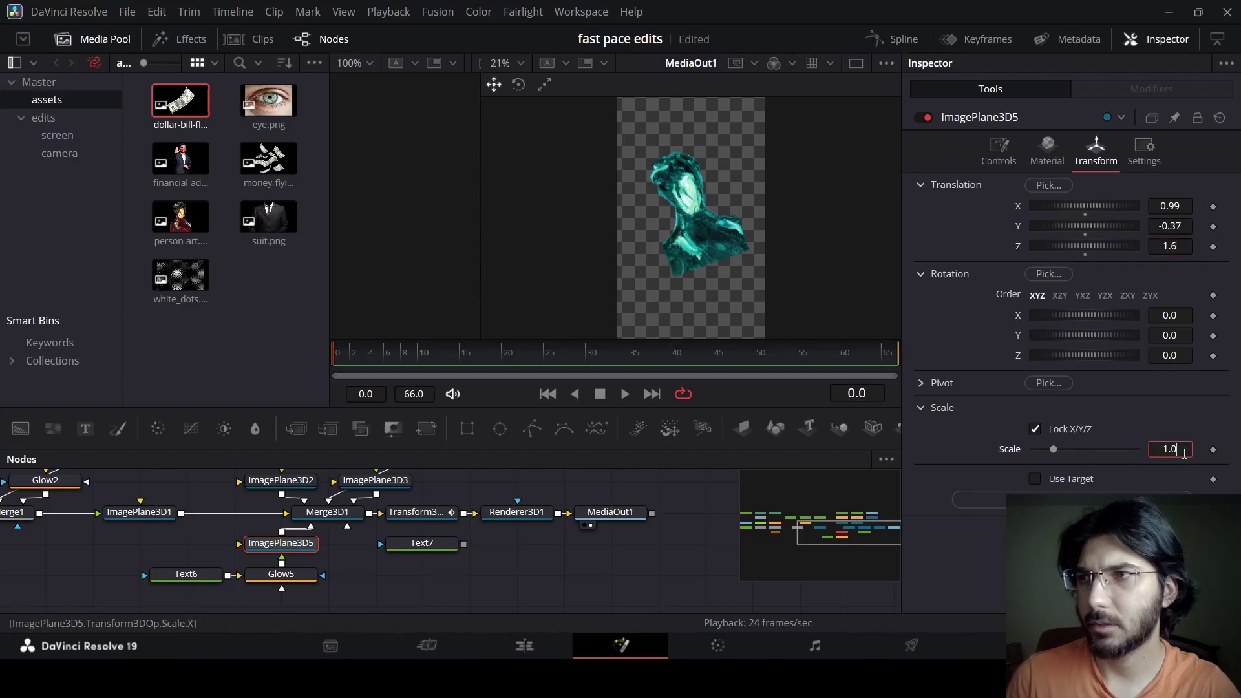
type("1.3")
key("Tab")
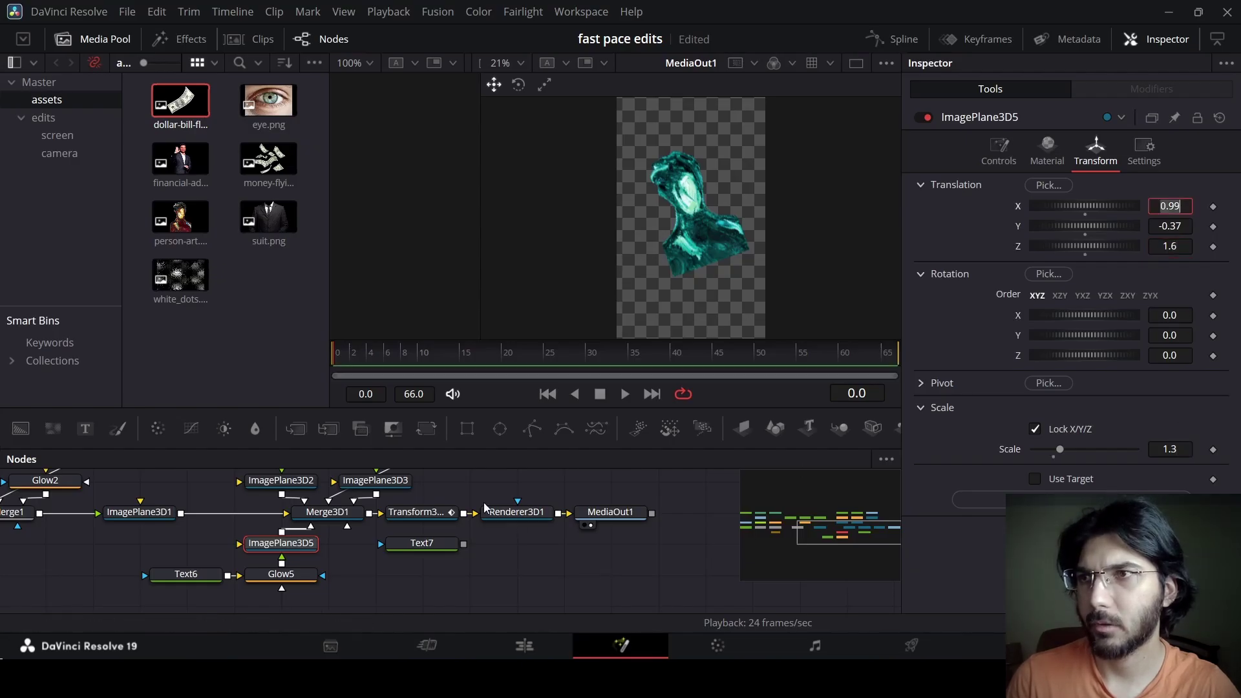
left_click_drag(640, 354, 767, 355)
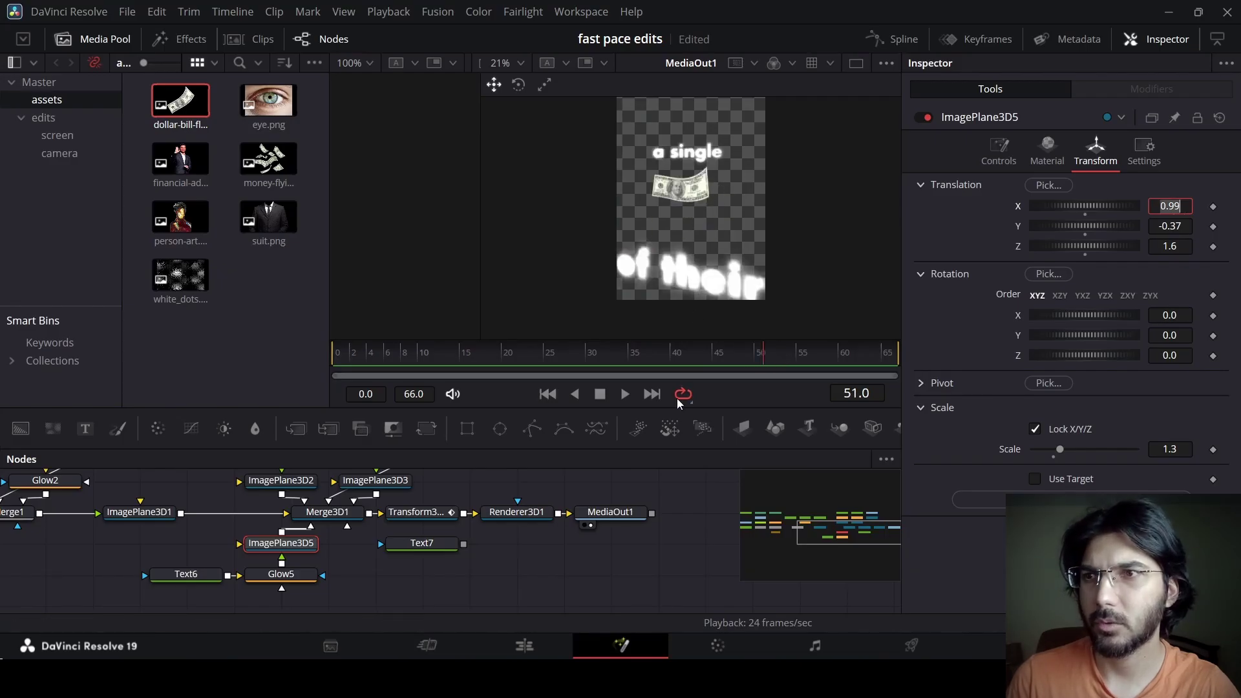
Move Text7 lower, level with Text6 in the node graph, and paste Text6's settings onto it
left_click_drag(436, 545, 482, 576)
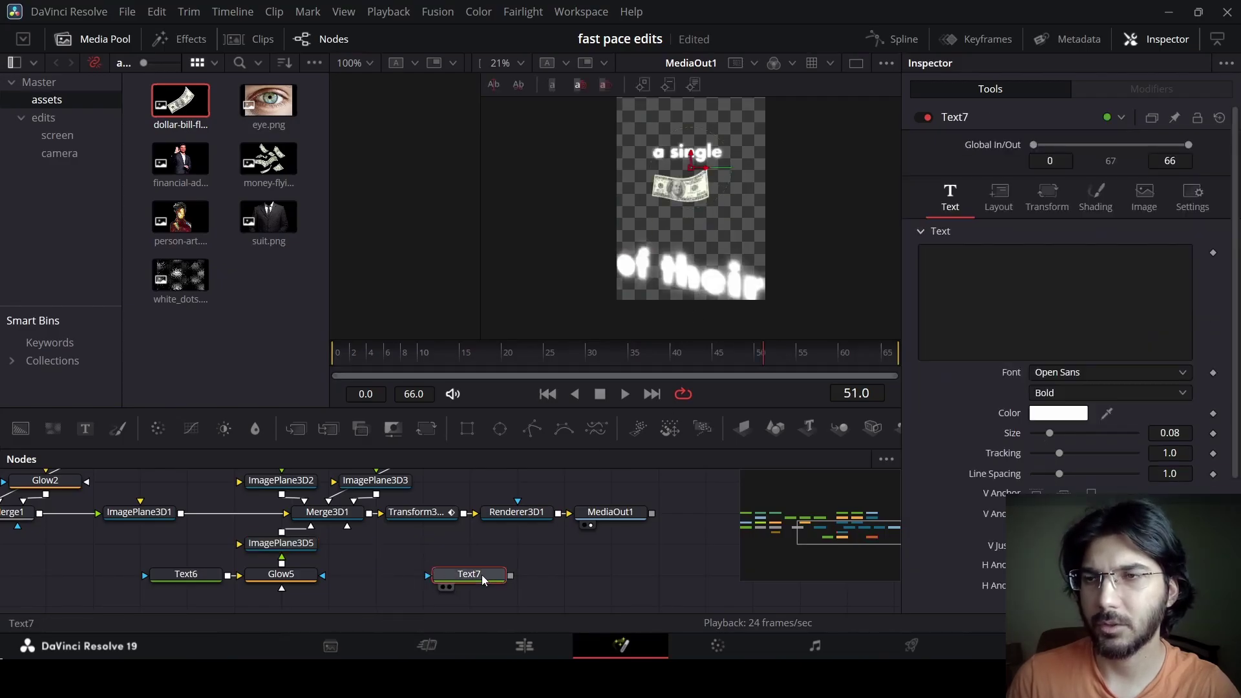
left_click(210, 576)
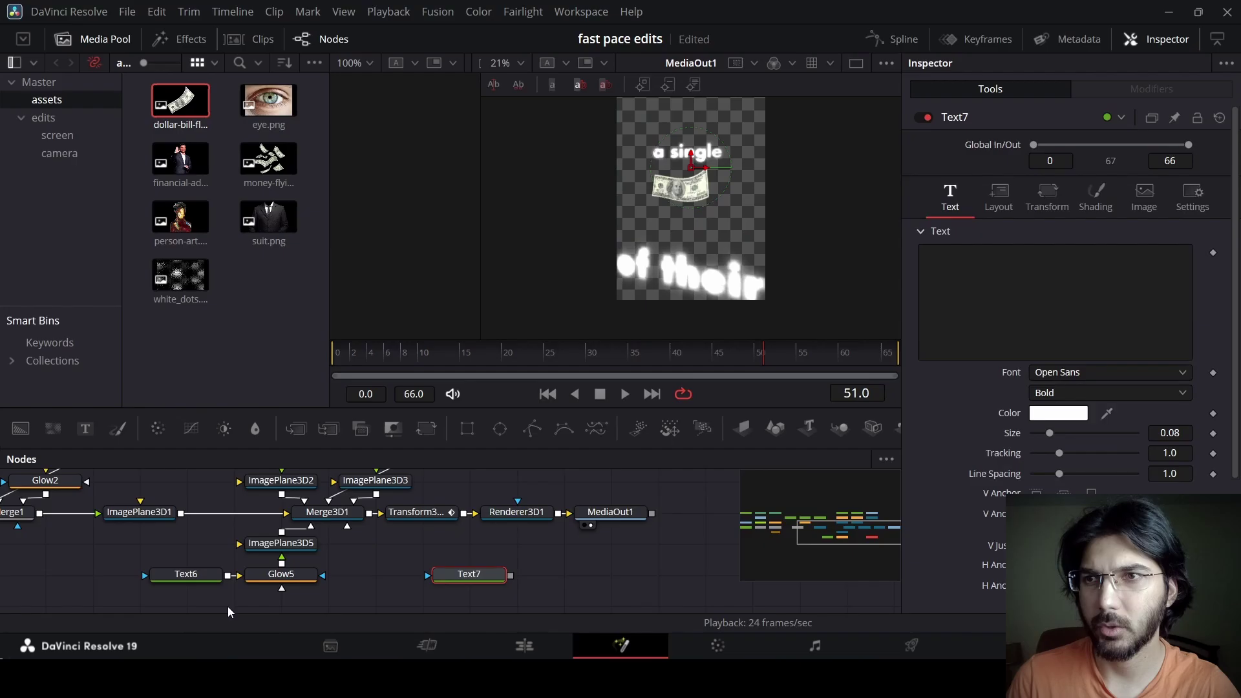
right_click(200, 583)
left_click(179, 583)
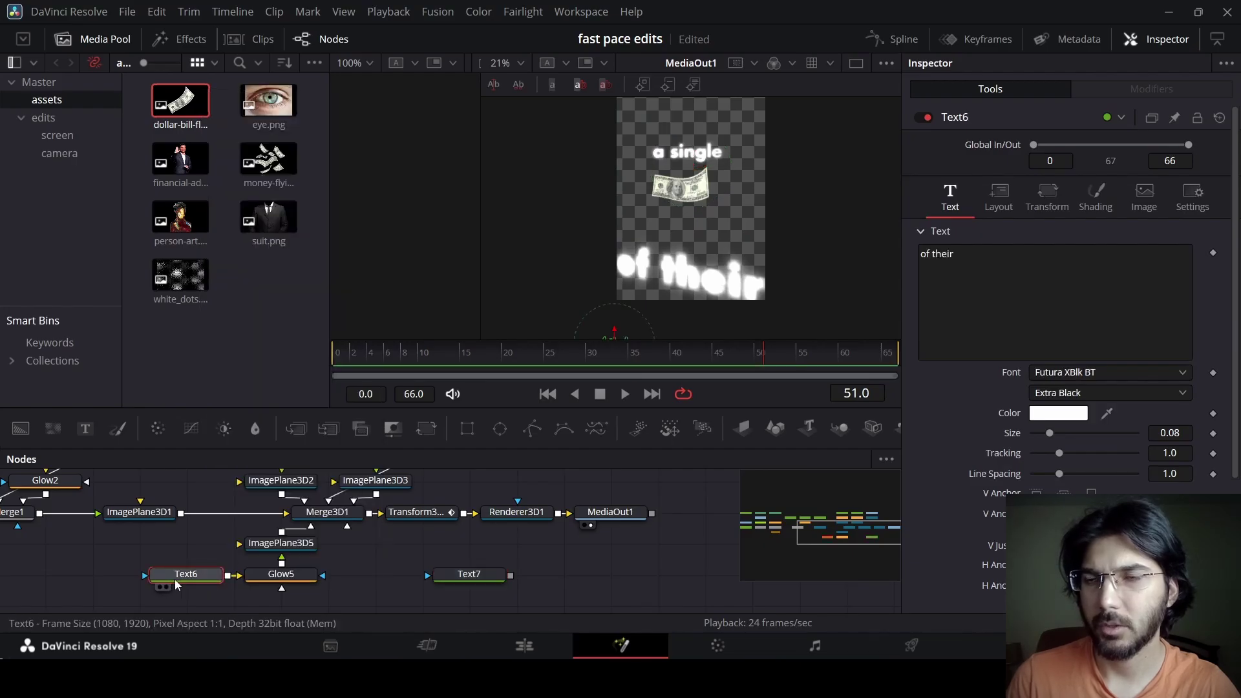
left_click(470, 574)
right_click(468, 83)
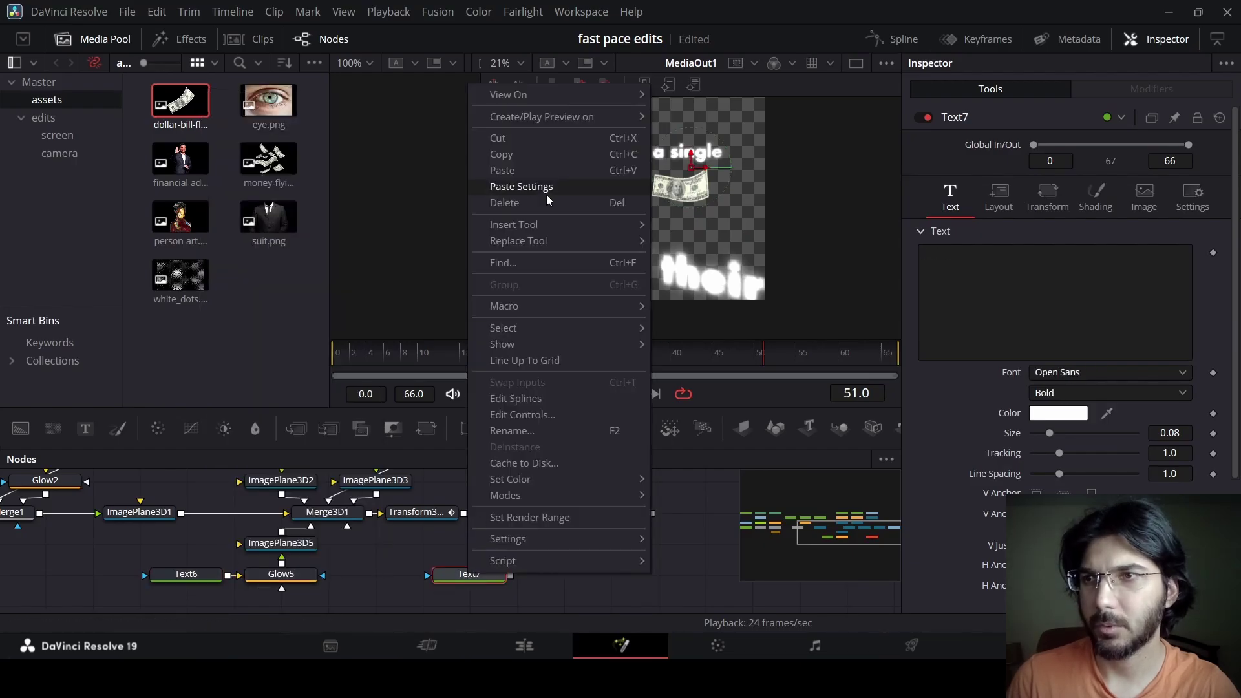
left_click(546, 187)
left_click(490, 561)
key("shift+space")
type("glow")
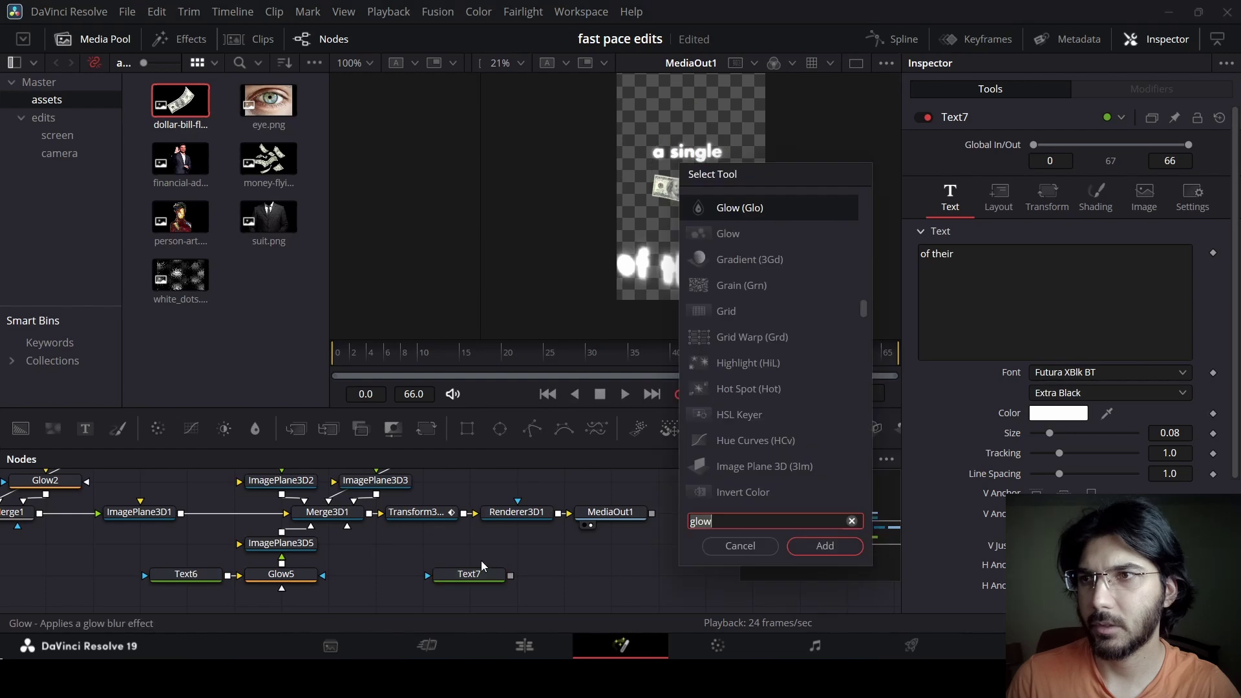
left_click(726, 552)
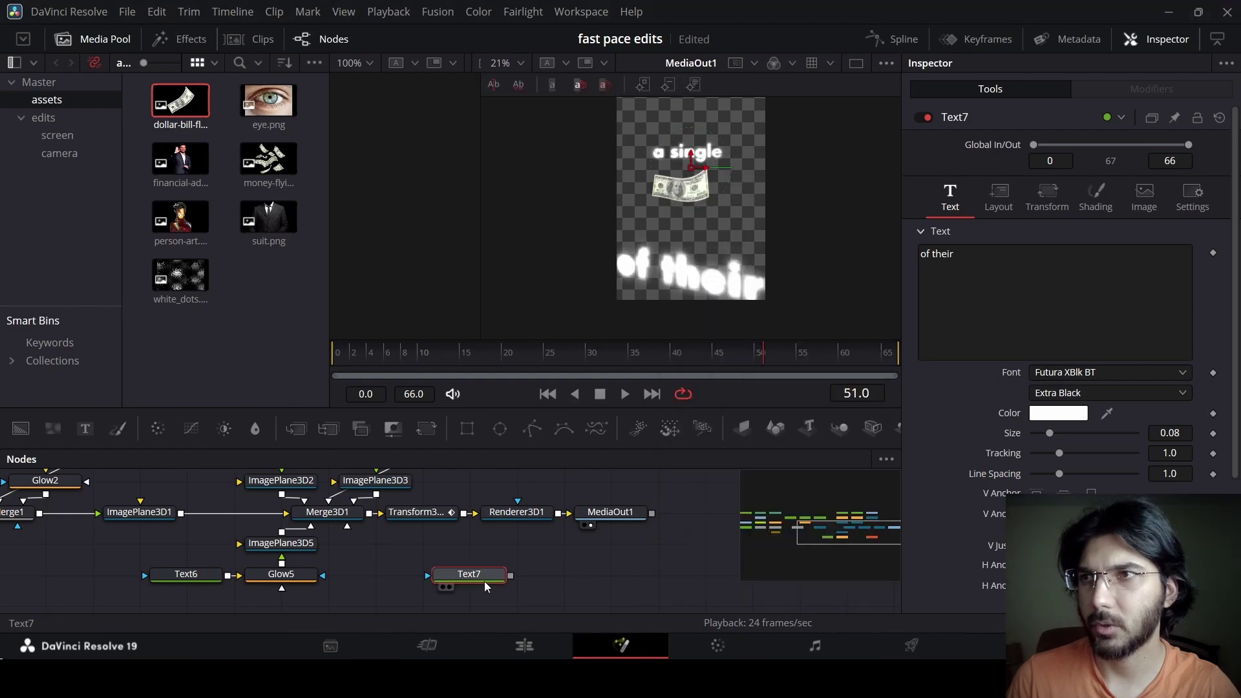
Add a Glow node after Text7 and place it between Glow5 and Text7
key("shift+space")
type("glow")
key("Return")
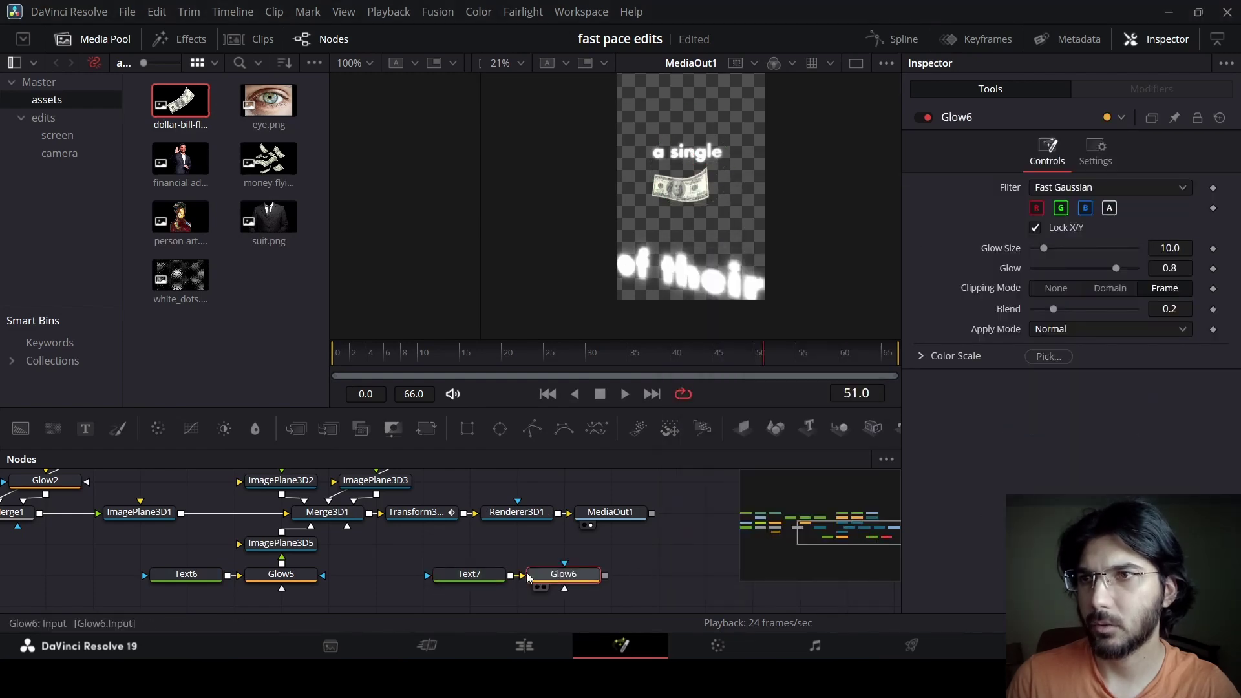
left_click_drag(557, 572, 385, 573)
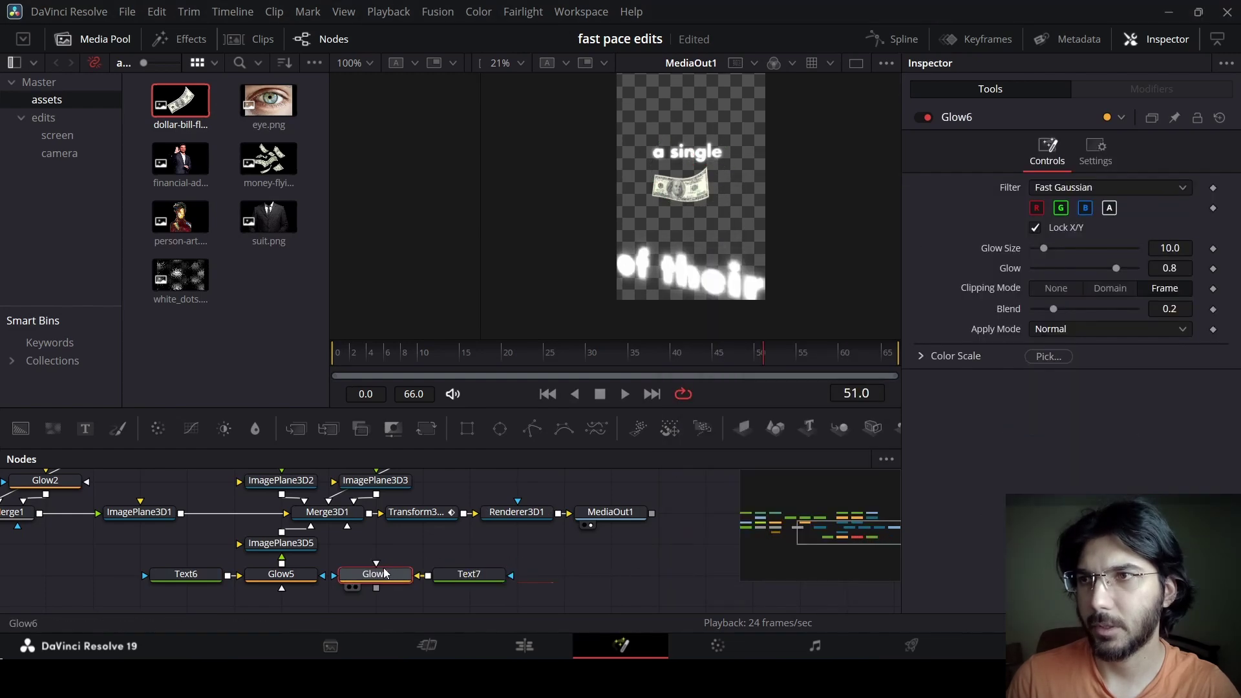
Add an Image Plane 3D after Glow6, place it above that glow, and realign Text6 and Glow5 beneath ImagePlane3D5
left_click(745, 428)
left_click_drag(298, 578, 393, 547)
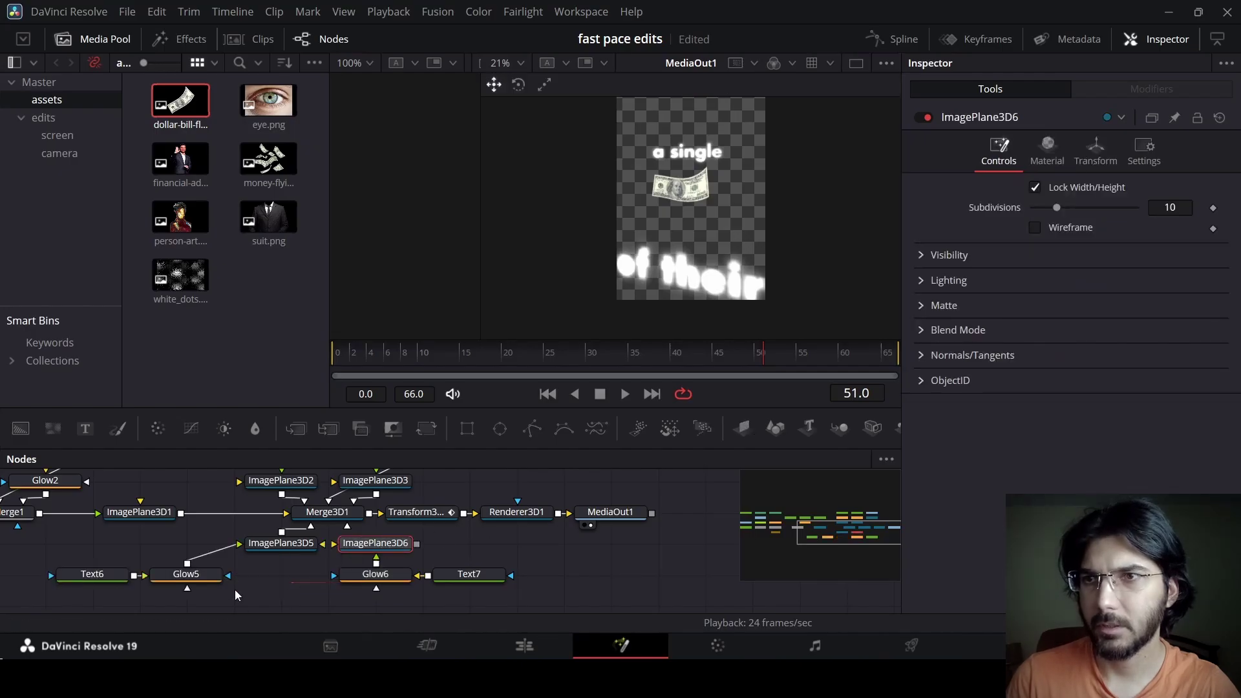
left_click_drag(87, 606, 286, 574)
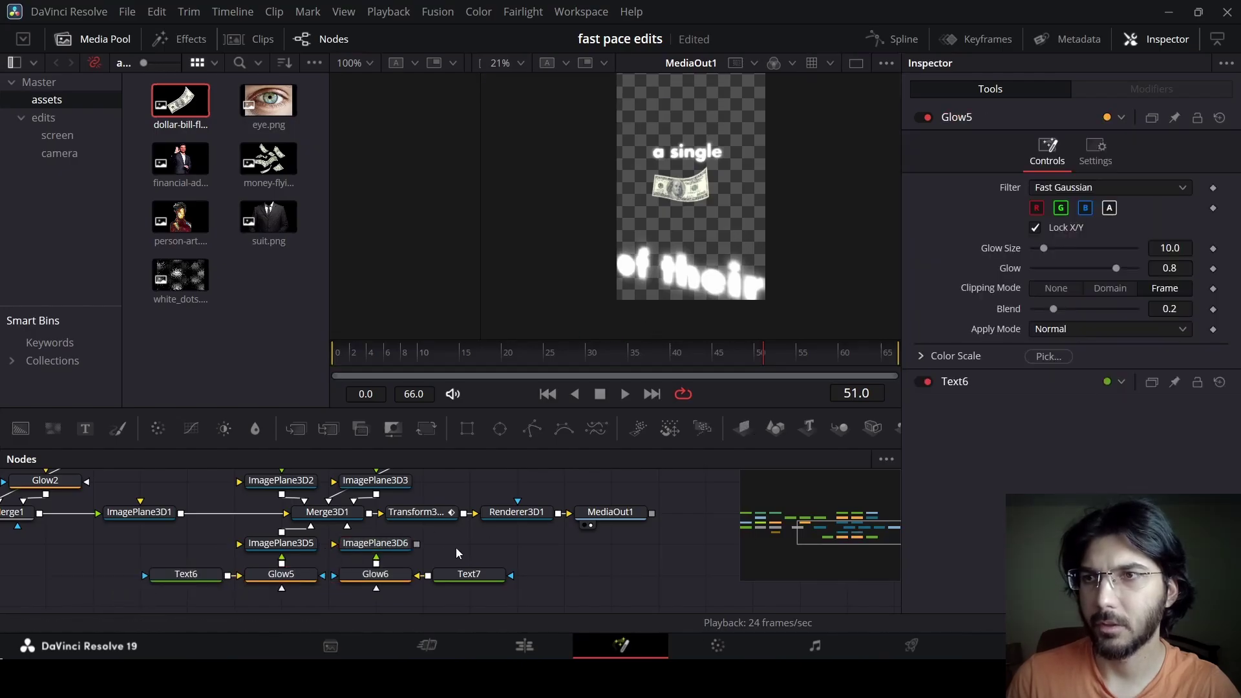
Set ImagePlane3D6's translation to X 0.99, Y -0.45 and Z 1.6
left_click(386, 544)
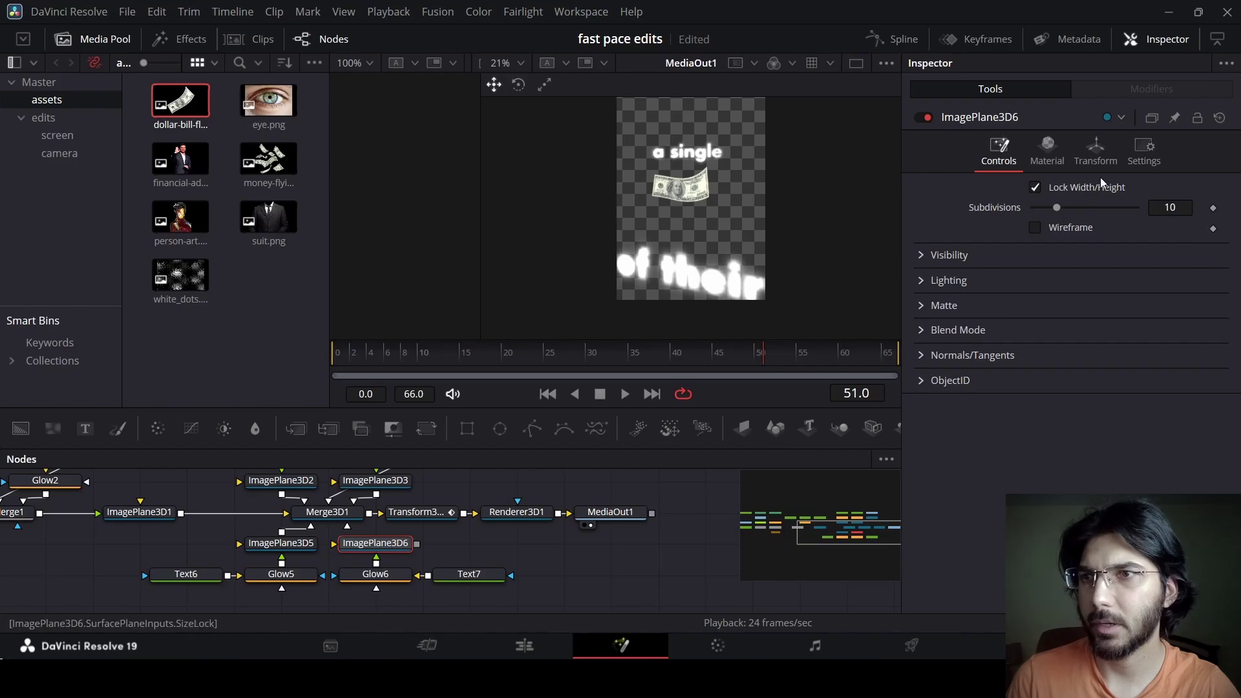
left_click(1092, 155)
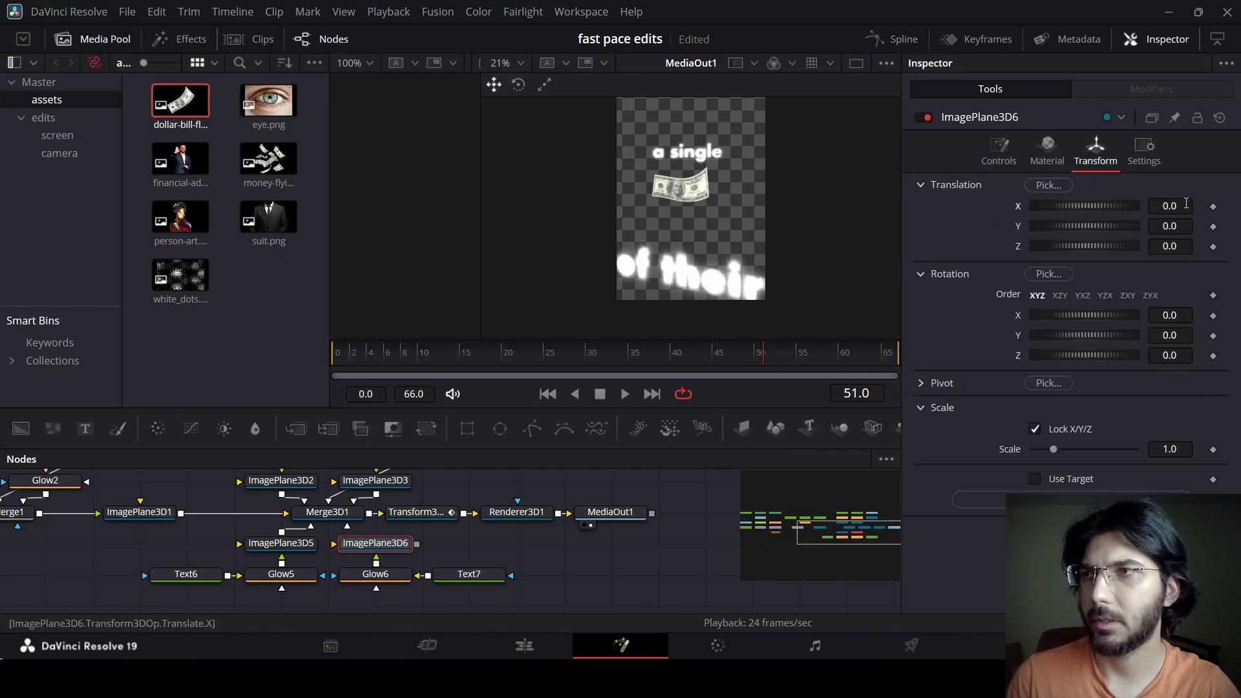
type("0.")
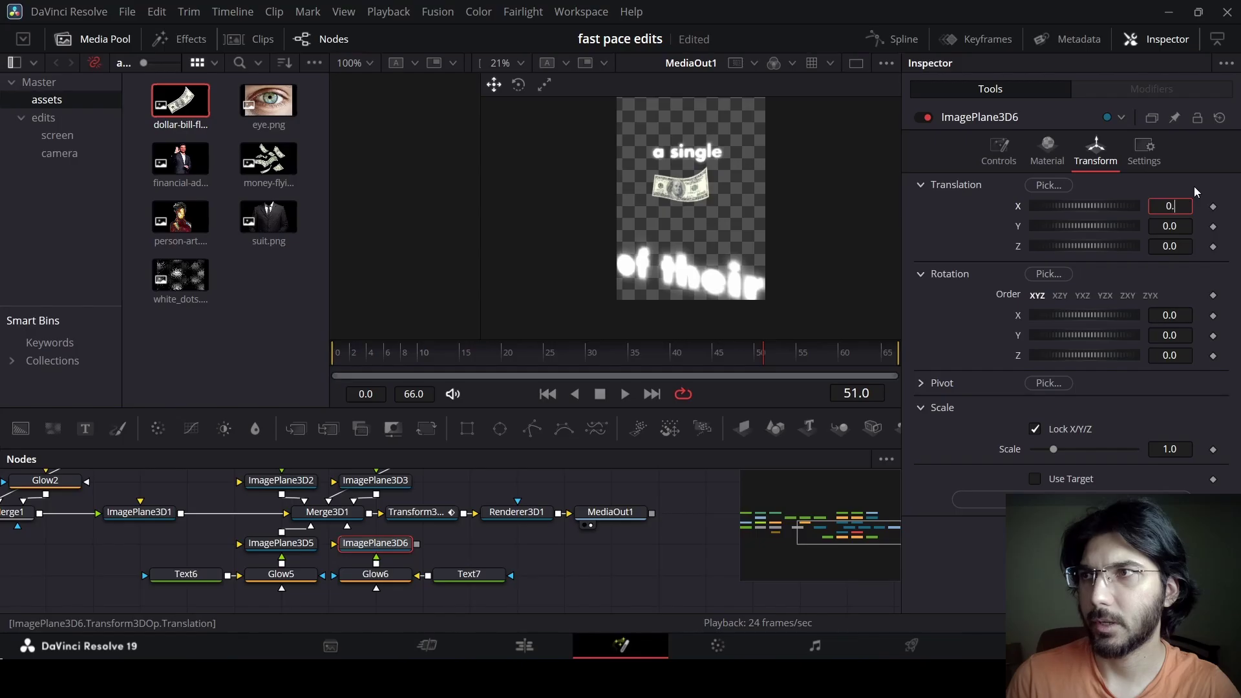
type("99")
key("Tab")
type("-0.45")
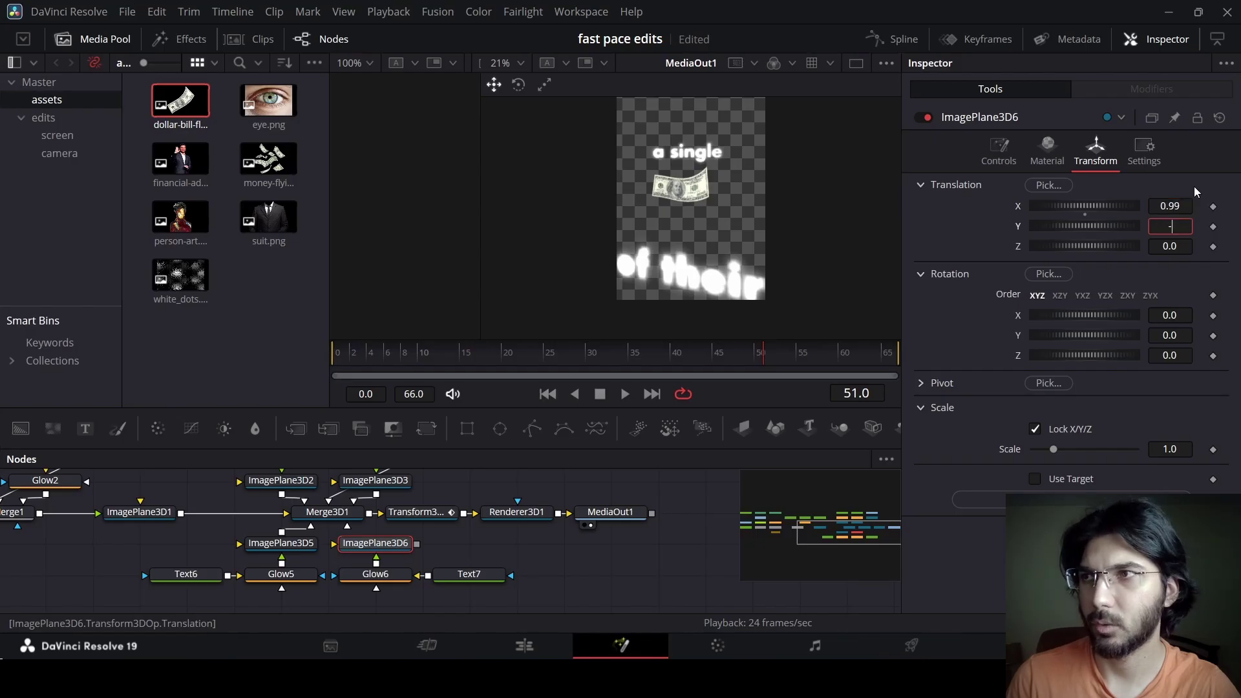
key("Tab")
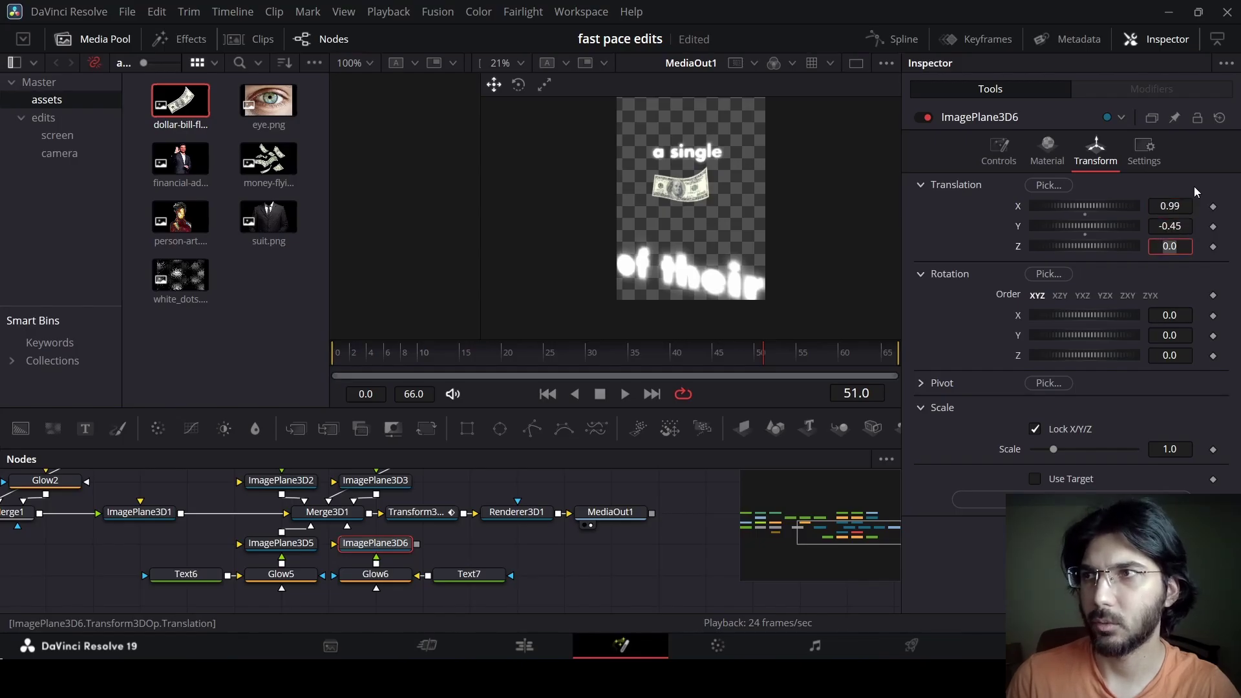
type("1.6")
key("Tab")
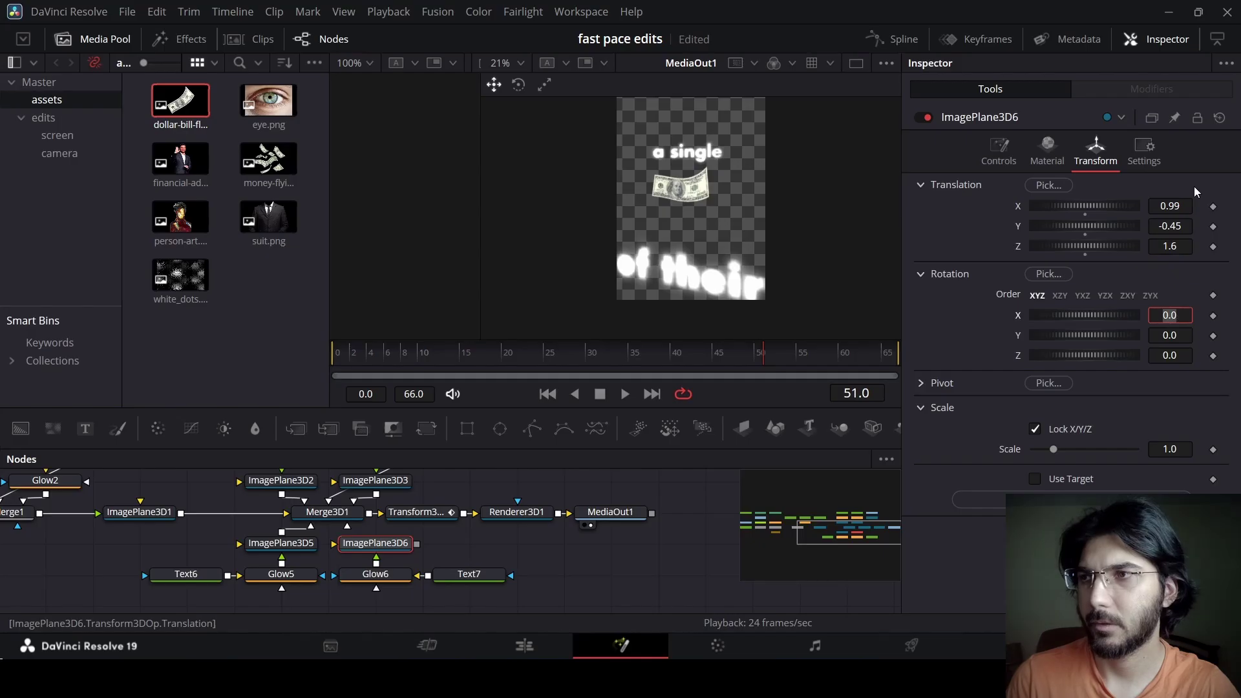
Set ImagePlane3D6's scale to 1.95 and connect it to Merge3D1
left_click(1184, 452)
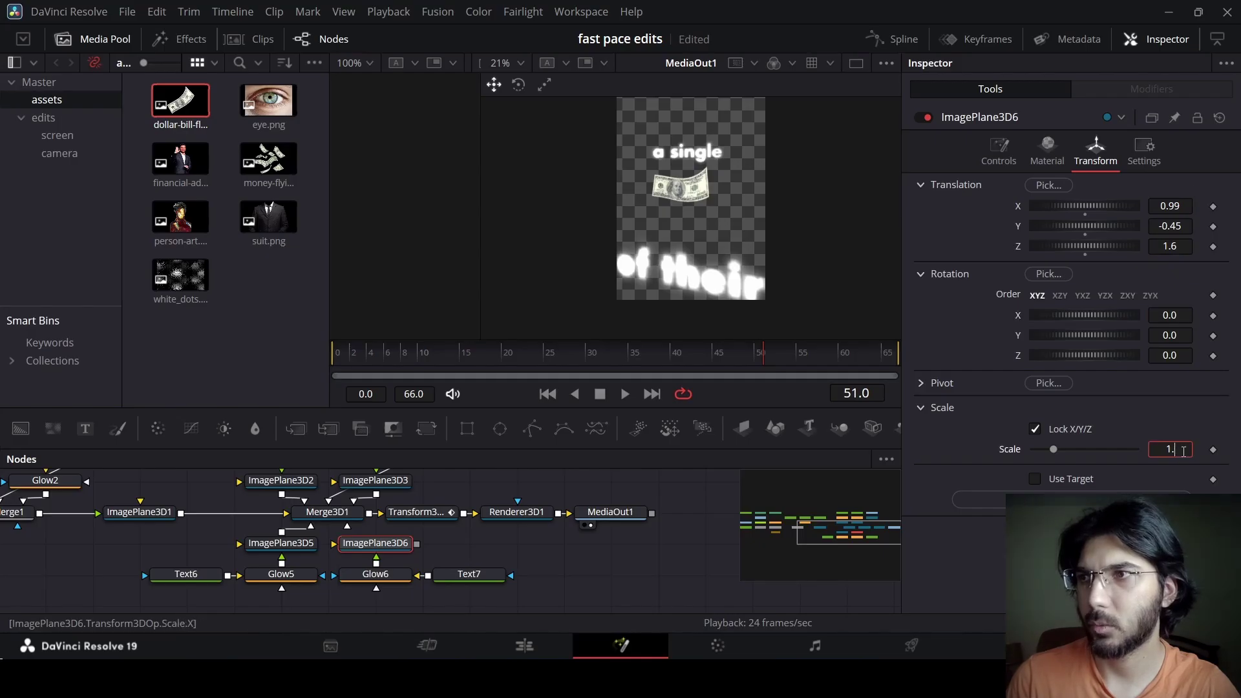
key("Tab")
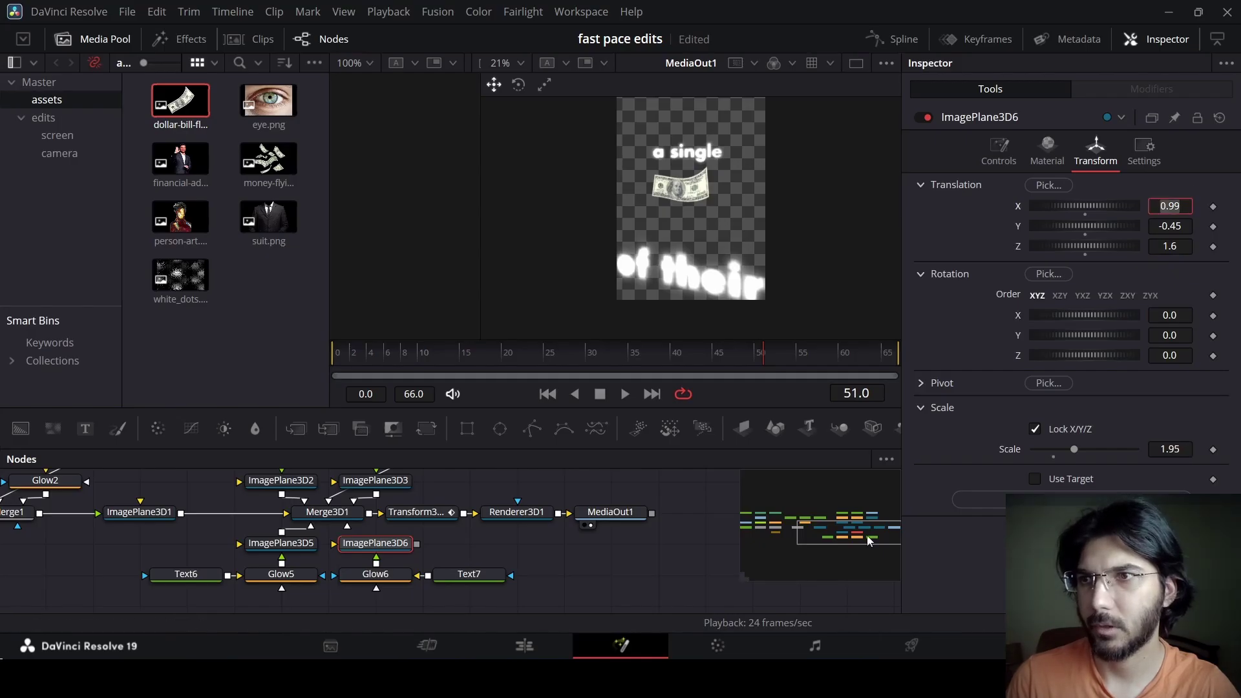
left_click_drag(418, 544, 327, 513)
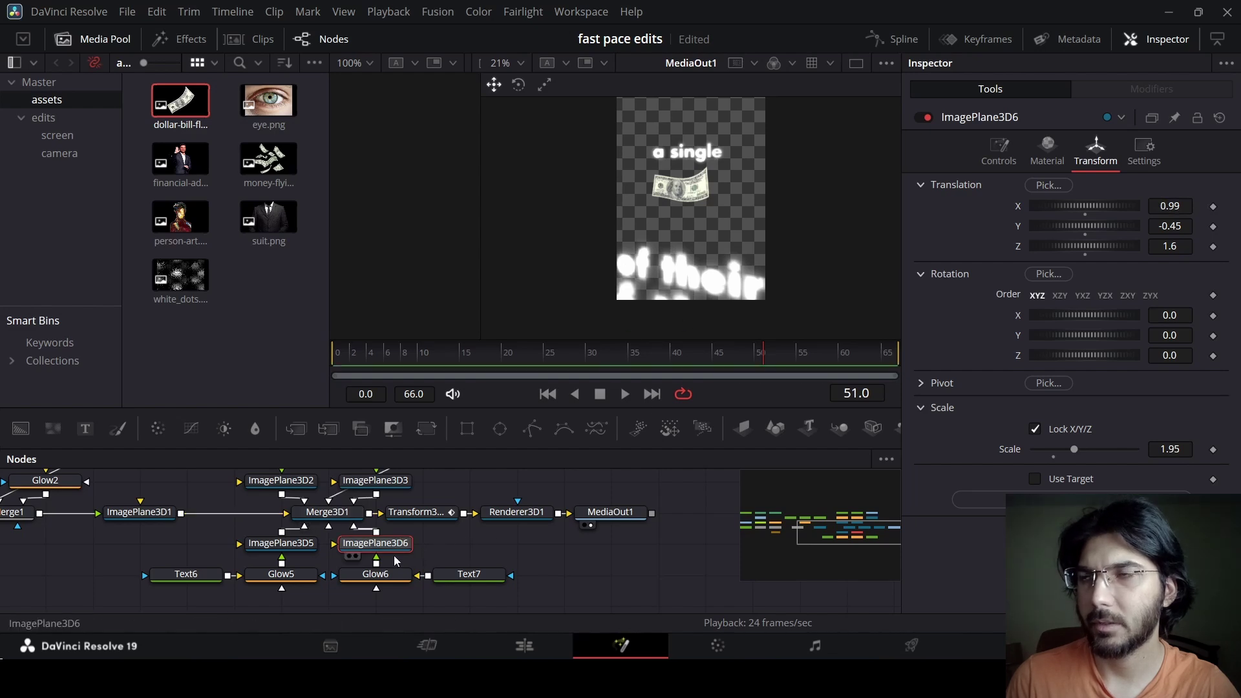
Replace the text in Text7 with "OWN"
left_click(478, 575)
triple_click(951, 254)
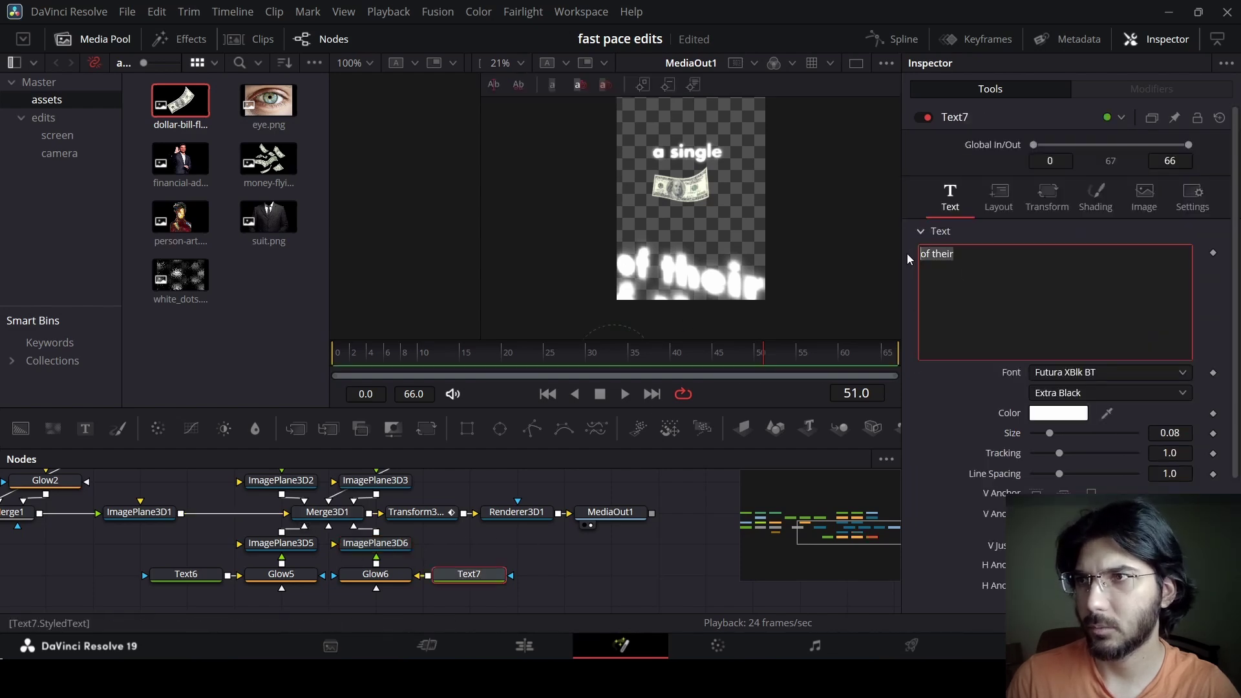
type("OWN")
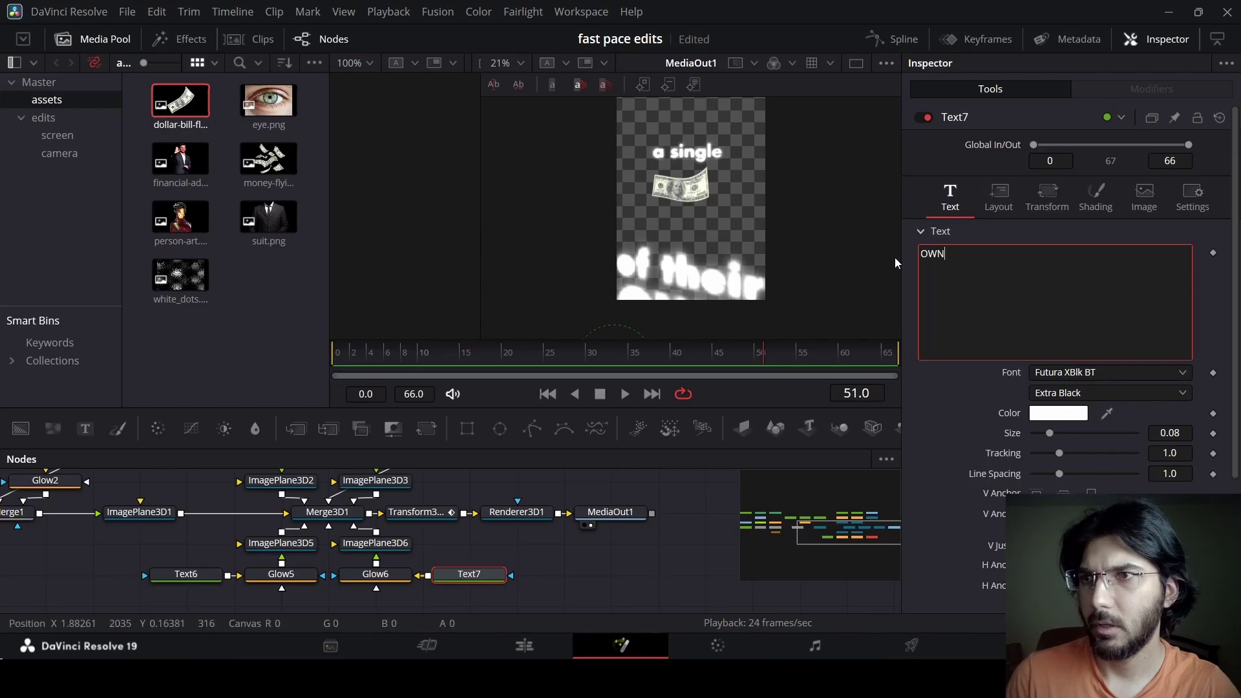
left_click(669, 551)
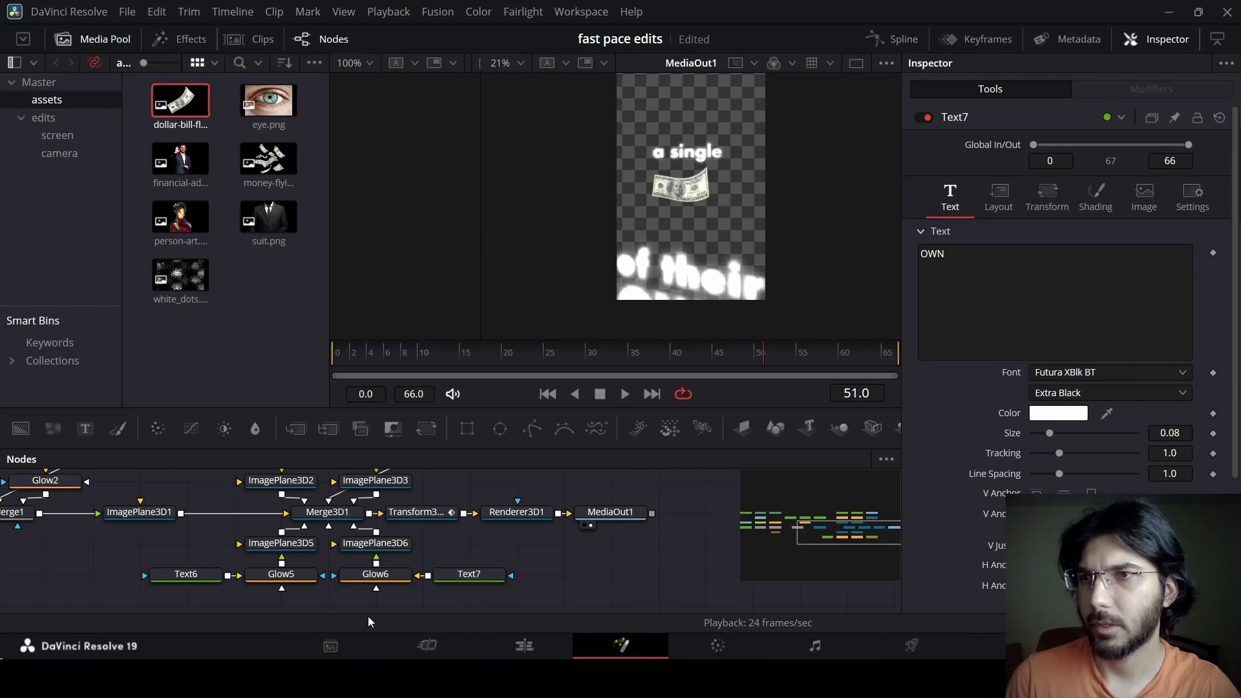
Apply a Follower modifier to Text6's "of their" text and set its delay between characters to 0.2
left_click(191, 578)
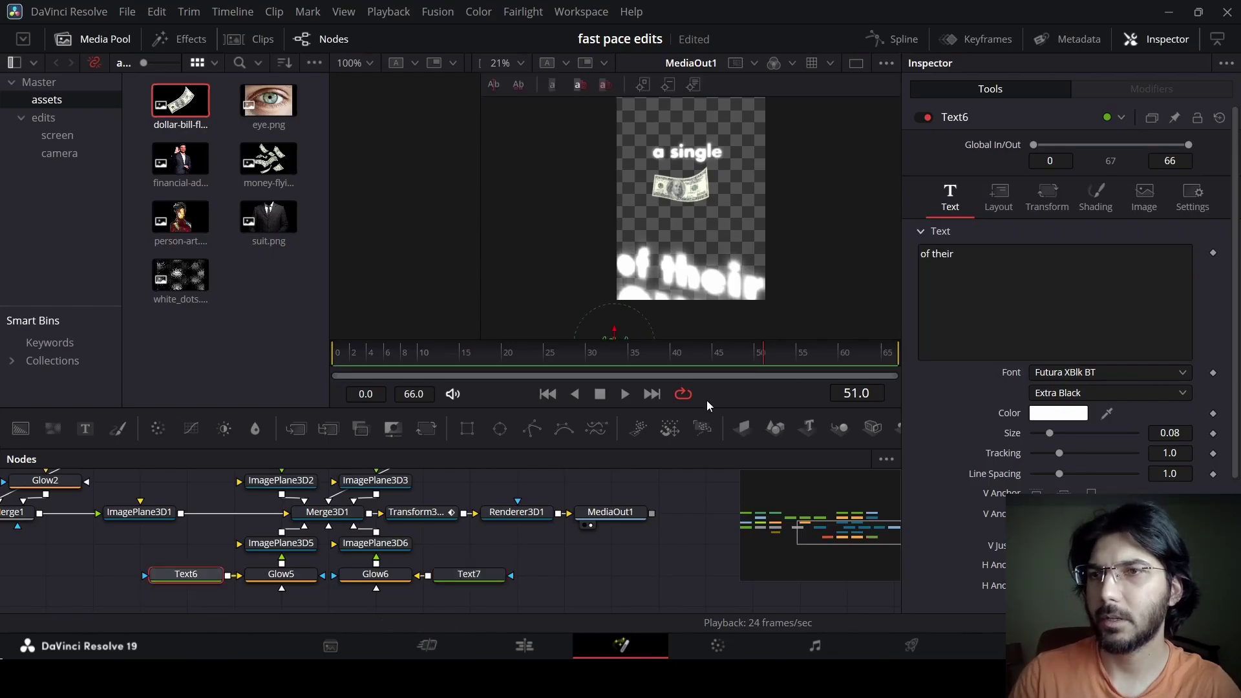
right_click(1047, 296)
left_click(1115, 403)
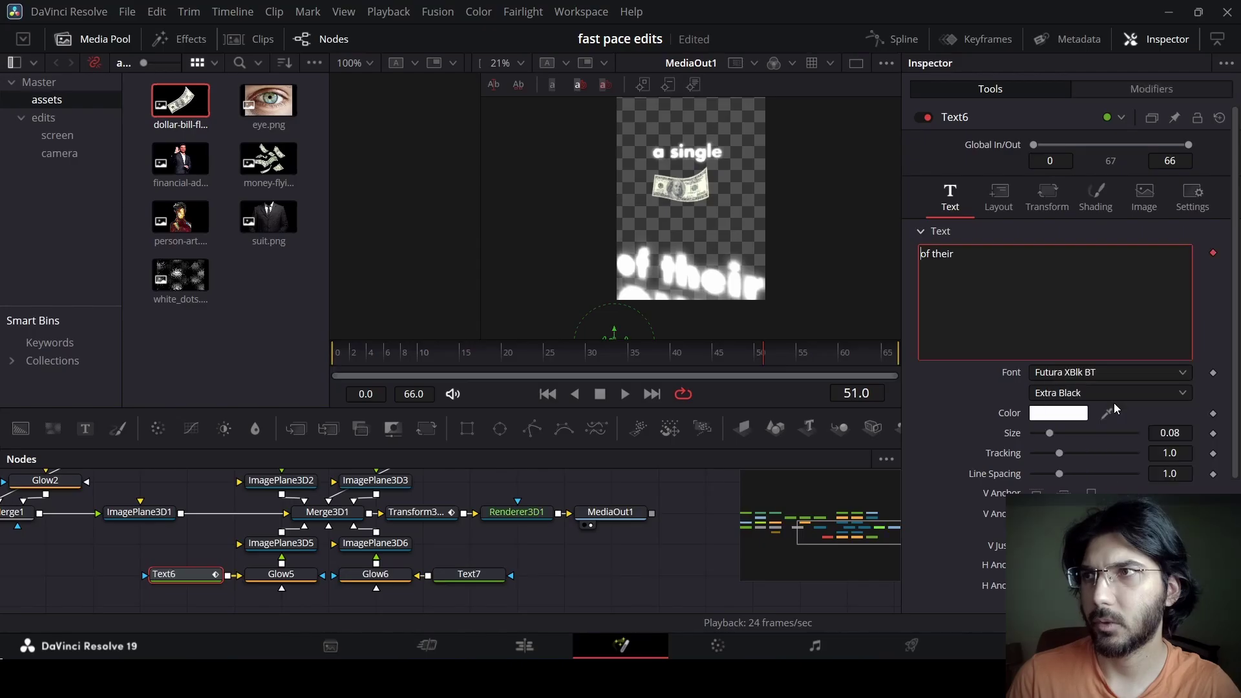
left_click(1147, 91)
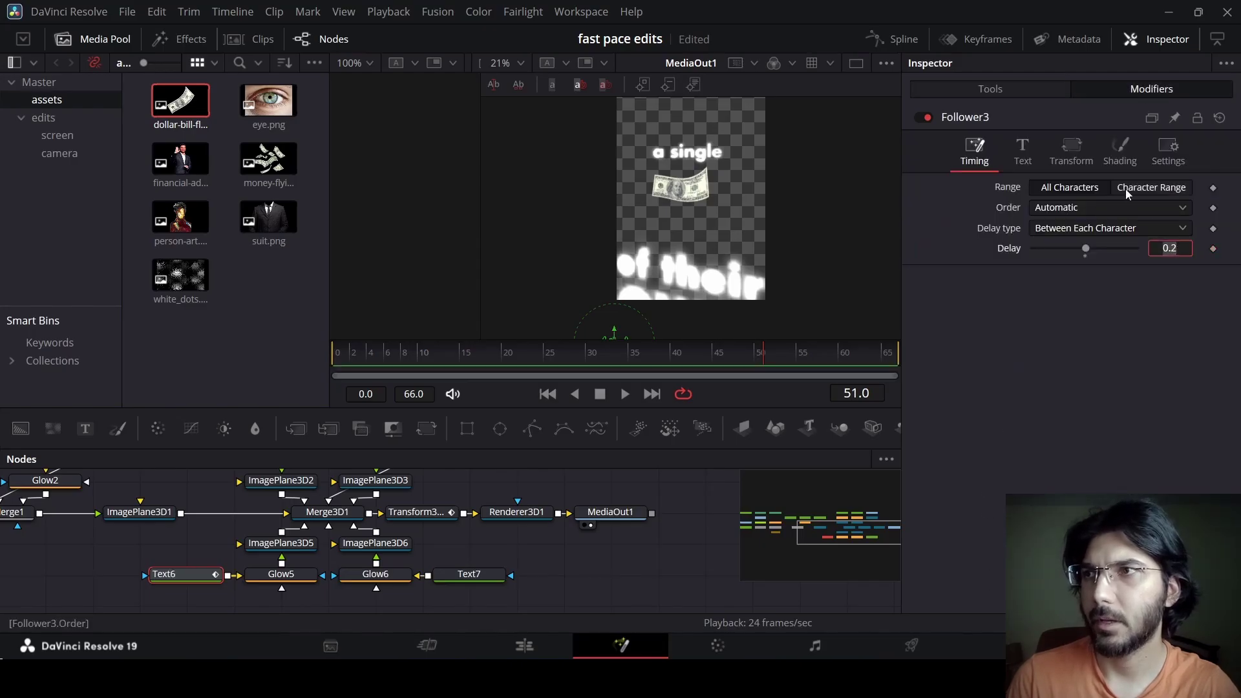
Keyframe the opacity of Text6's Follower shading at 0.0 on frame 50 and 1.0 on frame 55, and preview the fade
left_click(1118, 165)
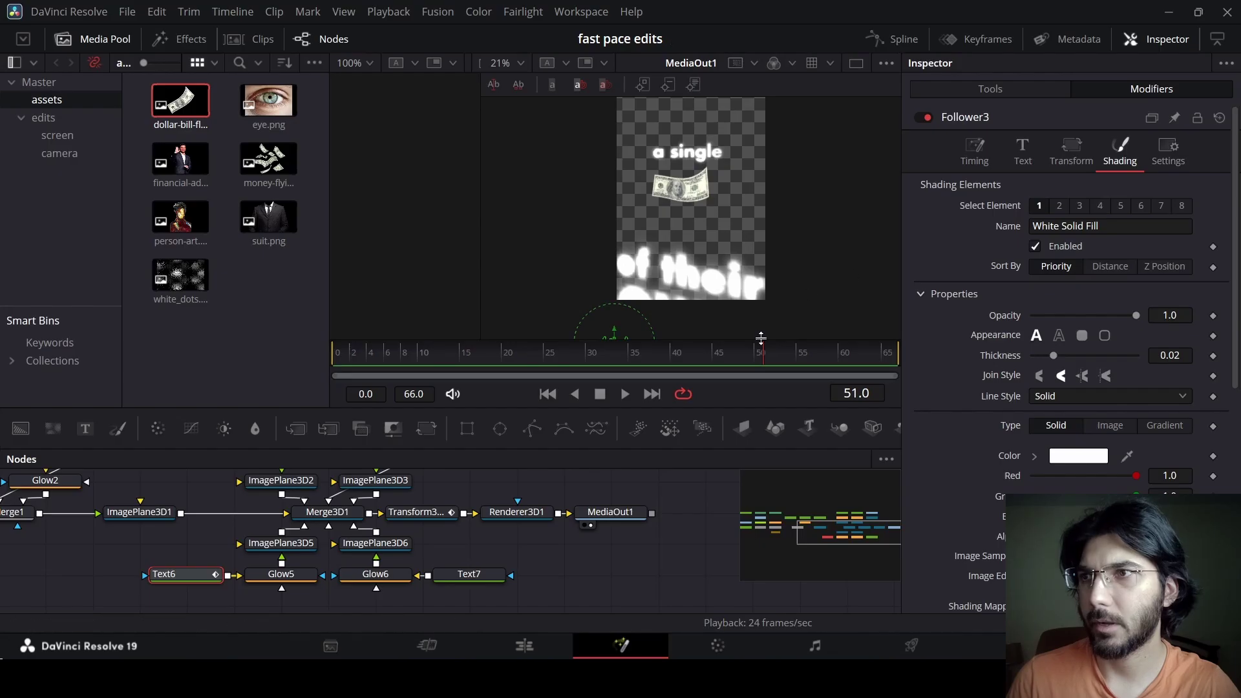
left_click_drag(767, 356, 800, 360)
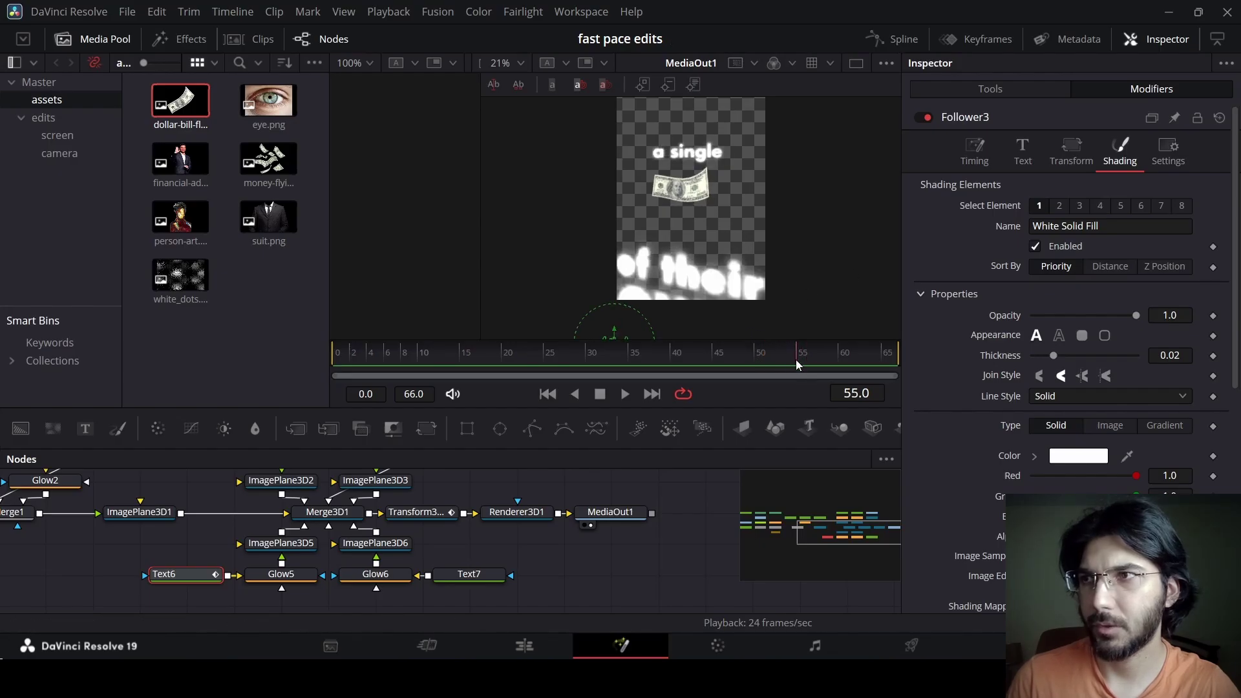
left_click(1214, 316)
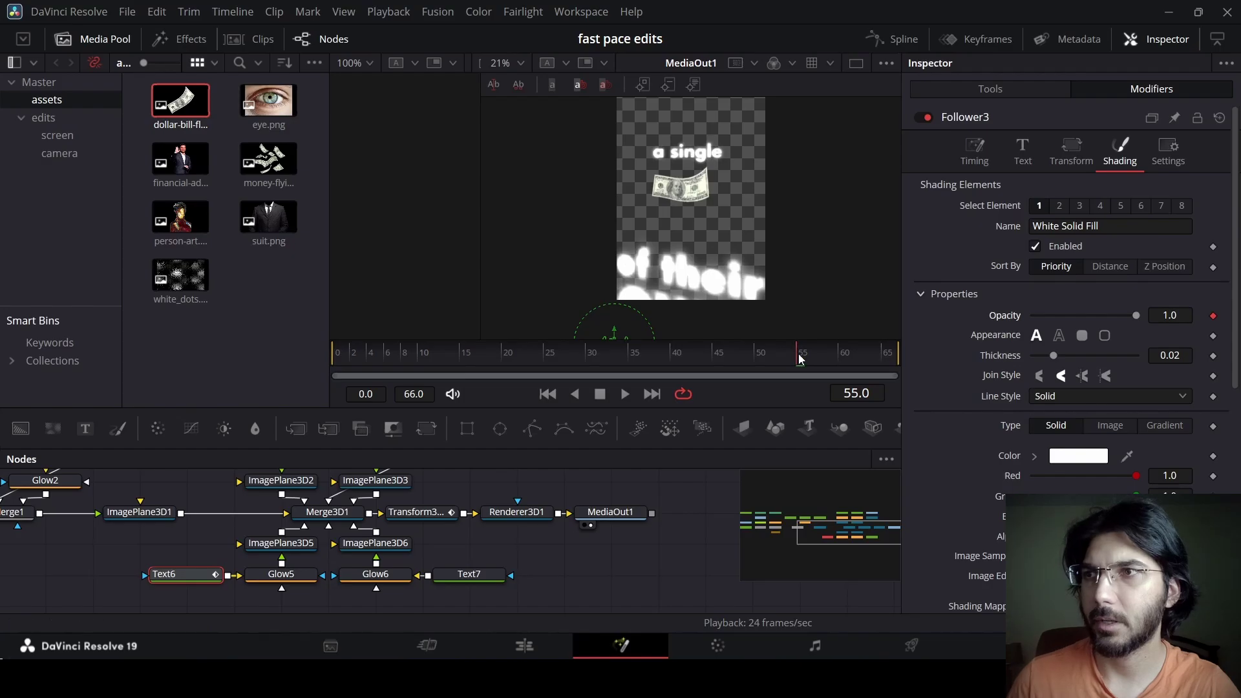
left_click_drag(798, 355, 759, 362)
left_click_drag(1136, 315, 1033, 317)
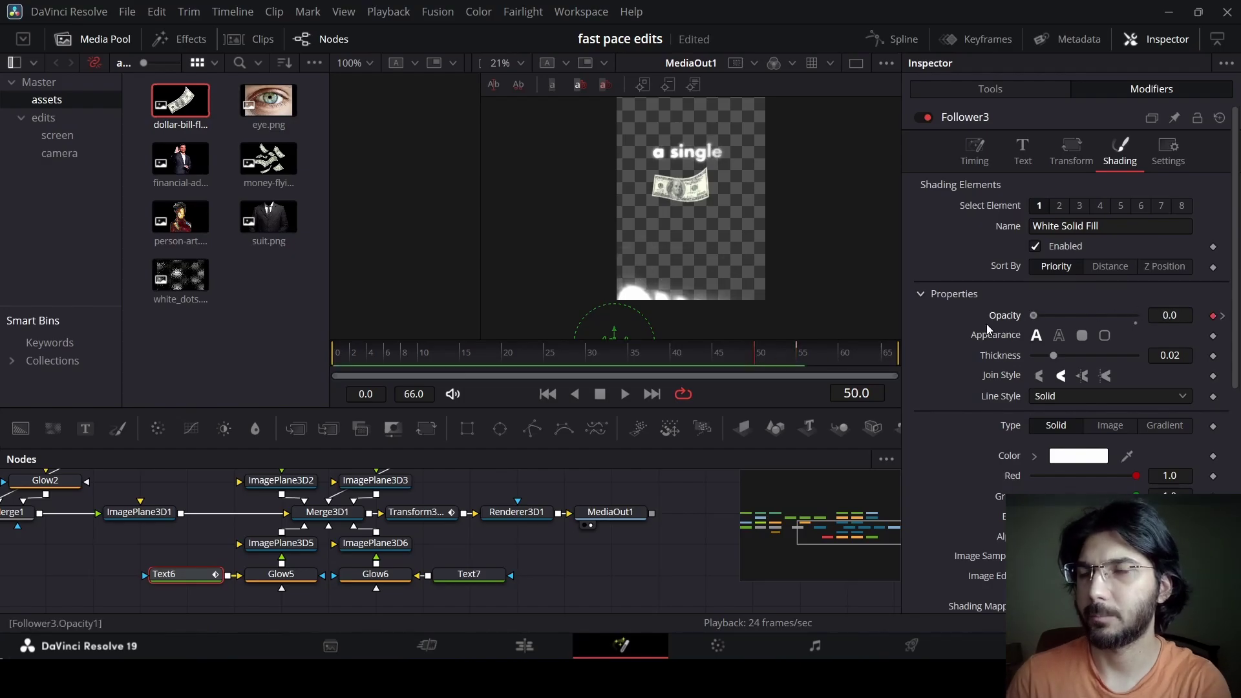
left_click_drag(718, 362, 678, 362)
left_click(680, 512)
key("space")
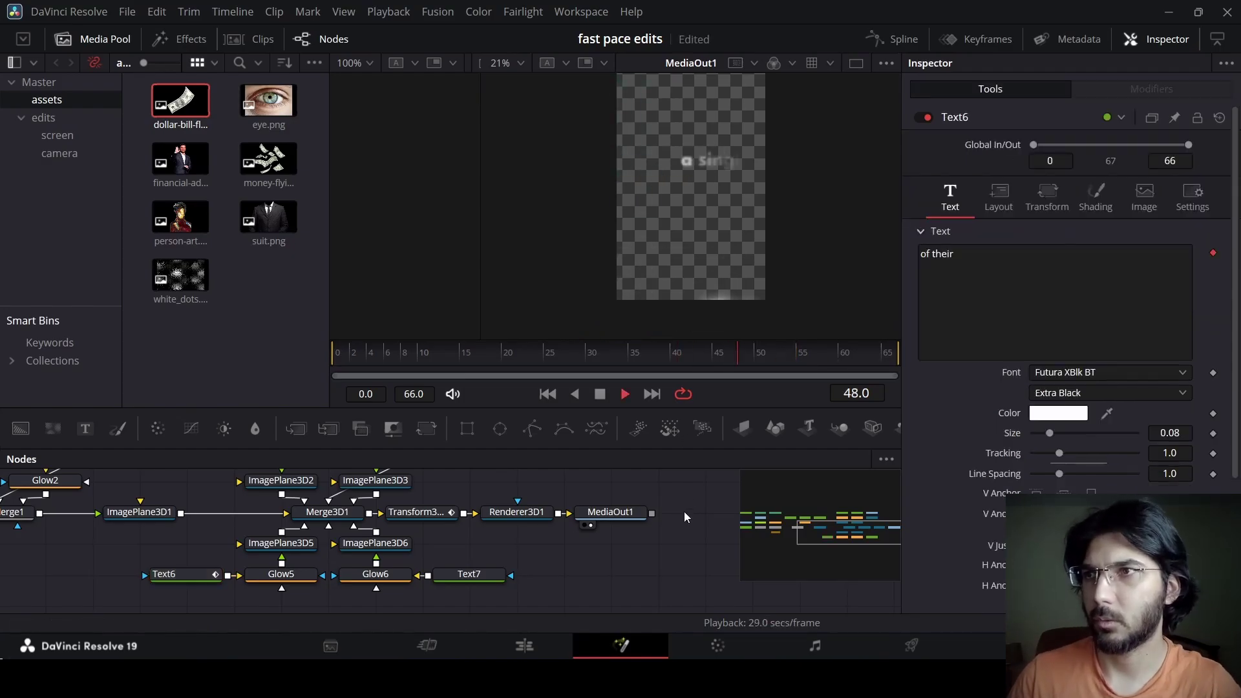
Set Transform3D1's Z translation to -0.73 at frame 66 and preview the movement
left_click(437, 516)
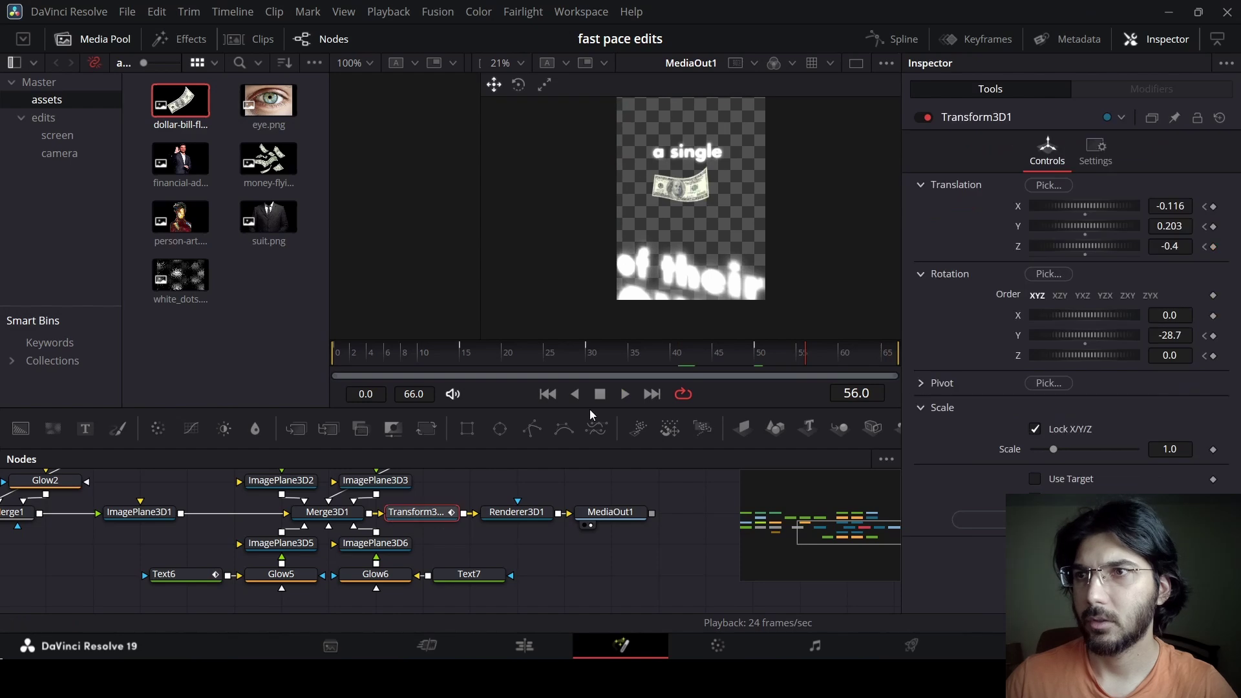
left_click_drag(688, 360, 889, 359)
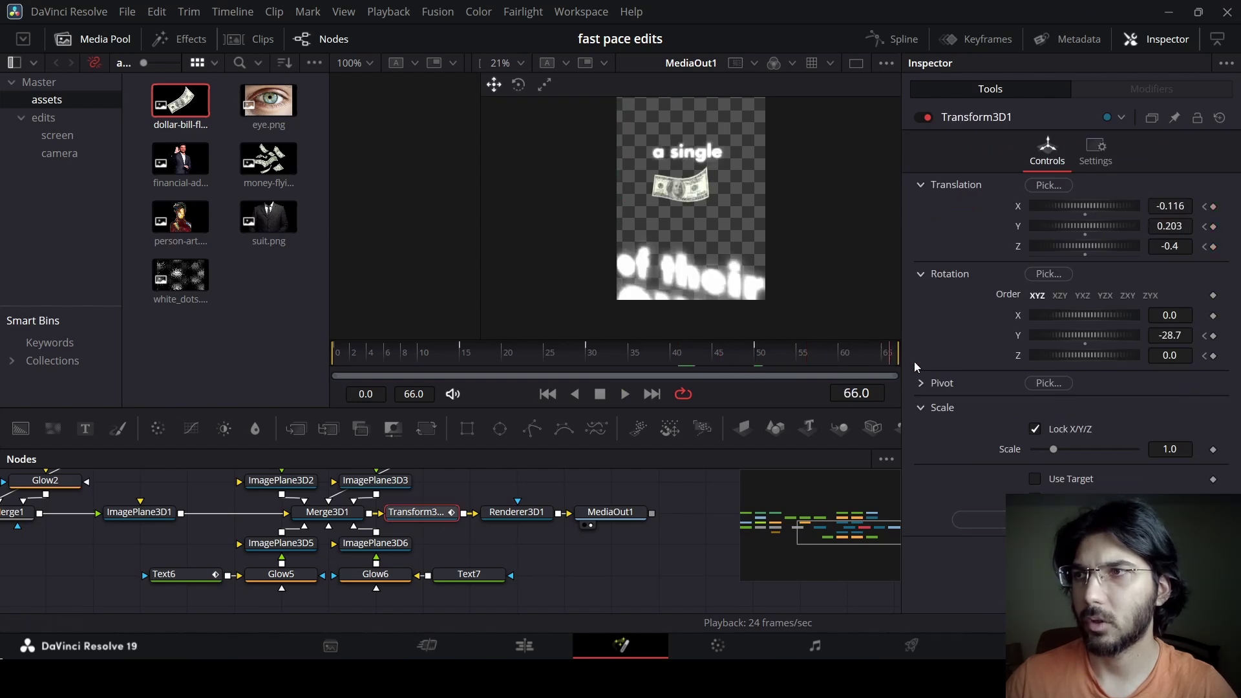
left_click(1186, 246)
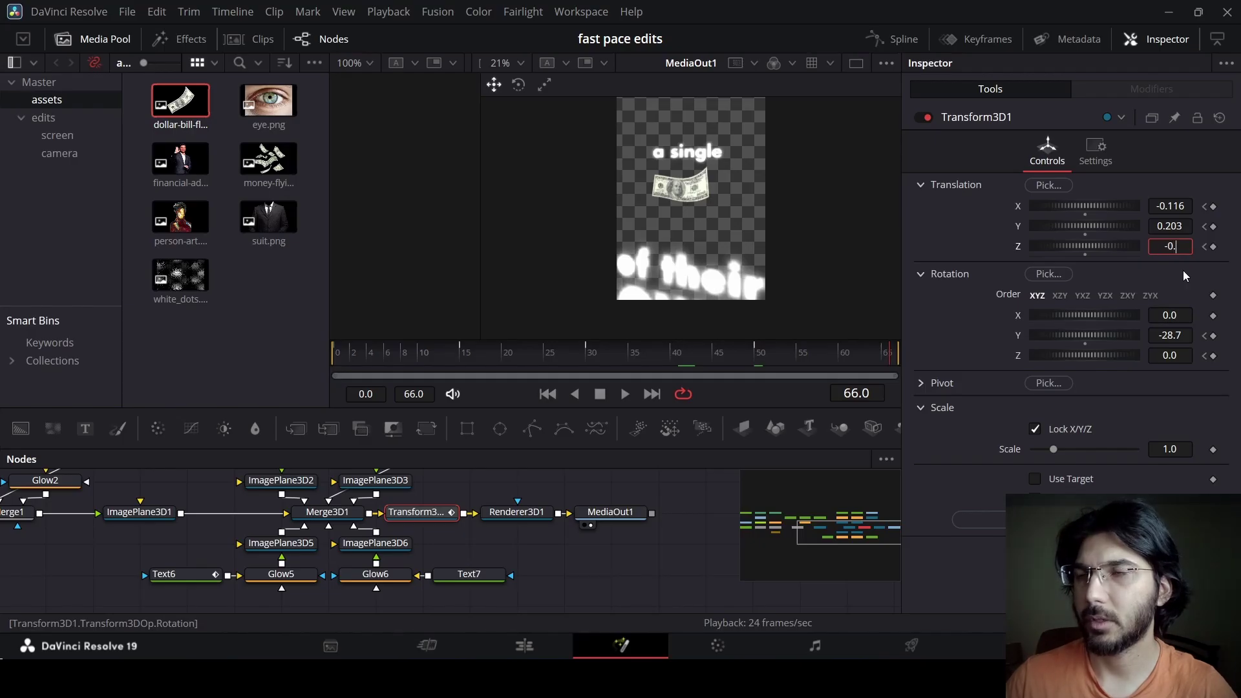
type("-0.73")
key("Tab")
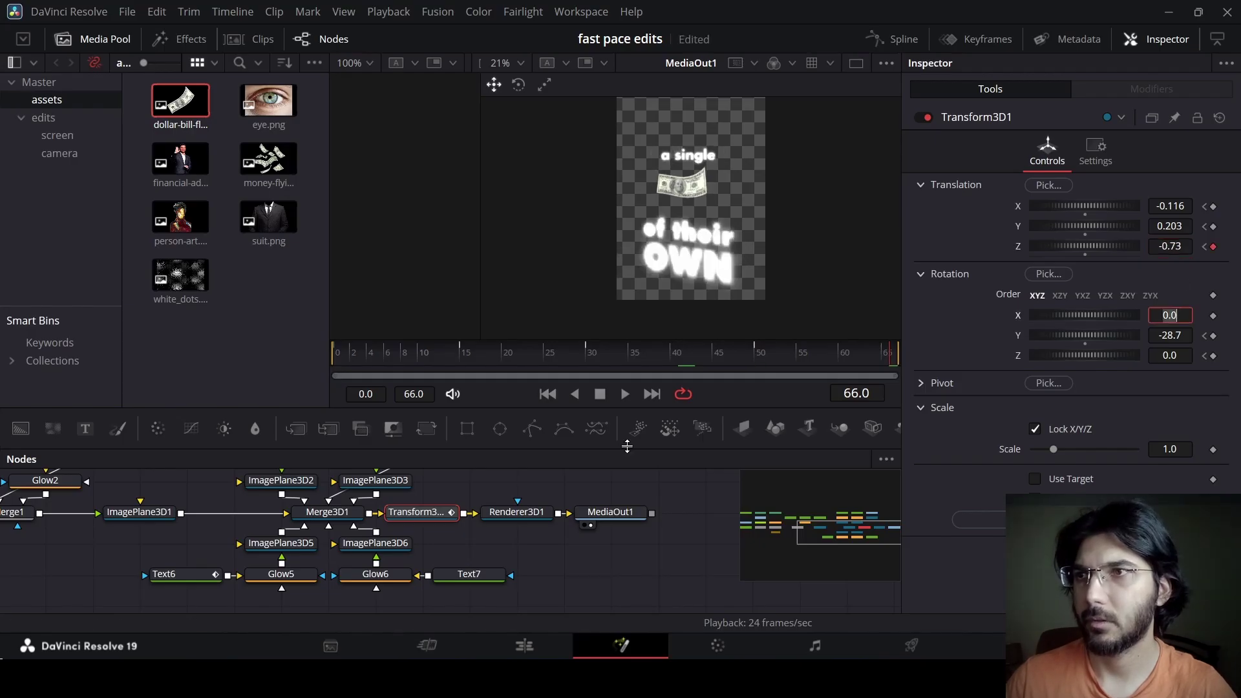
left_click(685, 356)
key("space")
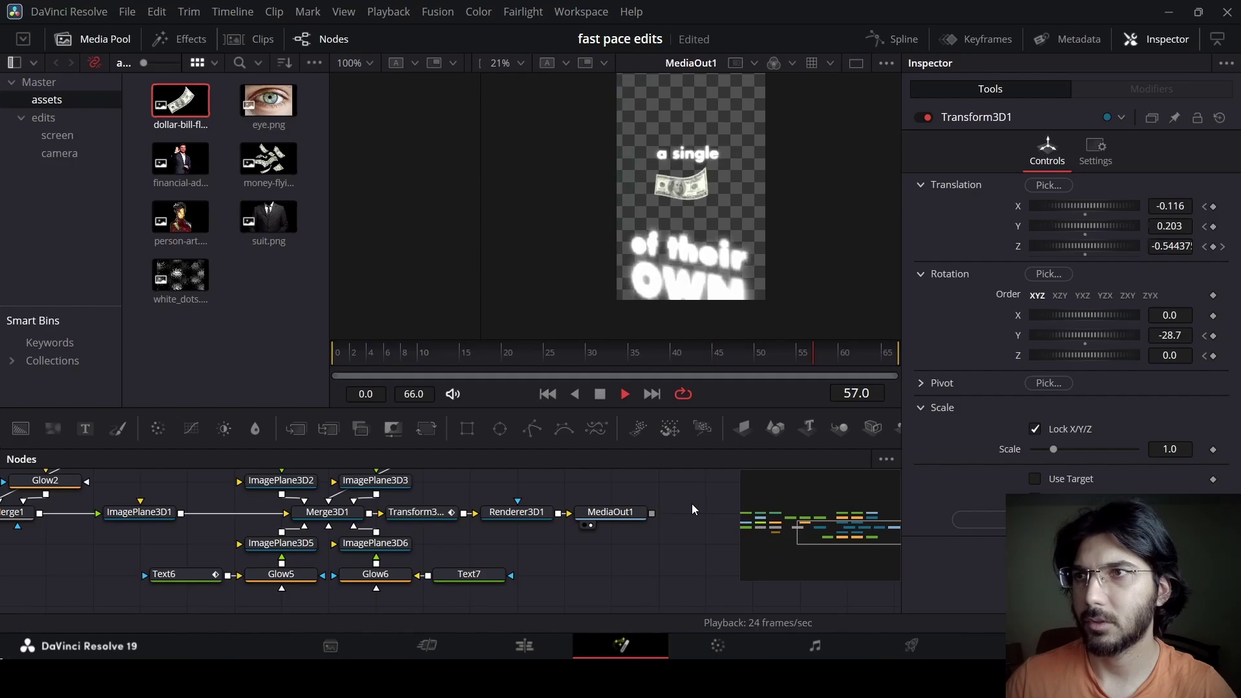
Keyframe Text7's shading opacity at 1.0 on frame 60 and 0.0 on frame 55, and play back the animation
left_click_drag(714, 357, 806, 356)
left_click(460, 576)
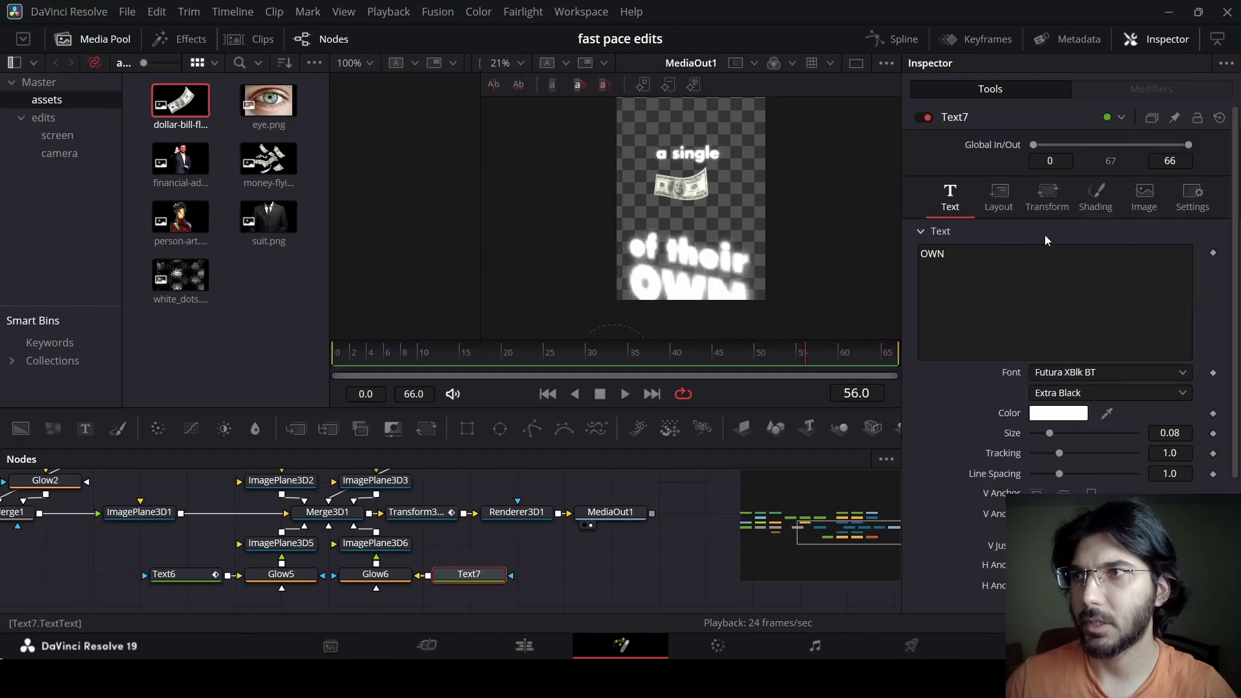
left_click(1093, 204)
left_click_drag(820, 357, 839, 366)
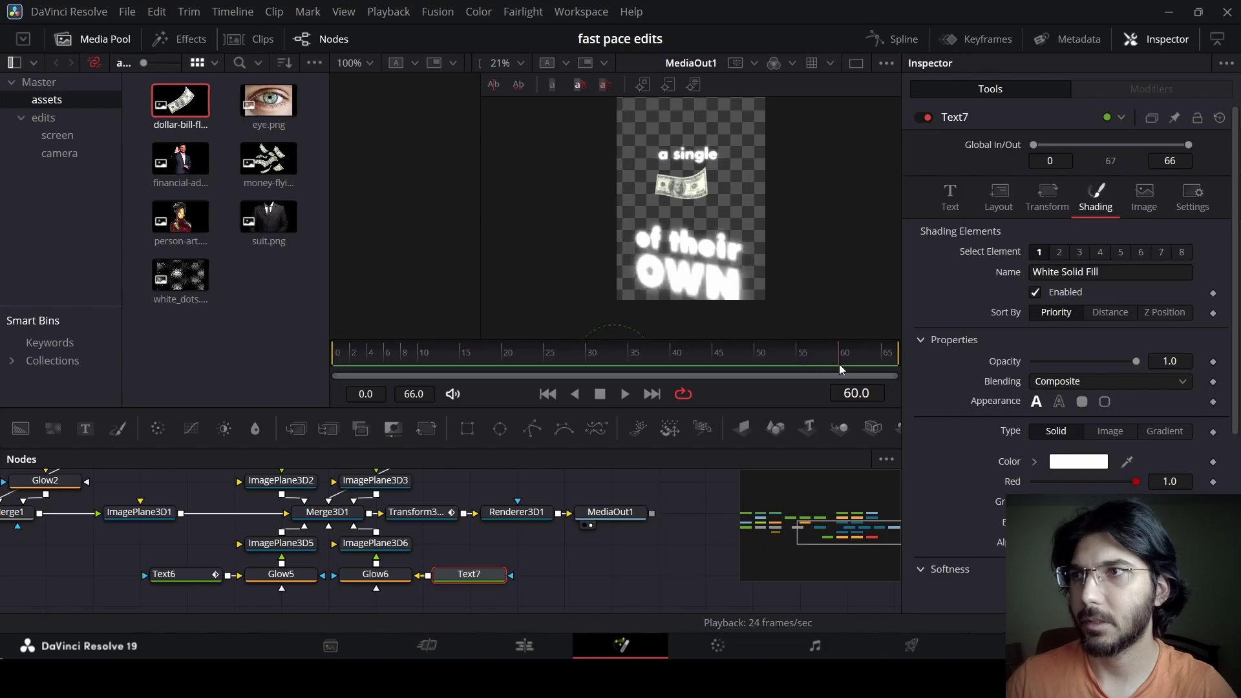
left_click(1214, 362)
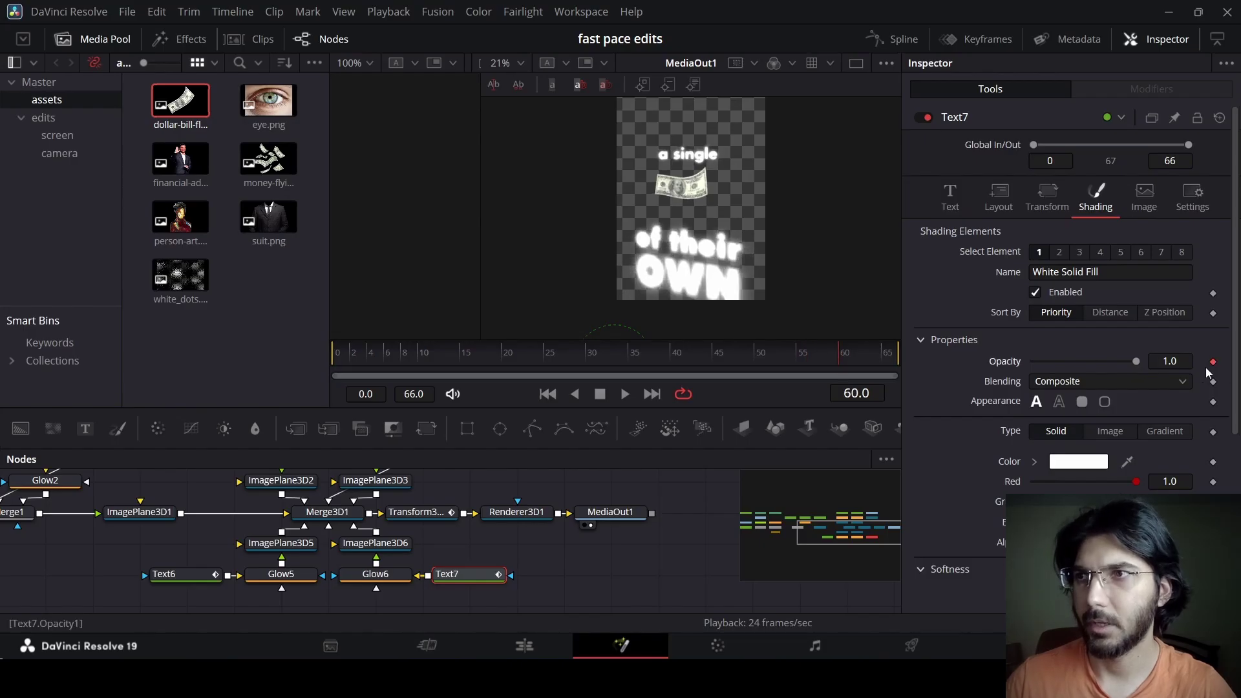
left_click_drag(812, 365, 801, 360)
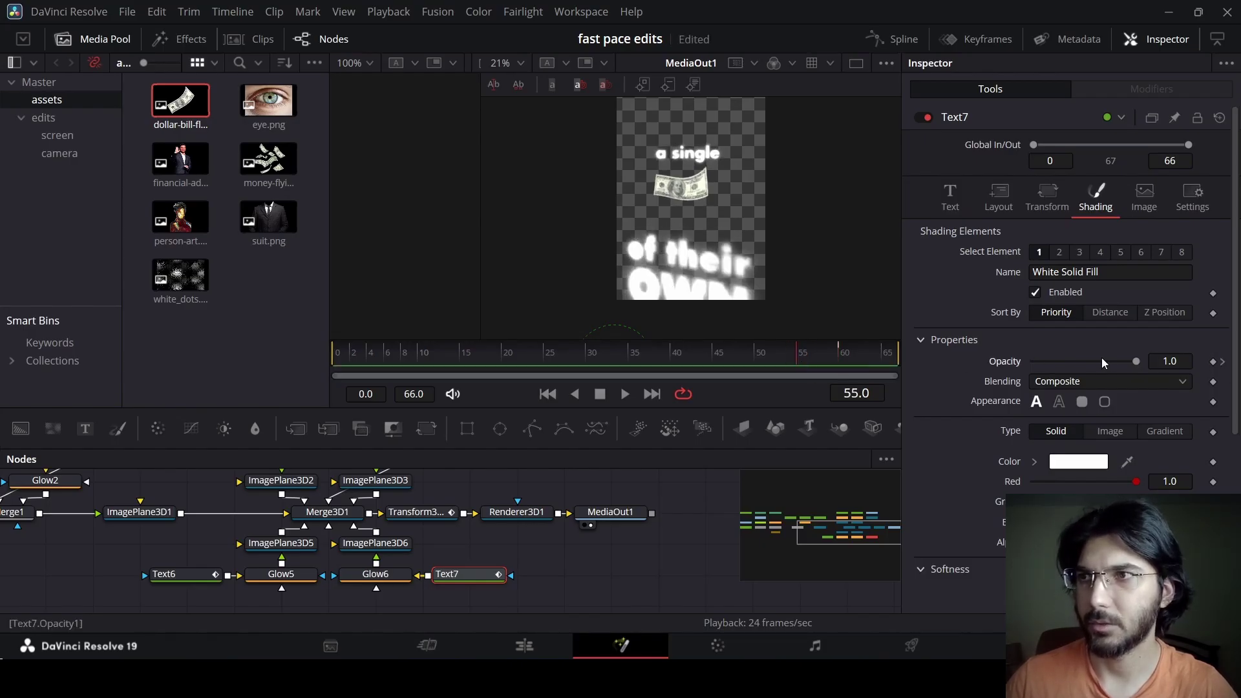
left_click_drag(1139, 364, 1007, 368)
key("space")
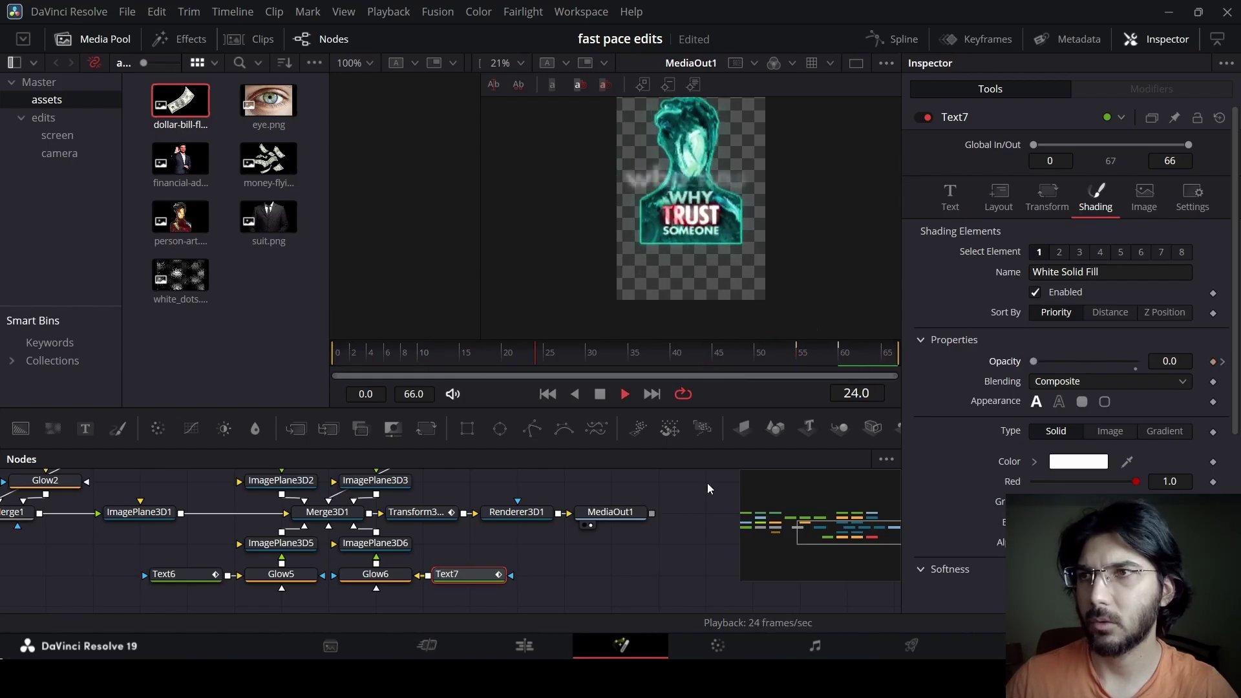
left_click(694, 502)
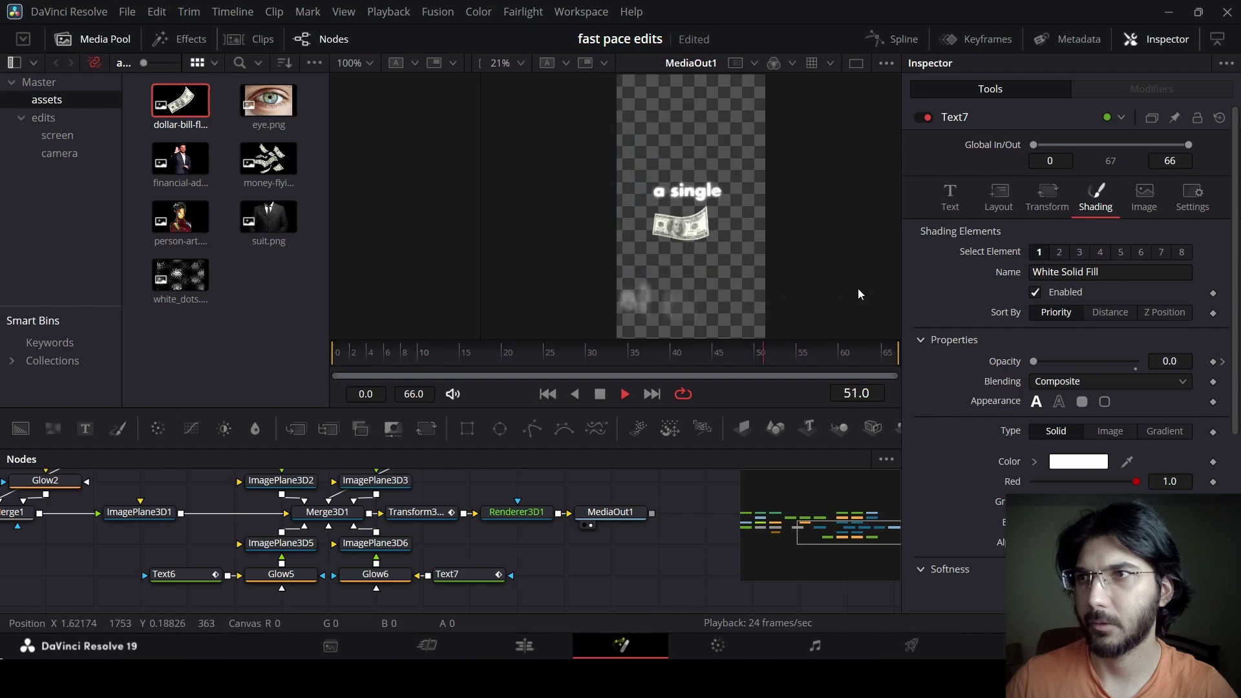
key("space")
Open the Spline editor and hide and collapse the Text4, Text5, ImagePlane3D4, Text6 and Text7 curves
left_click(893, 40)
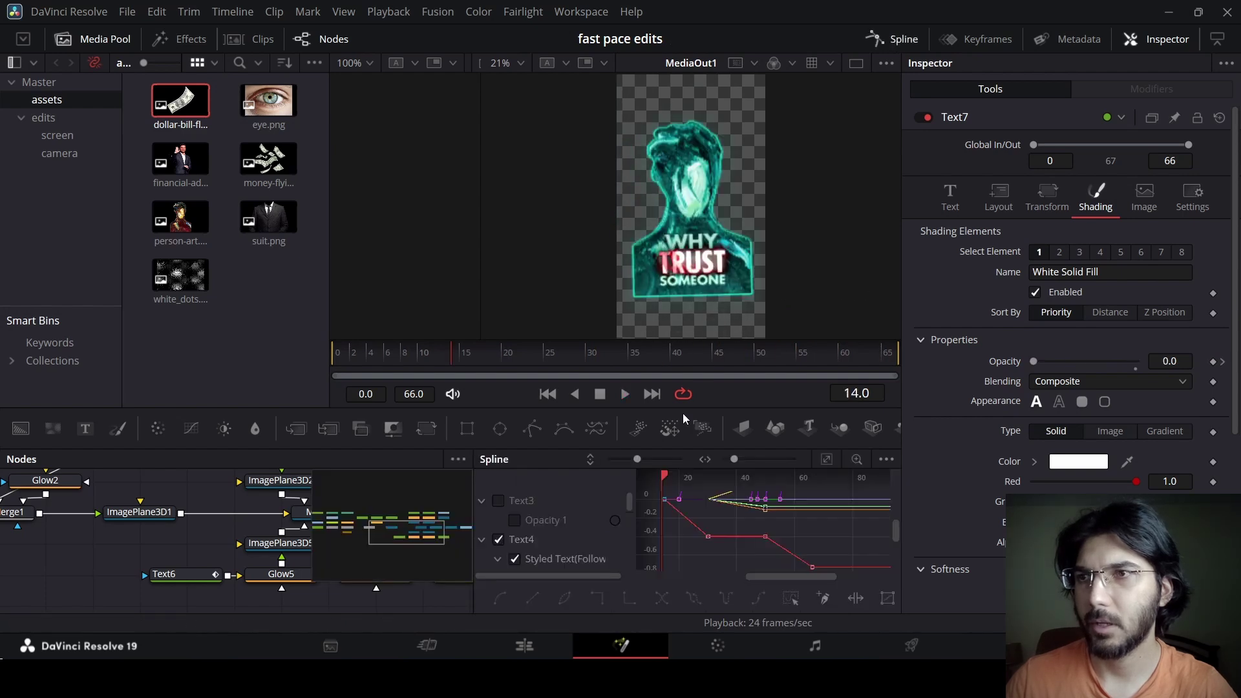
left_click(480, 540)
left_click(482, 501)
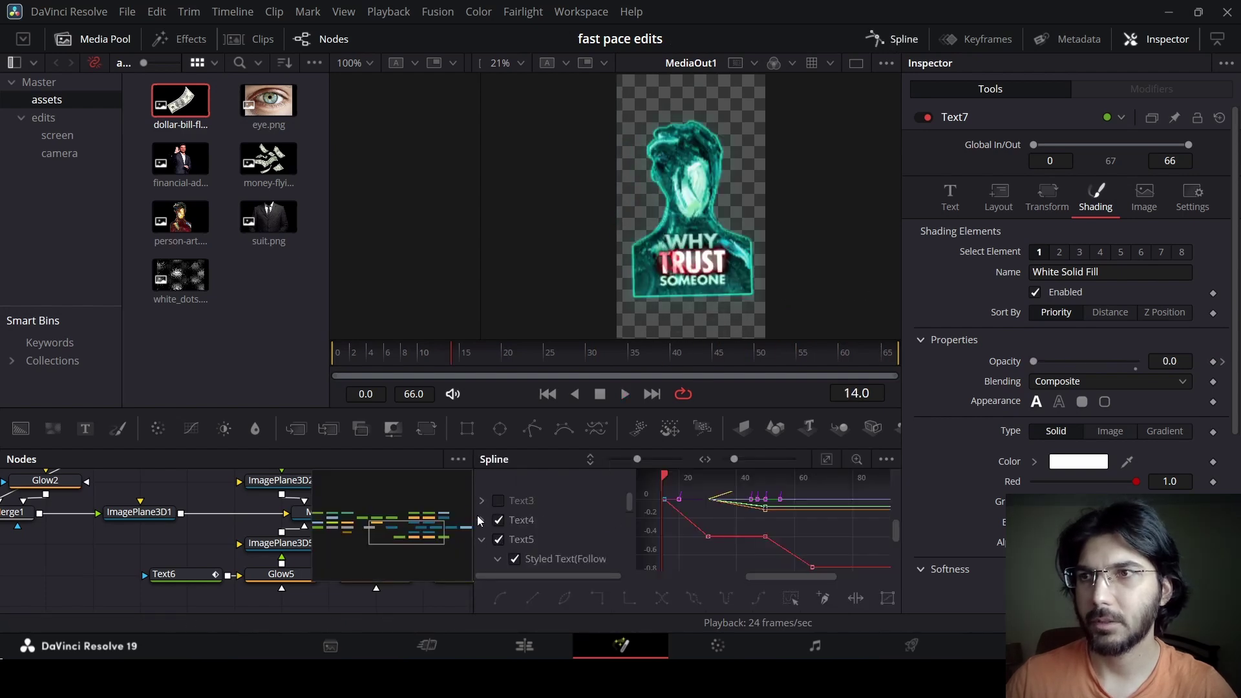
left_click(481, 539)
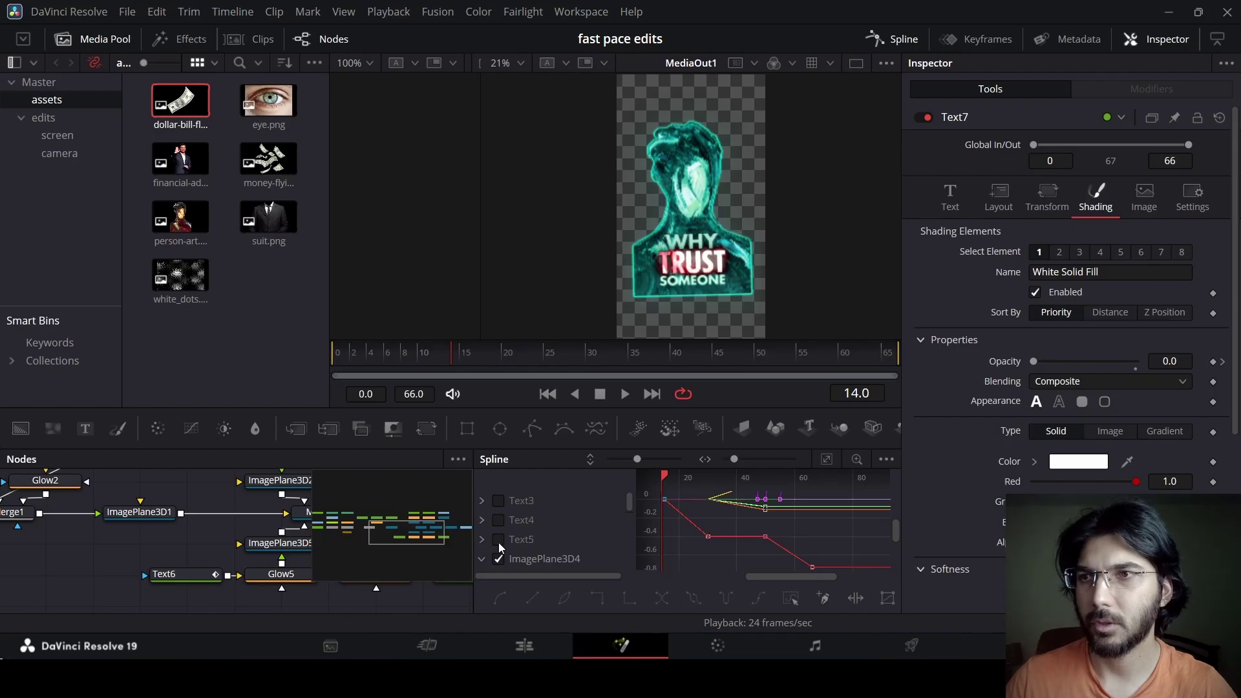
left_click(499, 560)
left_click(480, 560)
scroll(509, 541, "down", 1)
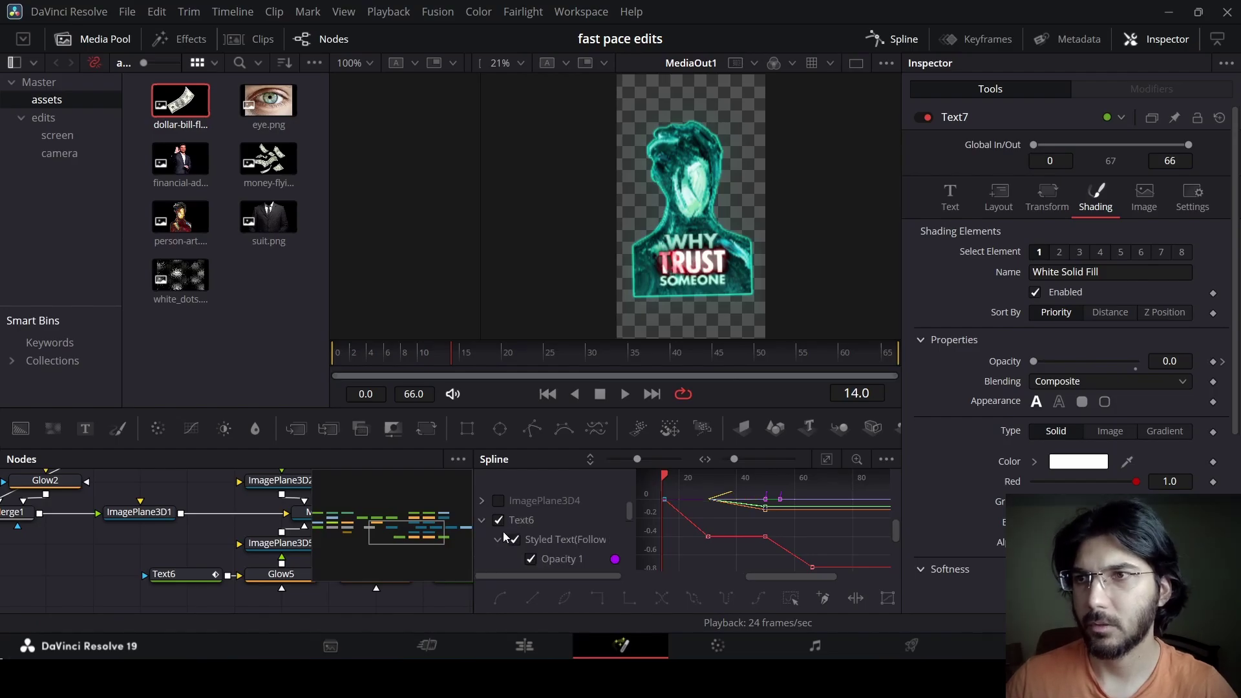
left_click(498, 520)
left_click(481, 520)
left_click(499, 540)
left_click(481, 540)
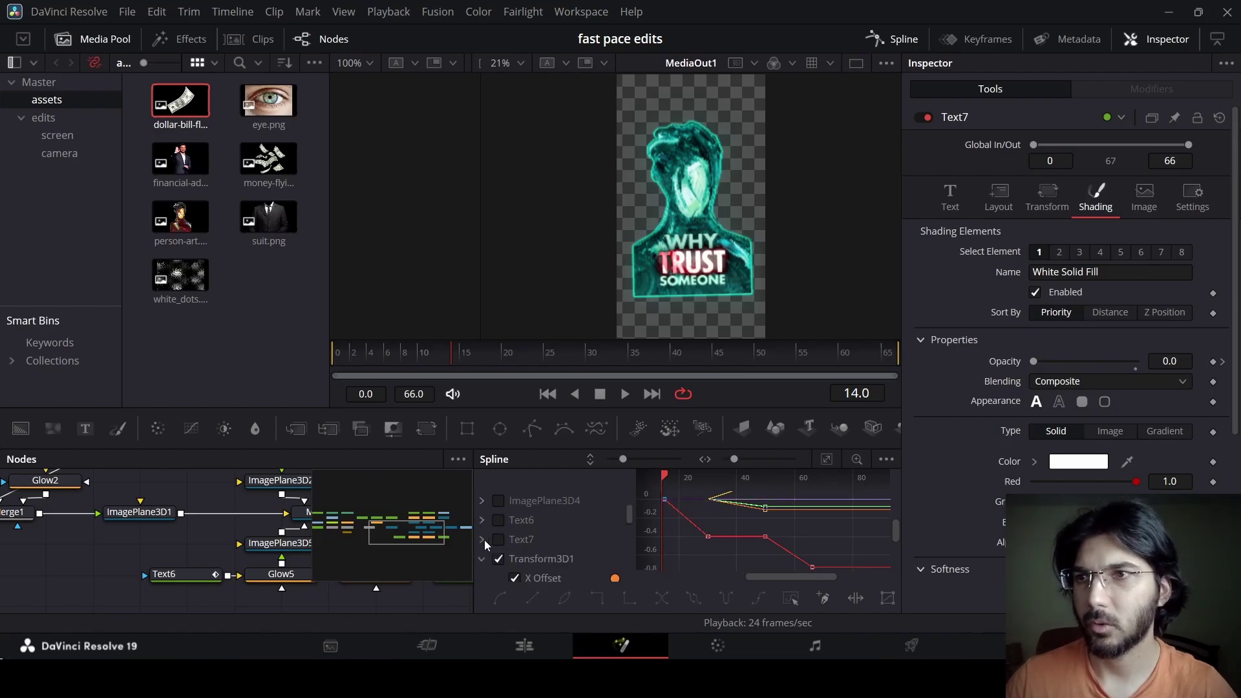
Show only Transform3D1's curves, smooth all their keyframes, preview the composition from frame 0 and close the Spline editor
left_click(499, 559)
left_click(483, 560)
scroll(514, 556, "down", 2)
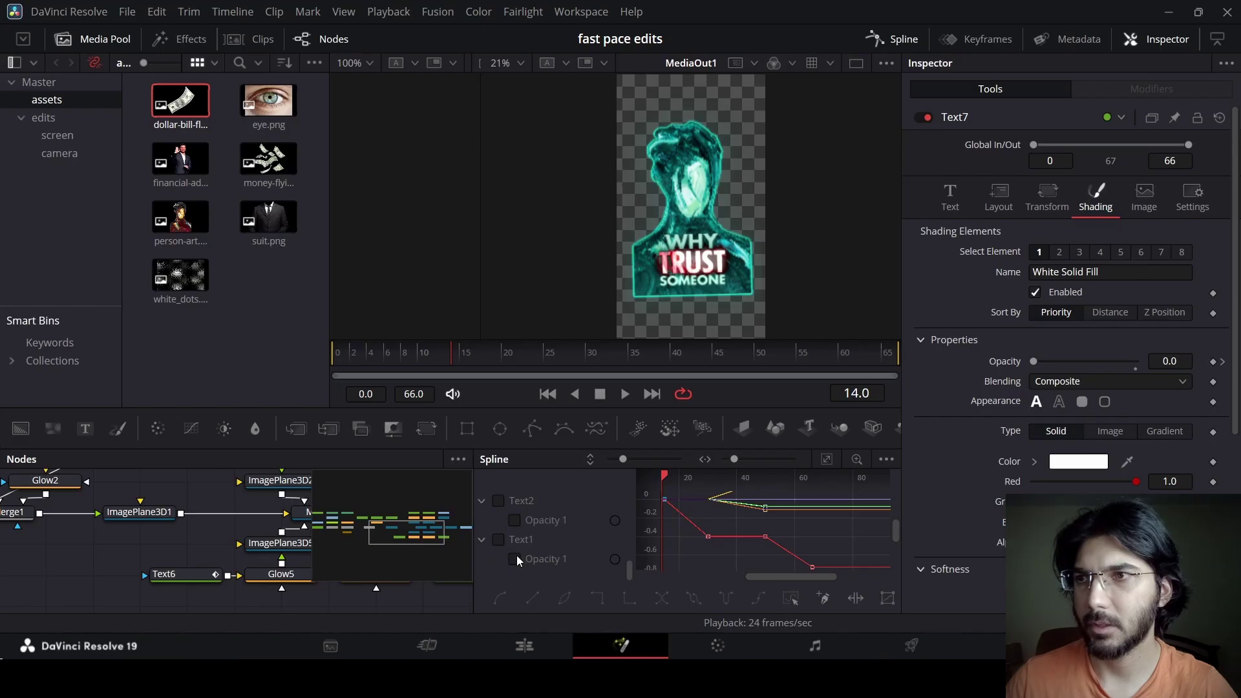
scroll(517, 556, "up", 2)
left_click(498, 559)
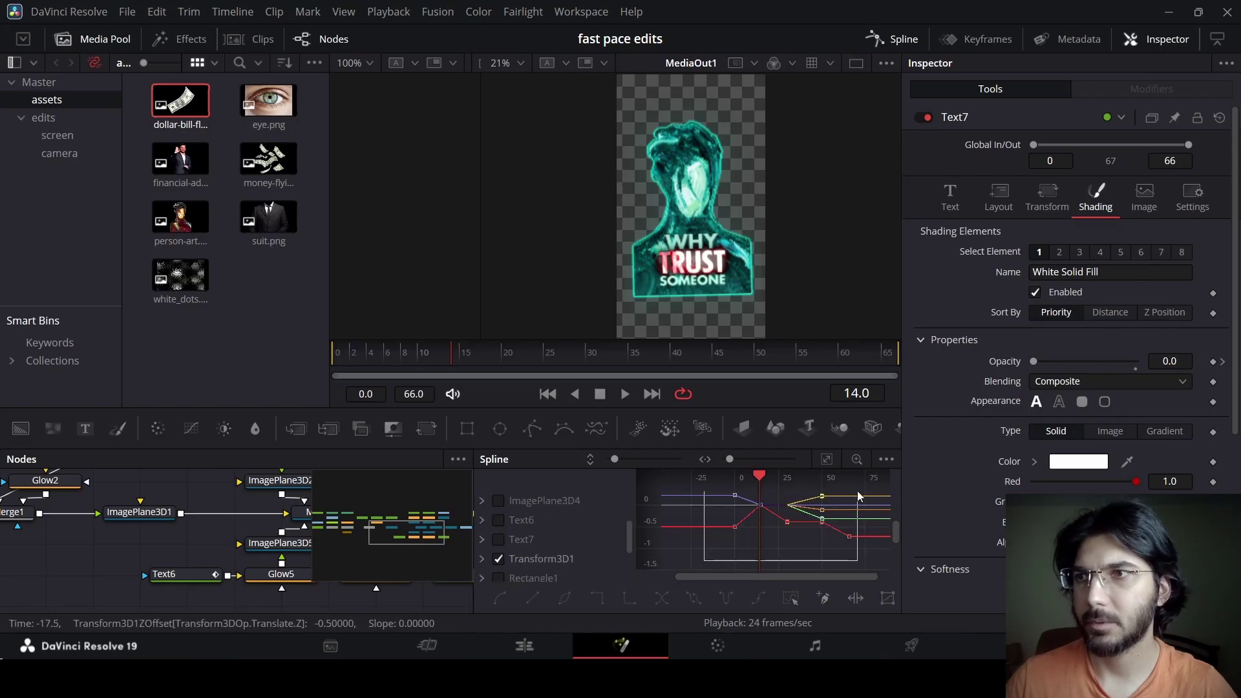
left_click_drag(857, 491, 858, 491)
left_click_drag(460, 358, 311, 357)
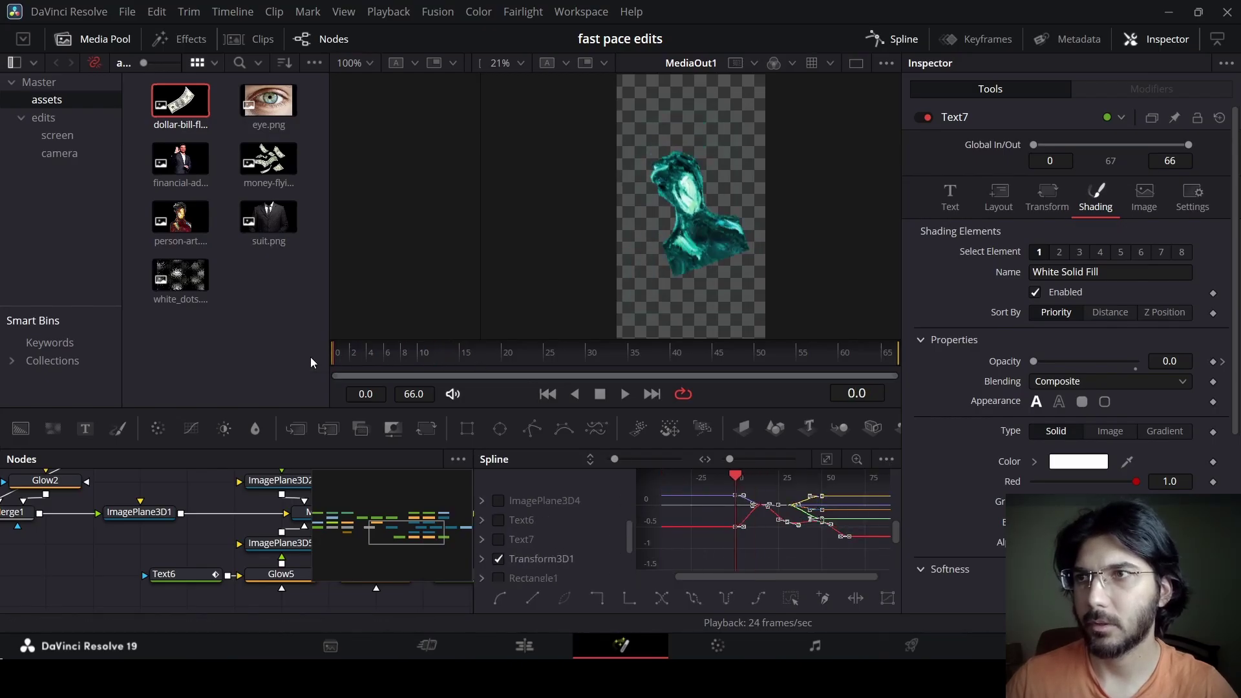
key("space")
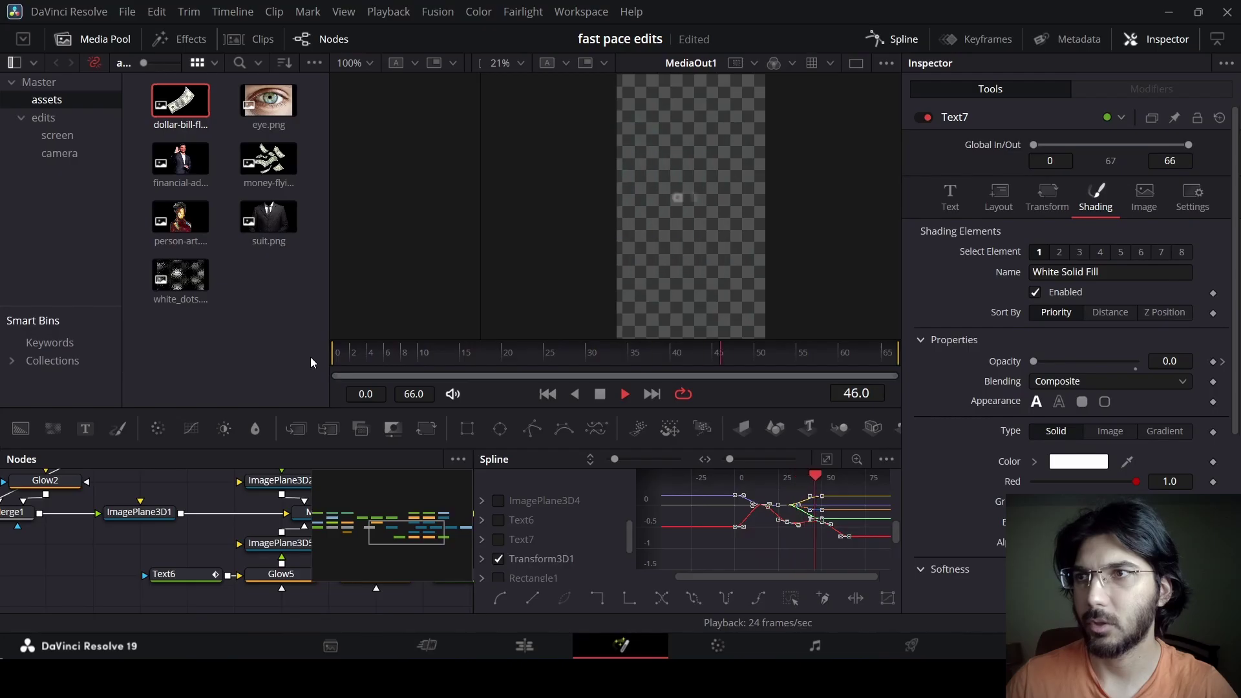
key("space")
left_click(882, 40)
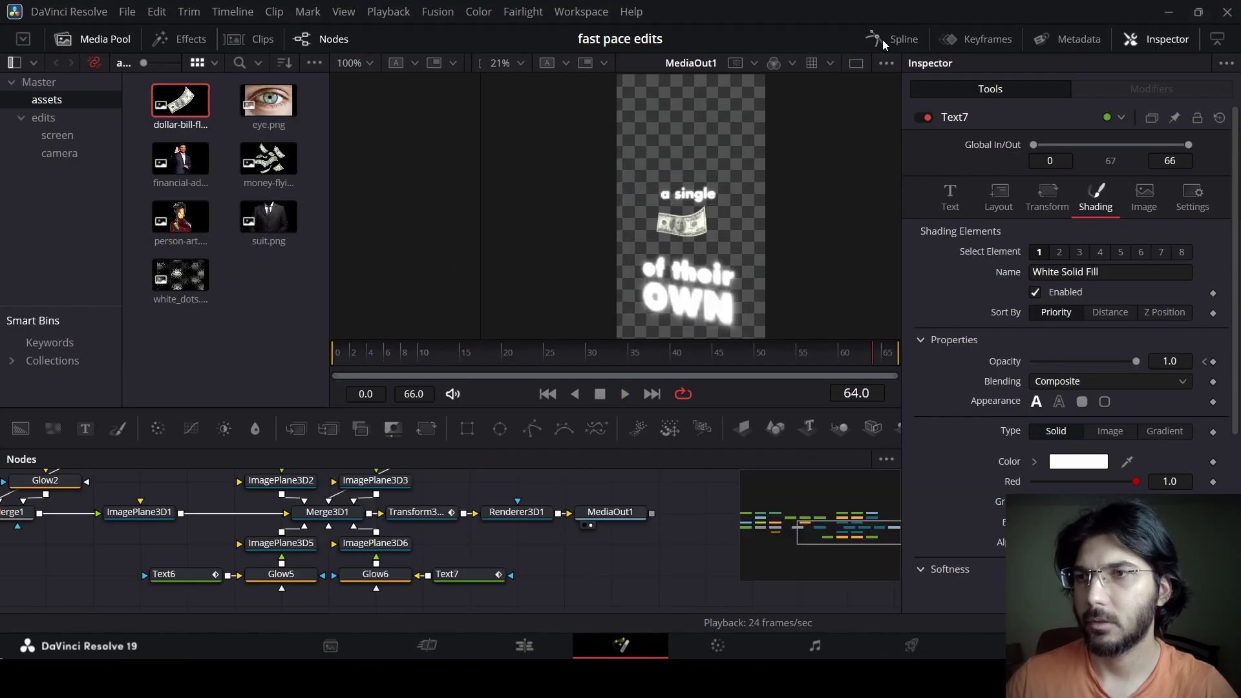
Switch to the Edit page, preview the clip, and start a new timeline named "compile" in the Master bin
left_click(552, 634)
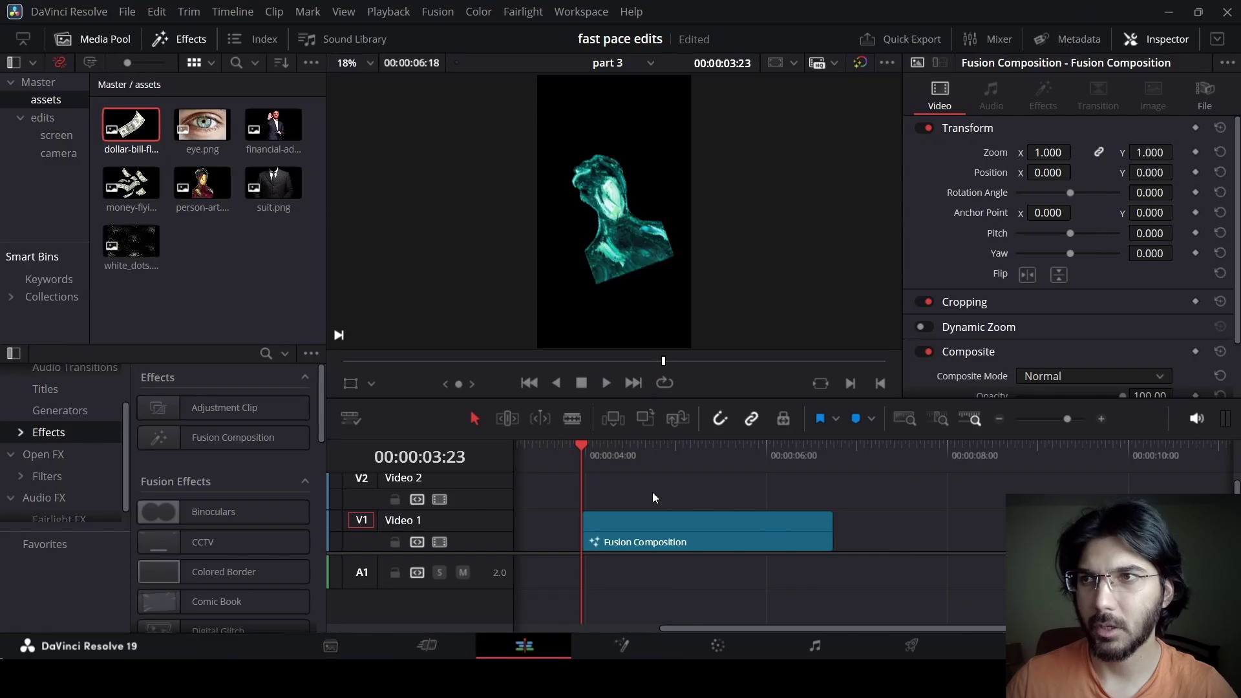
key("space")
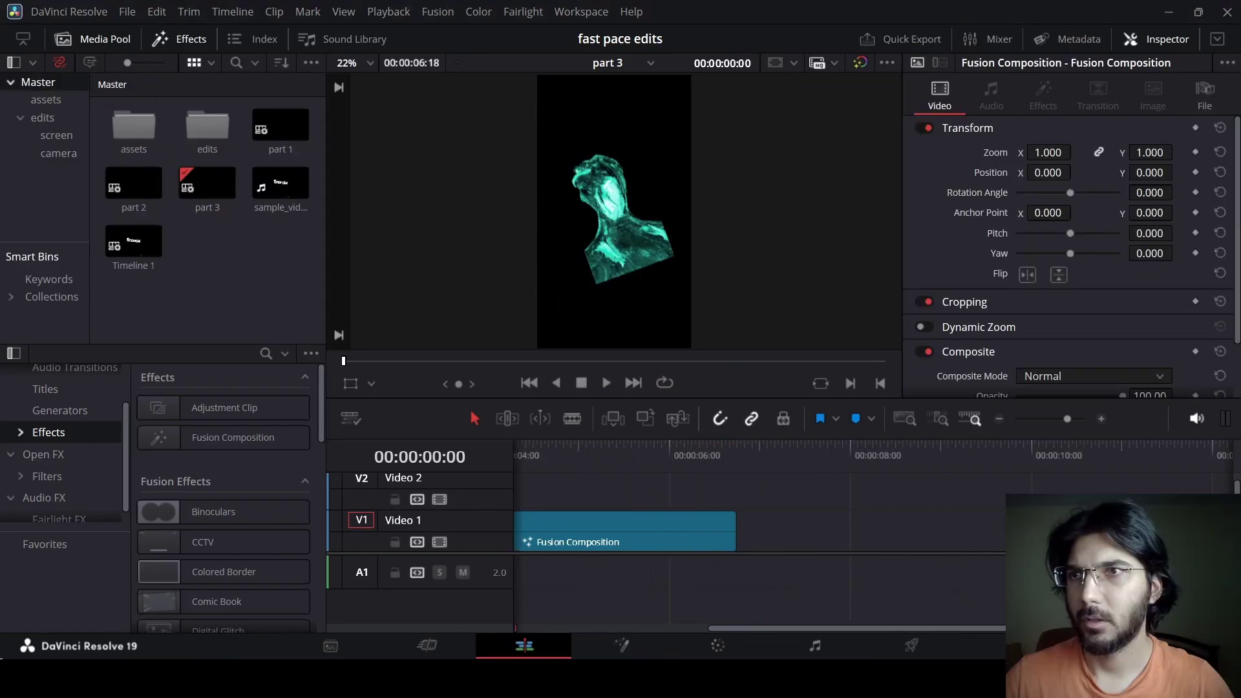
right_click(249, 263)
mouse_move(303, 273)
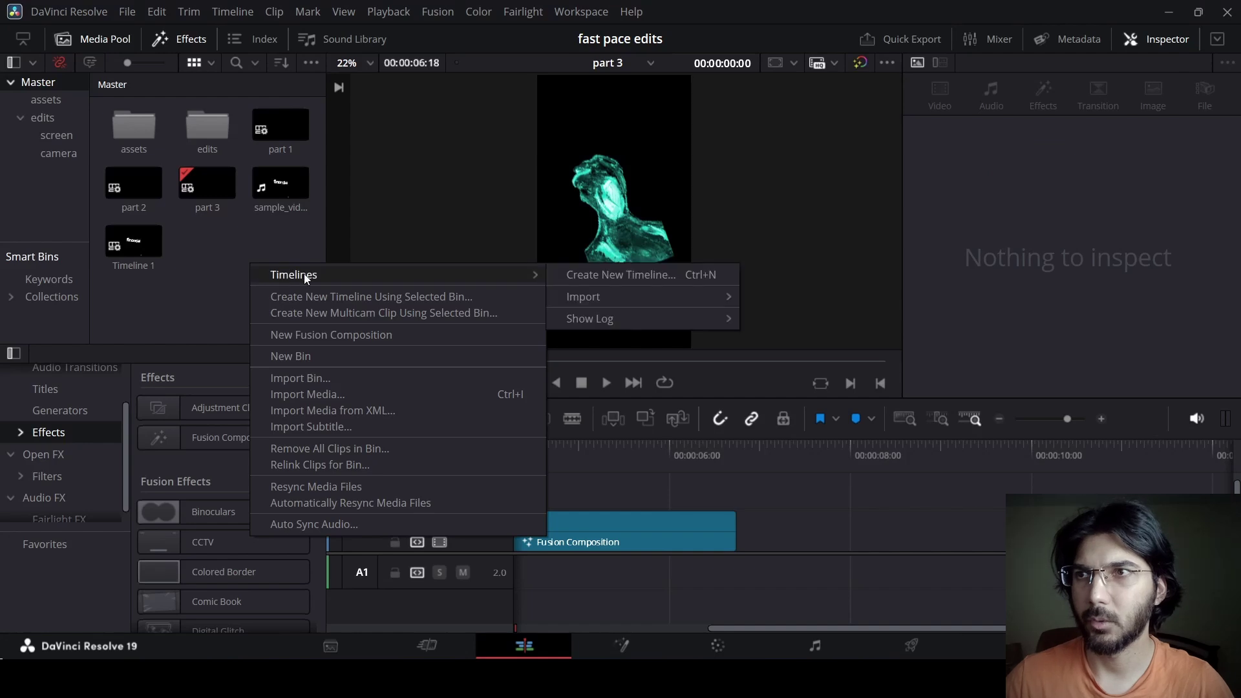
left_click(576, 274)
type("c")
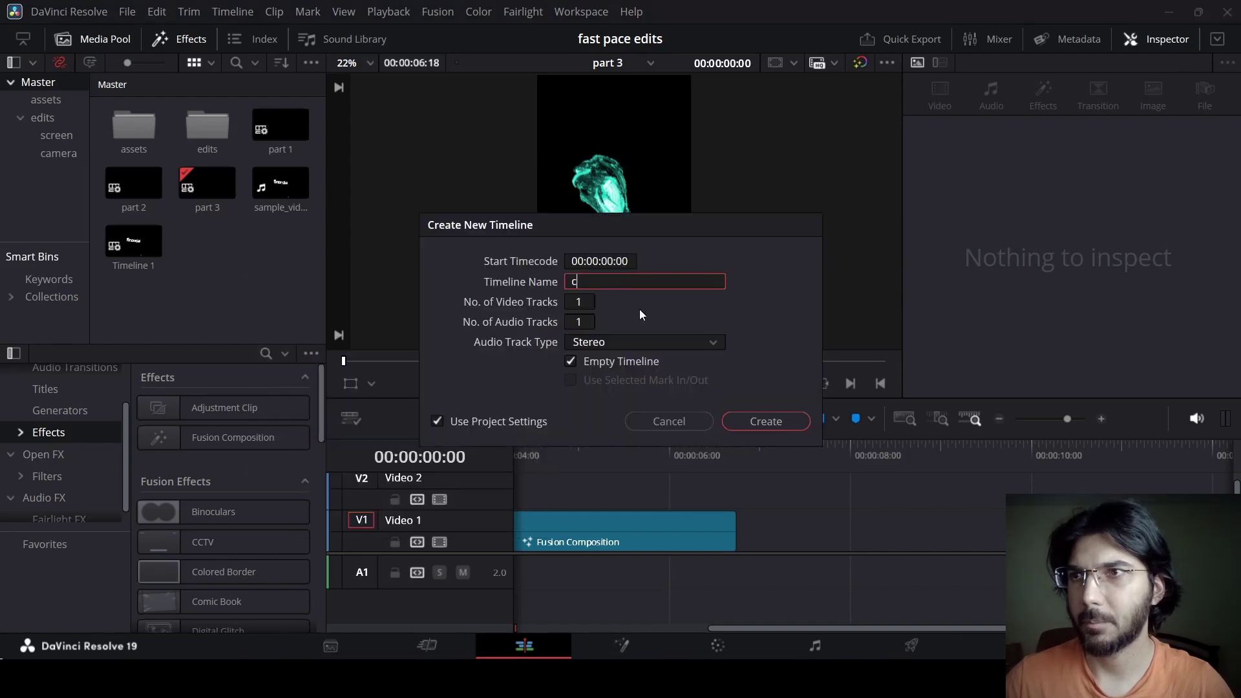
type("ompile")
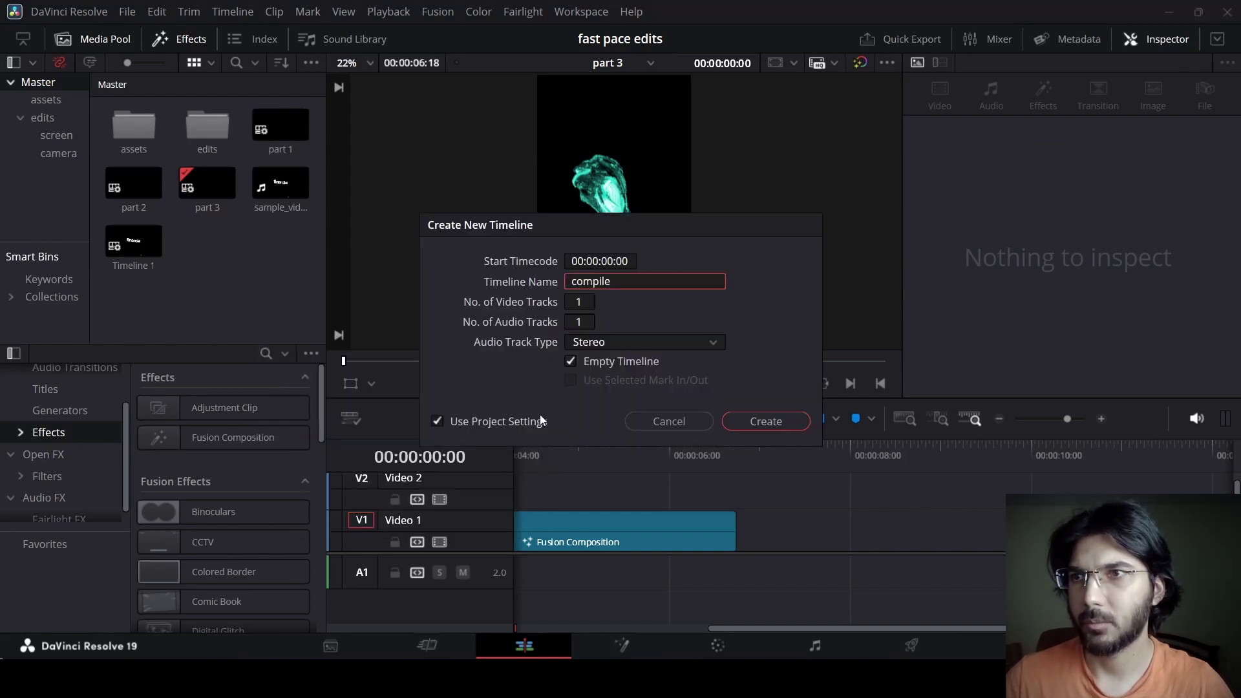
Turn off the project settings for the new timeline, use vertical resolution at 1080 x 1920 HD, and create it
left_click(540, 421)
left_click(585, 265)
left_click(622, 333)
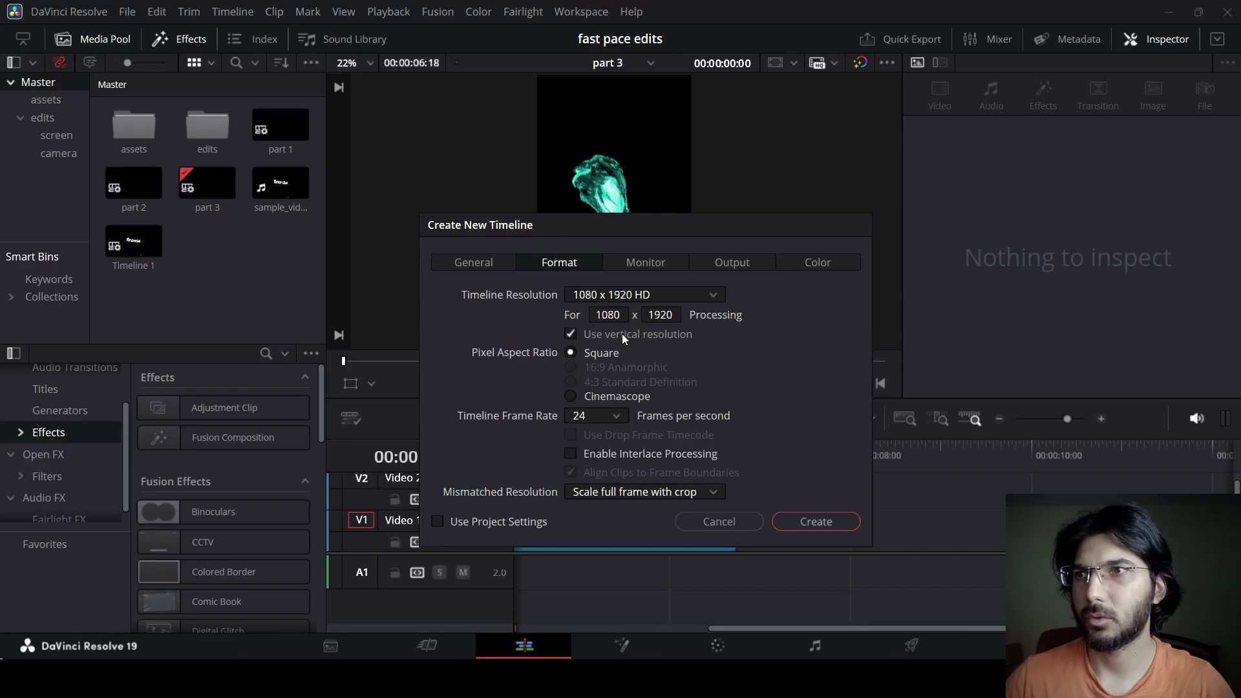
left_click(808, 519)
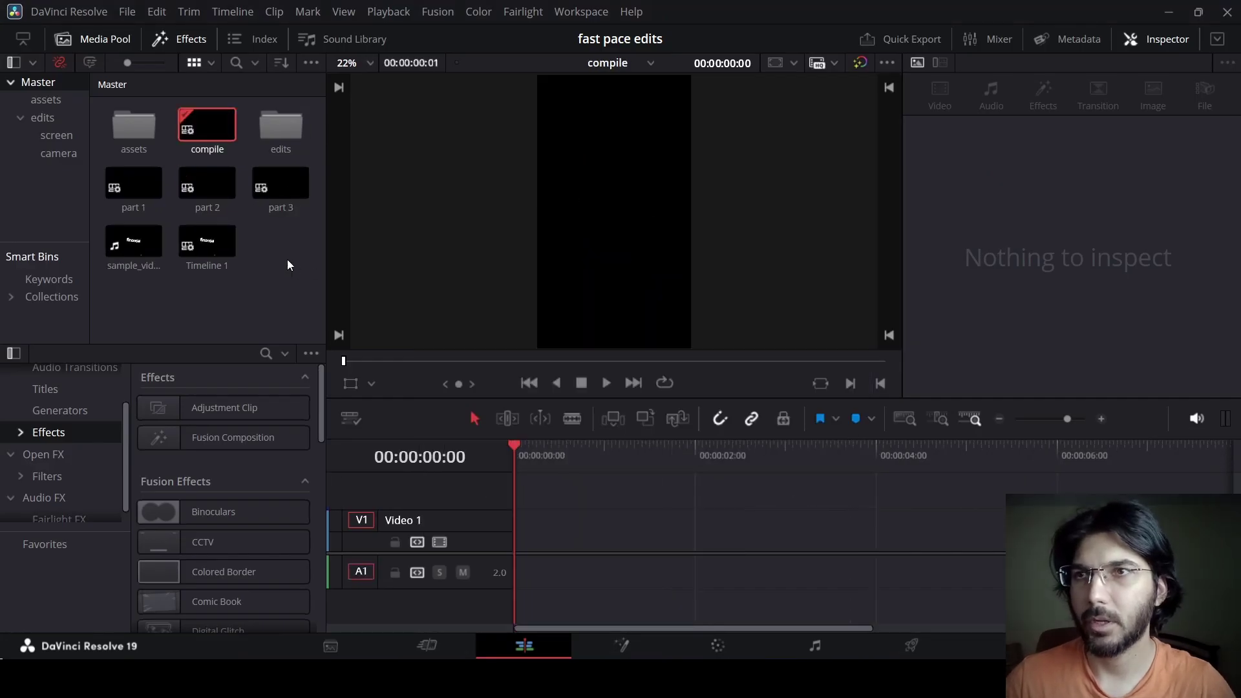
Place part 1, part 2 and part 3 end to end on the Video 1 track of the compile timeline
left_click_drag(130, 188, 565, 542)
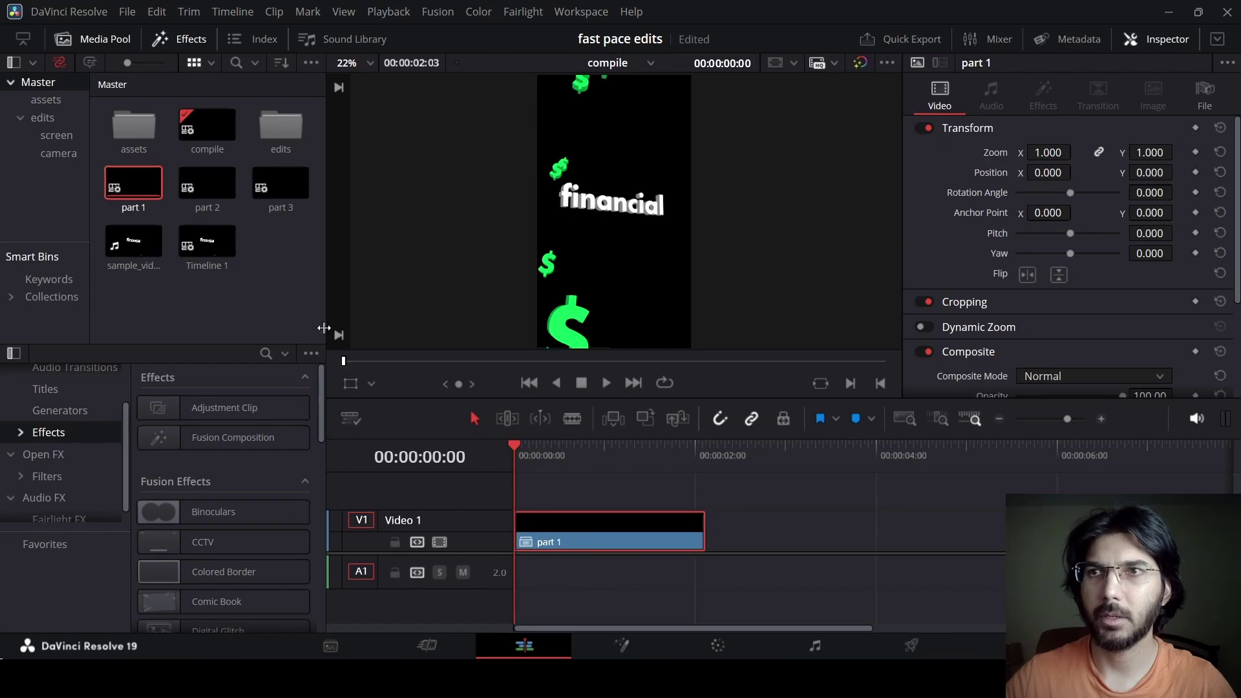
left_click_drag(206, 191, 760, 545)
left_click_drag(284, 188, 900, 515)
left_click_drag(981, 543, 962, 543)
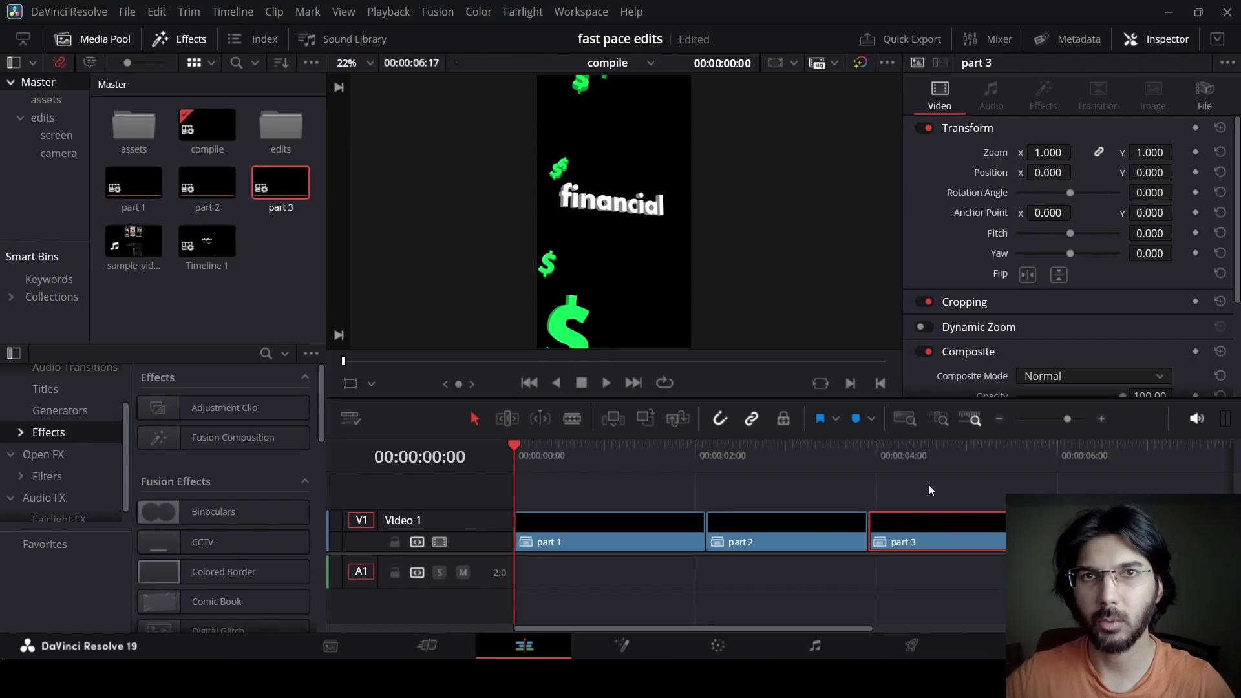
Play back the three assembled parts from the start and save the project
left_click(930, 490)
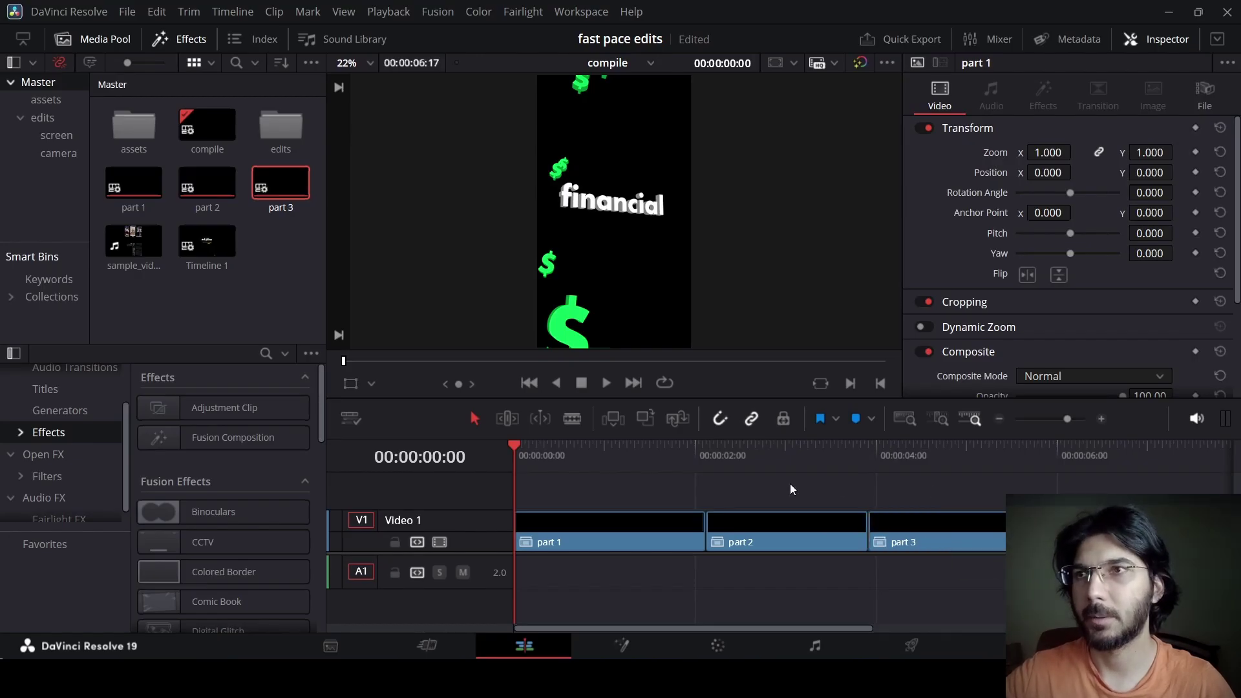
key("space")
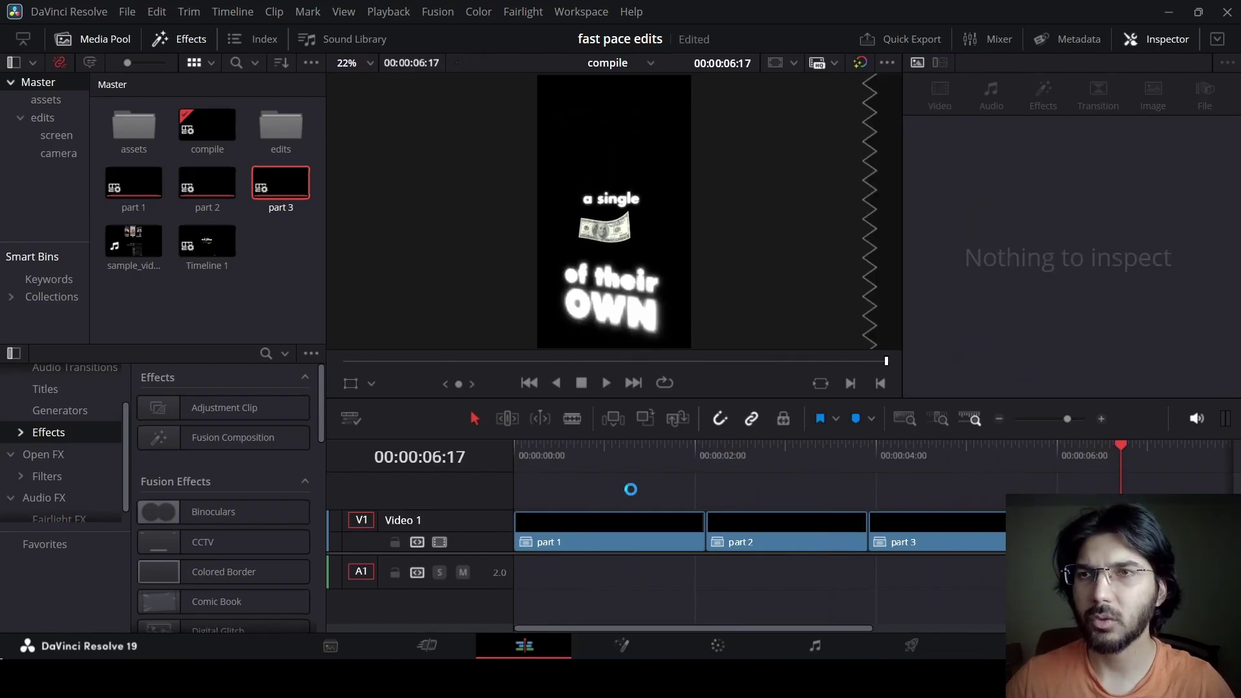
key("ctrl+s")
Add the sample video clip after part 3, unlink its video from its audio, and delete only the video portion
left_click_drag(135, 262, 950, 537)
scroll(951, 538, "right", 3)
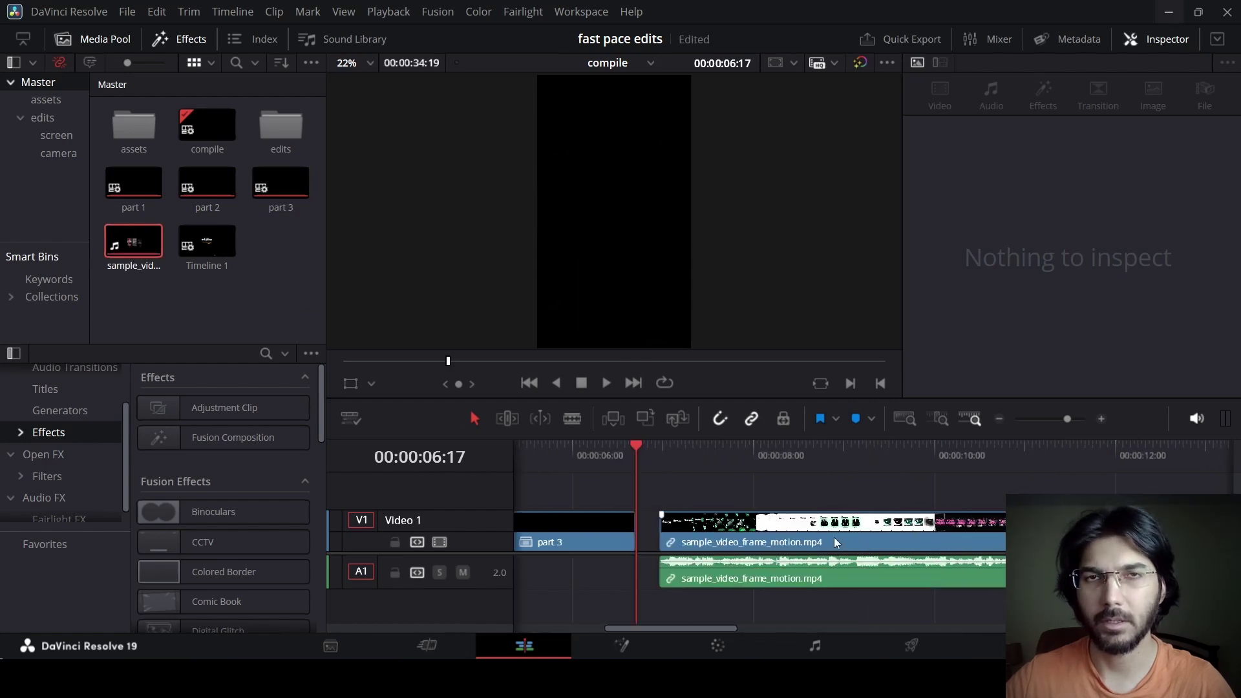
left_click(751, 542)
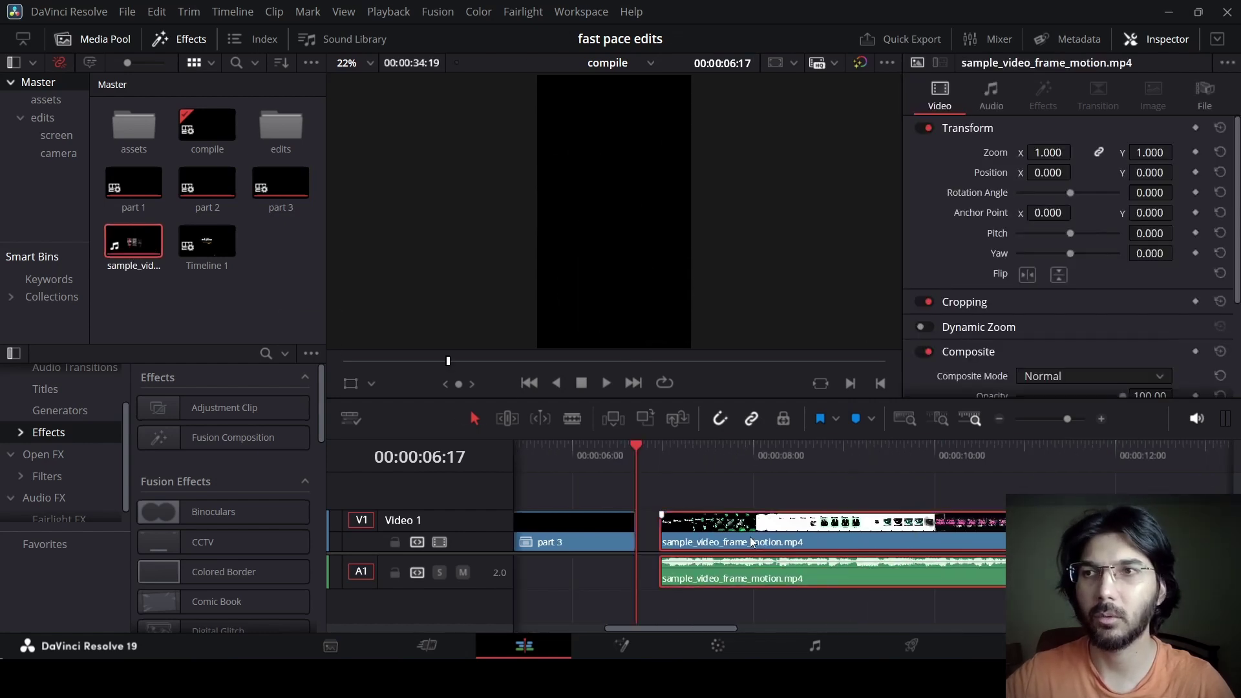
key("ctrl+alt+l")
right_click(719, 534)
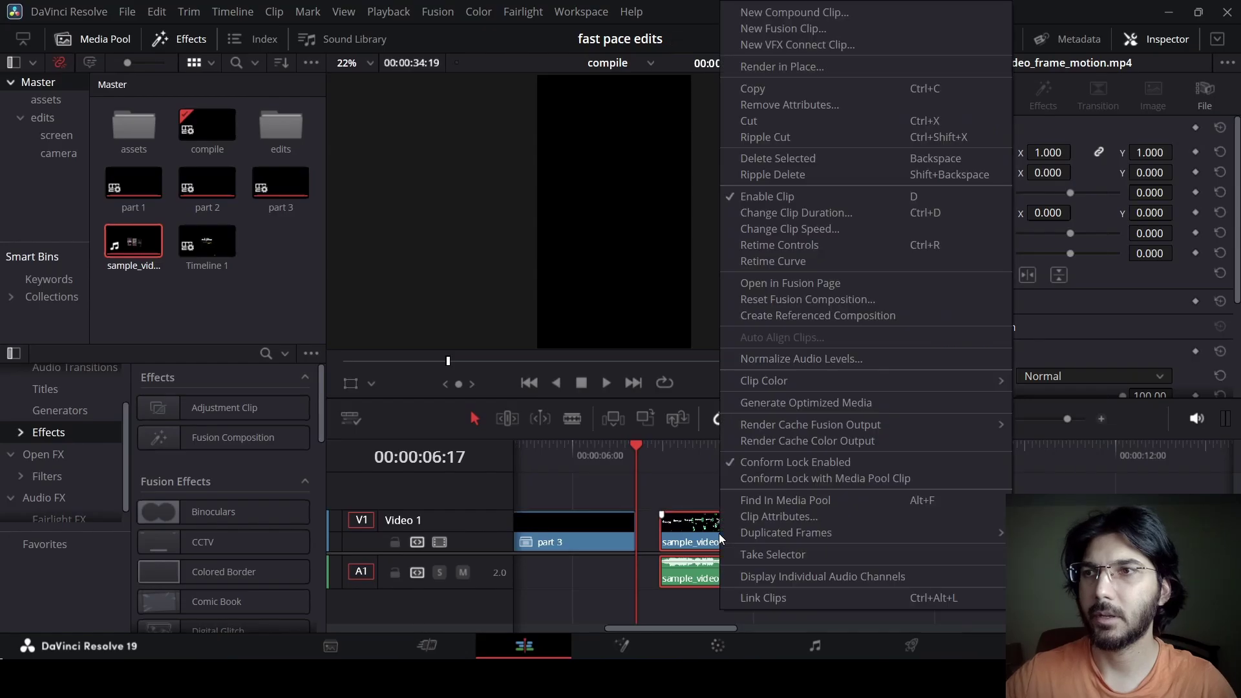
left_click(697, 503)
left_click(705, 537)
key("Delete")
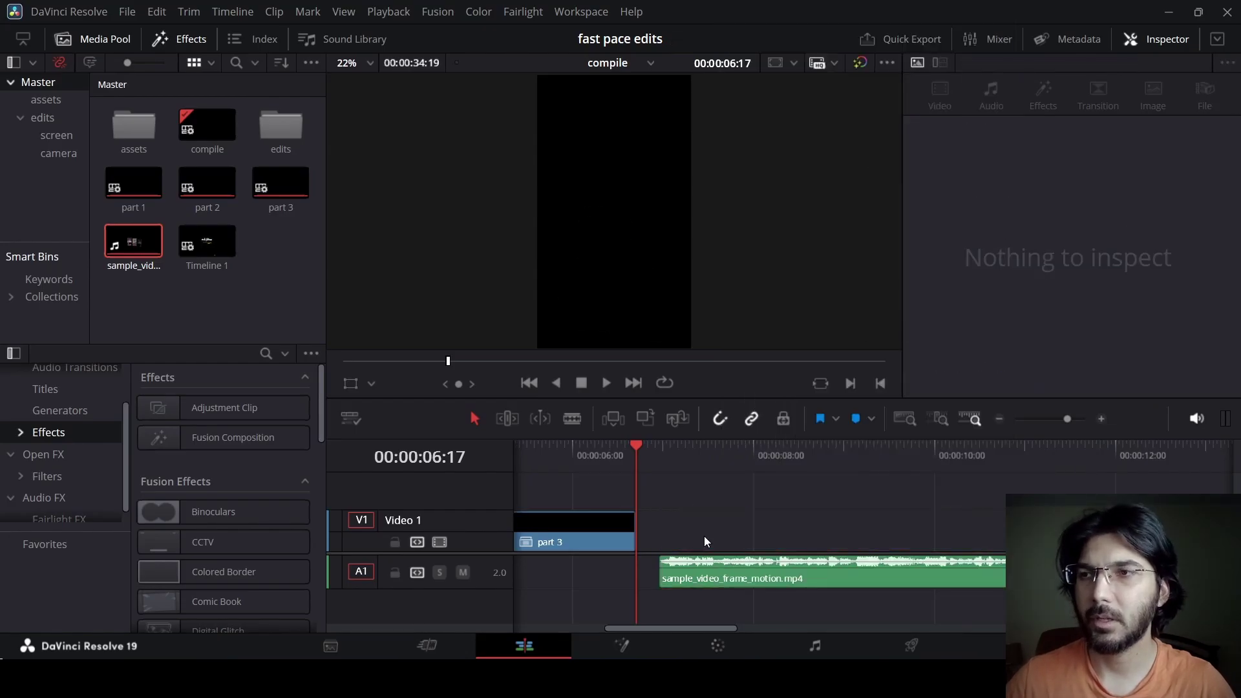
Move the sample video's audio to the timeline start, split it at the end of part 3, and delete the excess
scroll(712, 528, "left", 5)
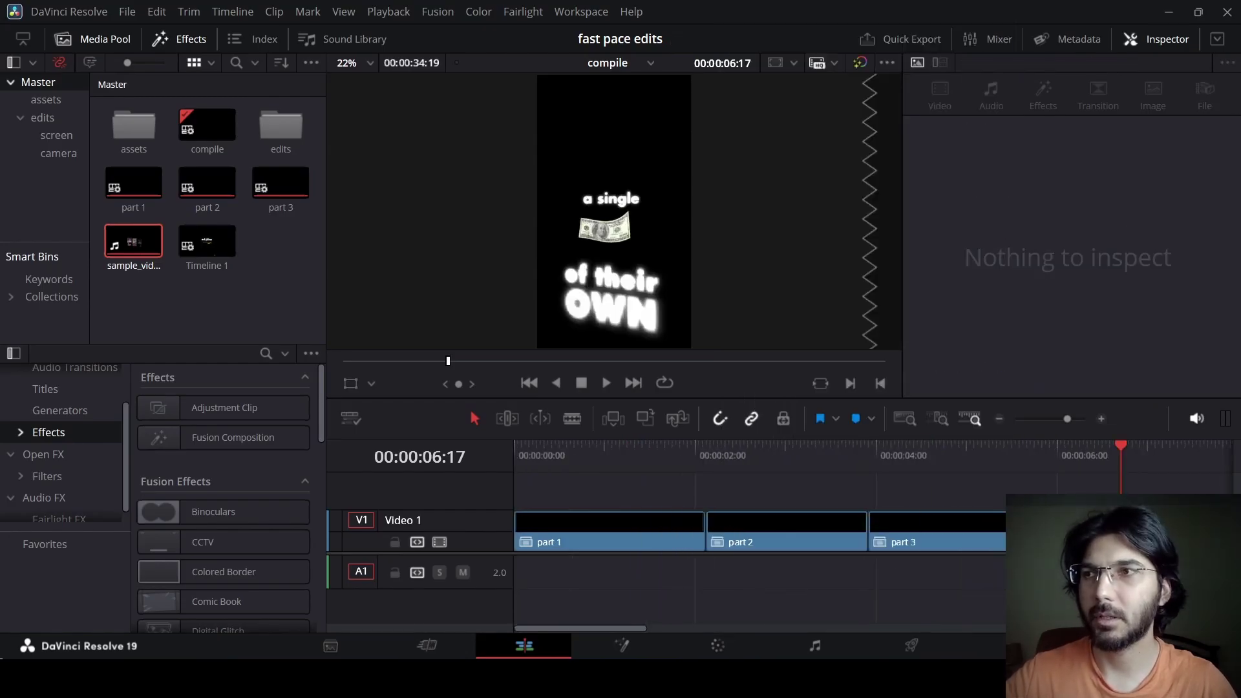
left_click_drag(1178, 581, 543, 581)
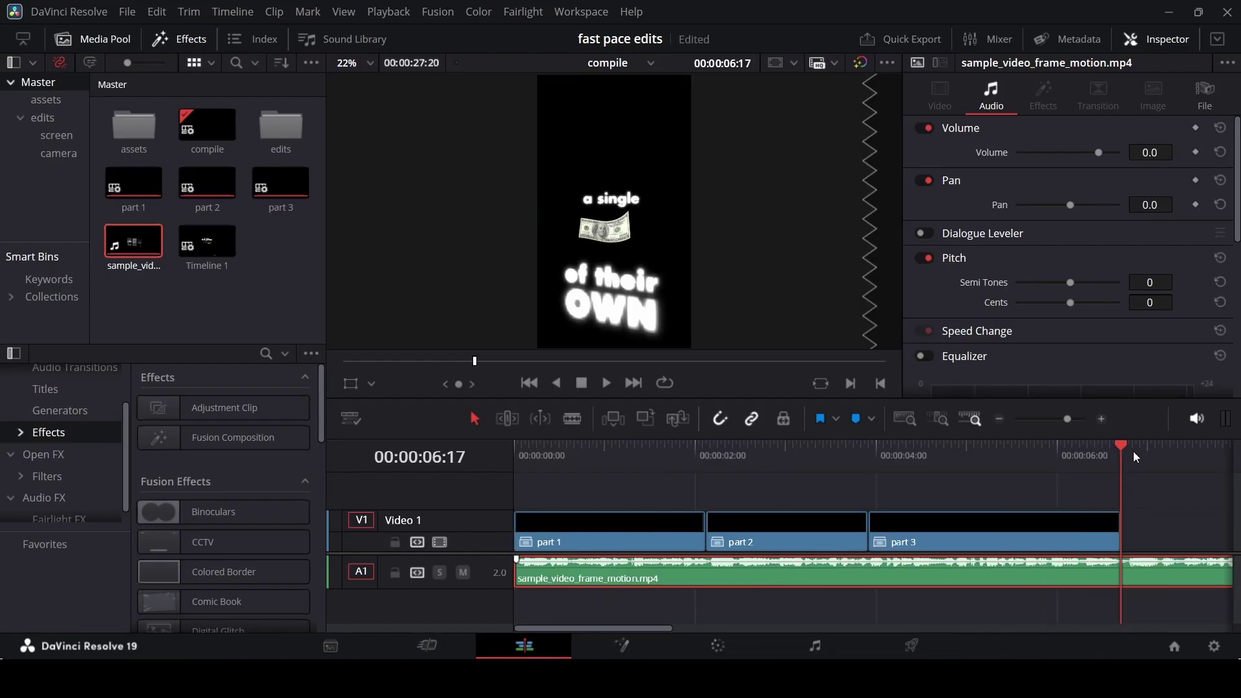
key("ctrl+b")
left_click(1165, 569)
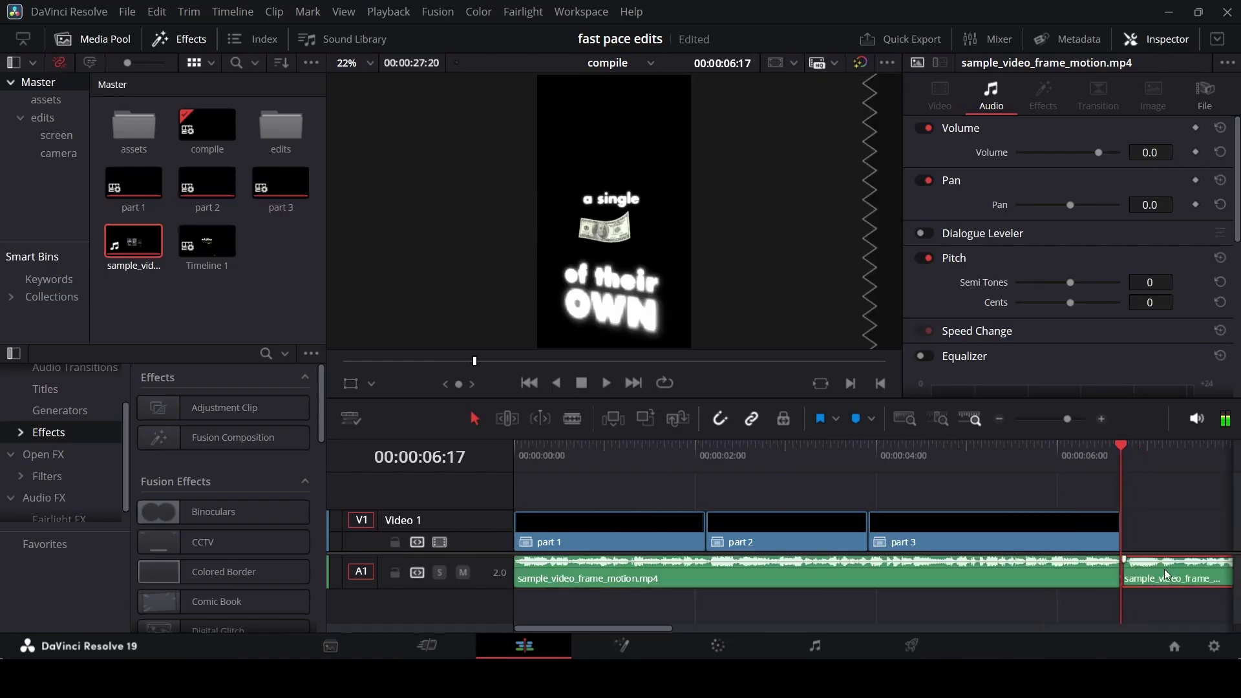
key("Delete")
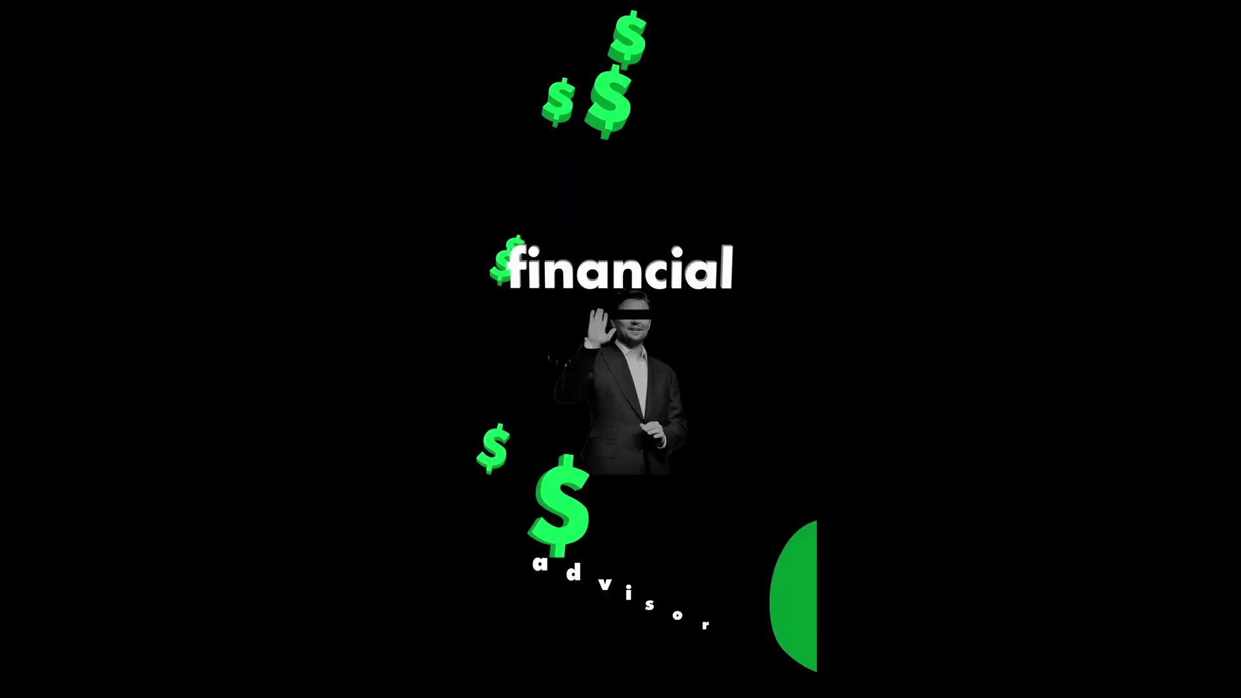